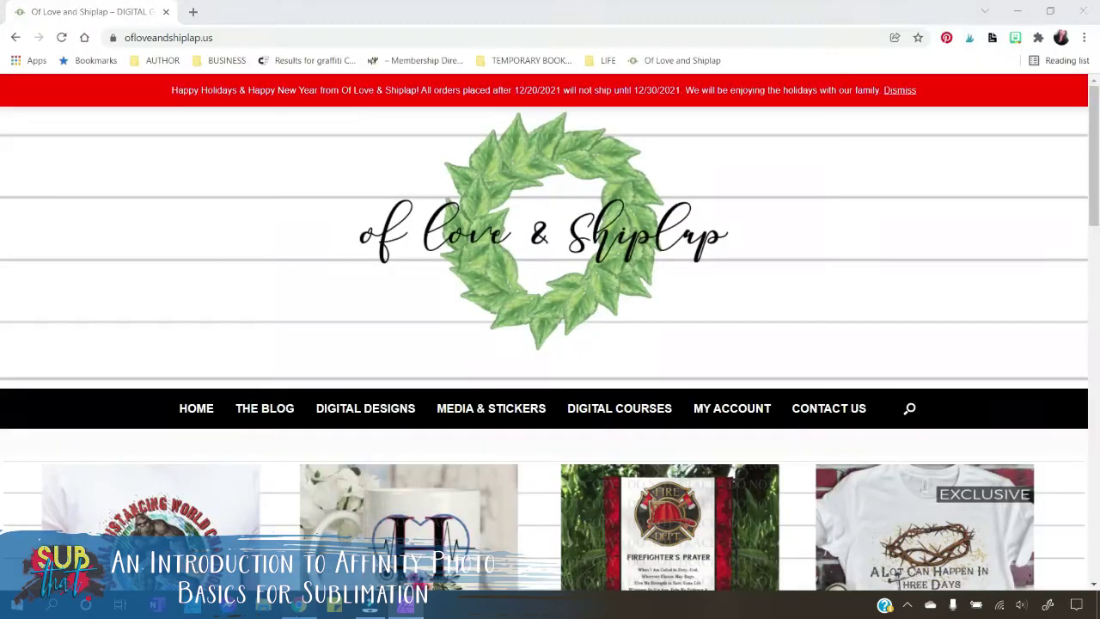
Dismiss the promotional pop-up and browse the Digital Courses category for the Affinity masterclass listings
key(alt+Tab)
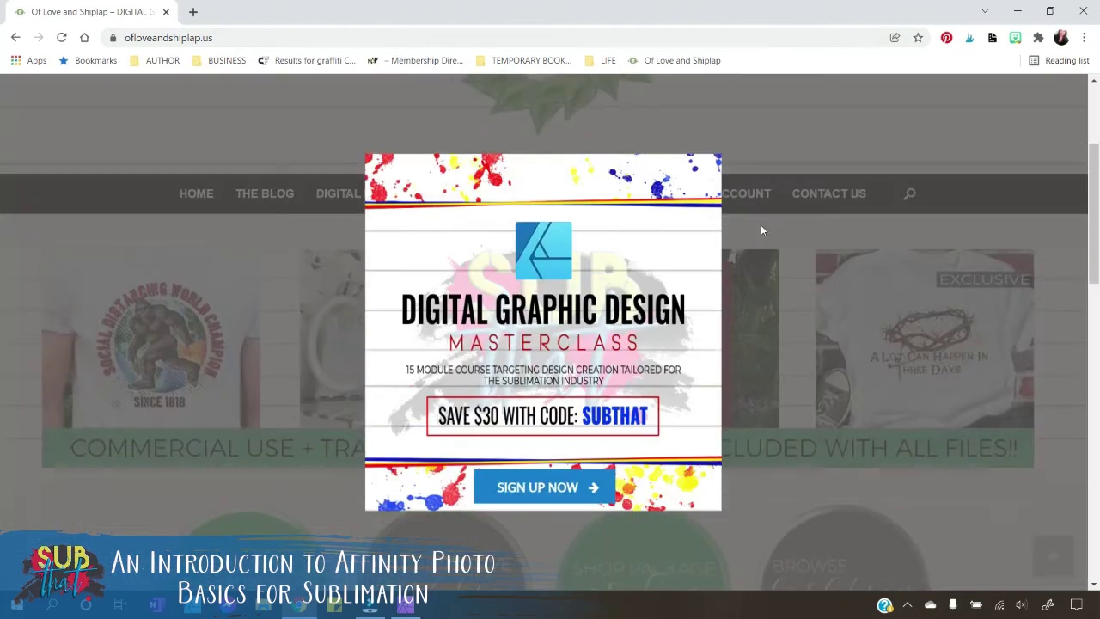
click(760, 226)
scroll(760, 226, down, 3)
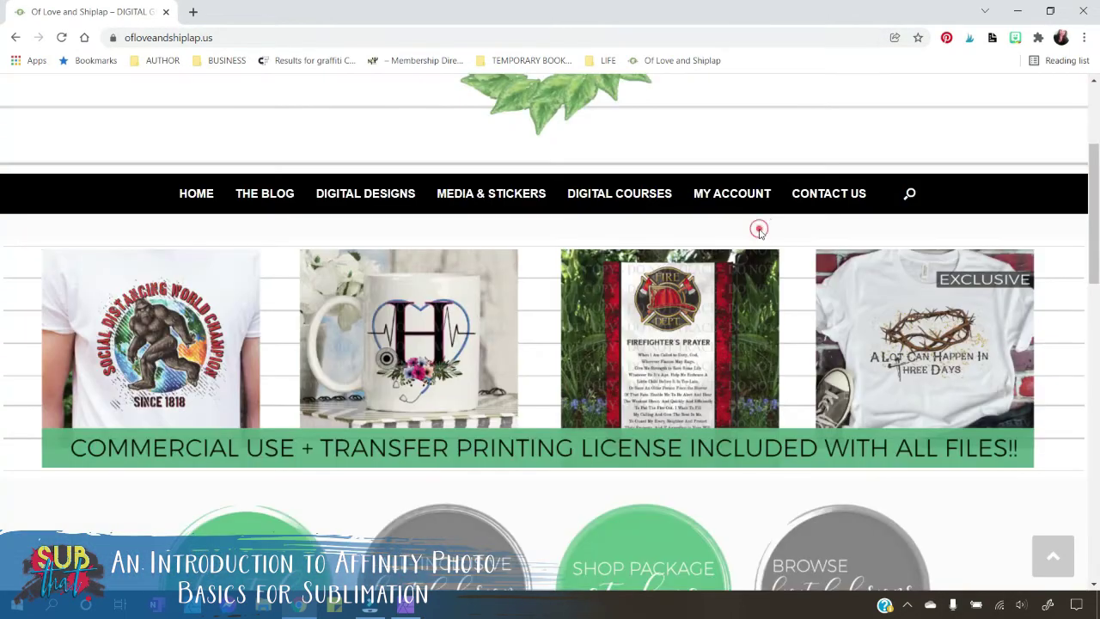
click(618, 194)
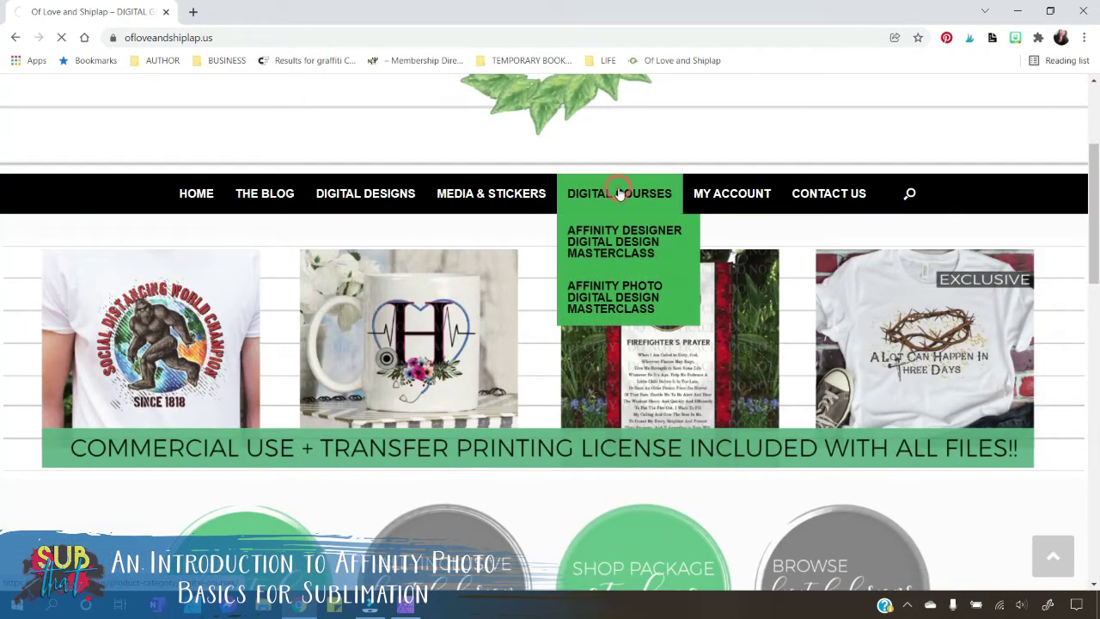
scroll(461, 416, down, 3)
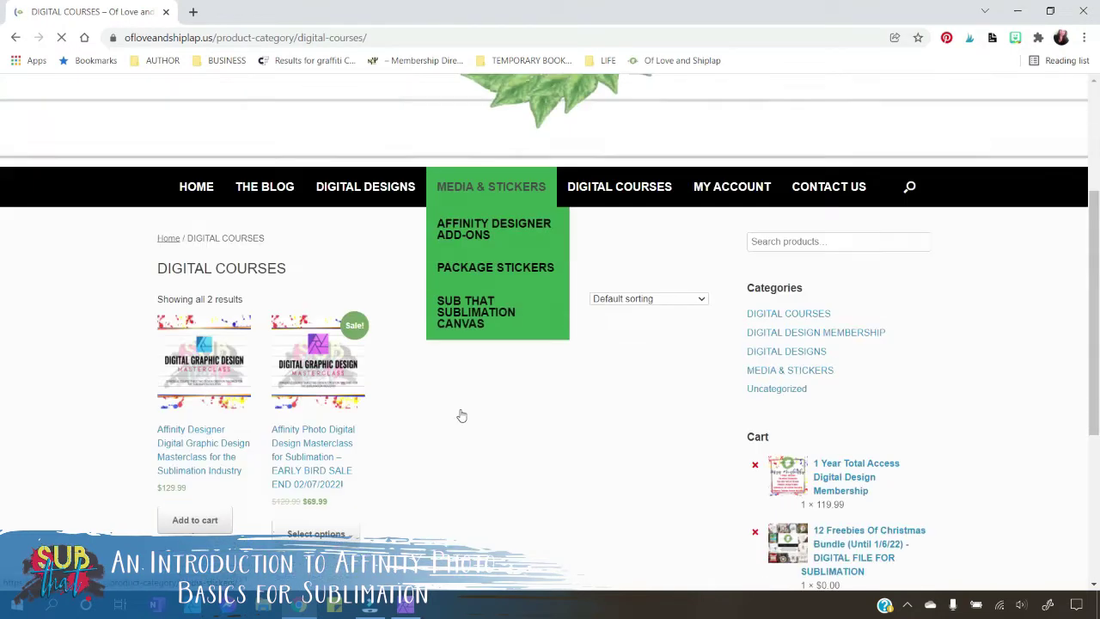
scroll(462, 416, down, 1)
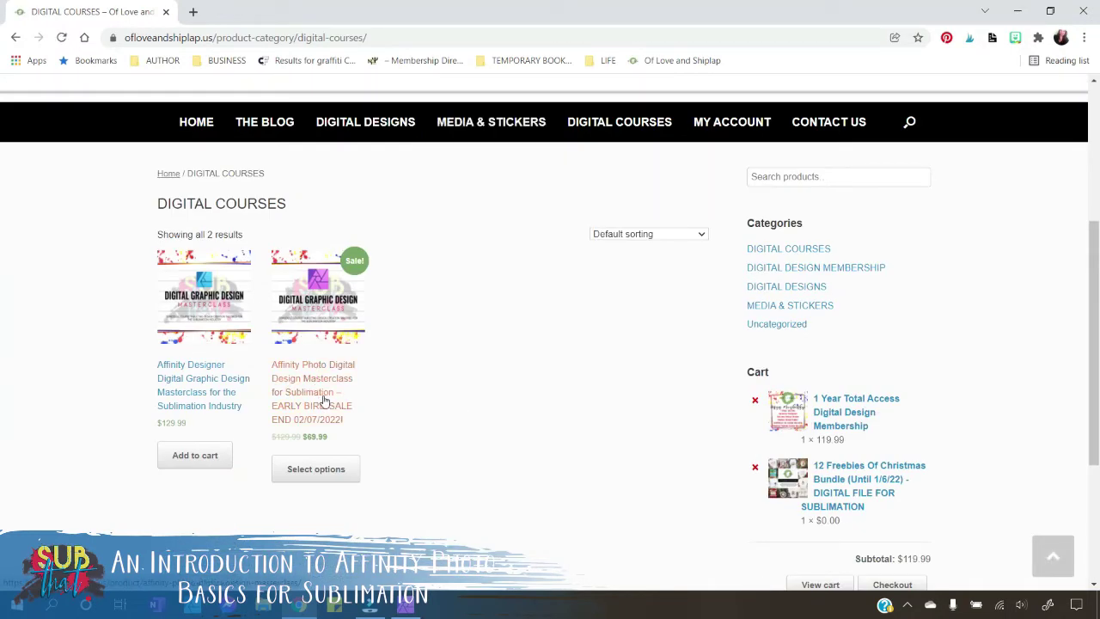
scroll(386, 374, down, 1)
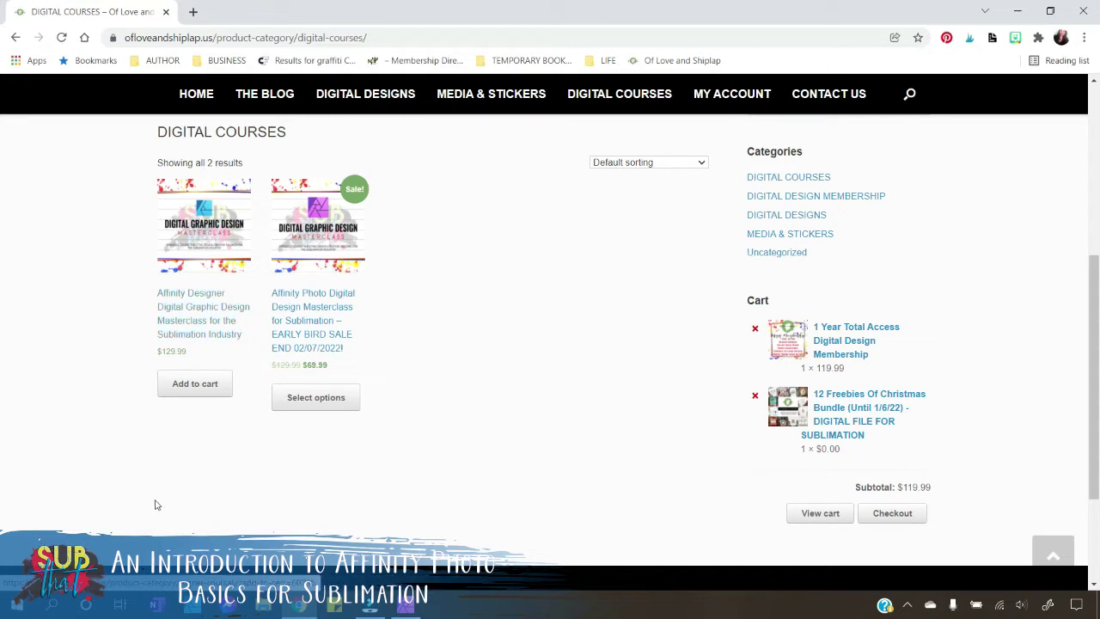
Remove the 1 Year Total Access Digital Design Membership and the 12 Freebies Of Christmas Bundle from the cart
click(754, 329)
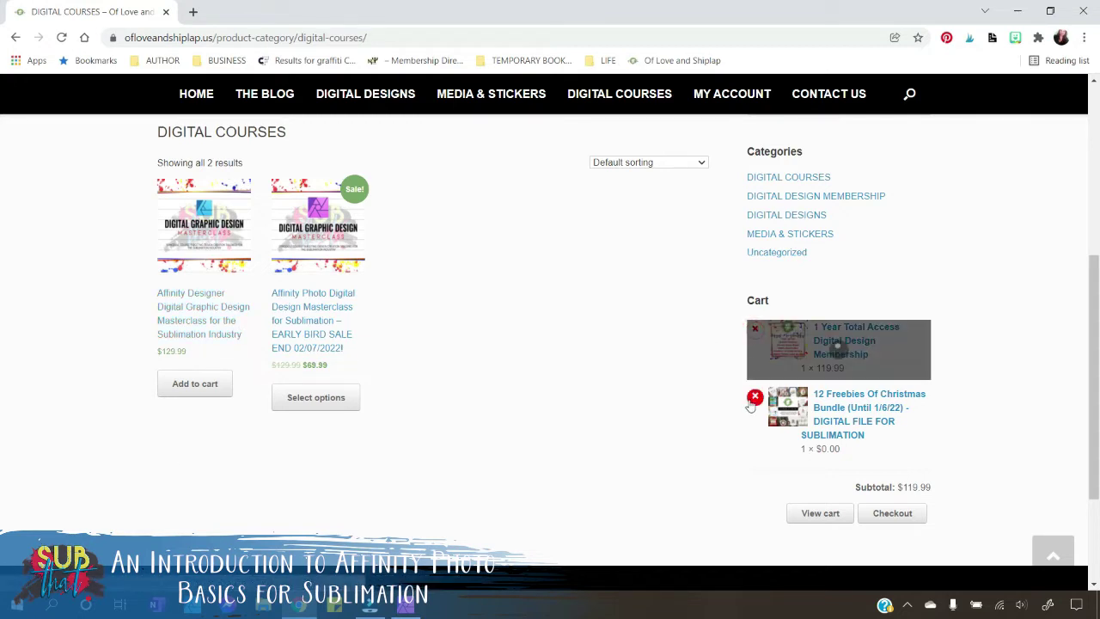
click(754, 331)
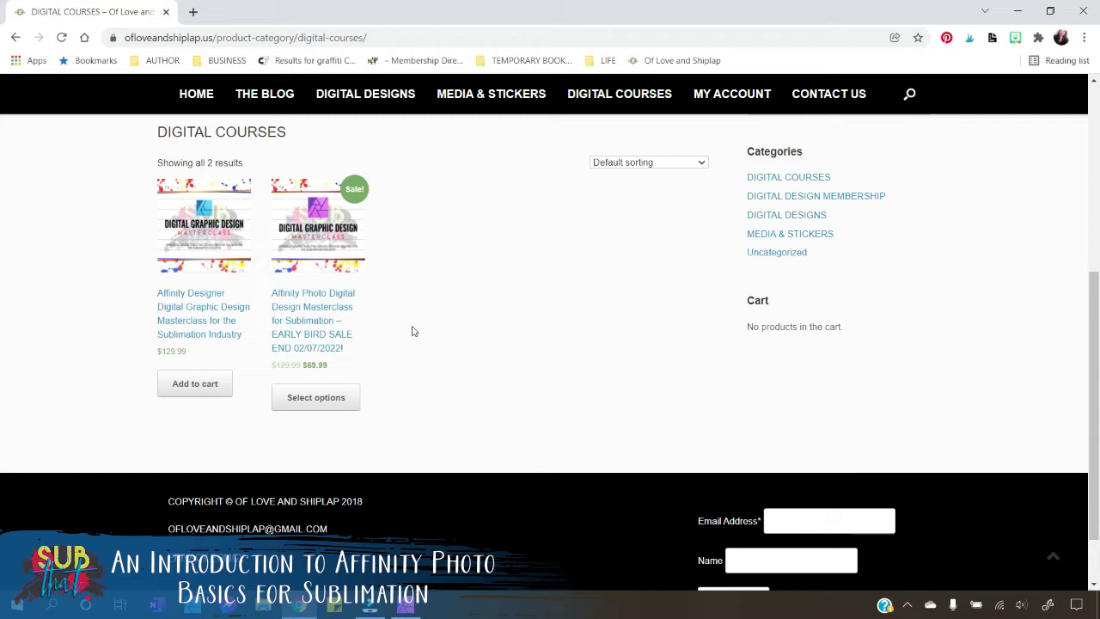
Browse the Digital Designs category and its subcategories, and look over the available digital courses
click(351, 94)
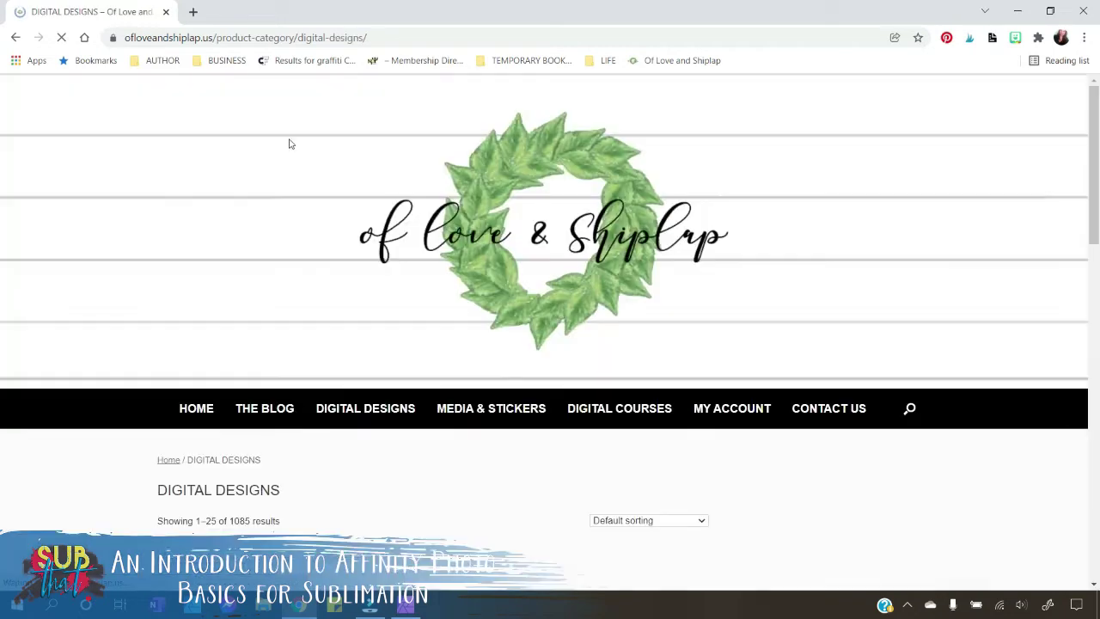
scroll(361, 400, down, 3)
scroll(344, 378, down, 5)
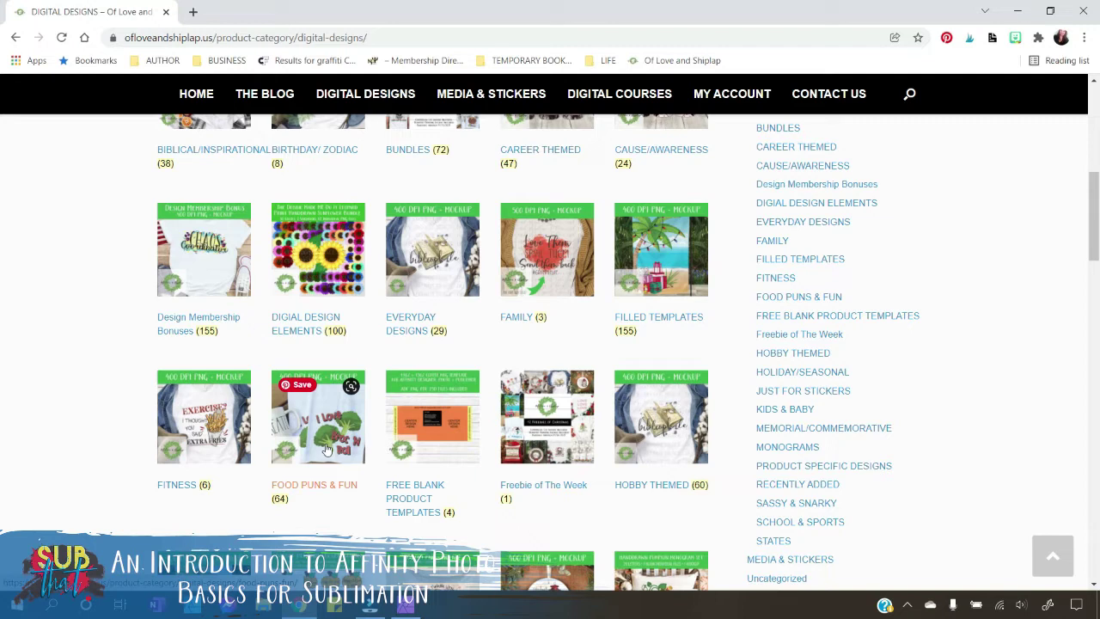
mouse_move(617, 101)
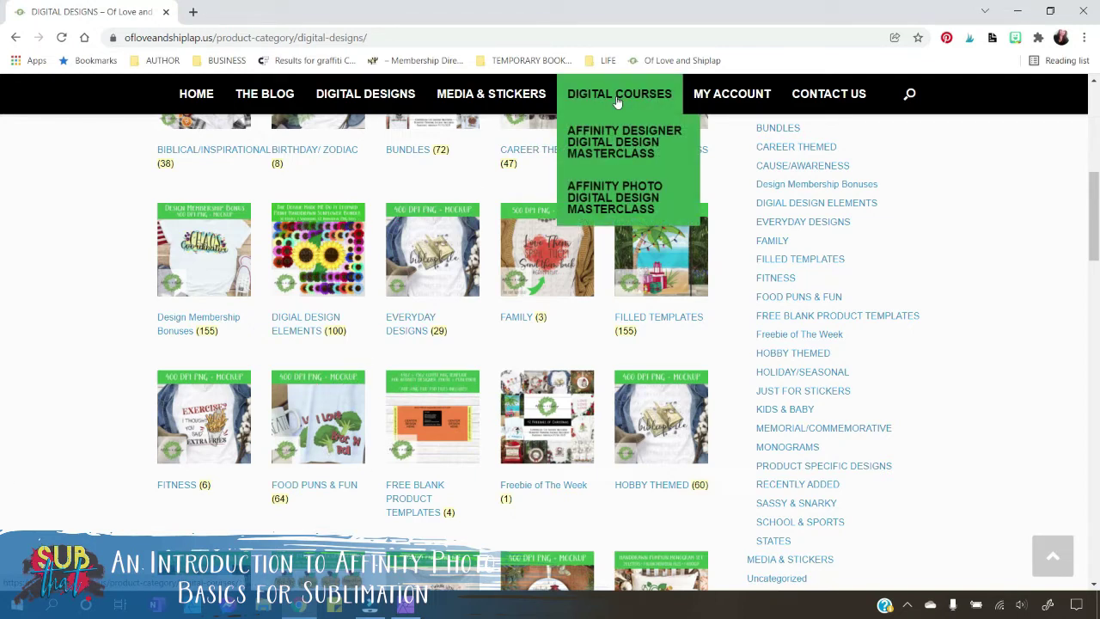
mouse_move(744, 91)
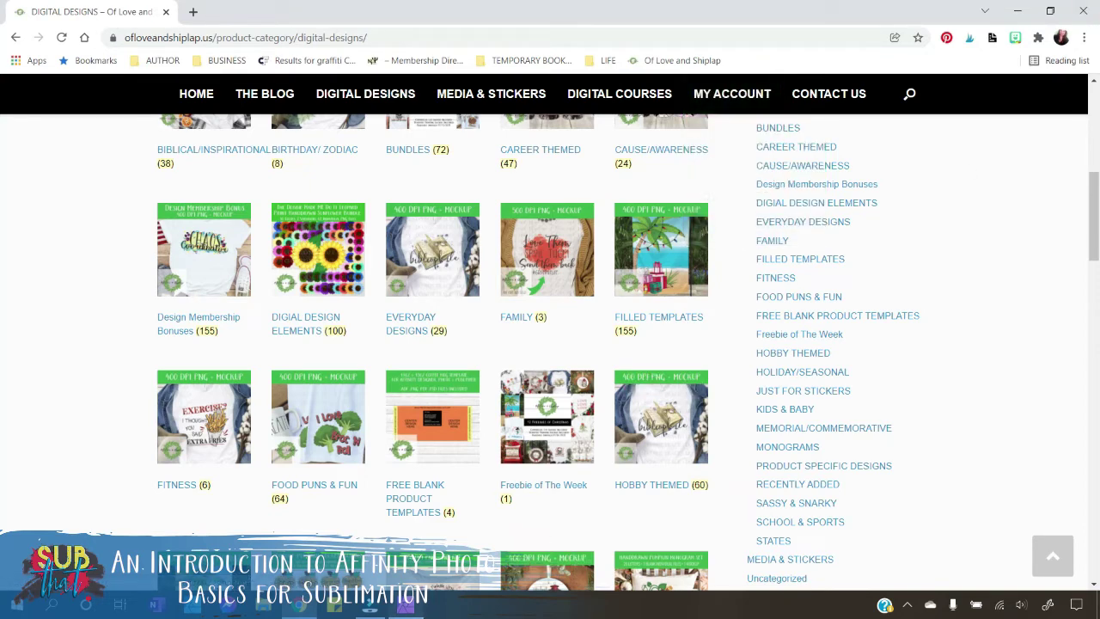
Switch from the browser to Affinity Photo and set up a new document 3600 px wide, 3600 px high, at 300 DPI
click(1087, 12)
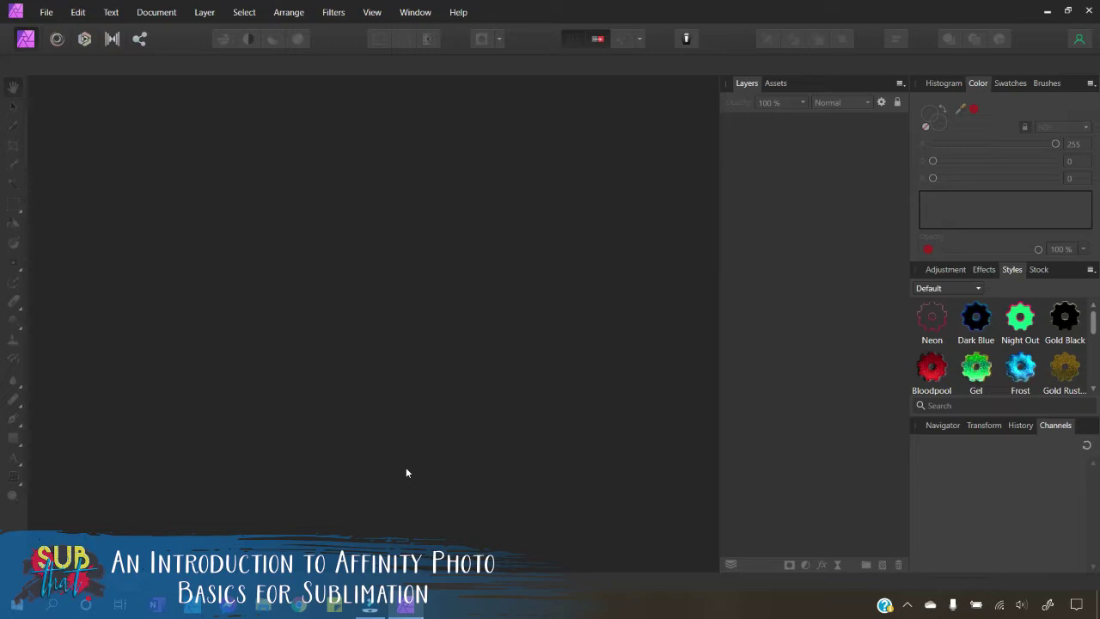
click(50, 10)
click(46, 39)
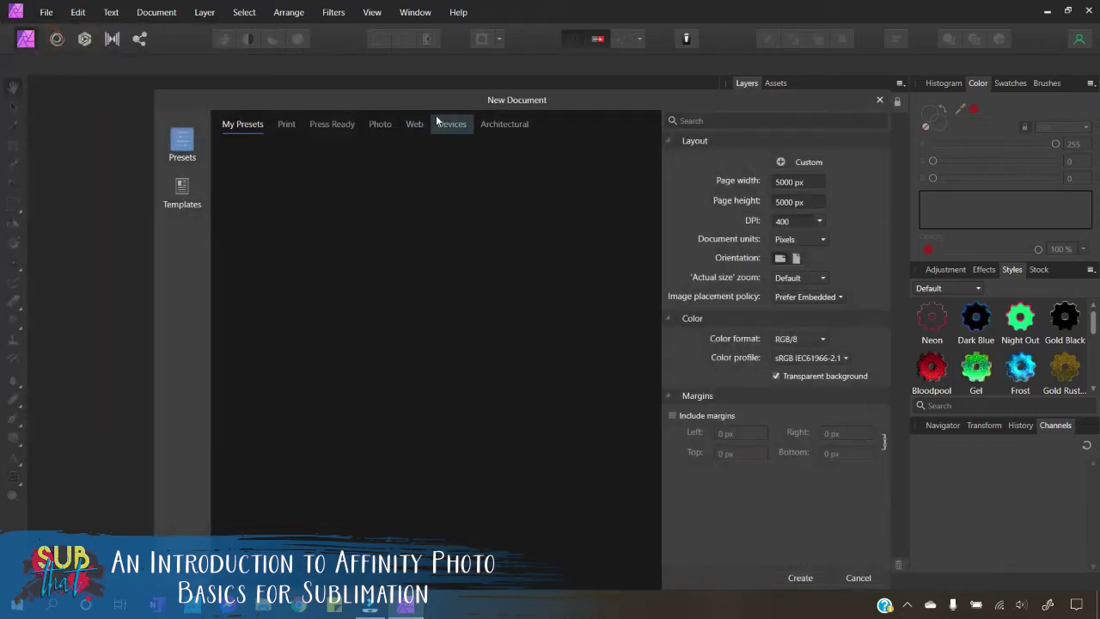
drag(456, 122, 428, 78)
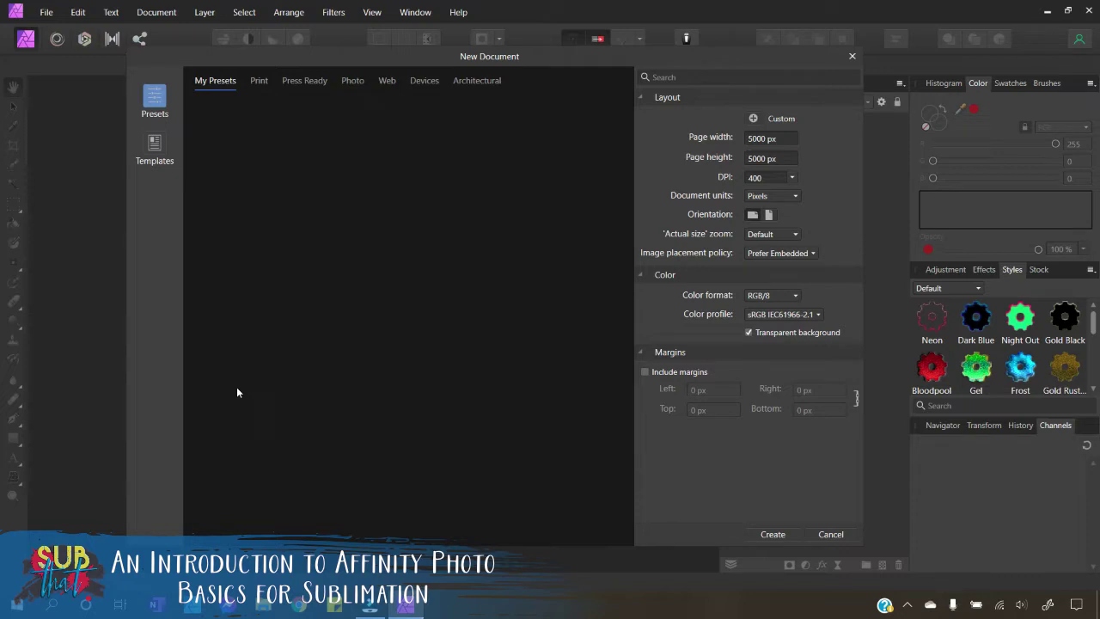
click(782, 138)
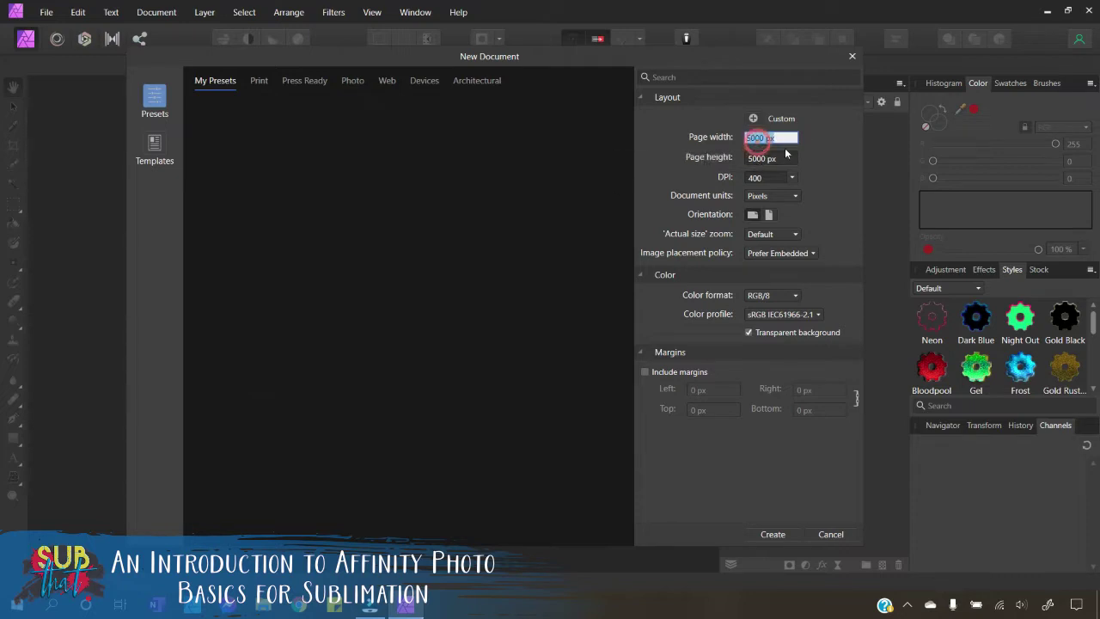
text(3600)
click(758, 160)
text(3600)
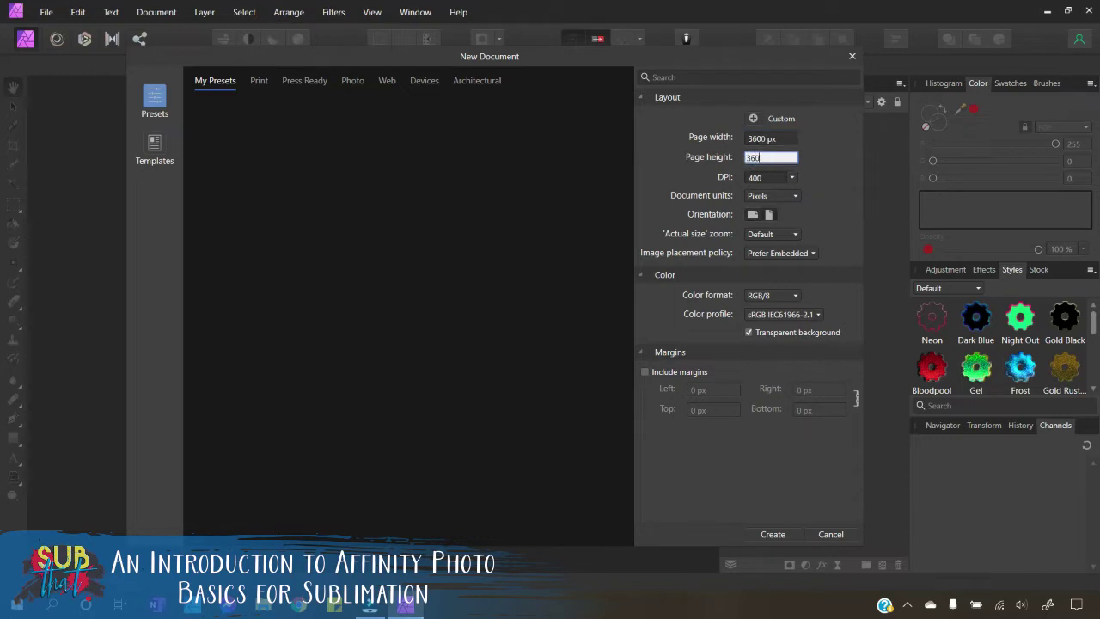
click(770, 177)
text(300)
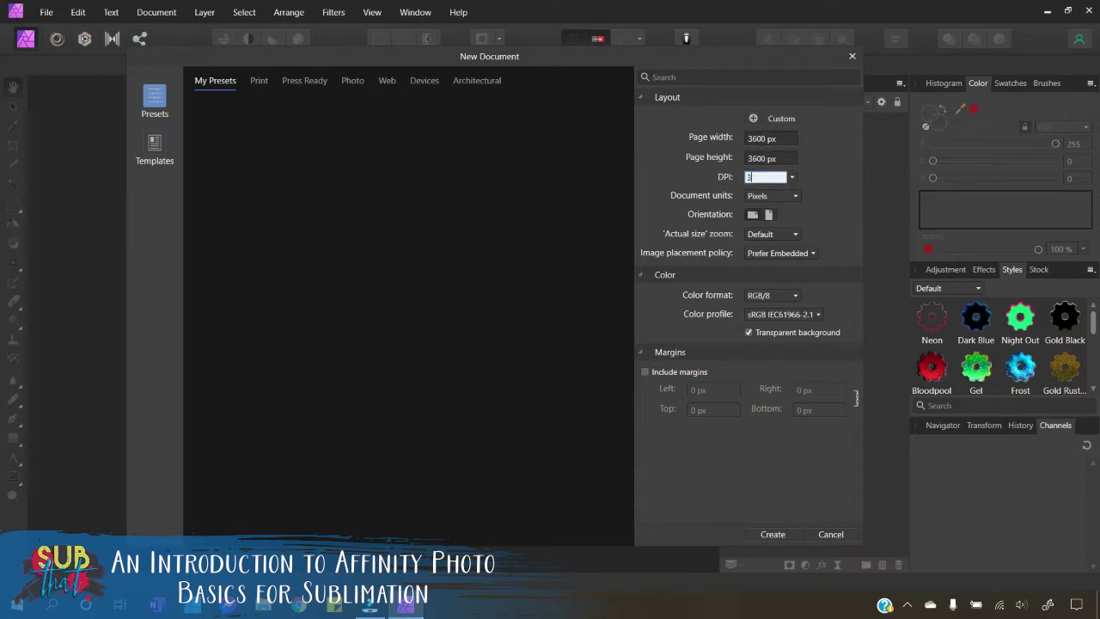
click(825, 182)
Examine the image placement policy, color format and color profile options offered for the new document
click(810, 253)
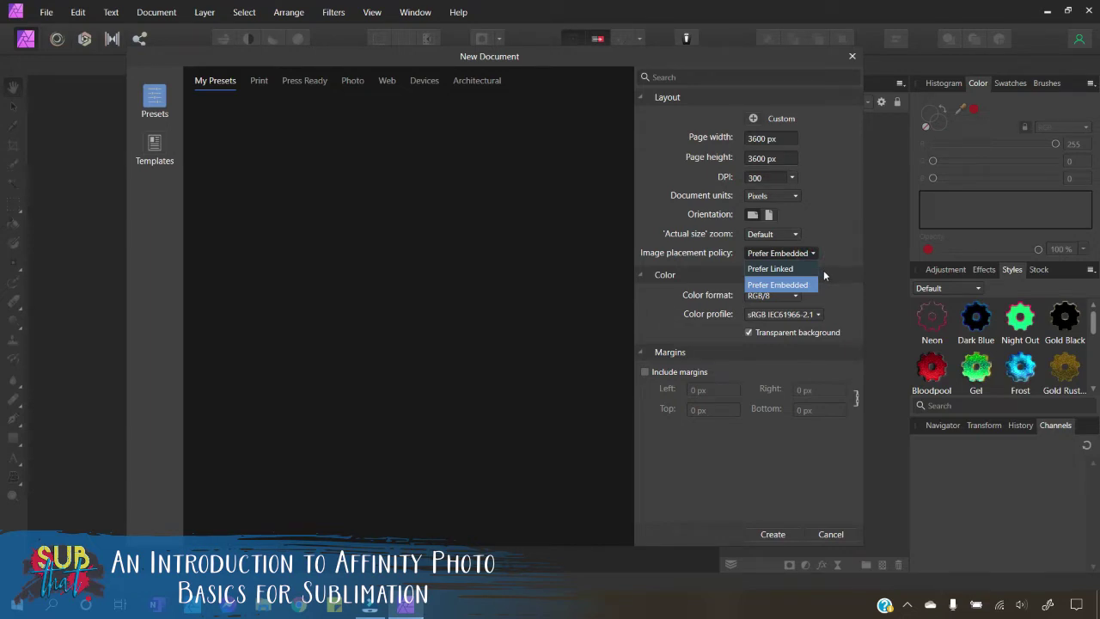
click(823, 270)
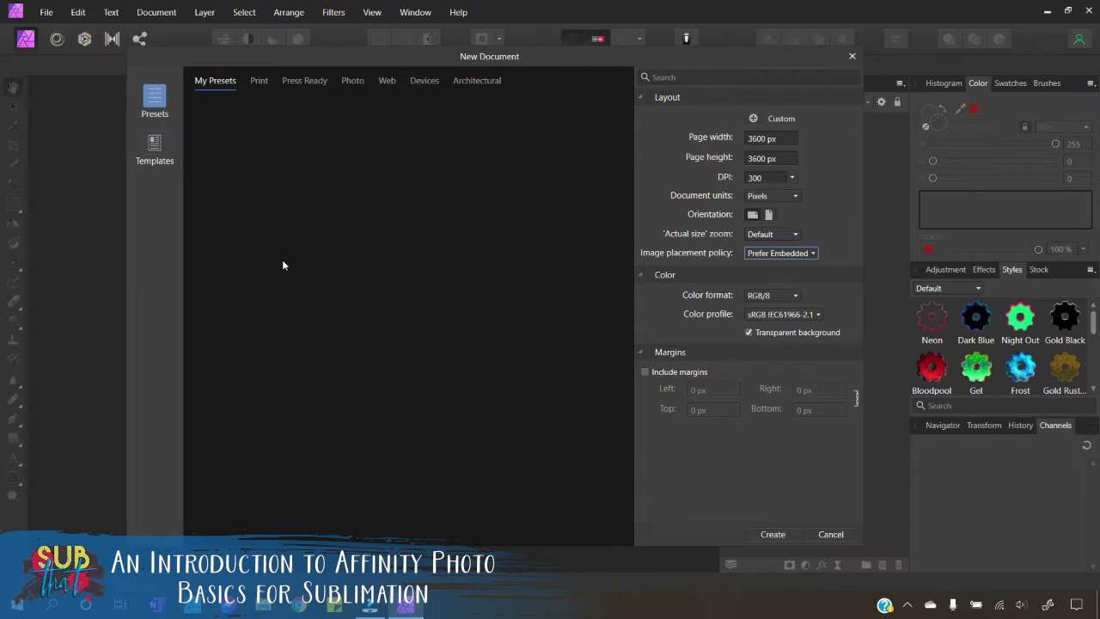
click(801, 295)
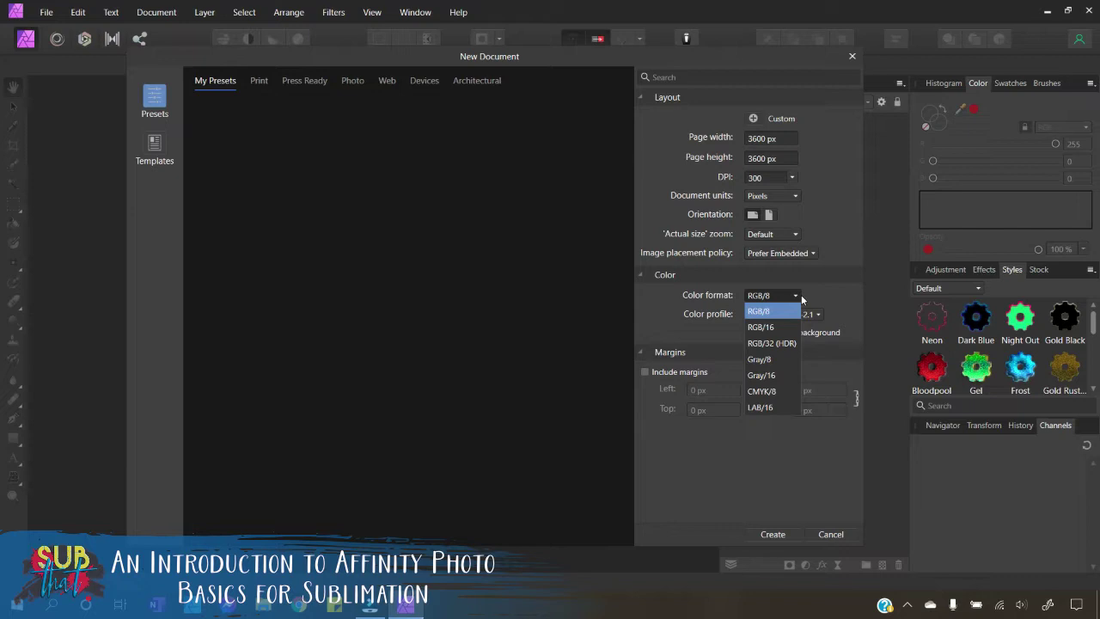
click(824, 295)
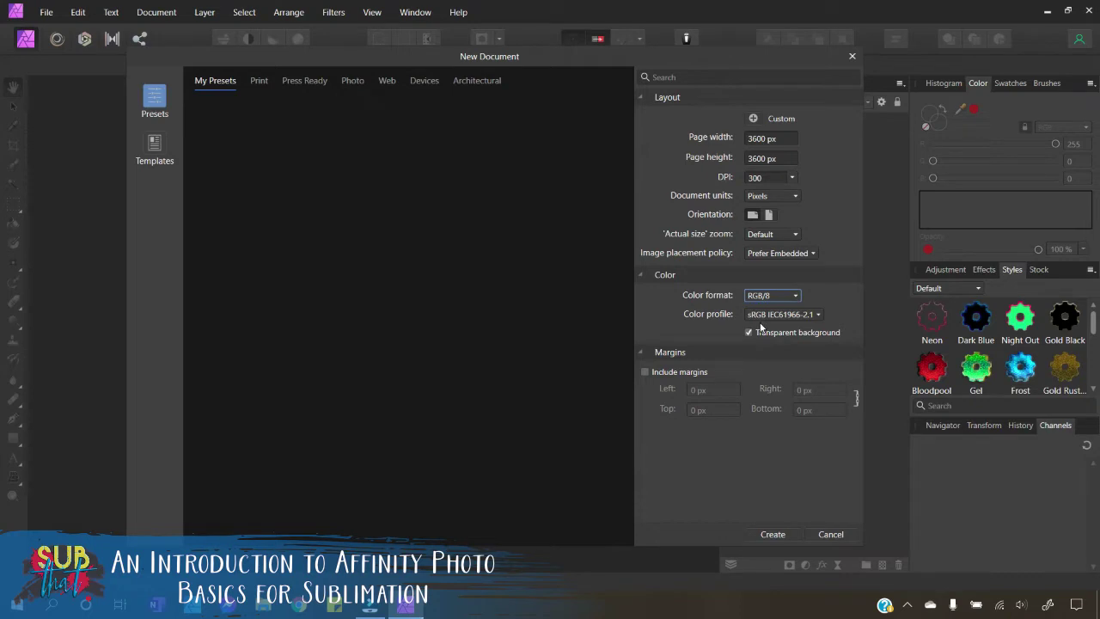
click(818, 315)
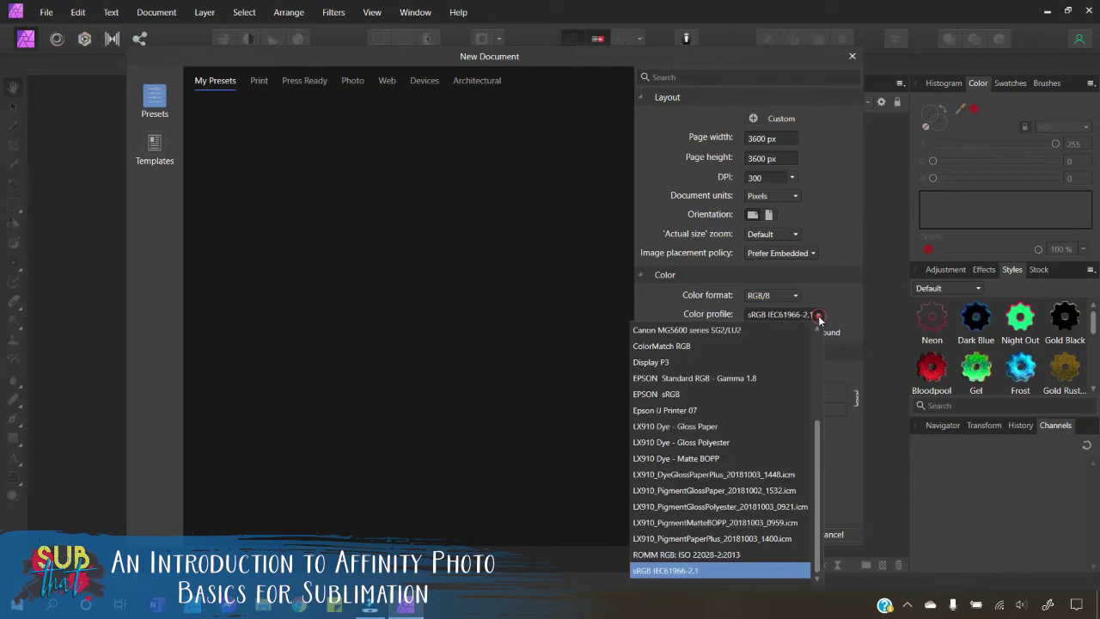
drag(816, 420, 825, 335)
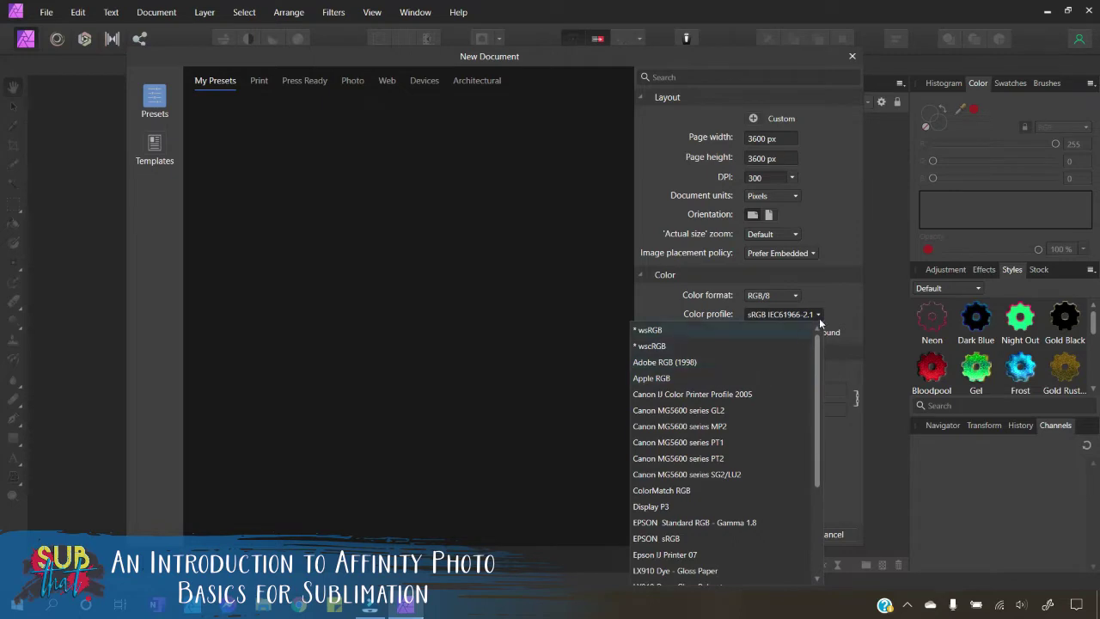
click(847, 306)
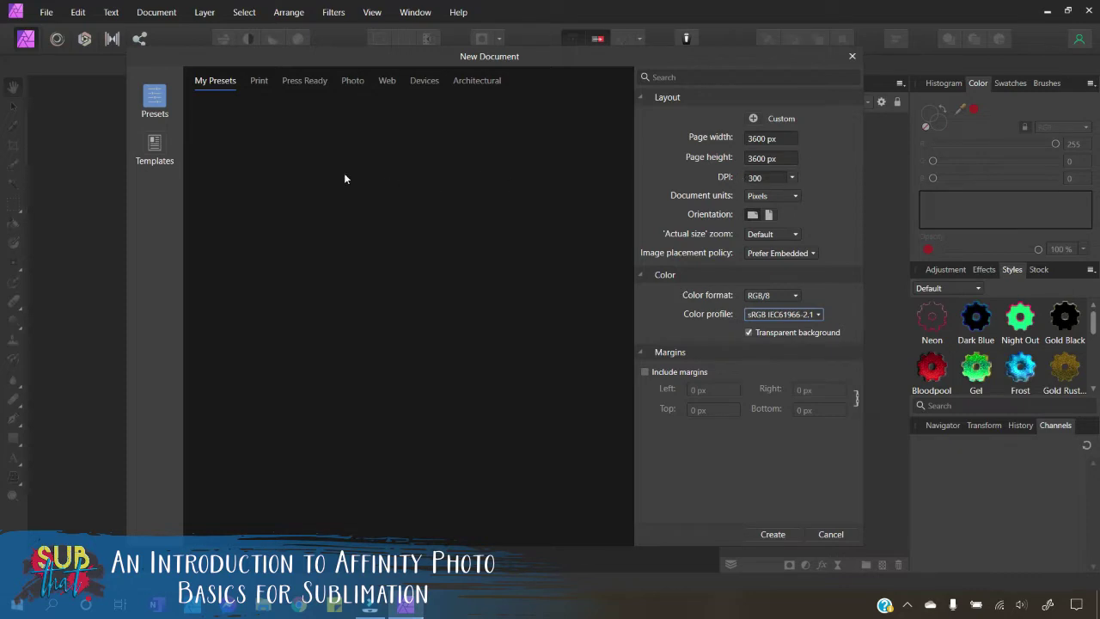
Save the current document settings as a custom preset and rename it STANDARD CLIPART
click(753, 118)
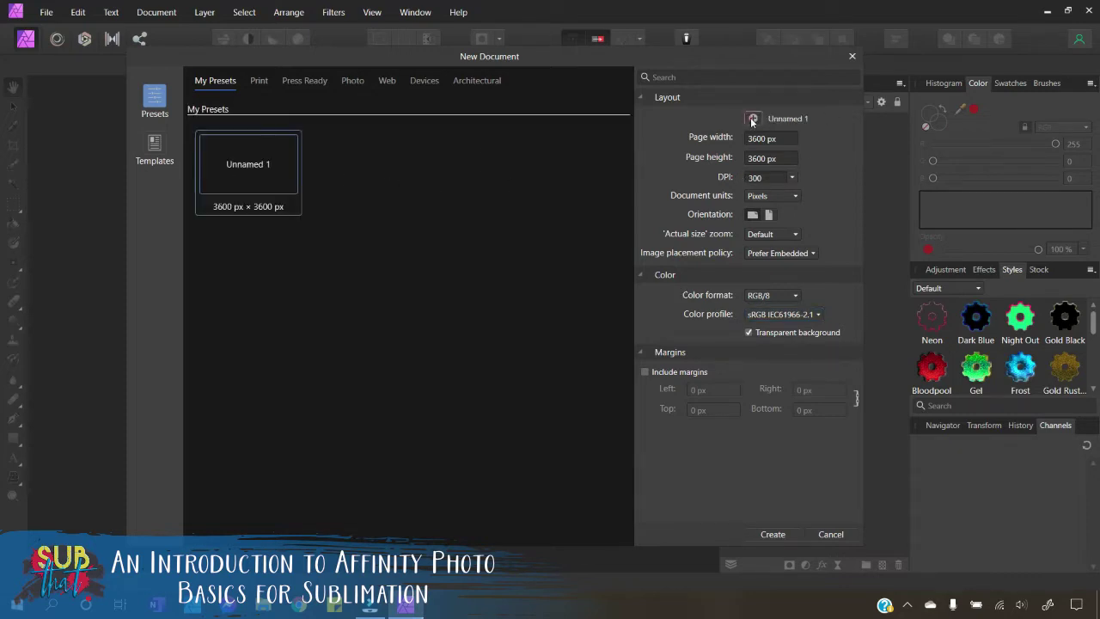
right_click(253, 168)
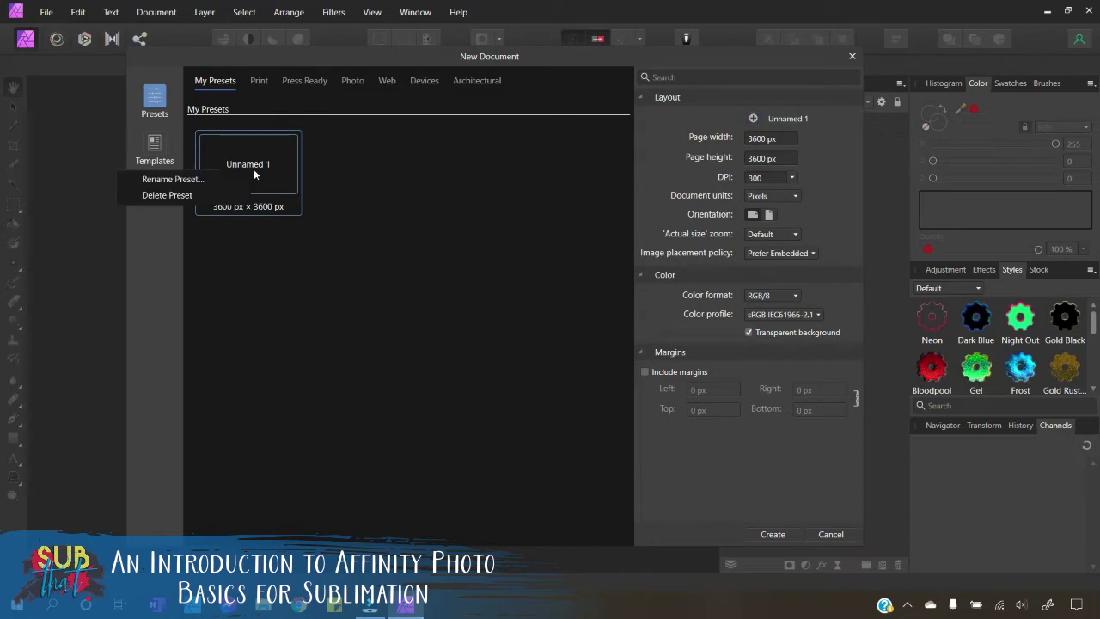
click(201, 179)
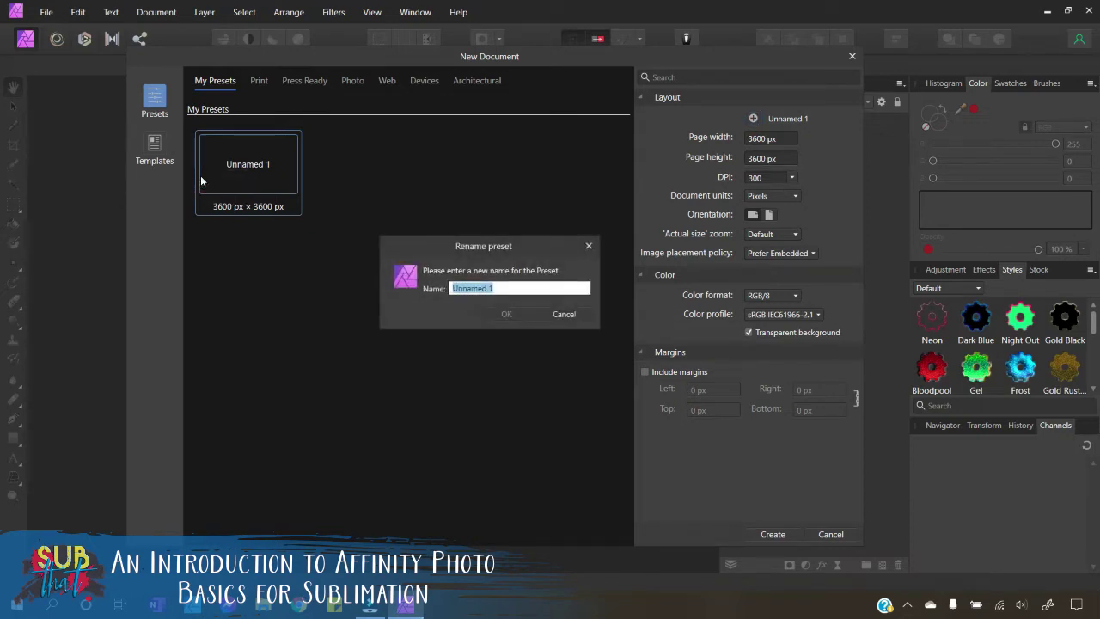
text(STANDARD CLIPAR)
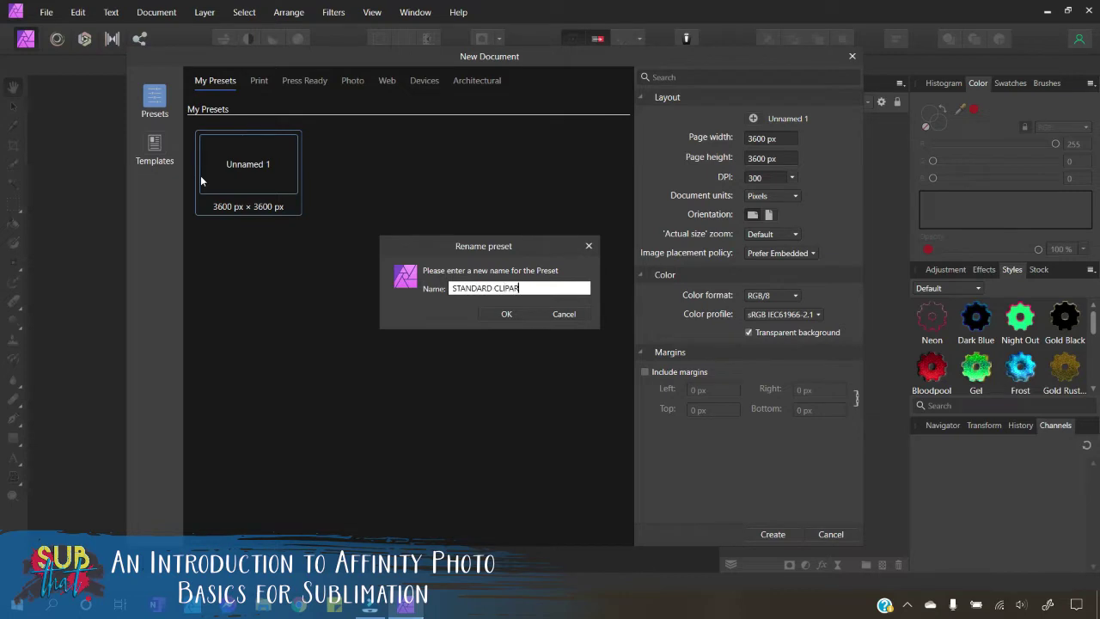
text(T)
key(Return)
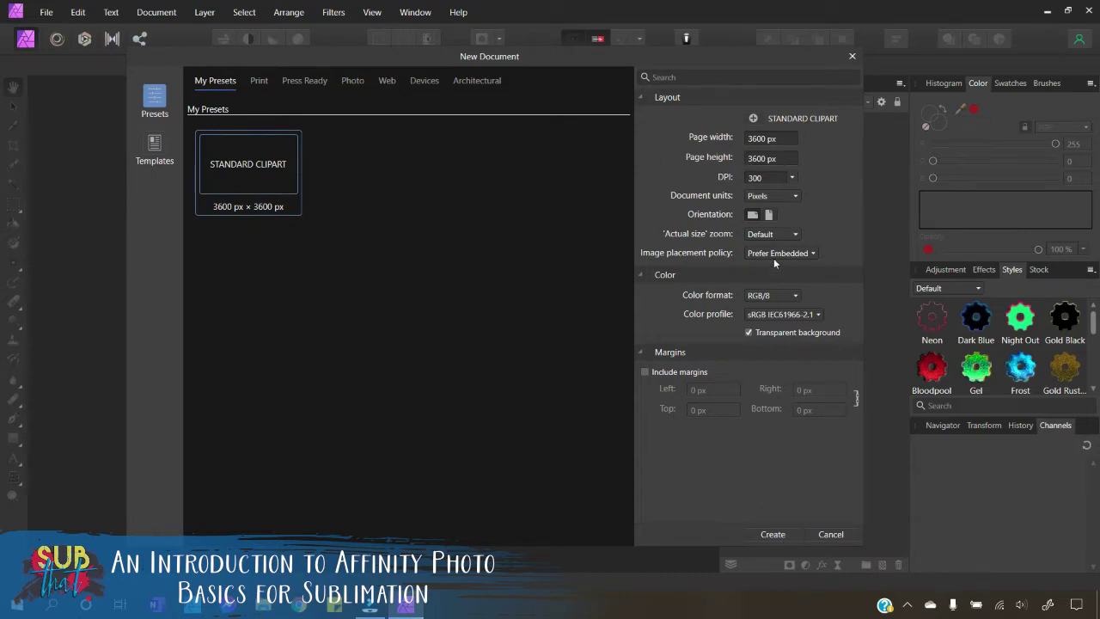
Review the document unit options, keep Pixels, and create the document with the STANDARD CLIPART settings
click(795, 197)
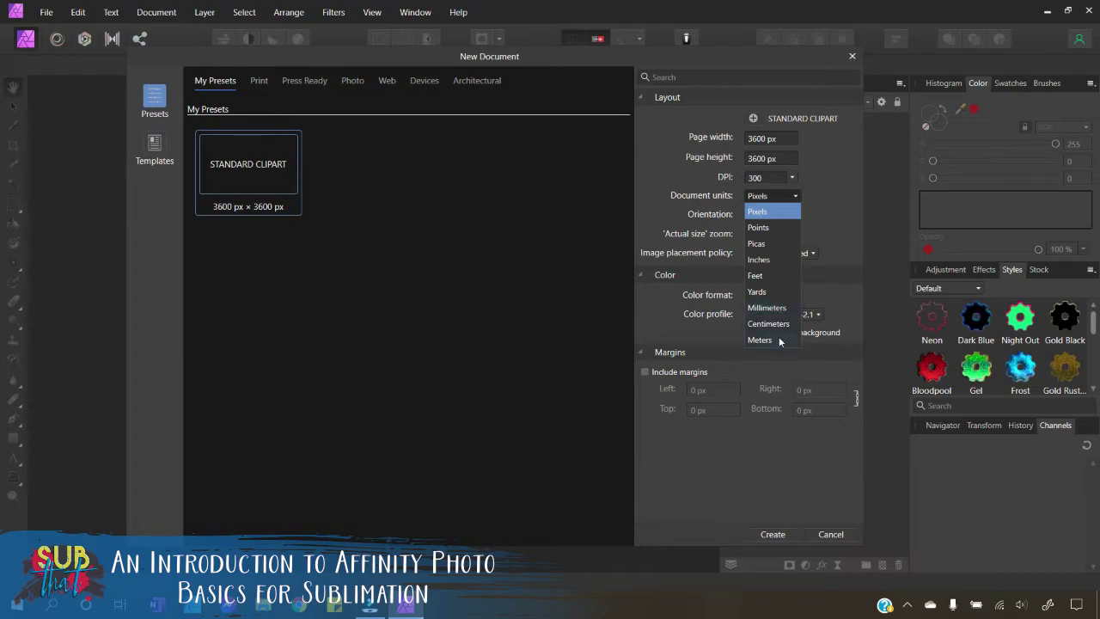
click(796, 468)
click(772, 533)
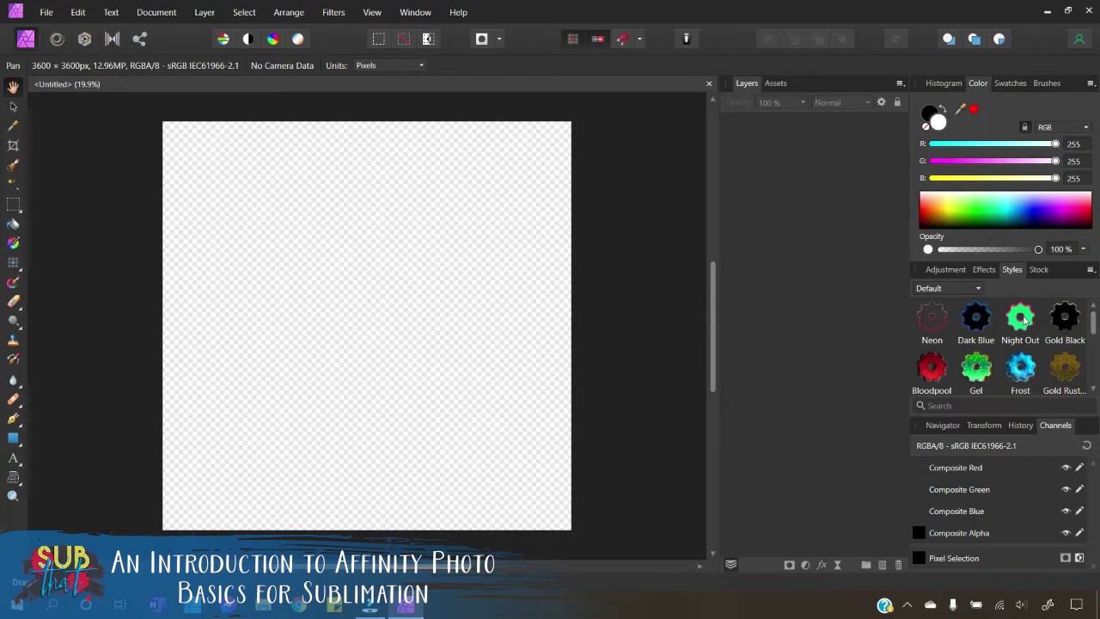
Show the Glyph Browser panel from the Studio options and dock it after Assets in the Layers panel group
click(371, 13)
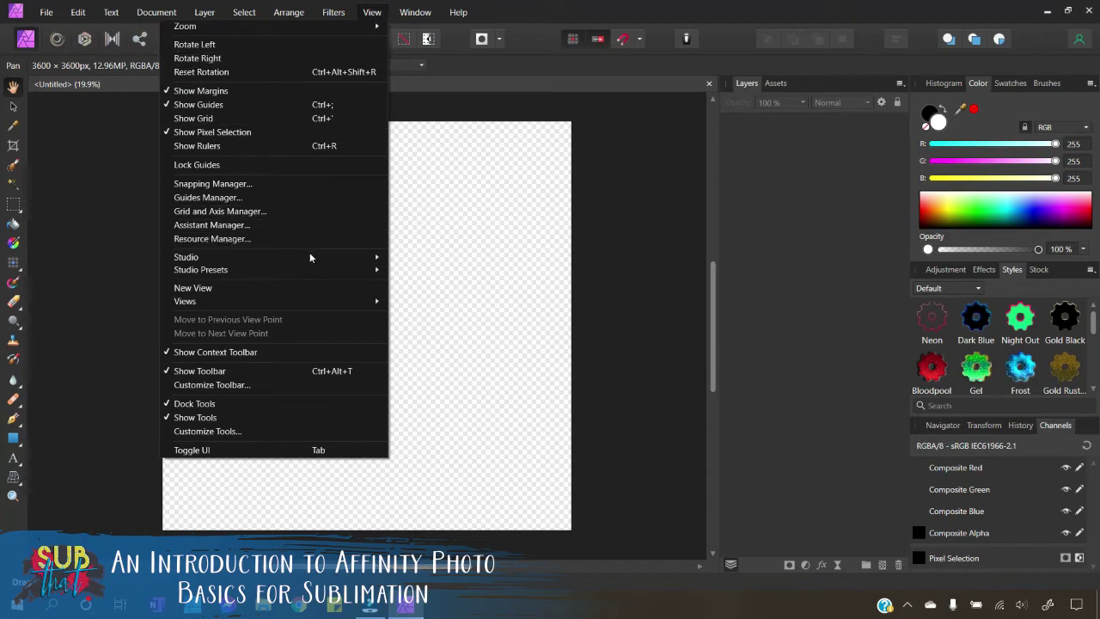
mouse_move(311, 255)
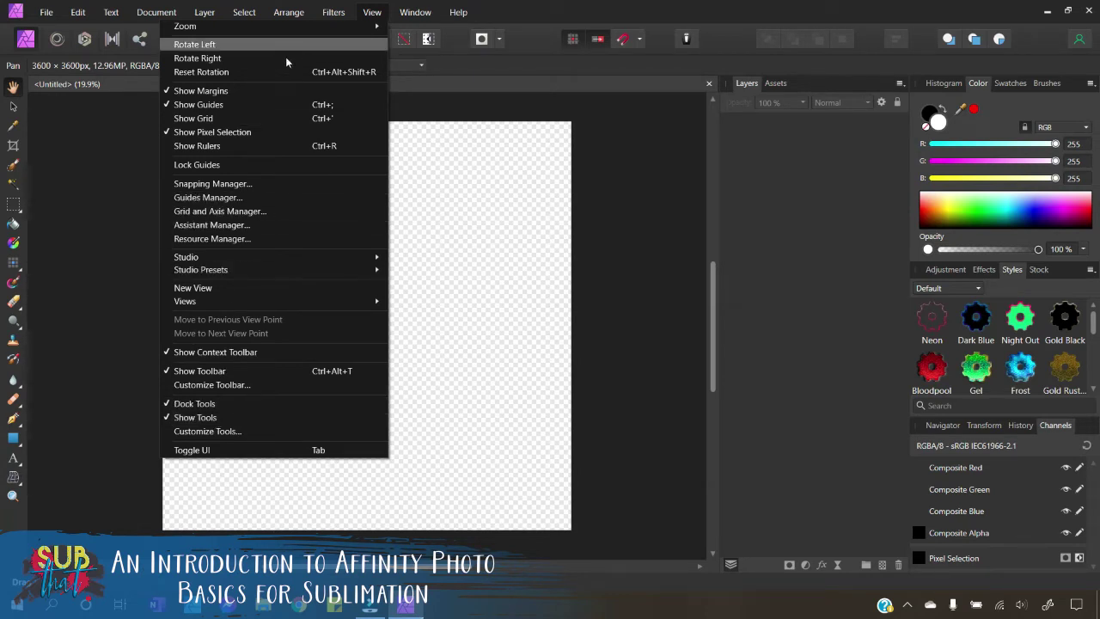
mouse_move(239, 258)
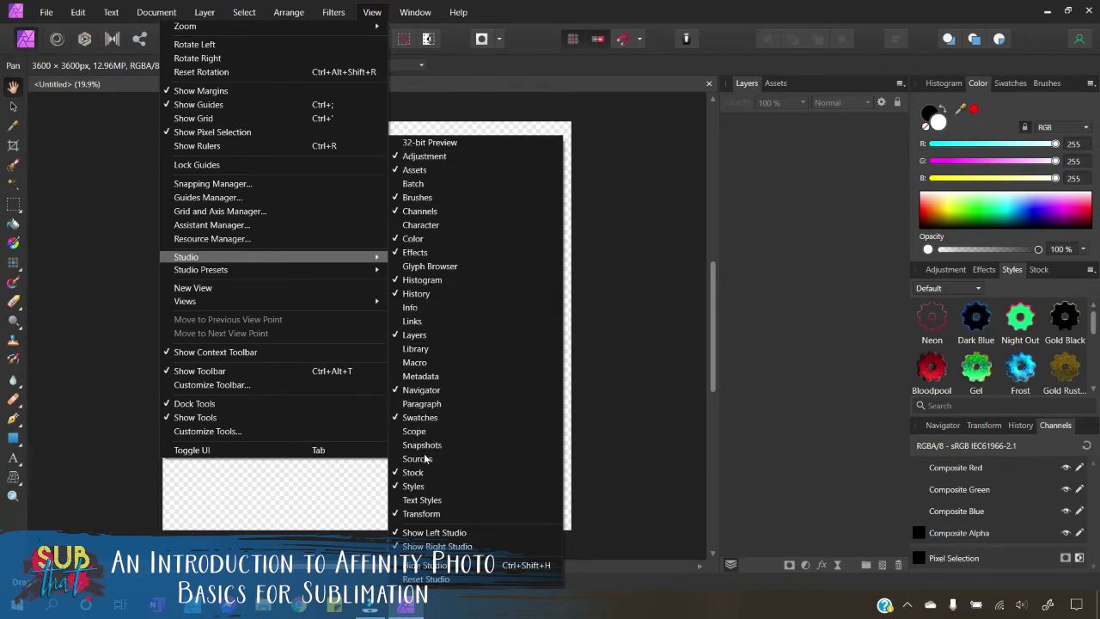
click(425, 266)
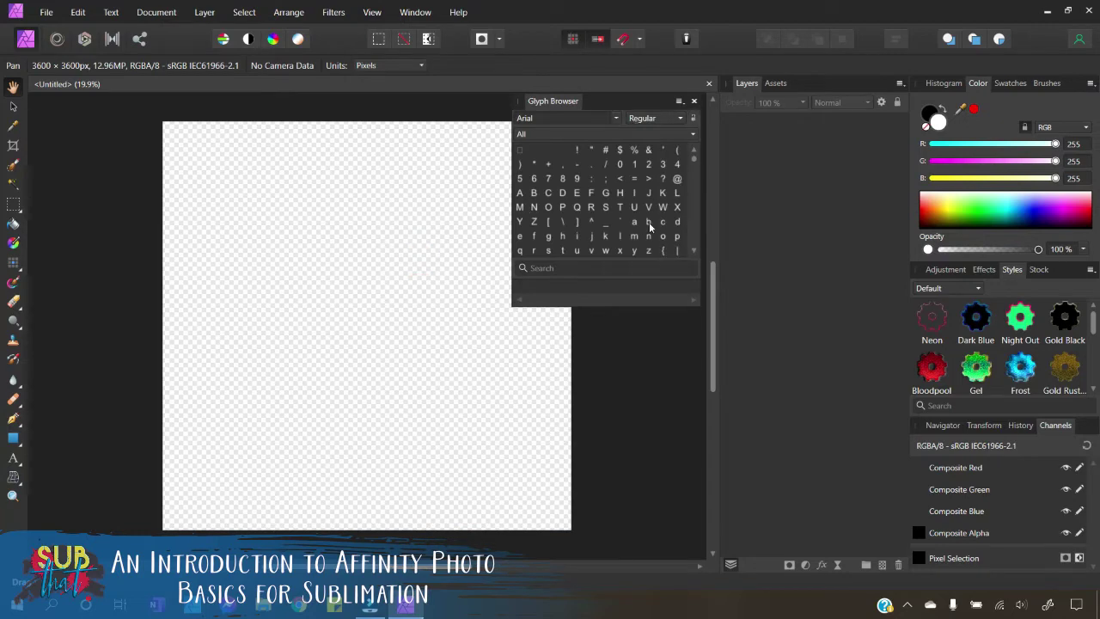
drag(555, 101, 737, 84)
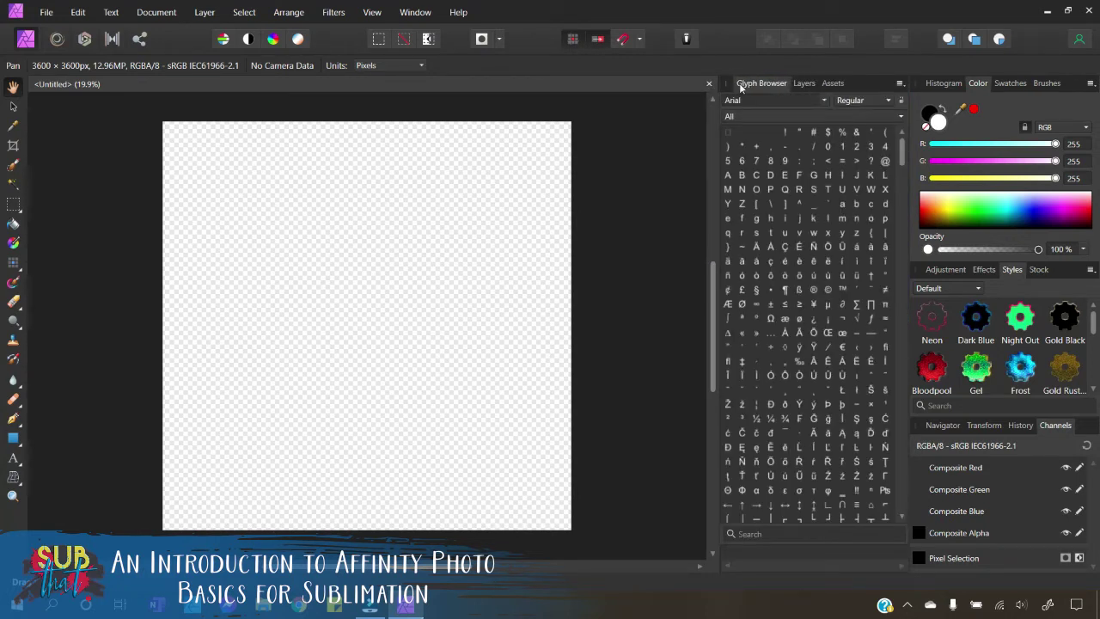
drag(767, 82, 703, 86)
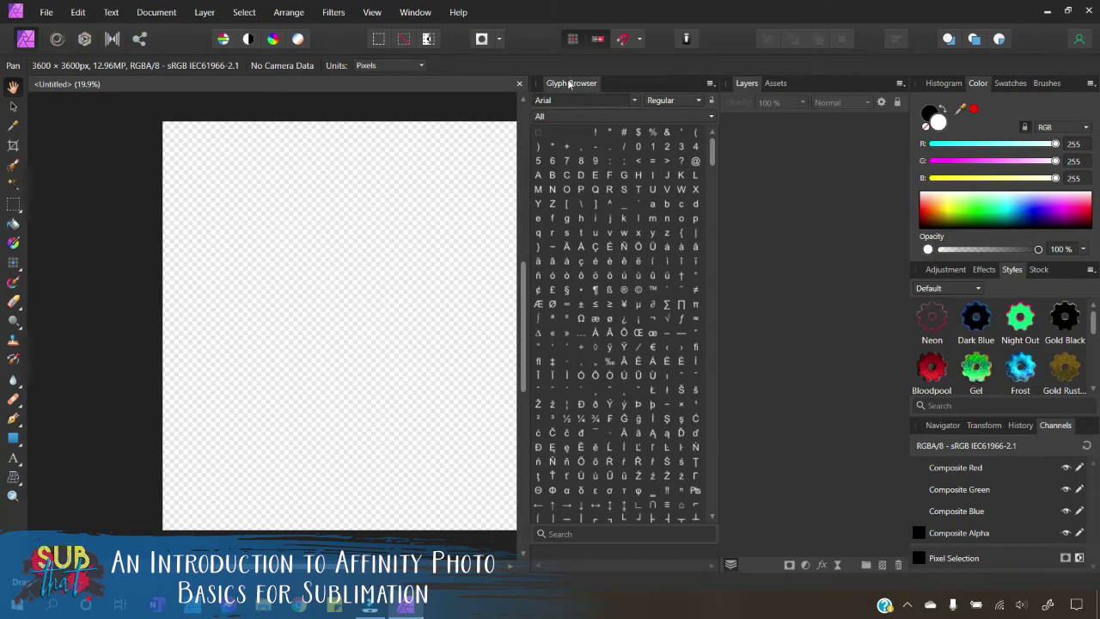
drag(578, 86, 817, 82)
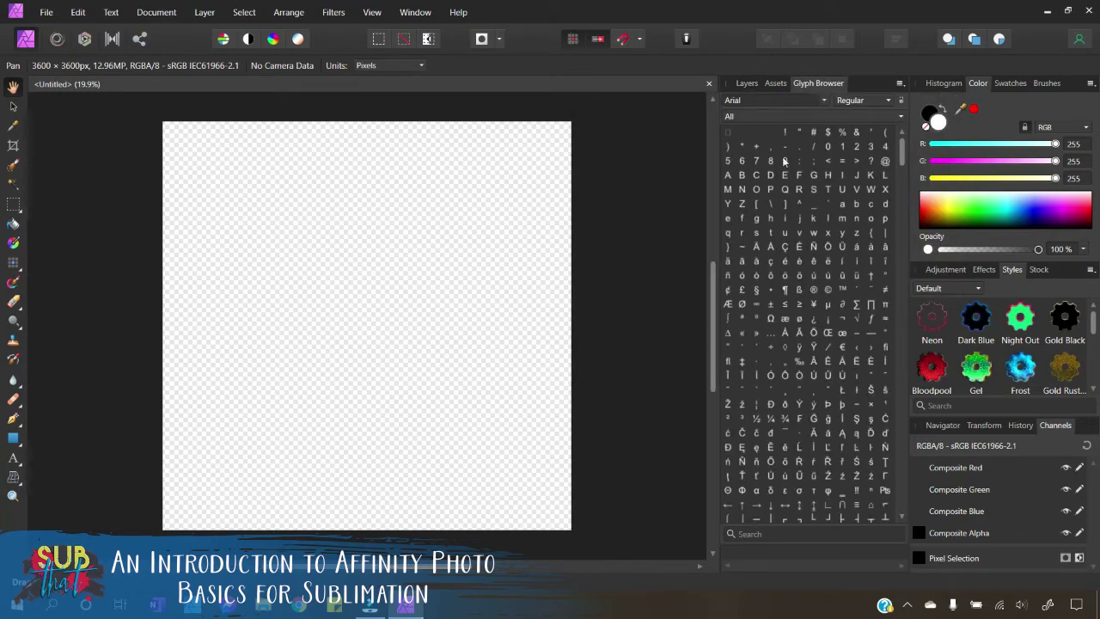
Review the Glyph Browser's size and display options, undock it from the Layers group and close it
click(831, 82)
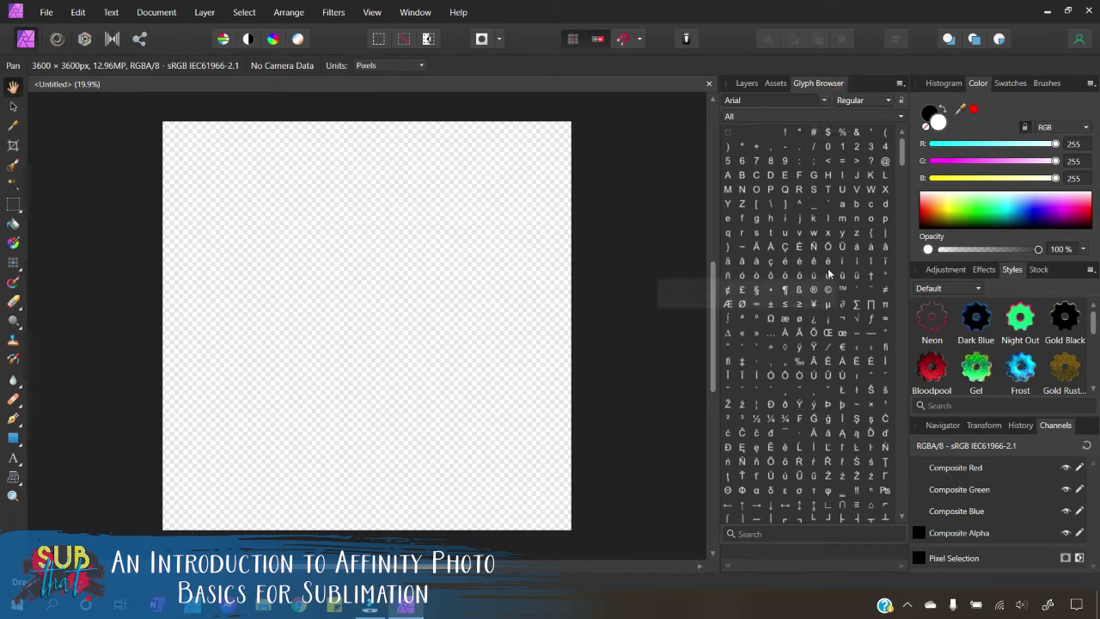
click(900, 84)
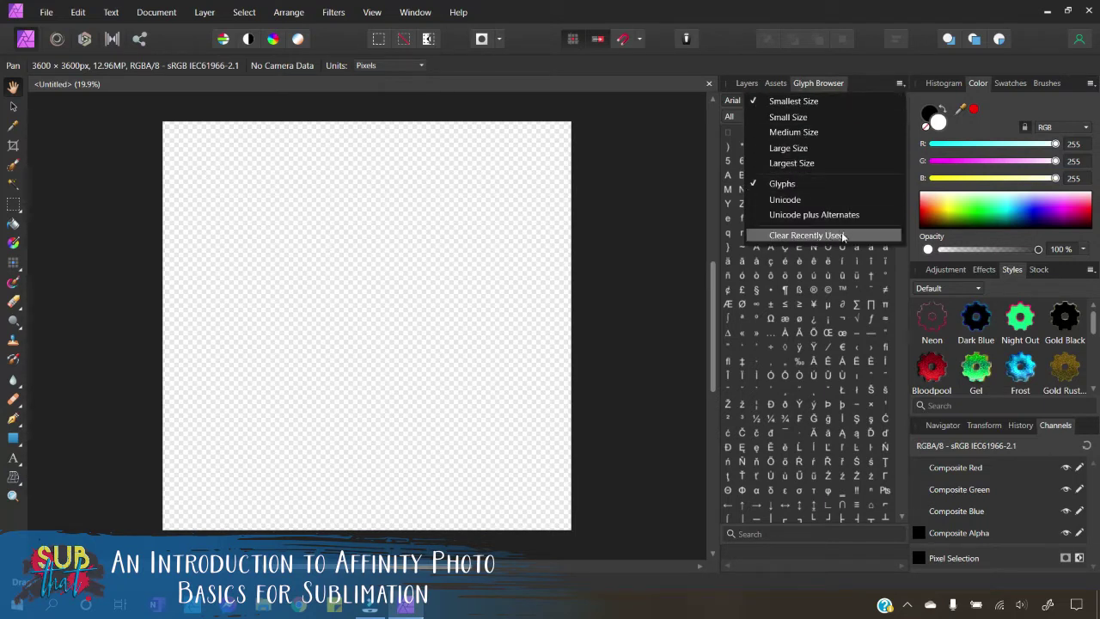
click(823, 80)
drag(815, 82, 498, 183)
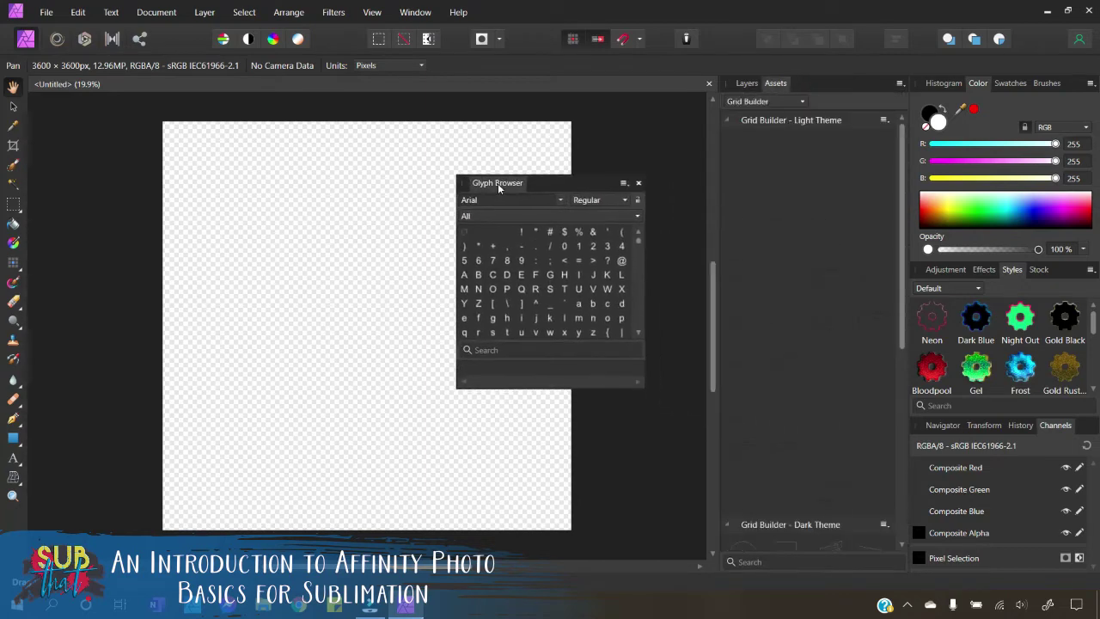
click(639, 183)
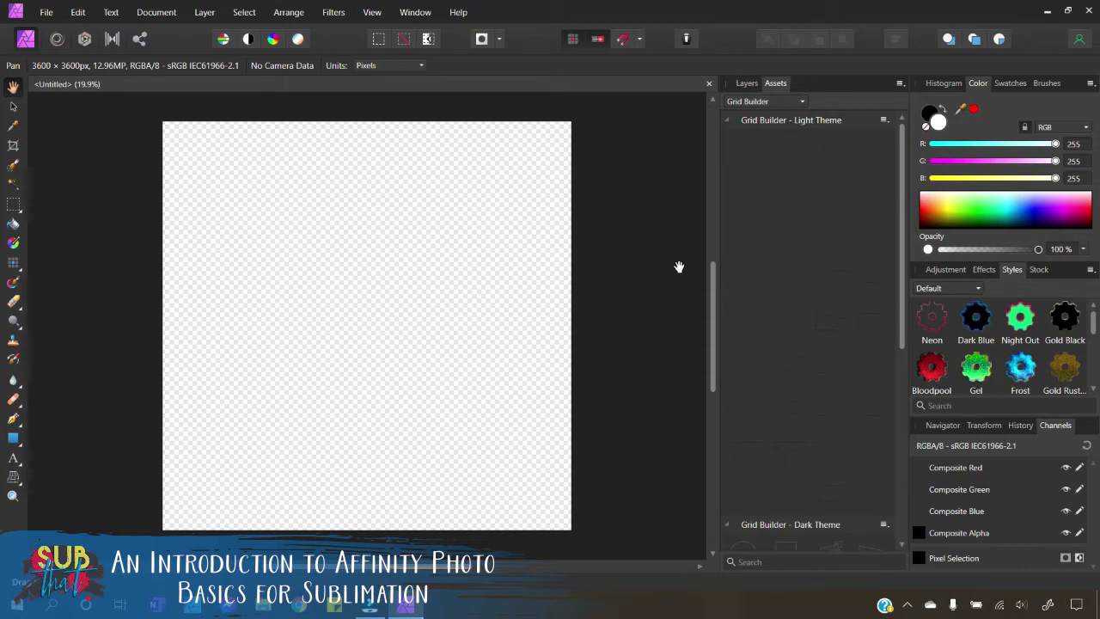
Examine the preference options of the Layers panel and of the Assets panel
click(747, 83)
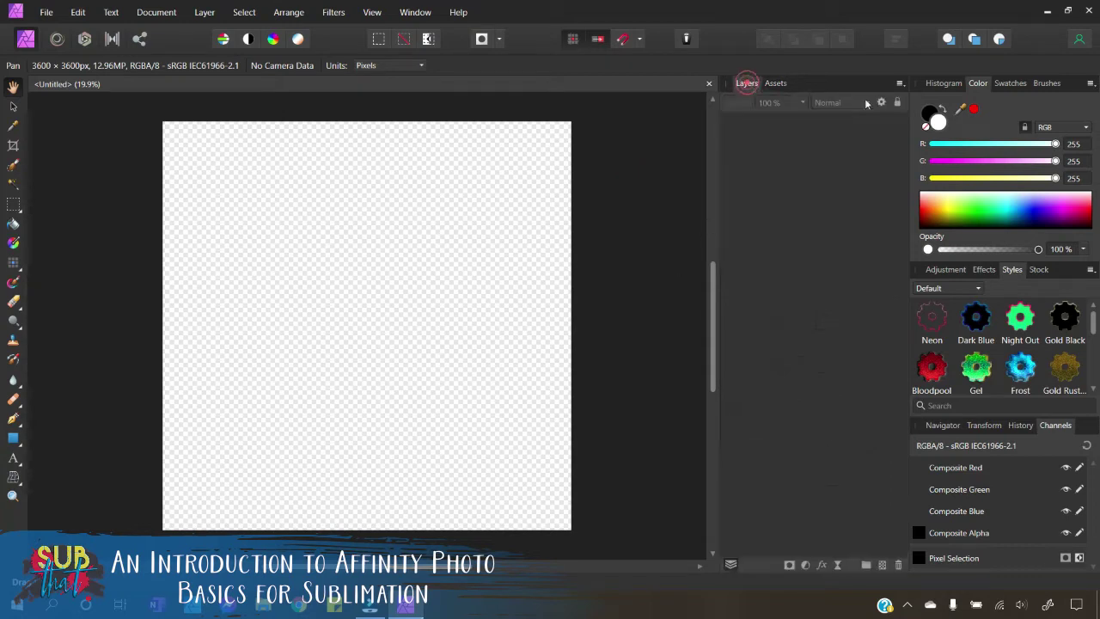
click(900, 83)
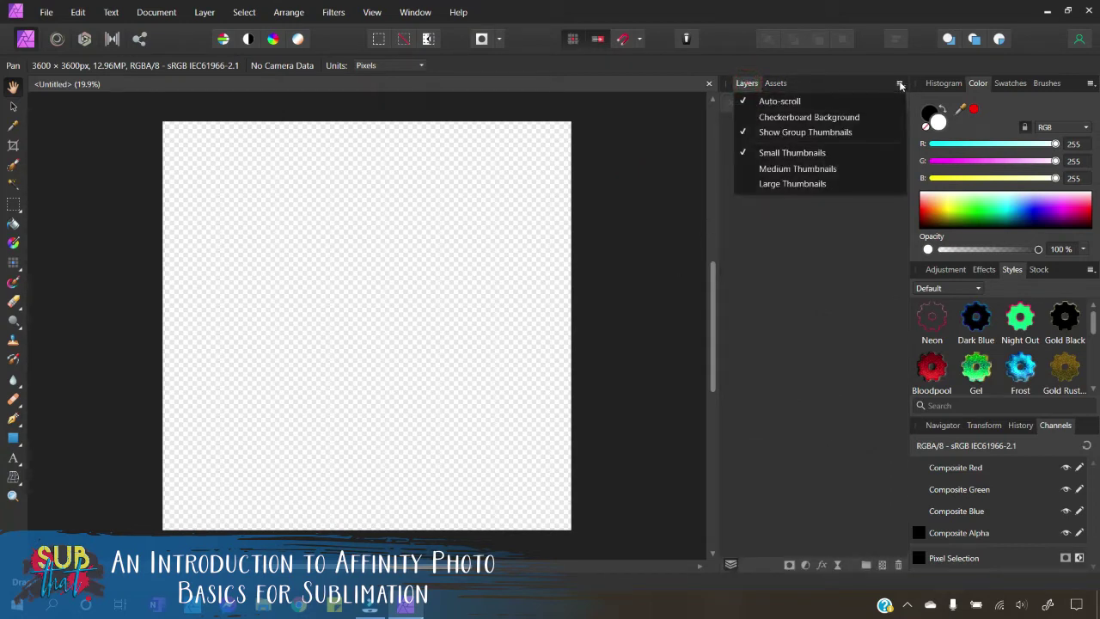
click(776, 82)
click(900, 84)
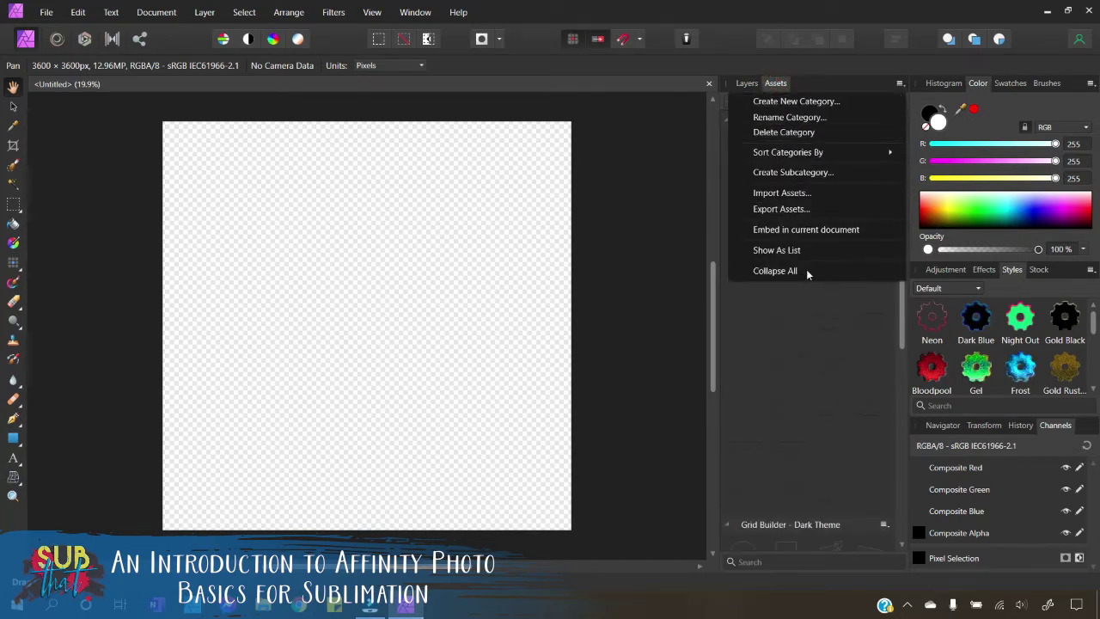
click(775, 84)
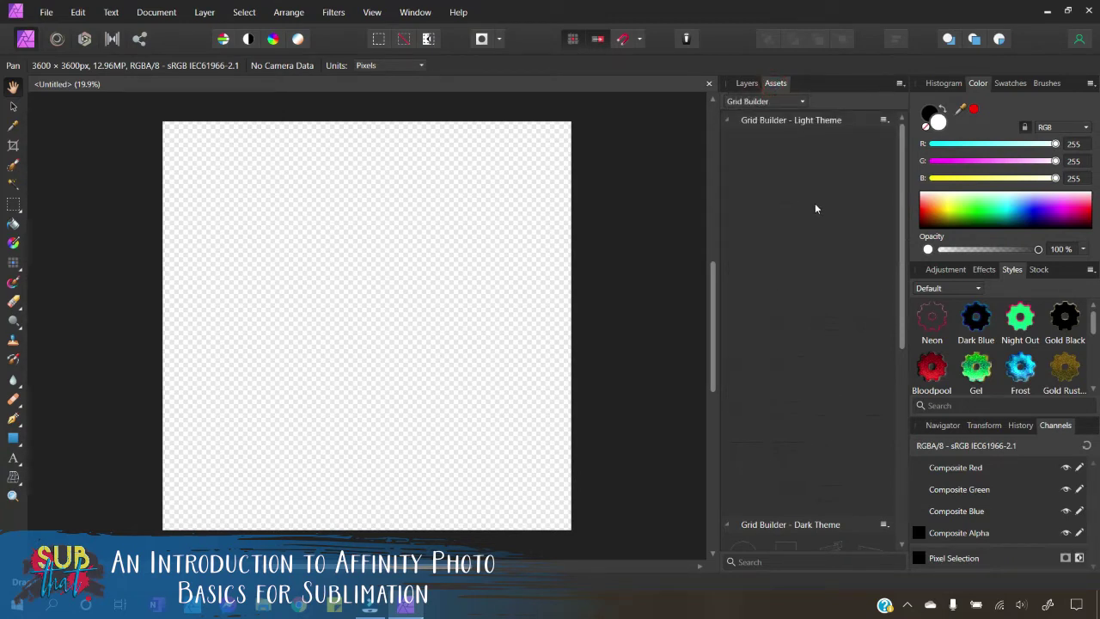
Examine the available asset categories and look through the Grid Builder light and dark theme assets
click(797, 103)
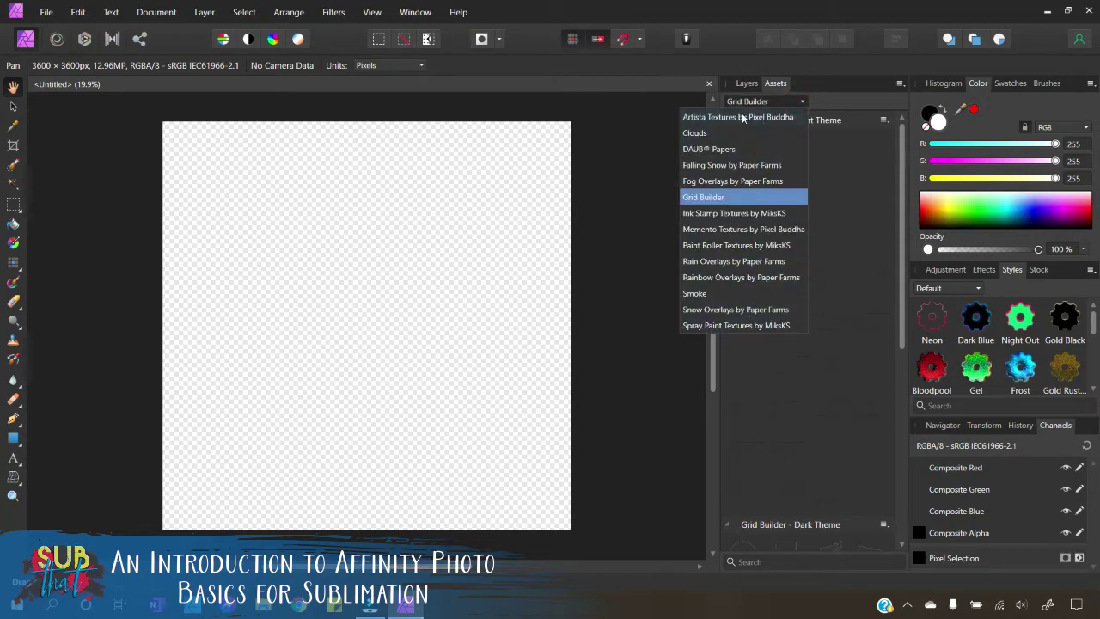
click(842, 100)
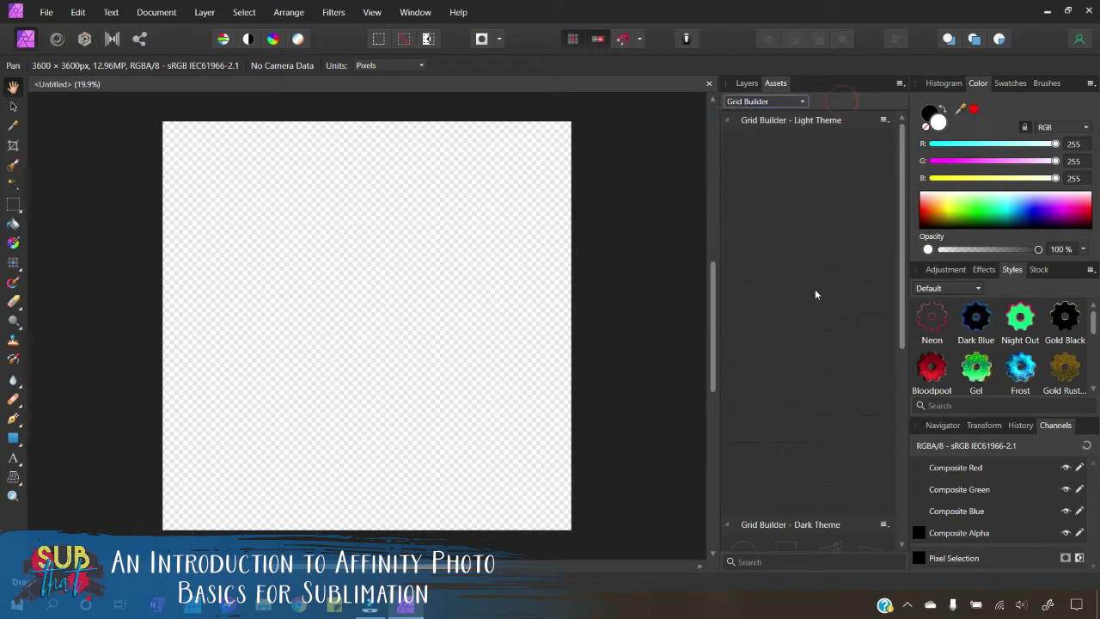
scroll(787, 327, down, 4)
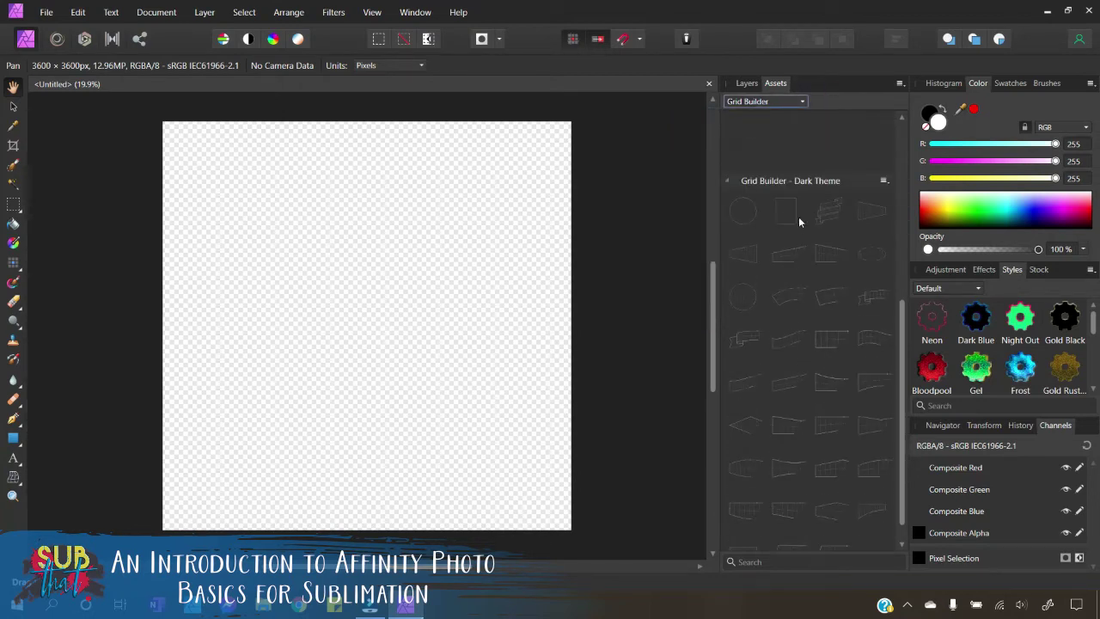
scroll(792, 347, down, 1)
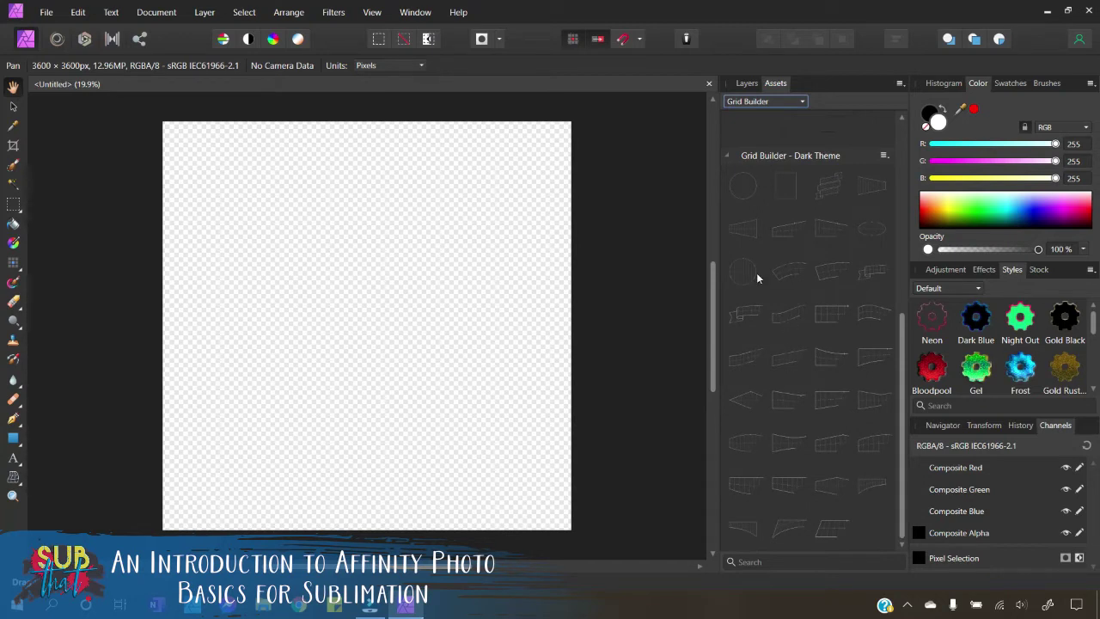
click(768, 101)
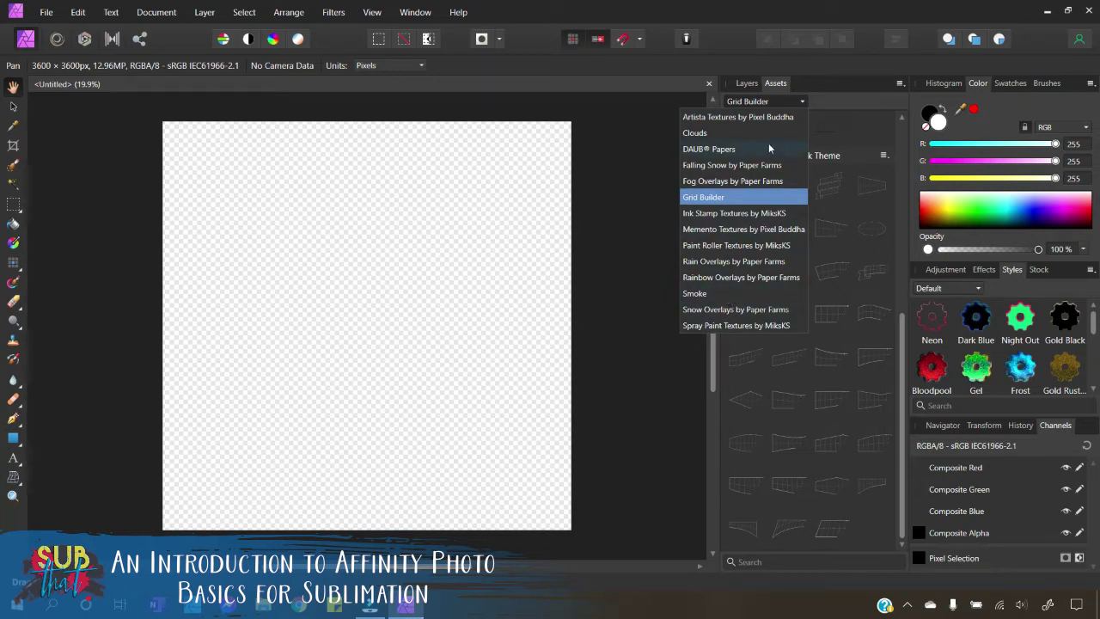
click(835, 91)
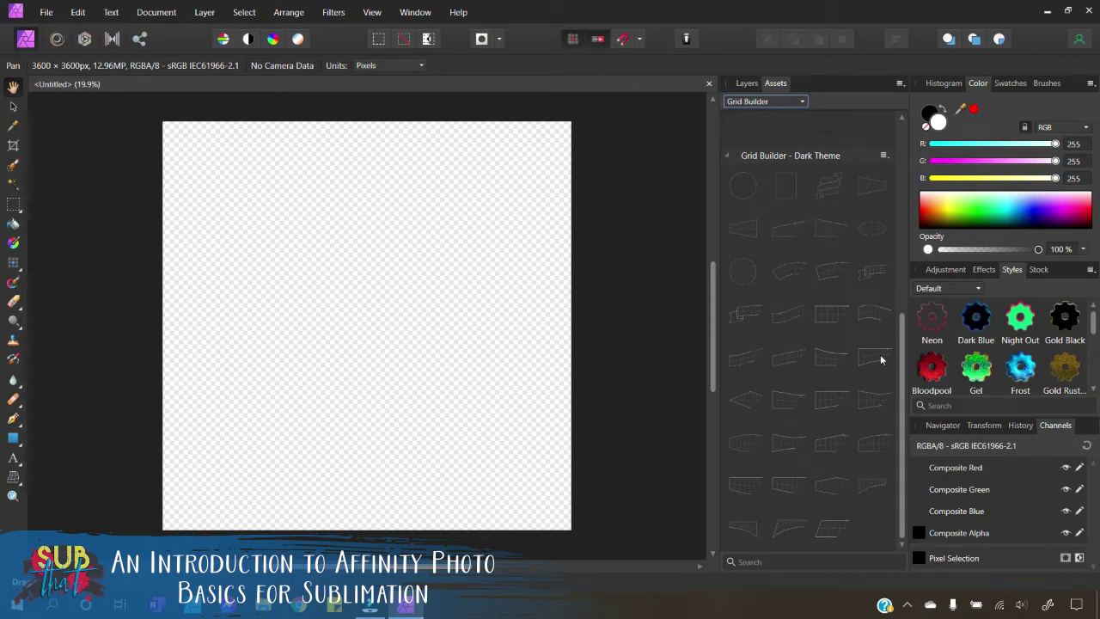
Show the Adjustment and Layers panels and look through the list of available adjustments
click(946, 273)
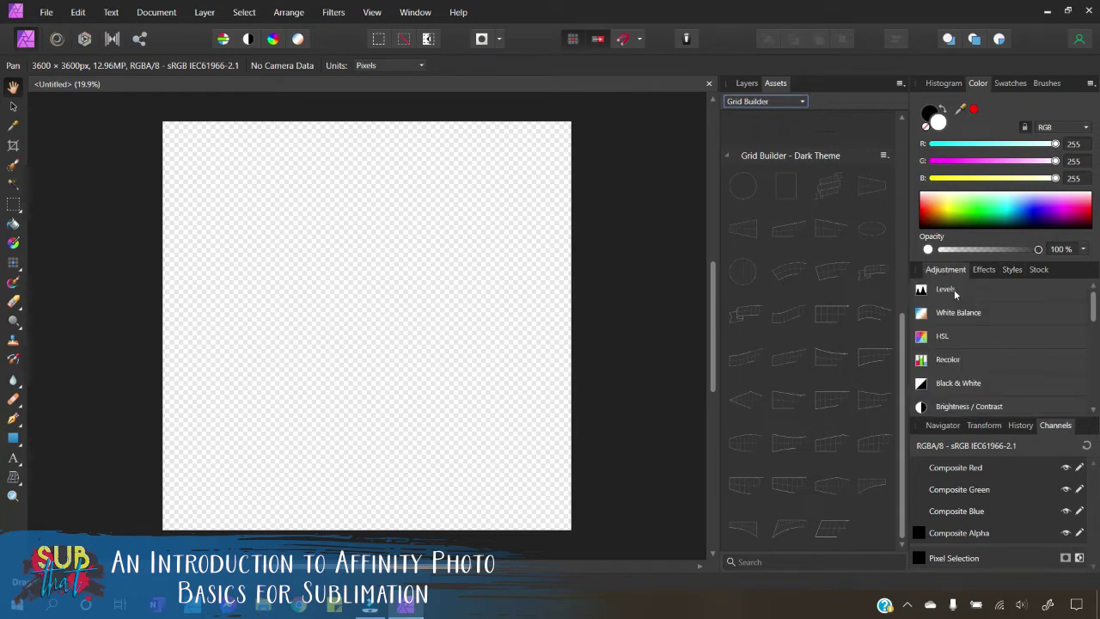
click(747, 83)
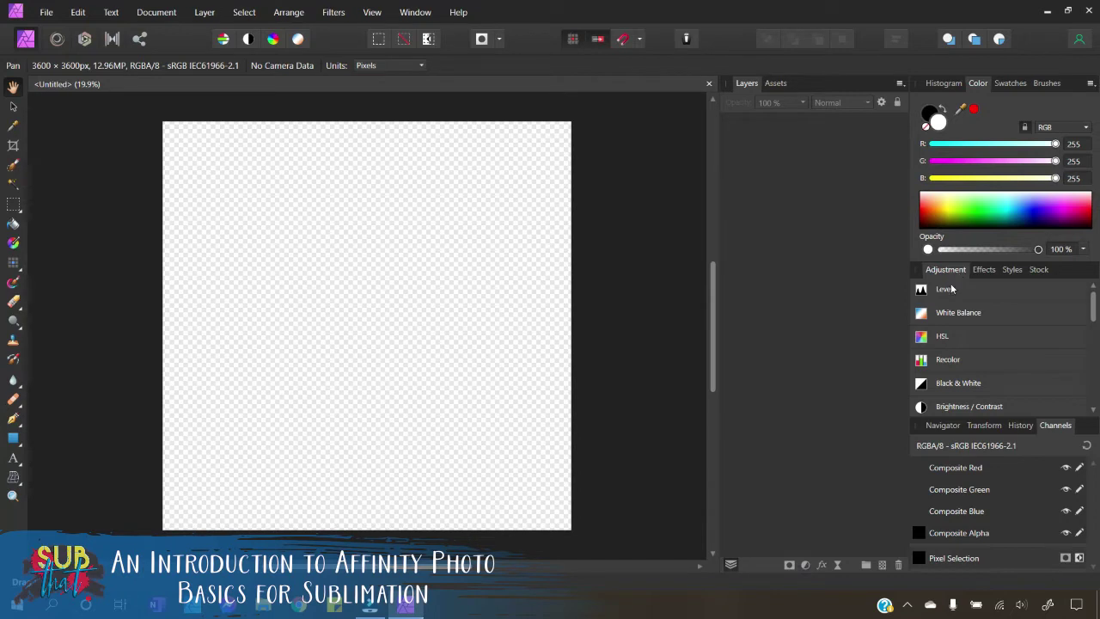
scroll(960, 334, down, 3)
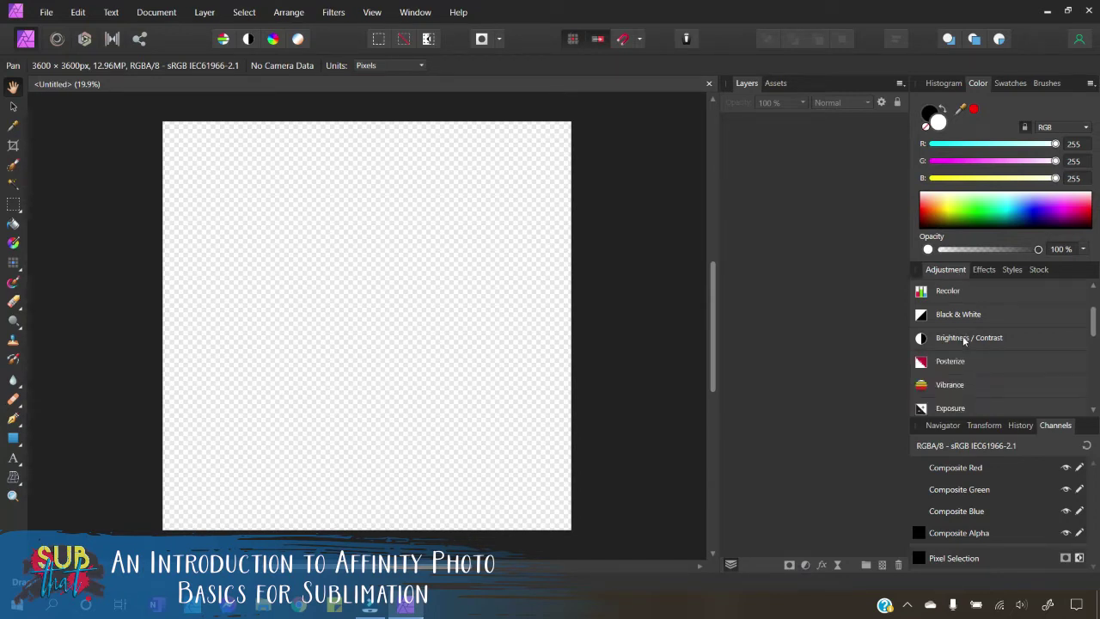
scroll(964, 340, down, 4)
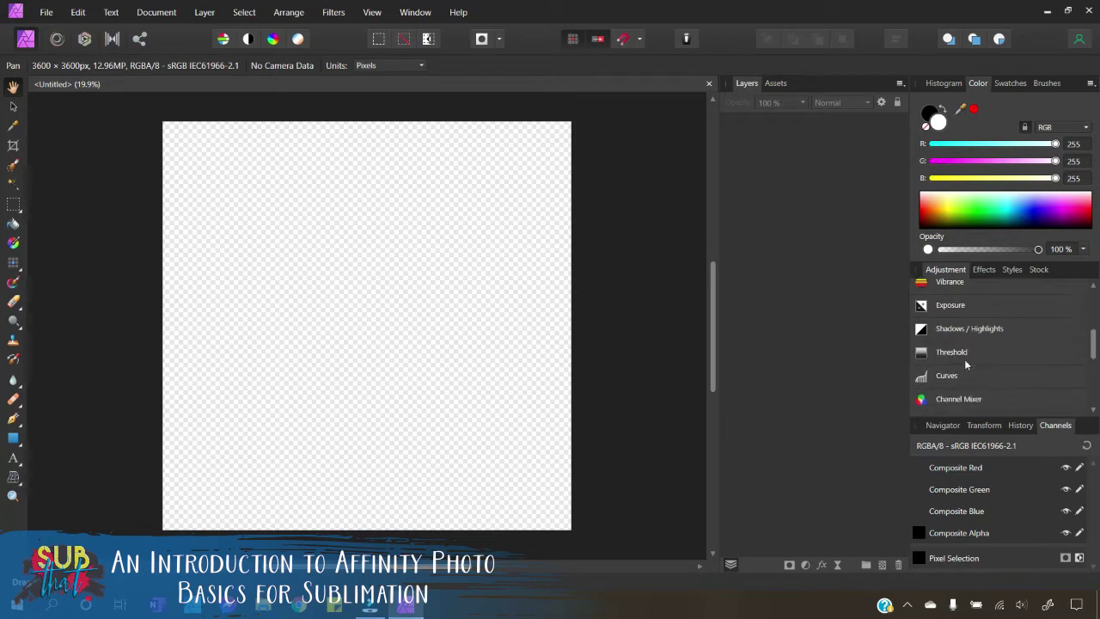
scroll(965, 364, down, 3)
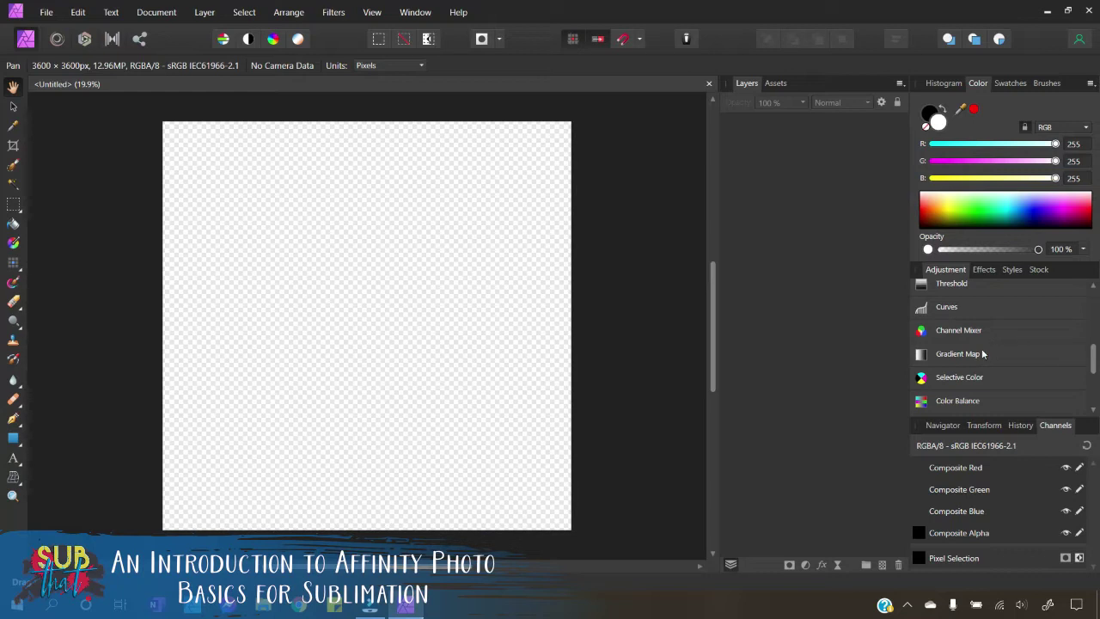
scroll(983, 354, down, 1)
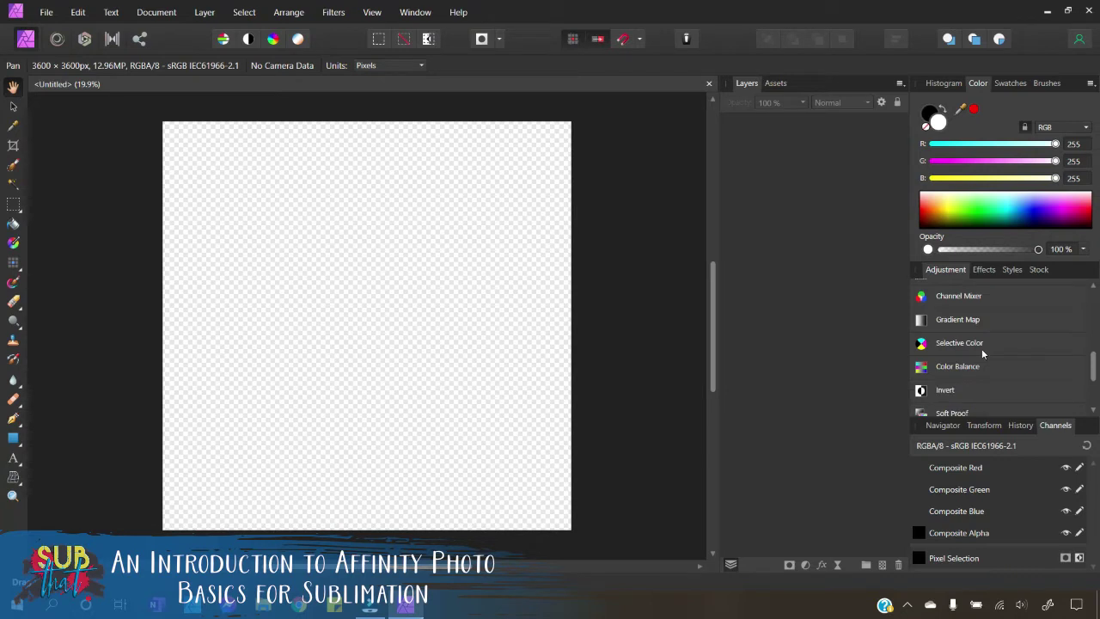
scroll(982, 352, down, 3)
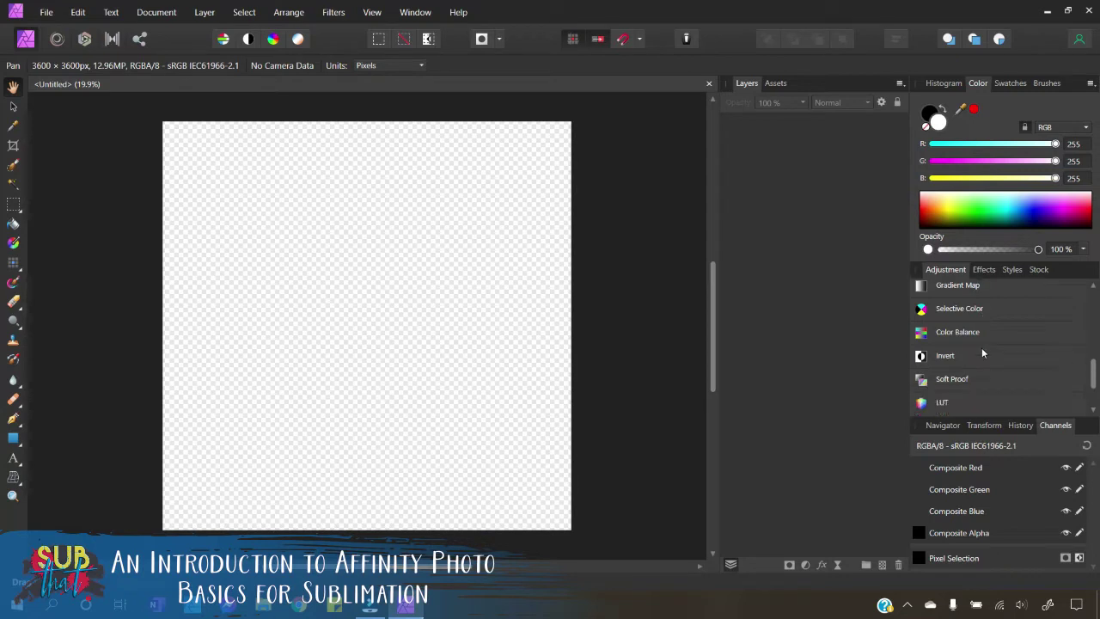
scroll(974, 346, up, 12)
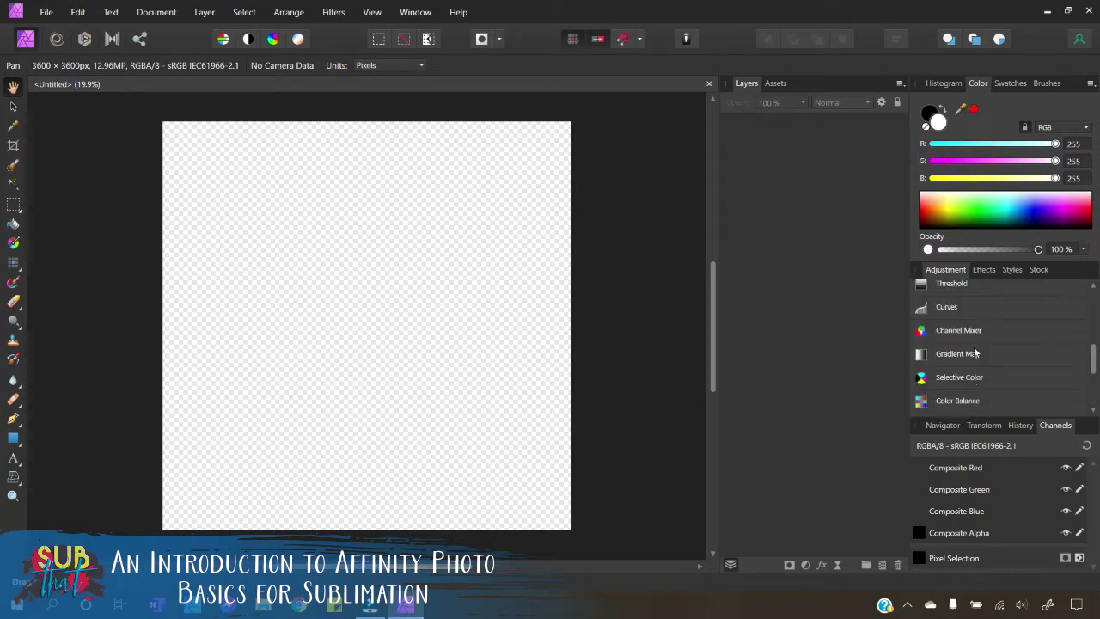
scroll(974, 344, down, 2)
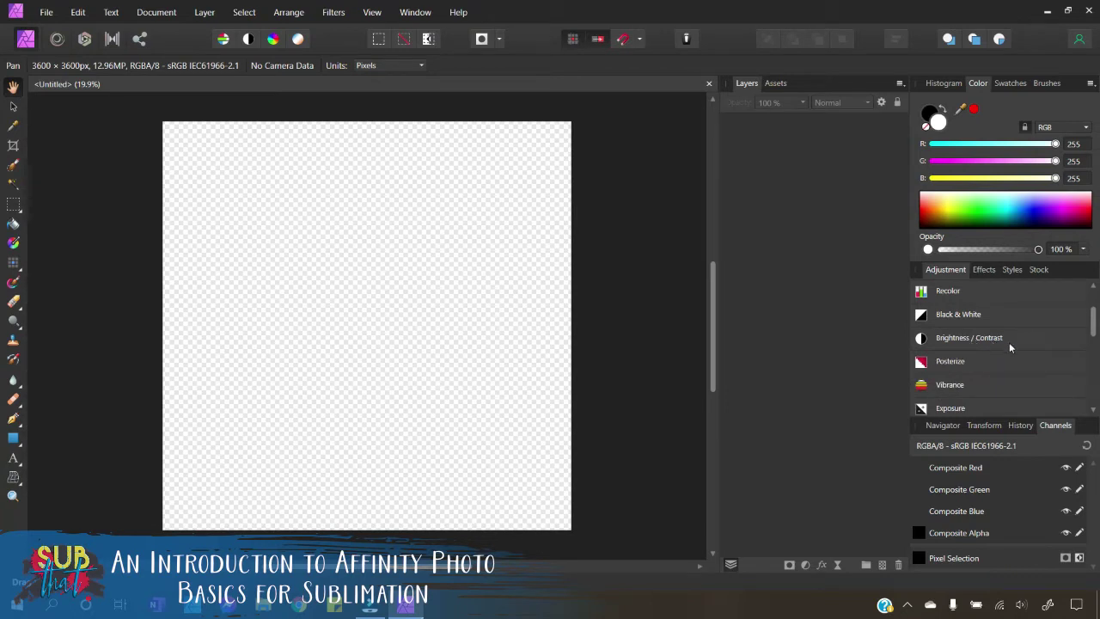
scroll(971, 352, down, 1)
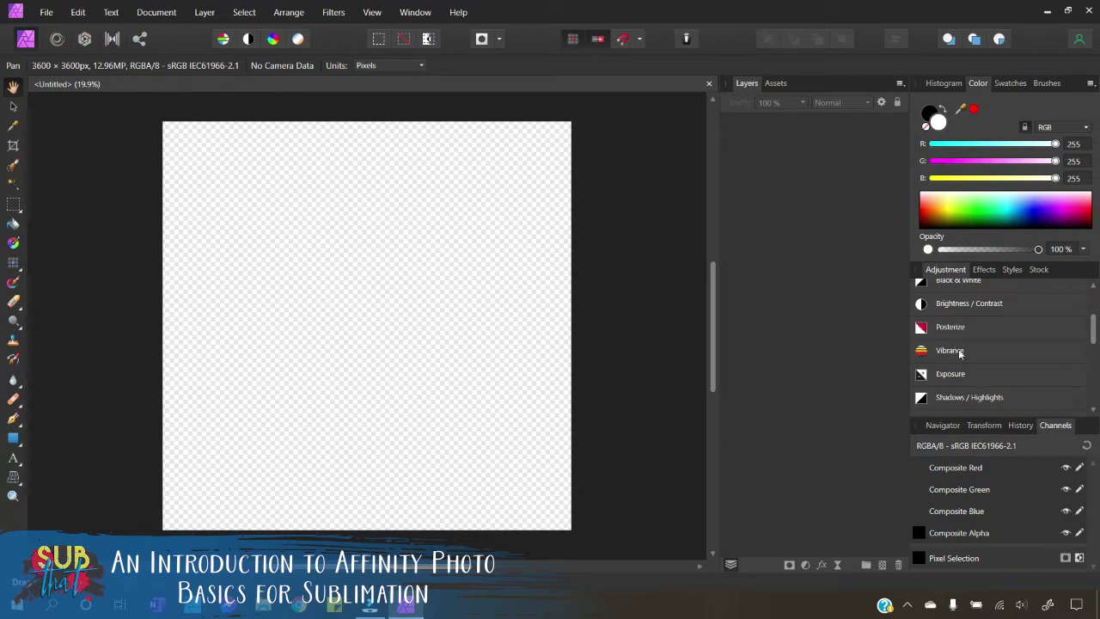
Examine the presets of the Vibrance adjustment, collapse them and bring up the Effects panel
click(966, 352)
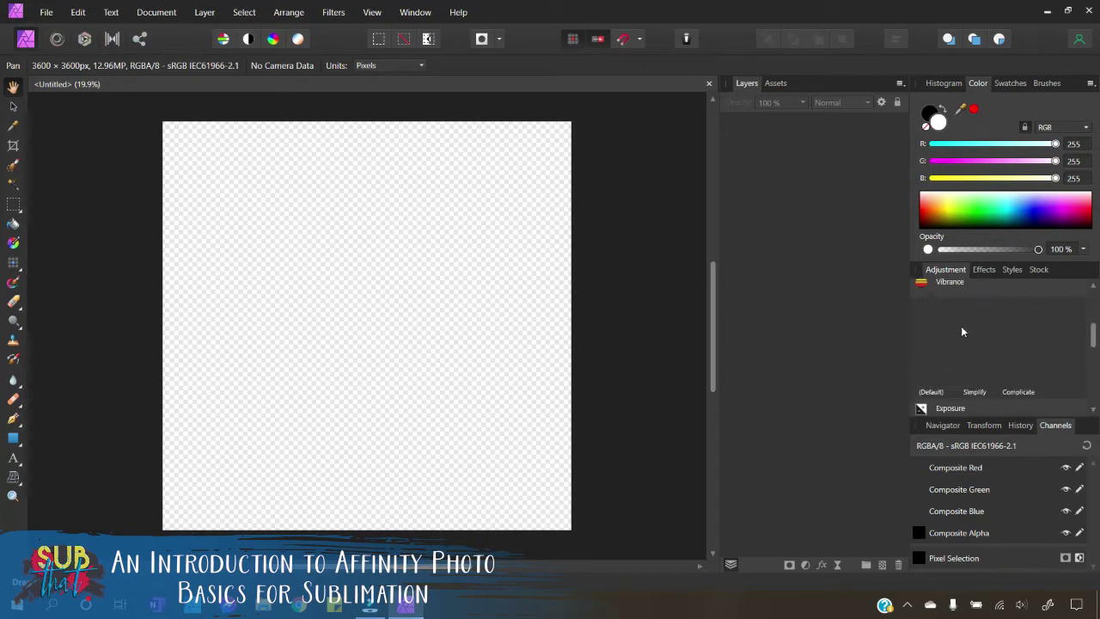
click(963, 331)
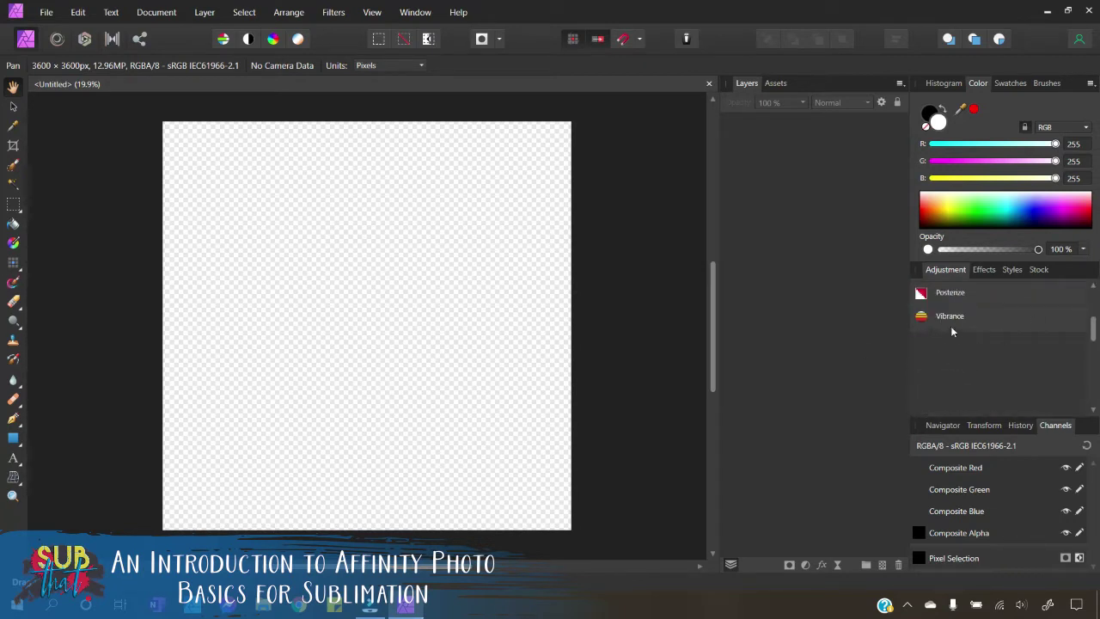
scroll(989, 301, up, 3)
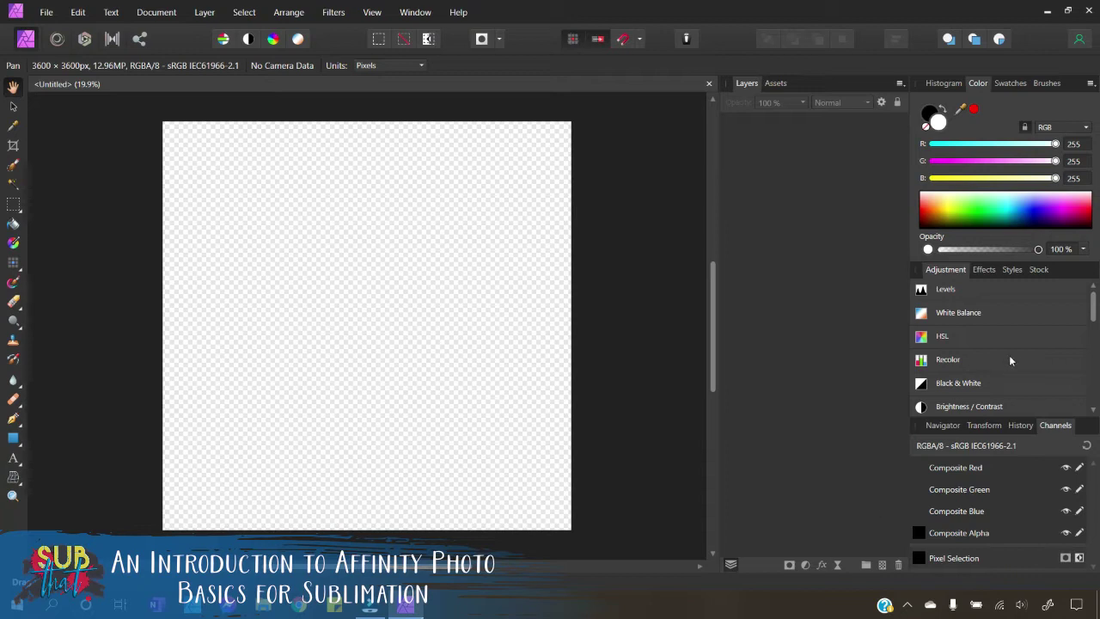
click(980, 273)
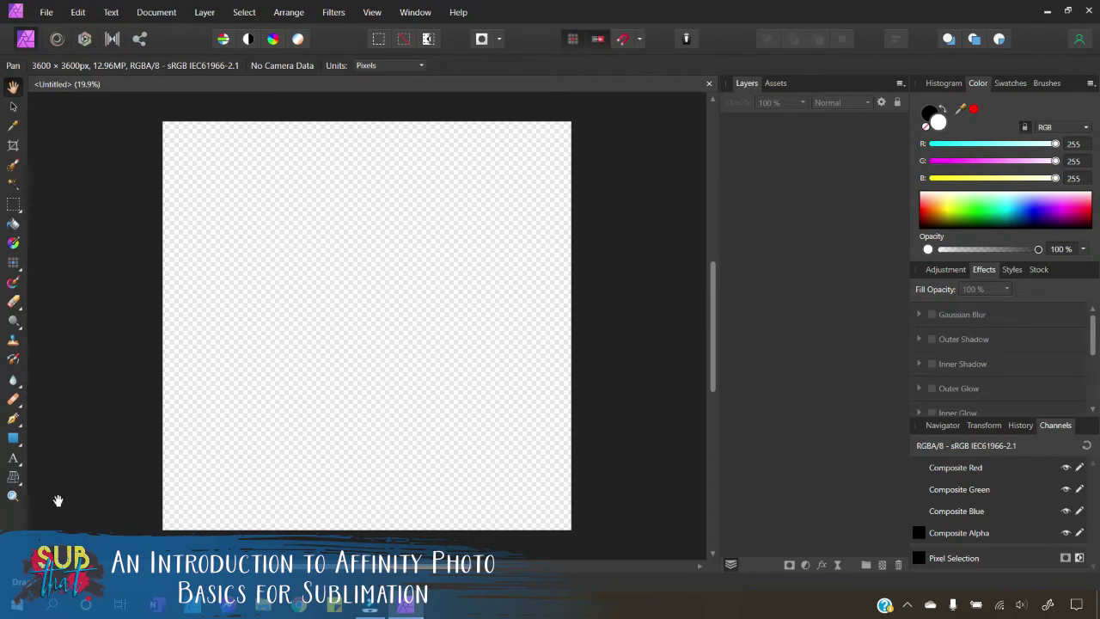
Draw a rectangle about 1556 by 1258 px near the canvas centre and fill it with green, RGB 0, 224, 115
click(14, 439)
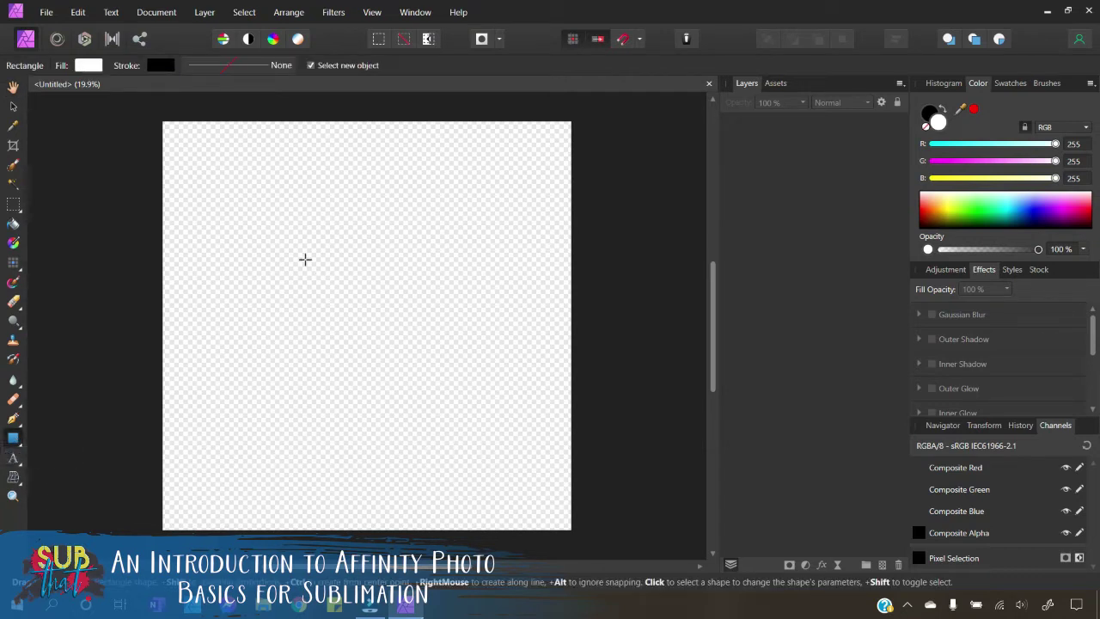
mouse_move(256, 229)
mouse_down()
mouse_move(283, 349)
mouse_move(434, 372)
mouse_up()
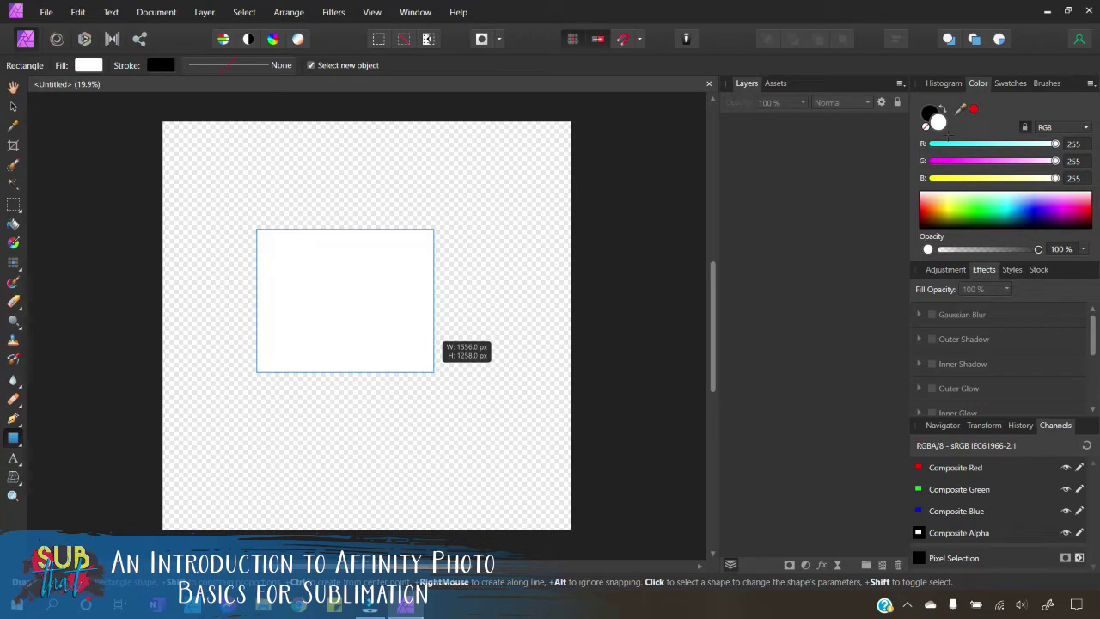
click(993, 206)
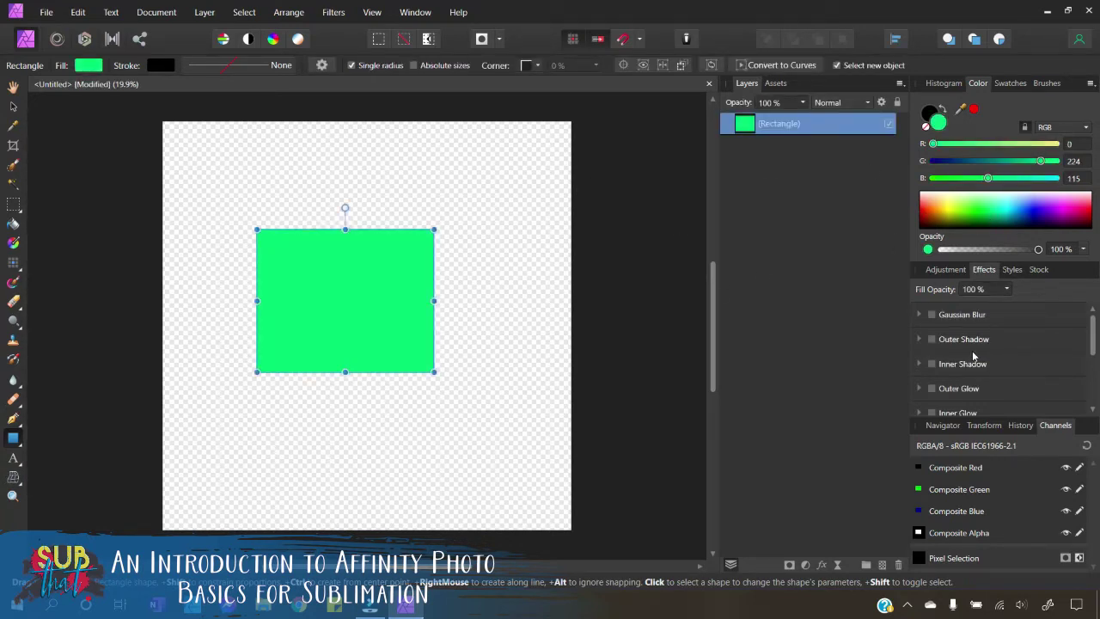
Add an Outer Shadow effect to the rectangle with 100% opacity, a radius of about 45 px and a 100 px offset
click(931, 338)
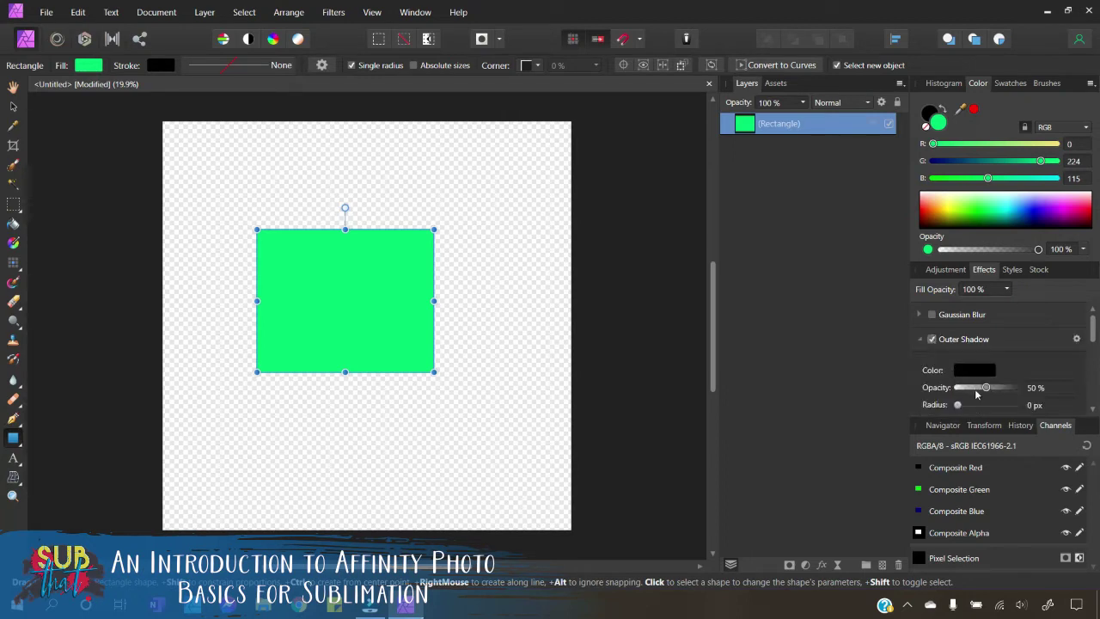
drag(963, 407, 1015, 388)
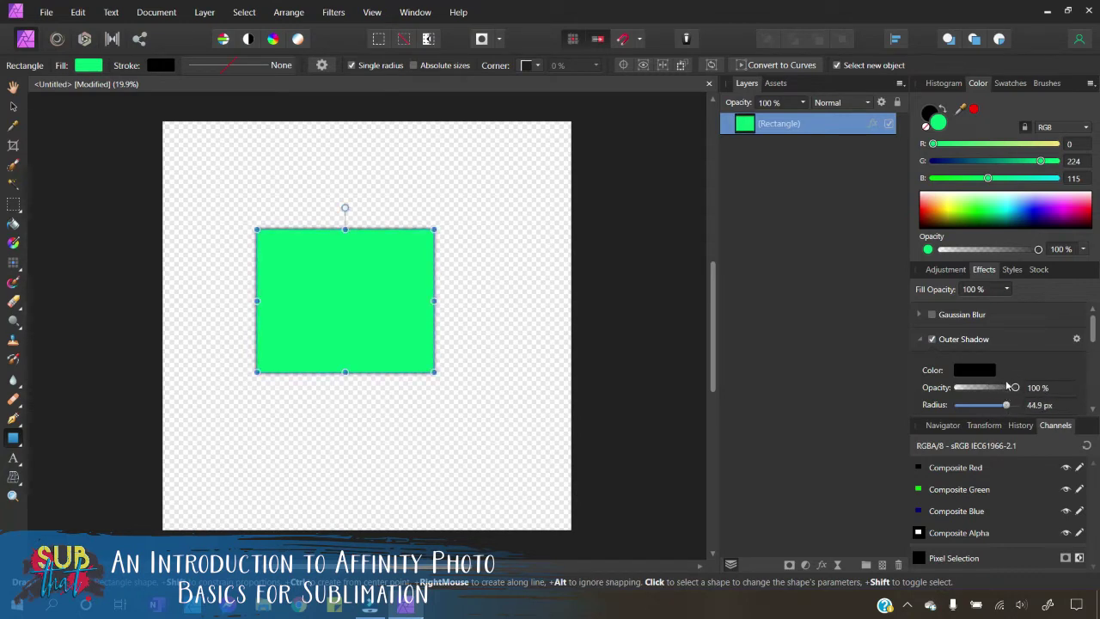
scroll(1010, 387, down, 2)
drag(959, 354, 1015, 353)
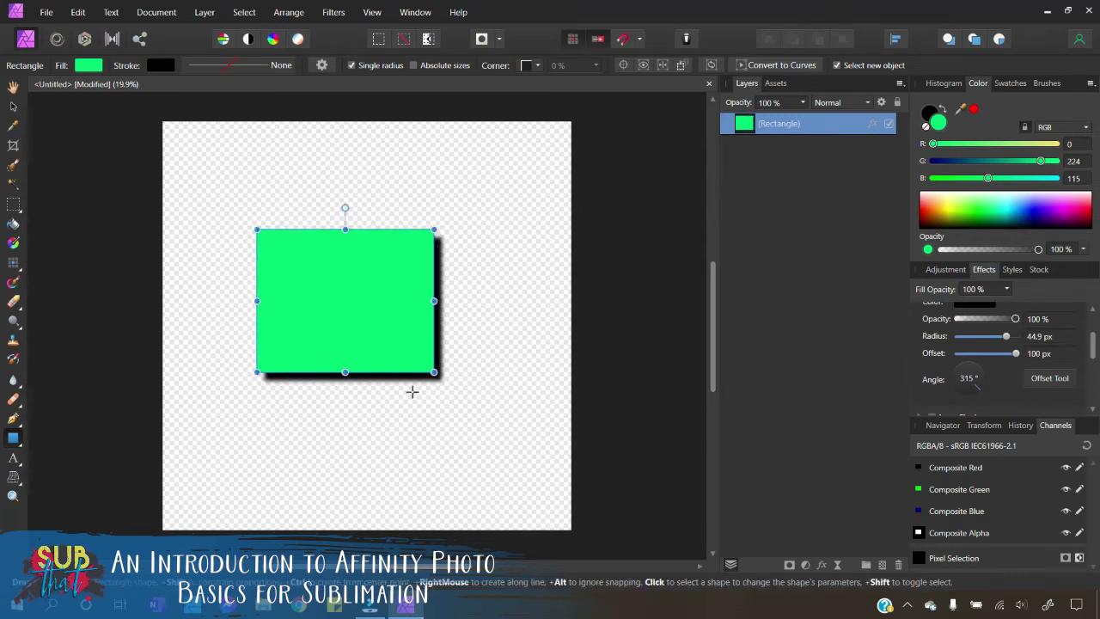
Add an Outline effect with a radius of about 50 px to the rectangle and look through the remaining effects
scroll(989, 366, down, 3)
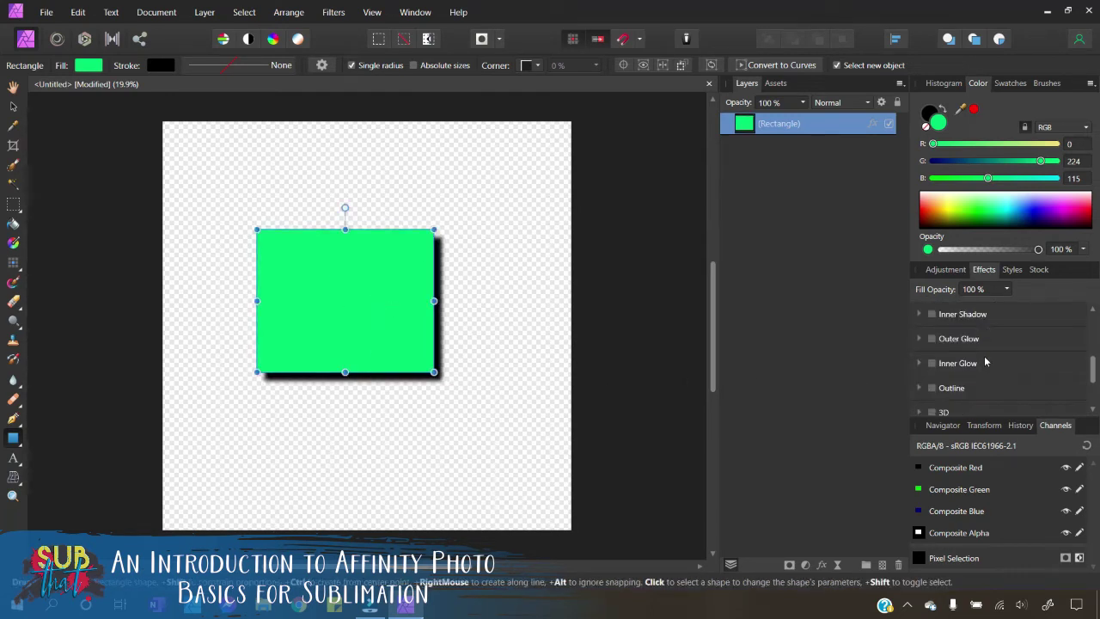
scroll(947, 366, down, 1)
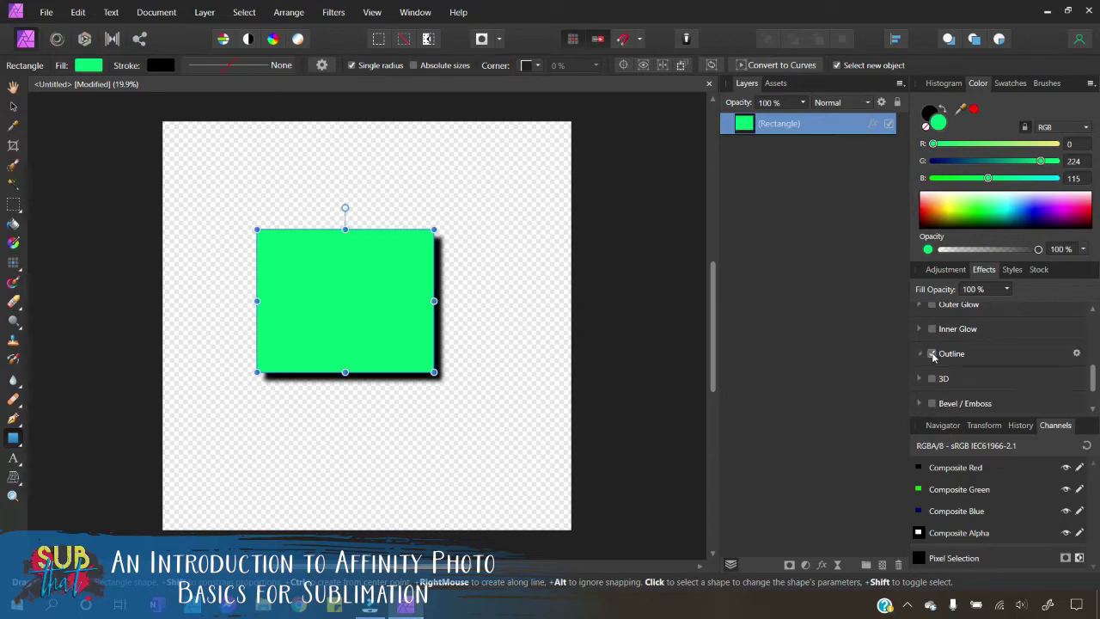
click(935, 352)
scroll(987, 397, down, 2)
drag(957, 351, 1012, 360)
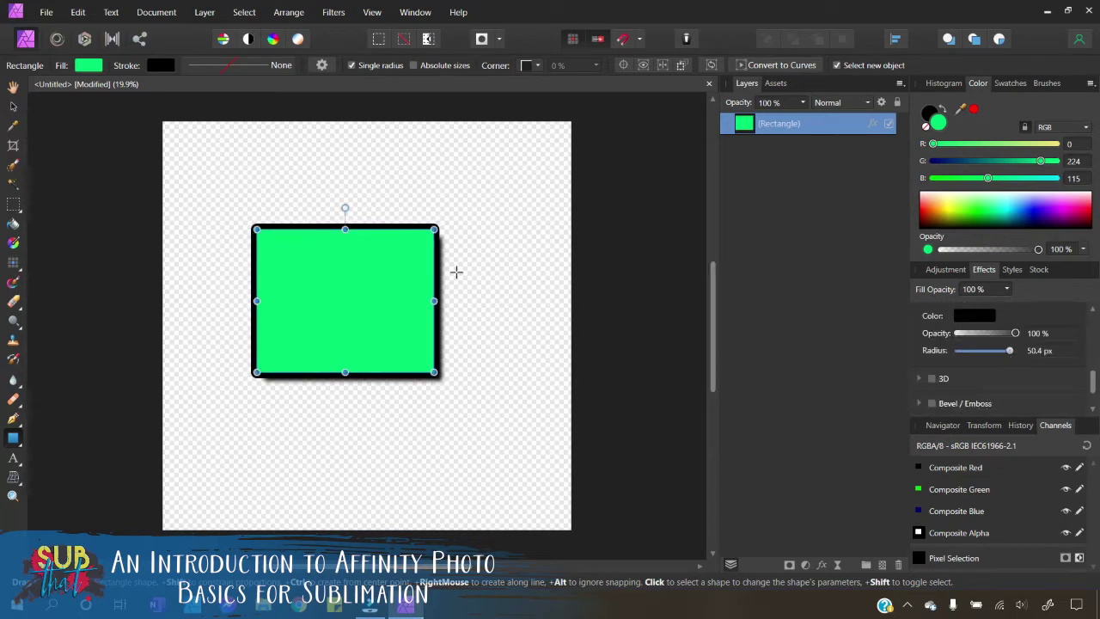
scroll(976, 370, down, 1)
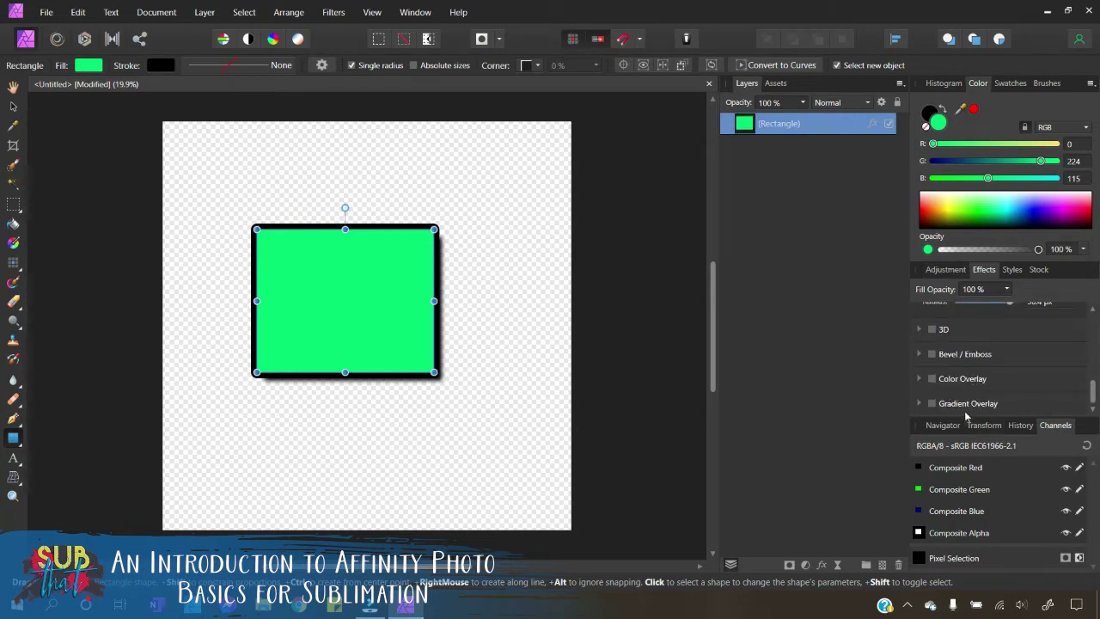
scroll(966, 412, up, 5)
scroll(966, 391, up, 2)
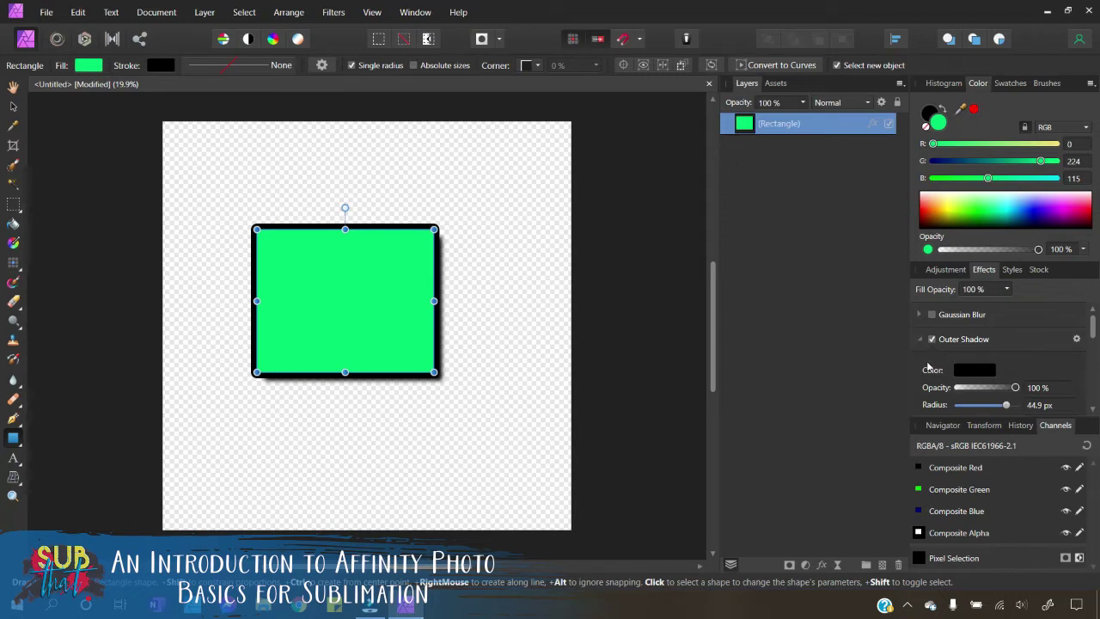
Apply the Gel style from the Default styles category to the rectangle
click(1011, 269)
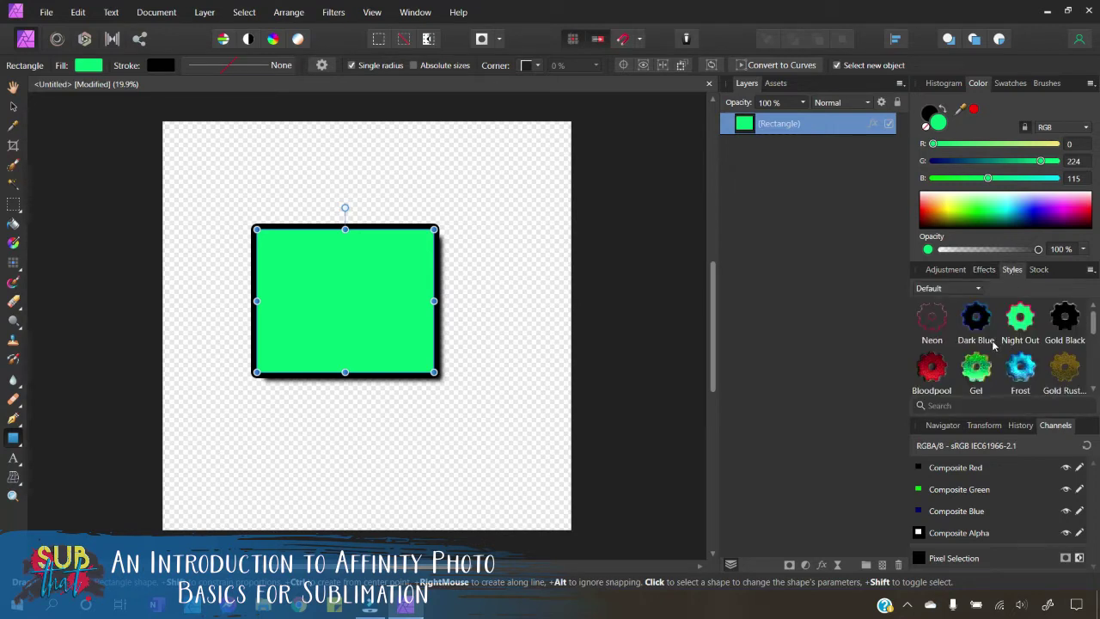
scroll(970, 335, down, 1)
scroll(969, 337, down, 1)
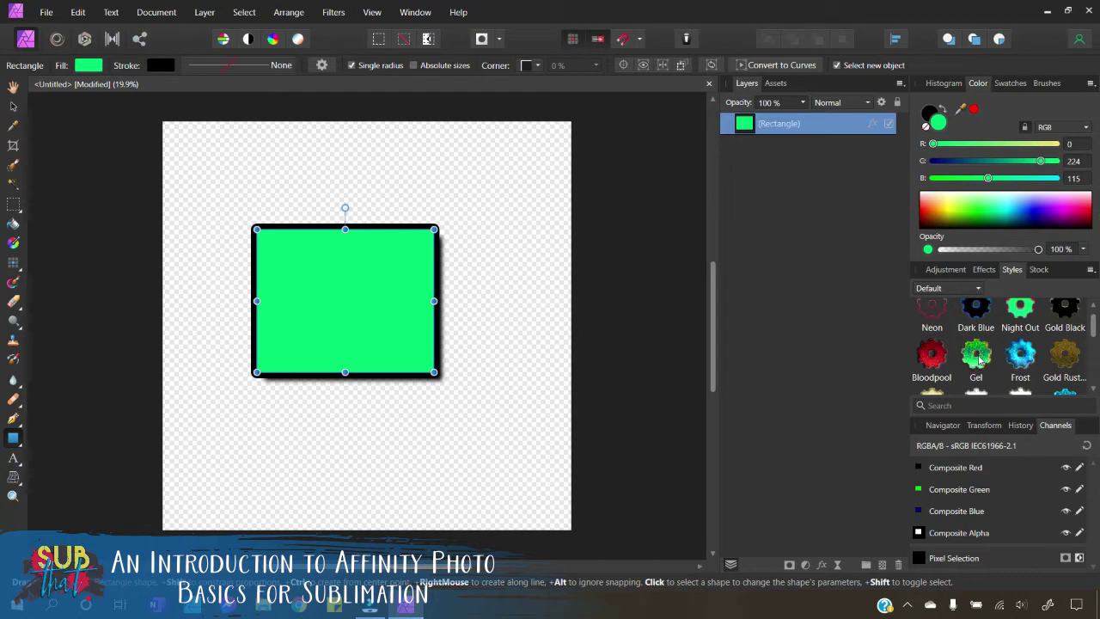
click(977, 359)
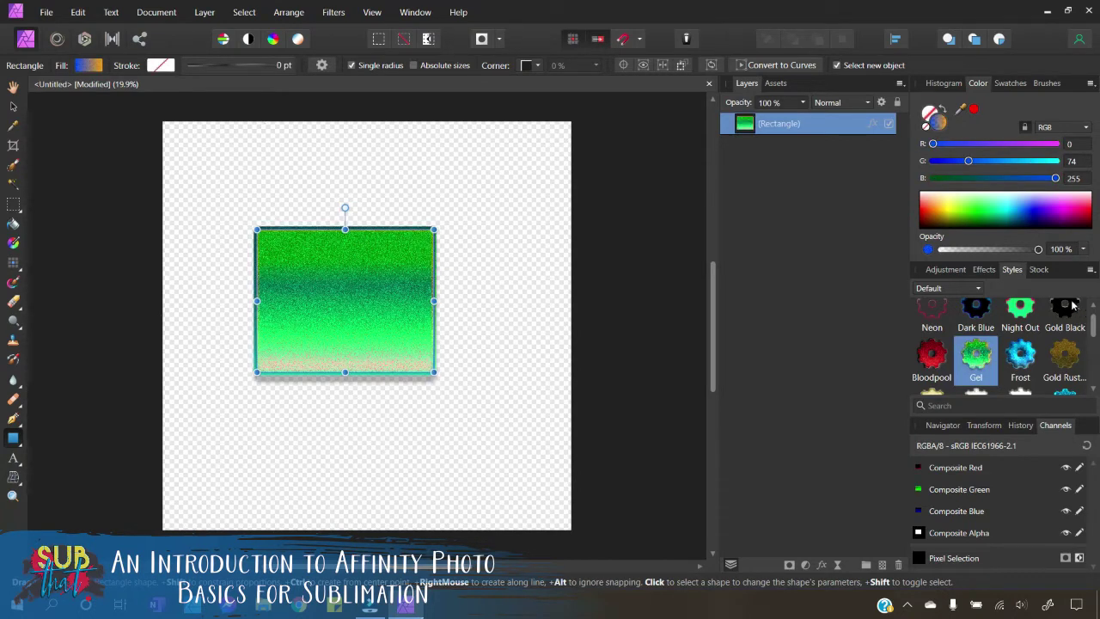
Examine which effects and settings the Gel style uses on the rectangle, from Outer Shadow through Gradient Overlay
click(979, 272)
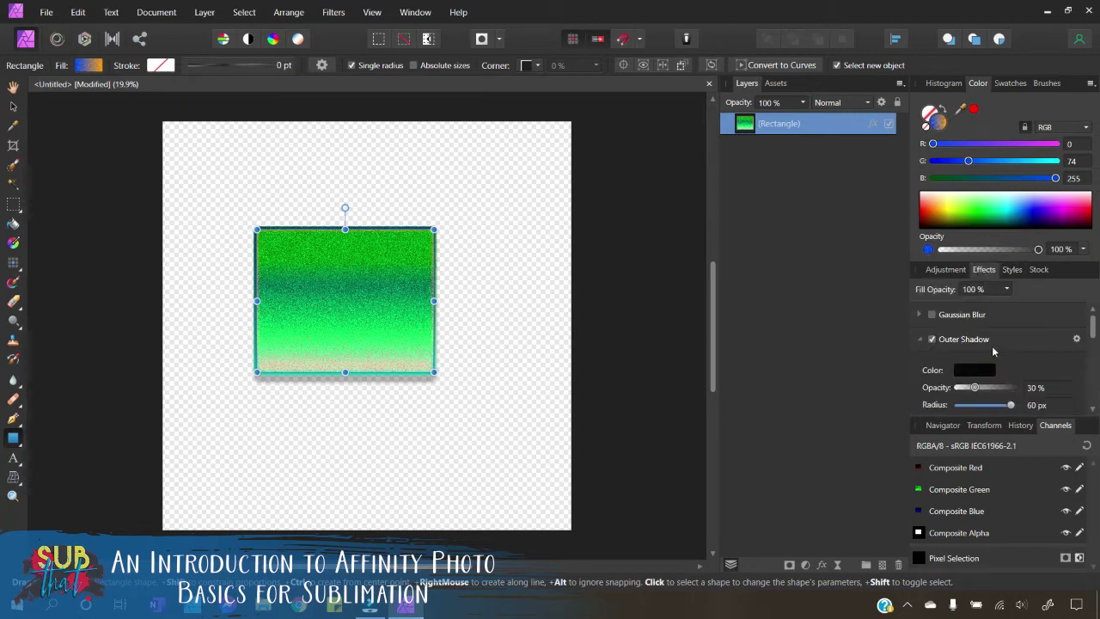
scroll(962, 342, down, 3)
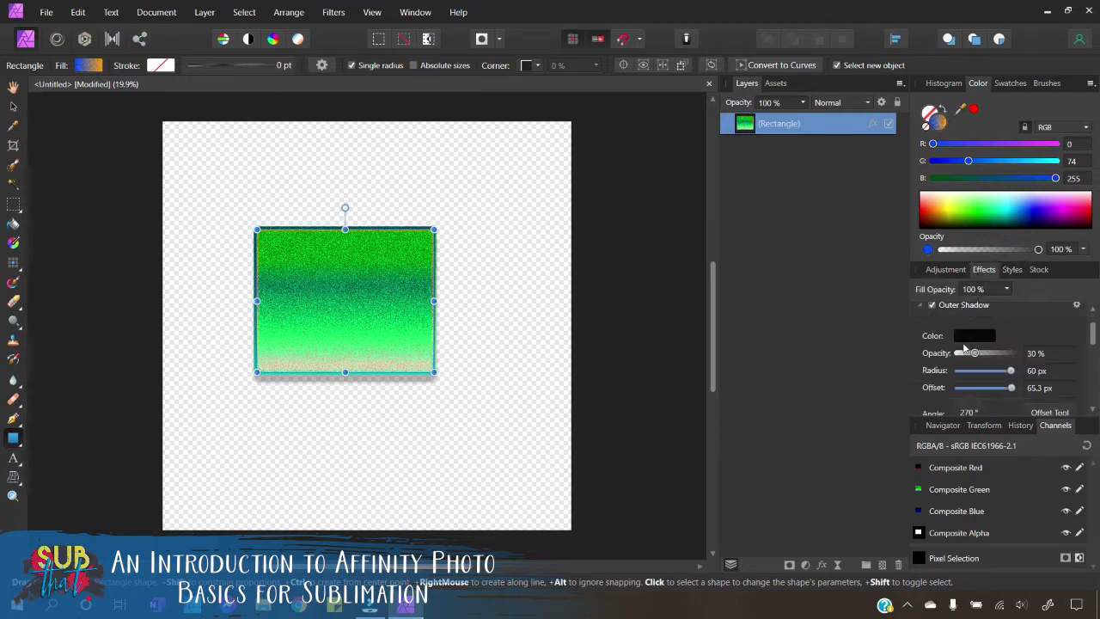
scroll(966, 361, up, 1)
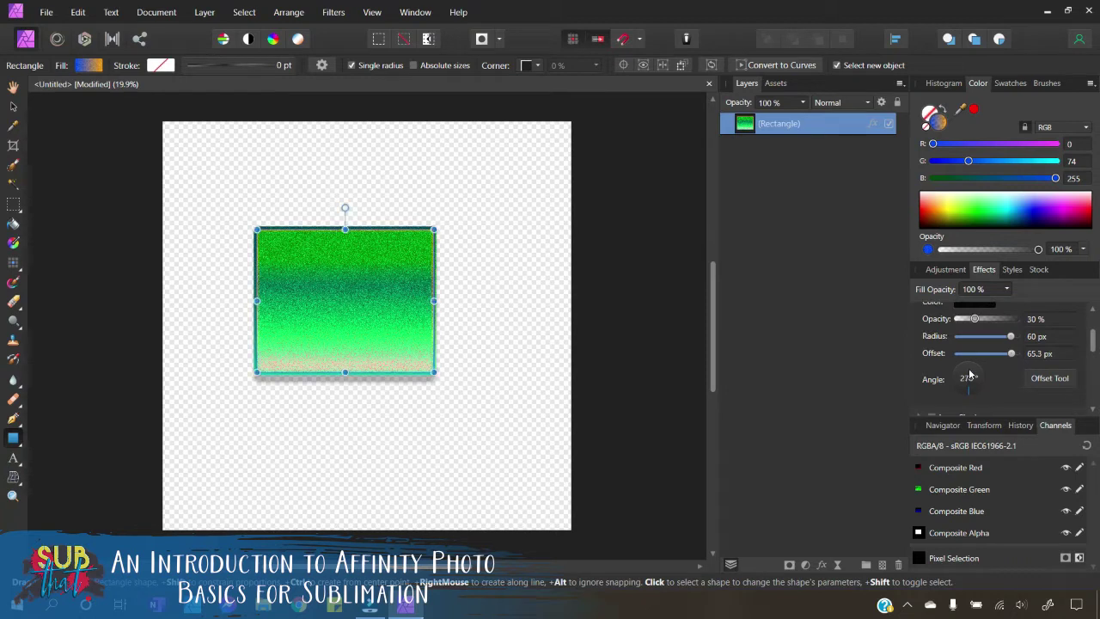
scroll(954, 361, up, 2)
scroll(945, 352, down, 5)
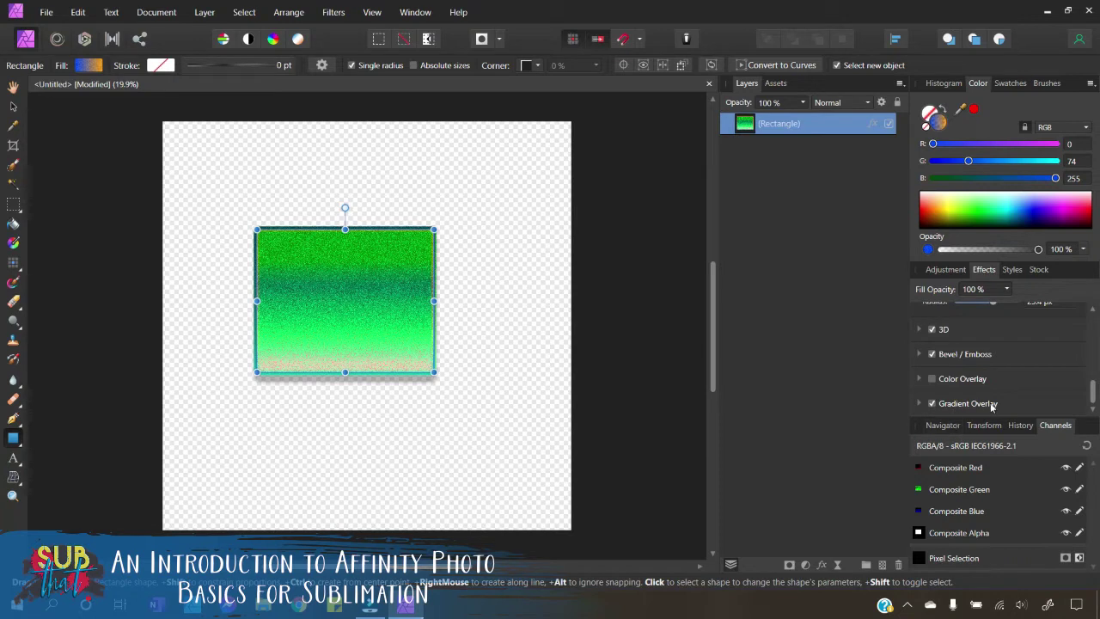
scroll(990, 403, up, 2)
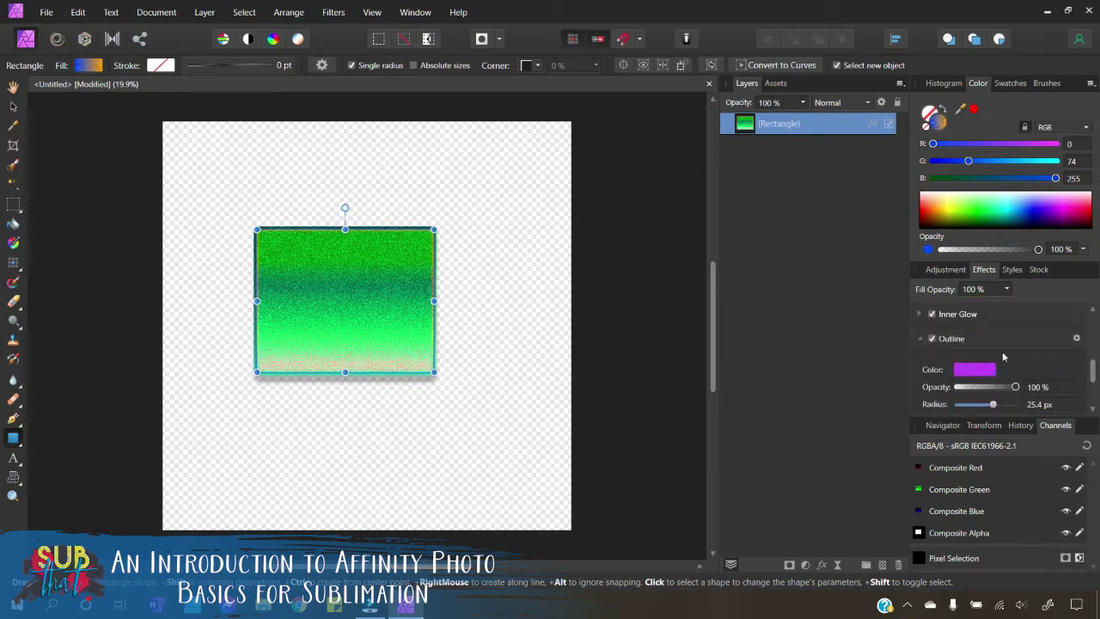
scroll(1006, 360, up, 4)
Examine the options for managing styles, including adding a style from the selection, without choosing any
click(1010, 271)
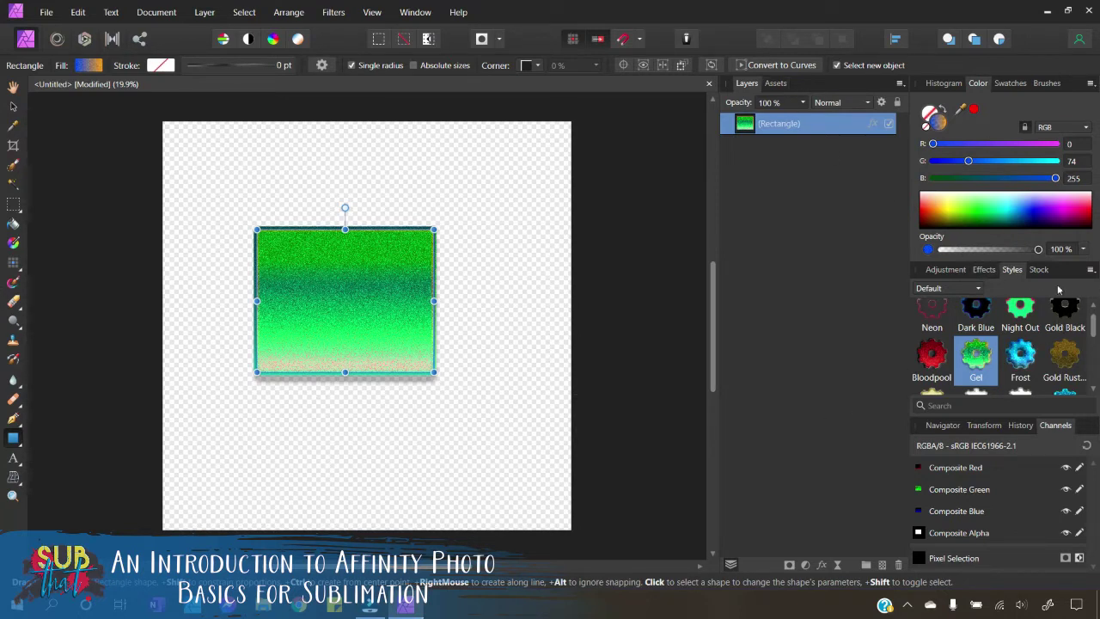
click(1091, 272)
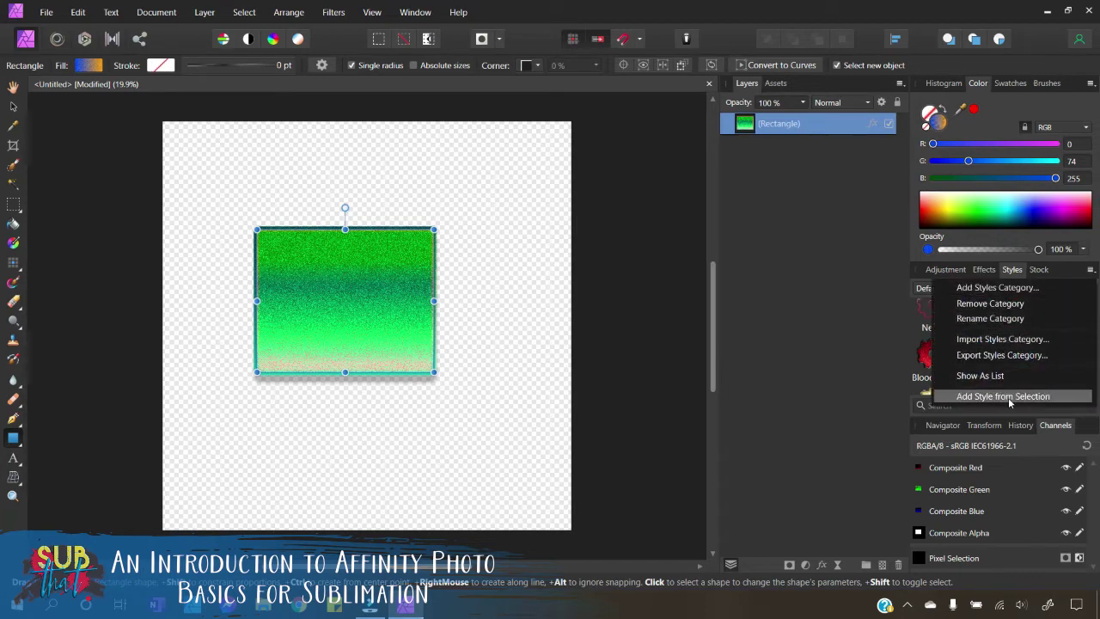
click(1059, 275)
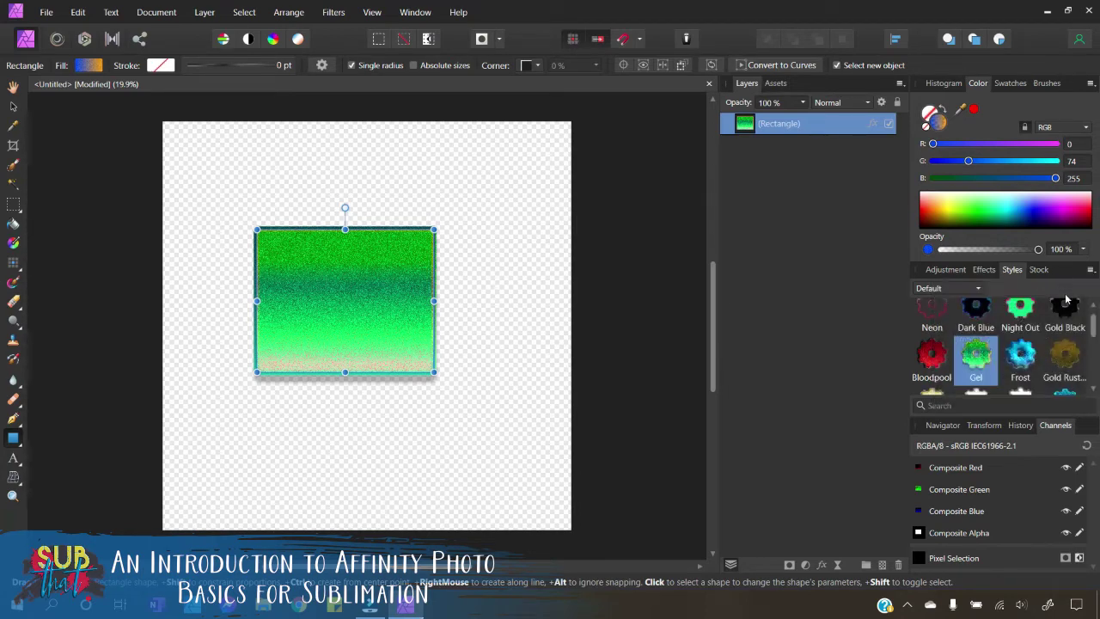
Show the stock image providers and search the Pexels library for CAT
click(1041, 271)
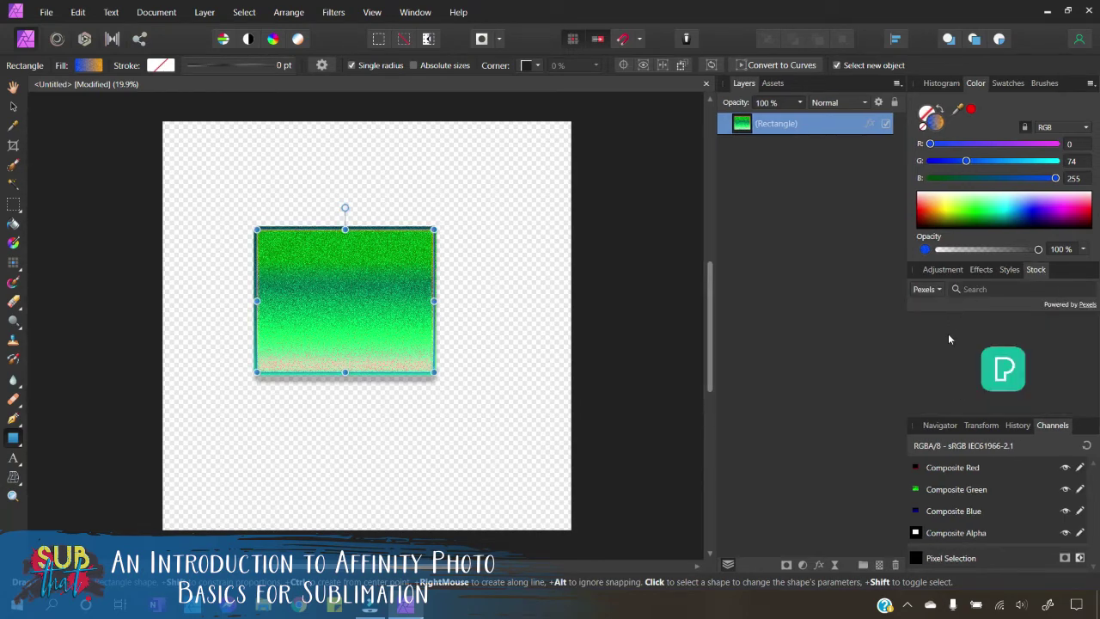
click(927, 291)
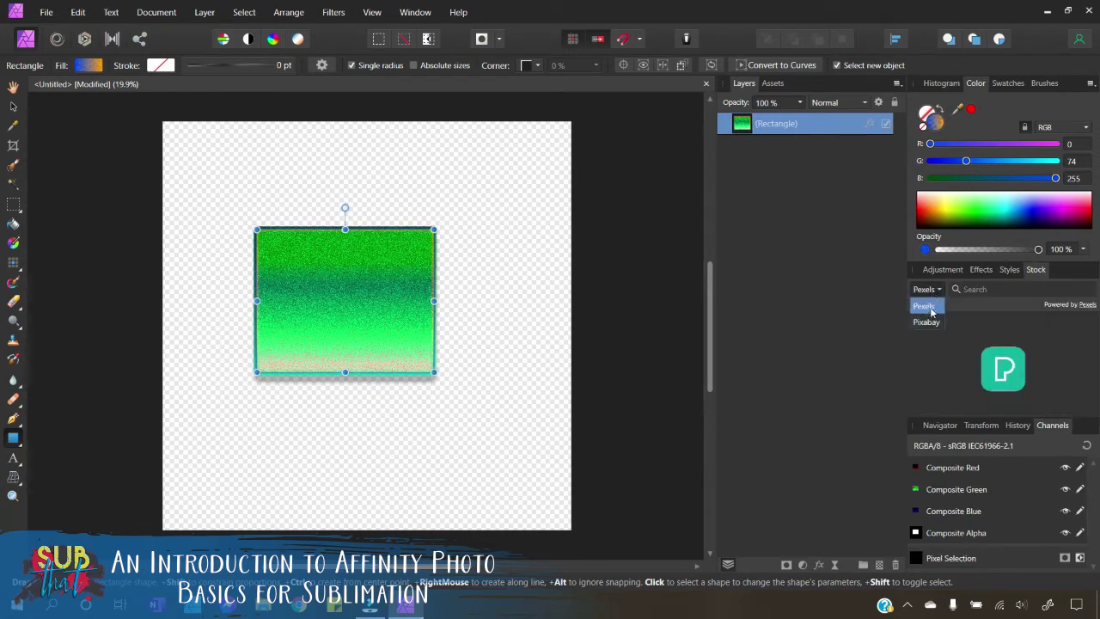
click(994, 287)
text(c)
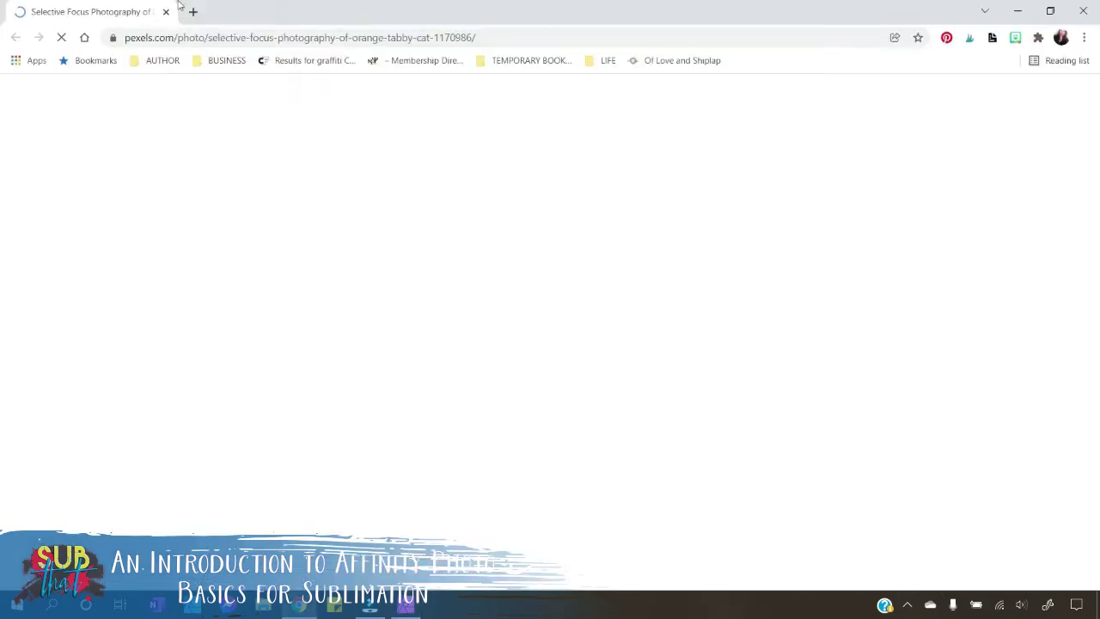
Switch back to Affinity Photo, accept the Pexels stock disclaimer and place the photo of the sitting orange cat on the canvas
click(405, 605)
drag(985, 366, 564, 442)
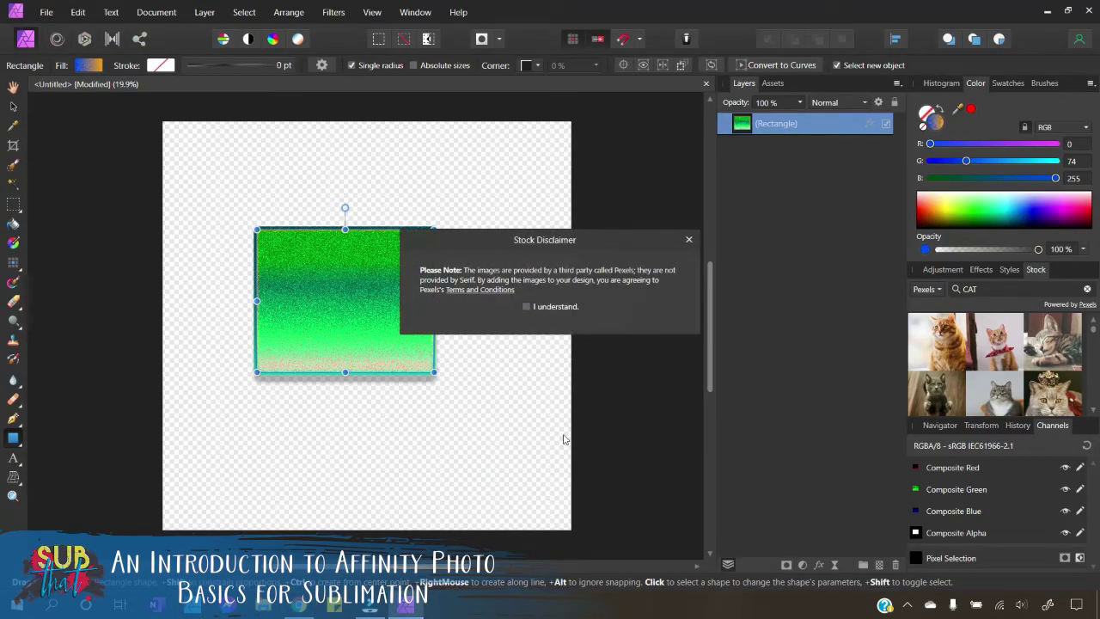
click(525, 307)
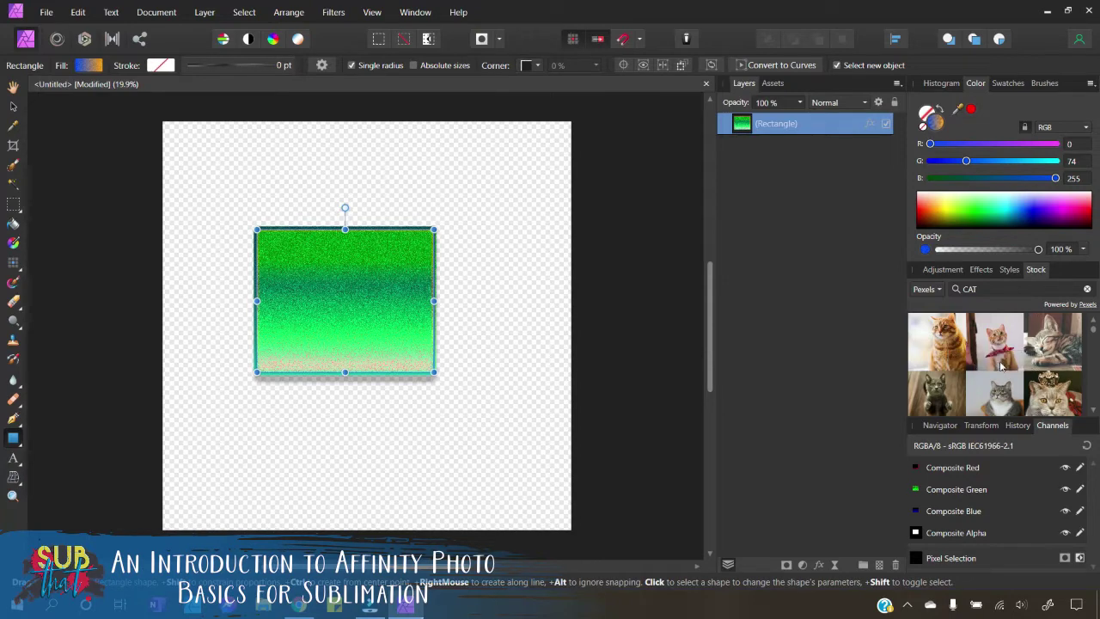
drag(948, 348, 417, 401)
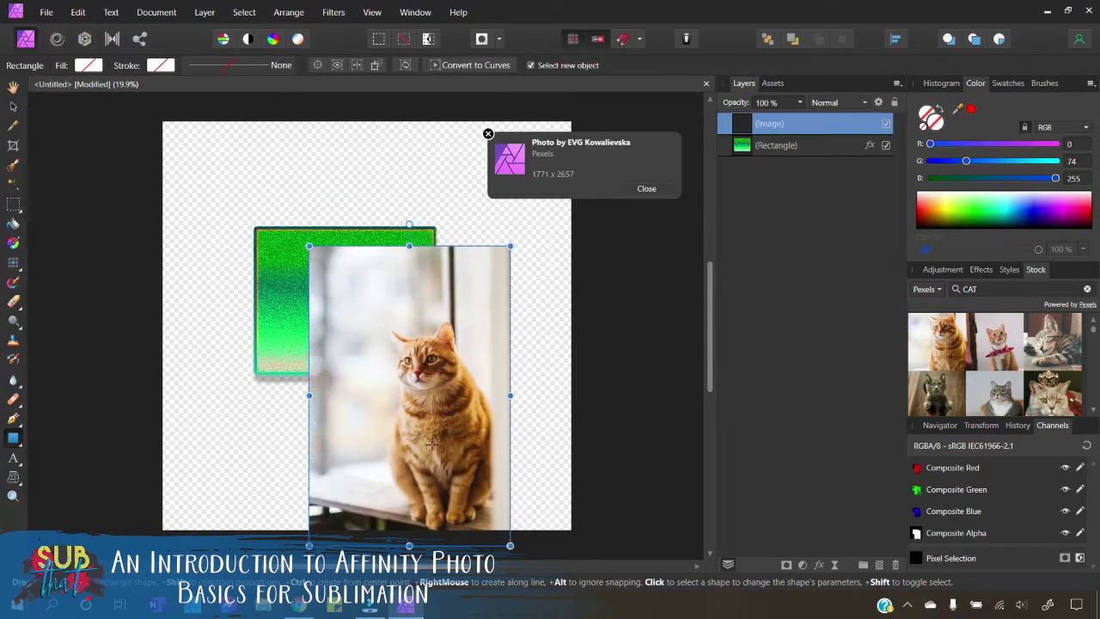
Delete the stray thin rectangle drawn over the cat and move the photo up so it lies fully within the canvas
drag(434, 445, 435, 375)
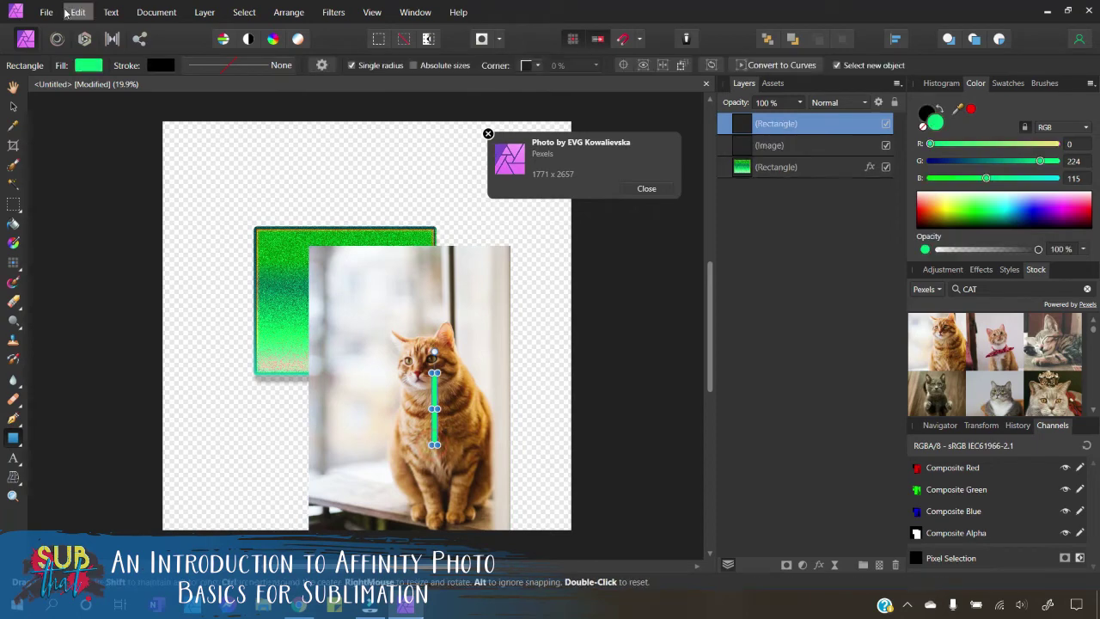
click(14, 108)
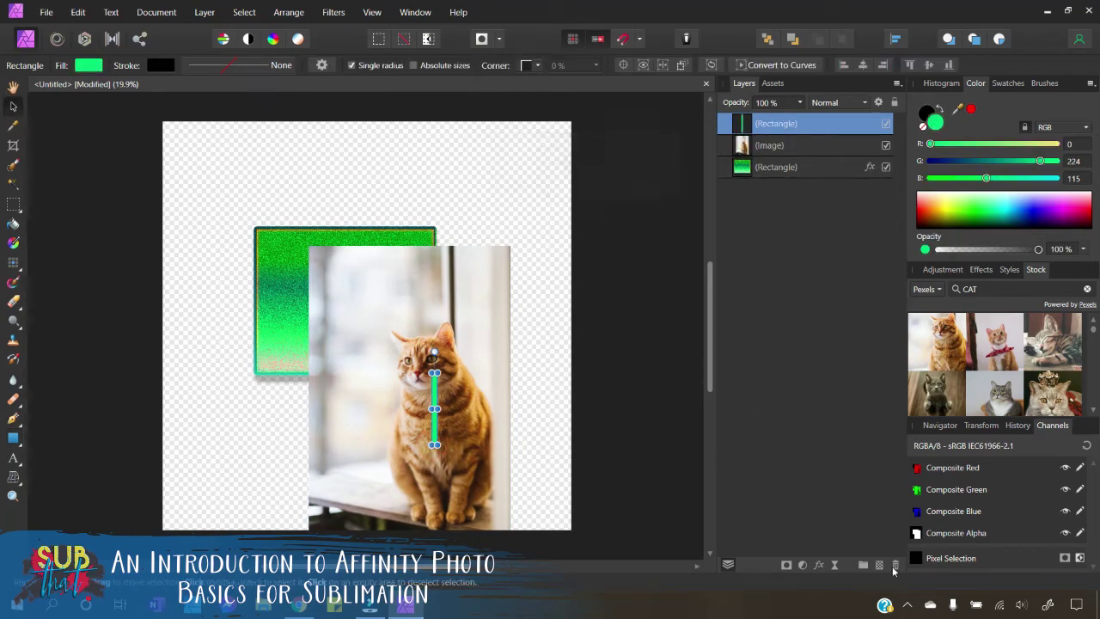
key(Delete)
drag(421, 451, 454, 378)
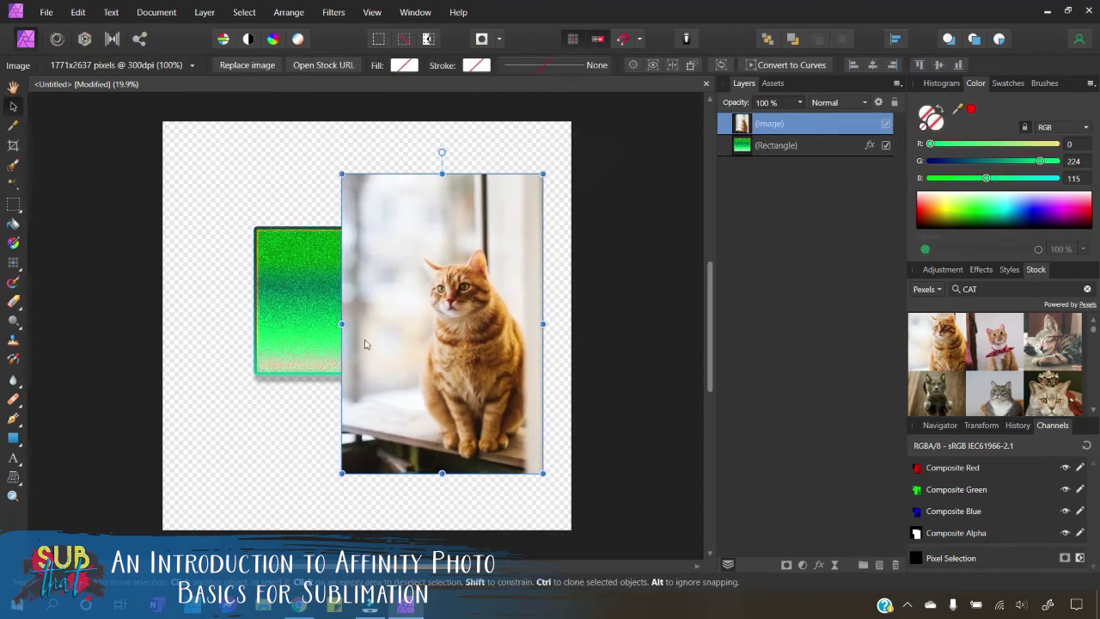
Delete the green Gel-styled rectangle and move the cat photo to the middle of the canvas
click(313, 337)
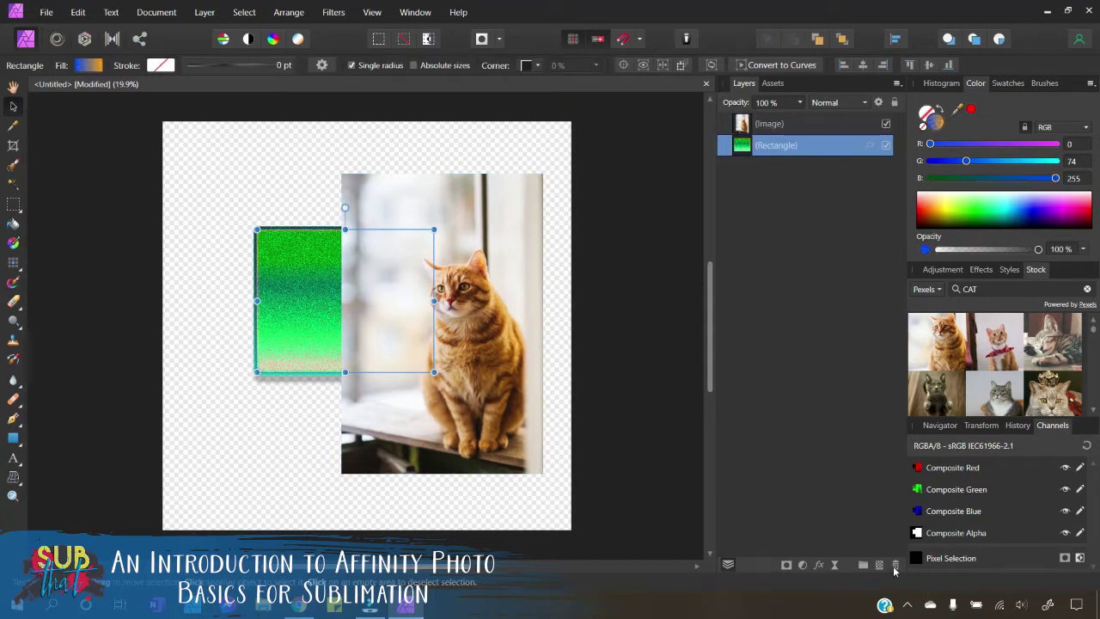
click(894, 565)
drag(435, 314, 360, 313)
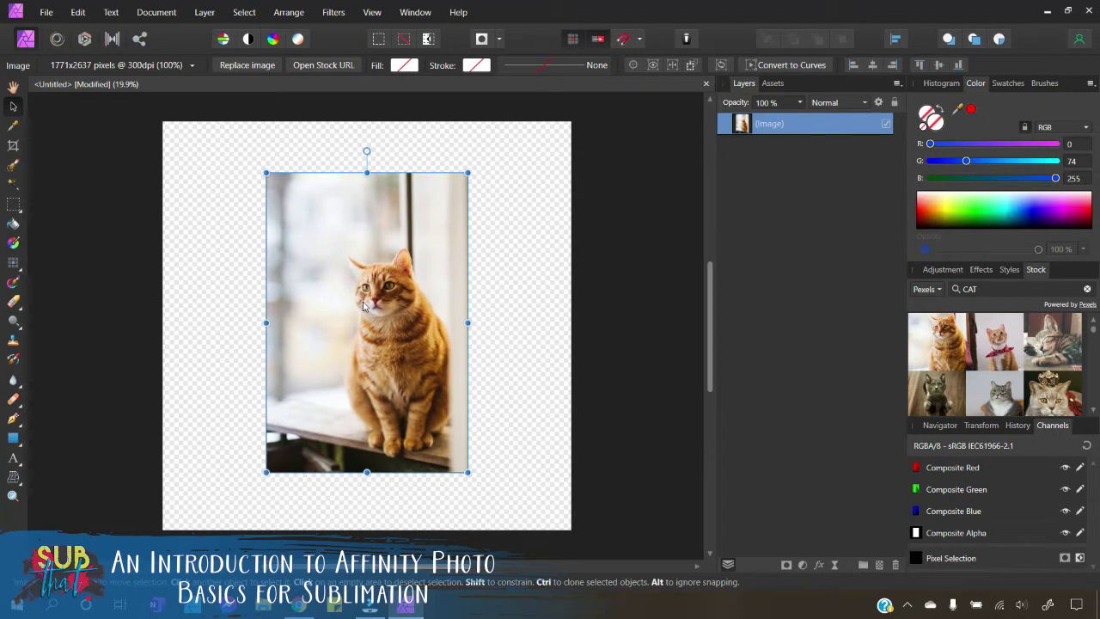
Show the Navigator zoom control and the Transform values of the cat photo
click(940, 425)
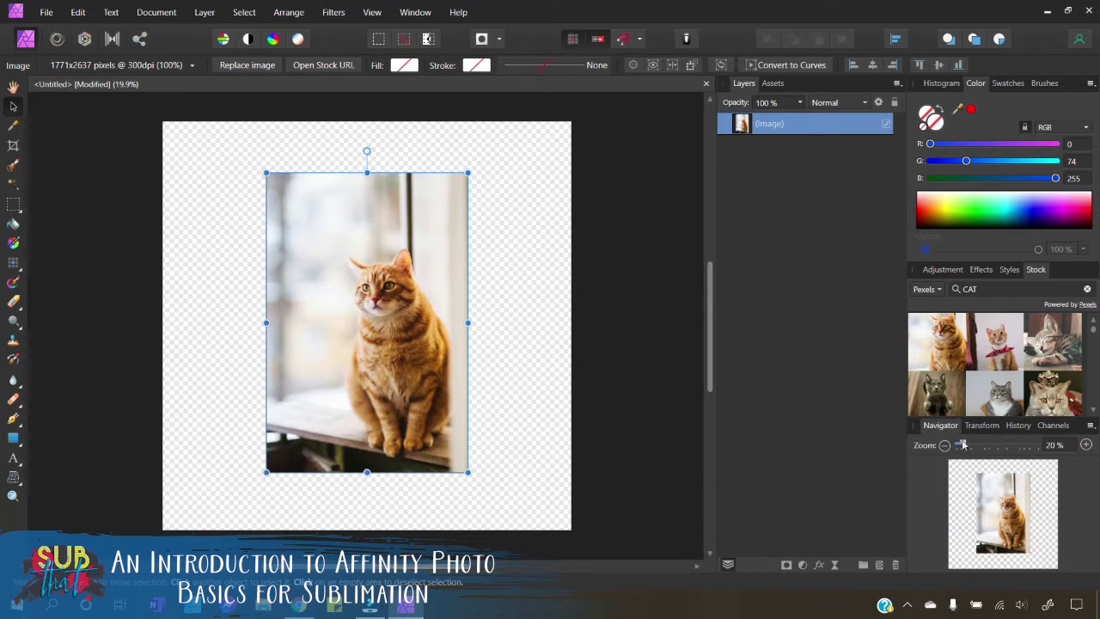
click(981, 425)
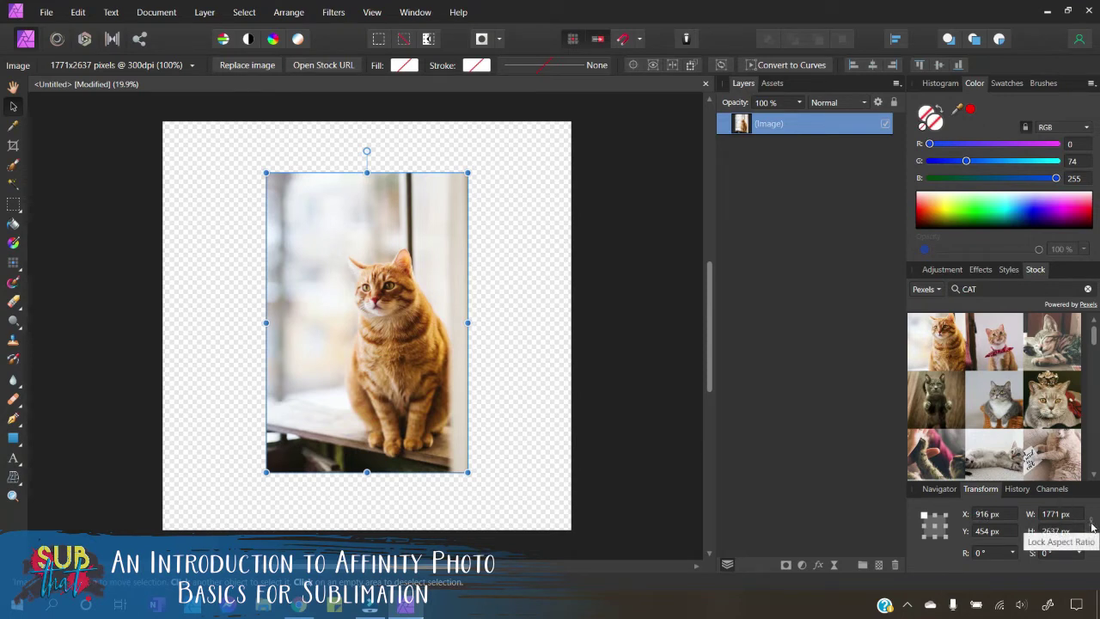
Lock the aspect ratio of the cat photo and set its width to 200 px
click(1092, 522)
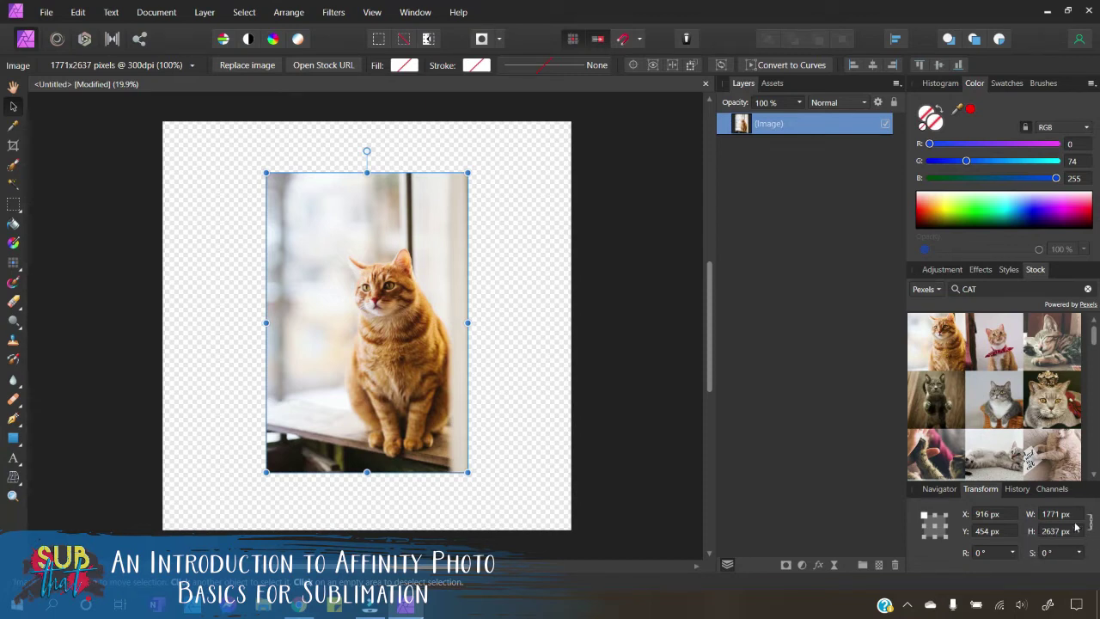
click(1067, 522)
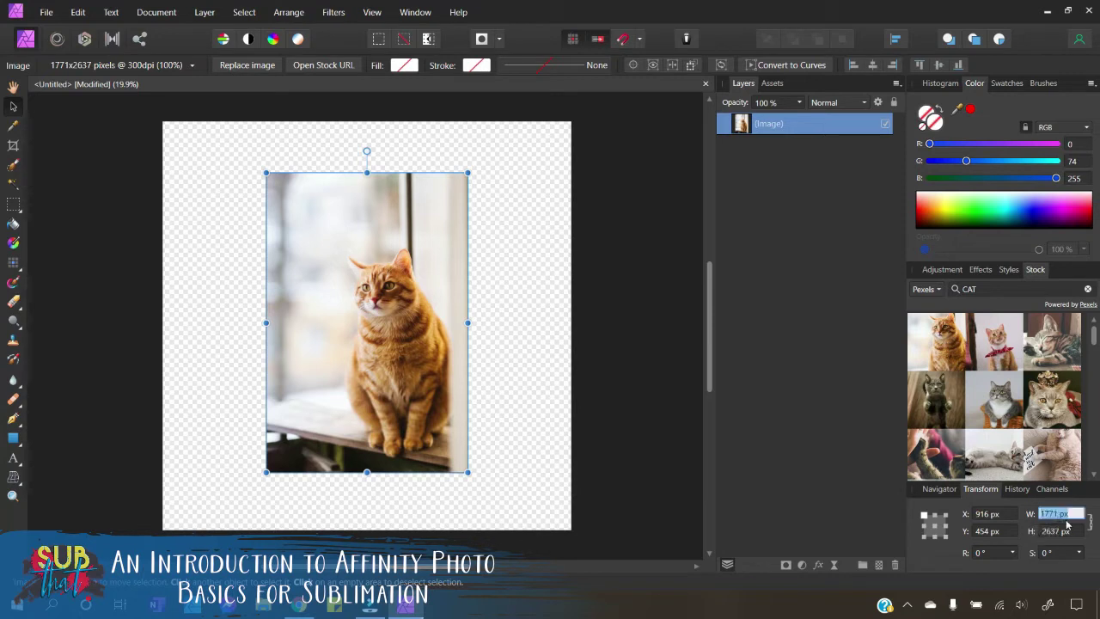
text(200)
key(Return)
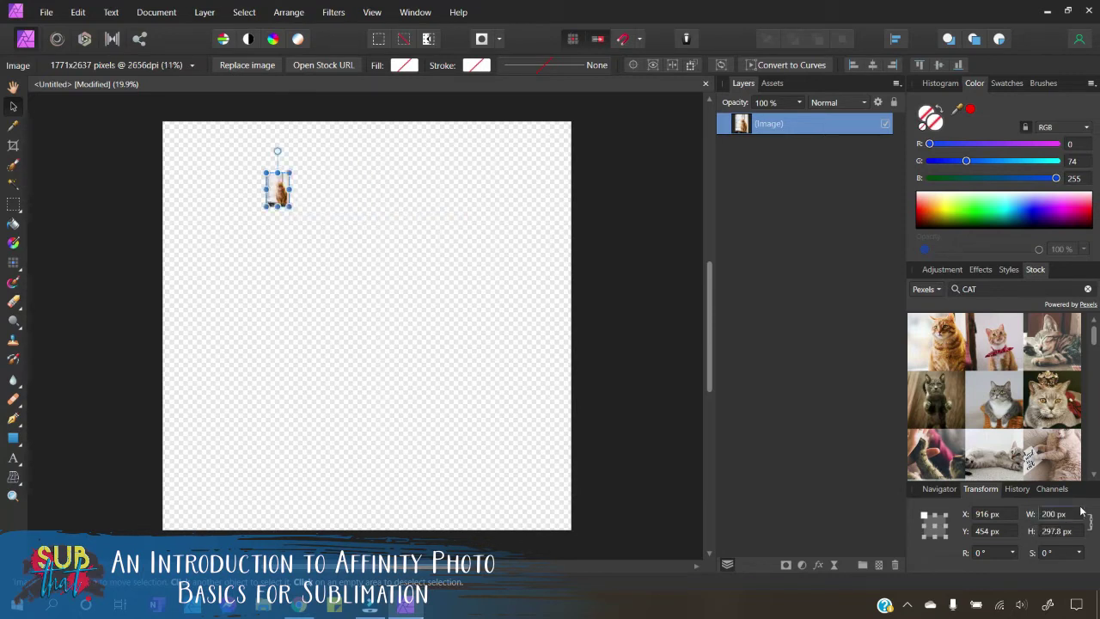
Set the cat photo's width to 3000 px and move it up and left so the cat fills the canvas
click(1065, 514)
text(3000)
key(Return)
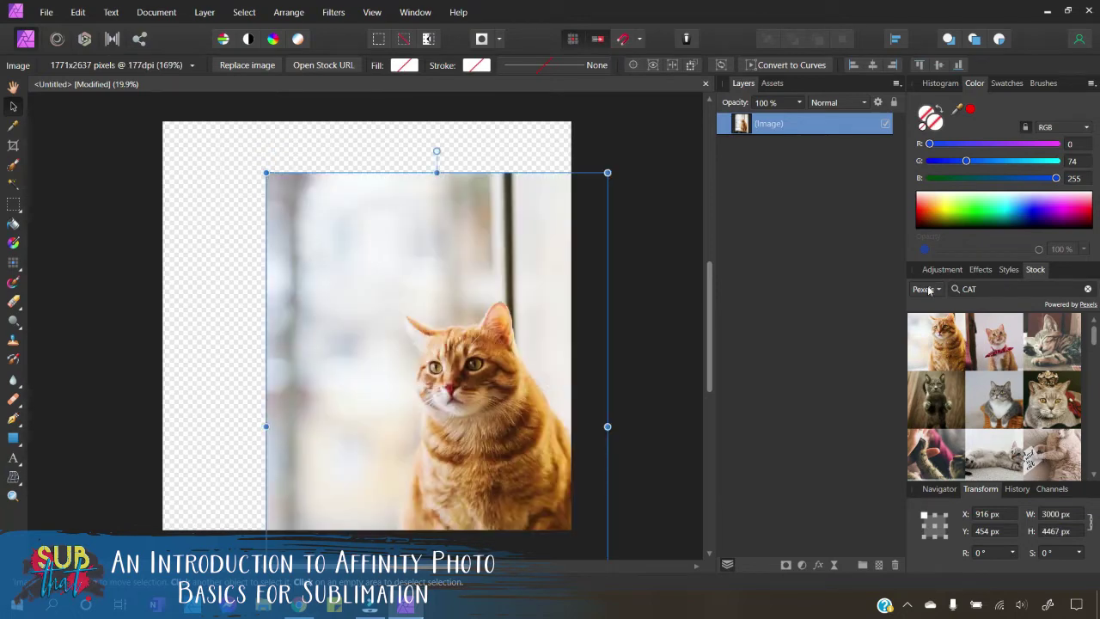
drag(454, 481, 397, 373)
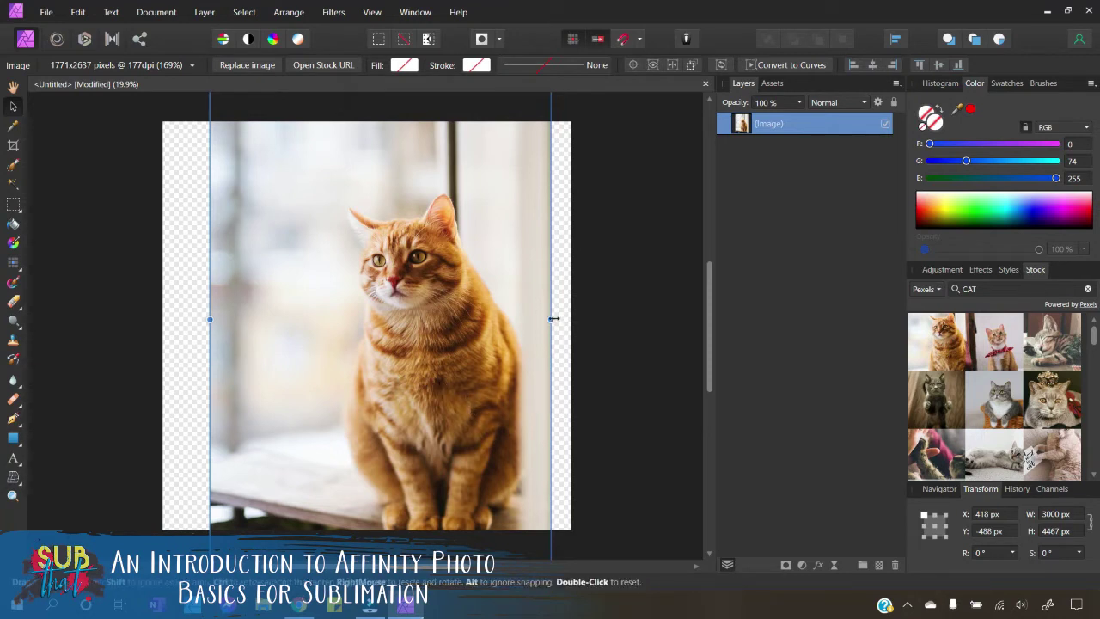
Try narrowing the cat photo slightly from its side edge and undo that transform
mouse_move(567, 325)
mouse_down()
mouse_move(650, 331)
mouse_move(518, 331)
mouse_move(562, 333)
mouse_up()
click(77, 12)
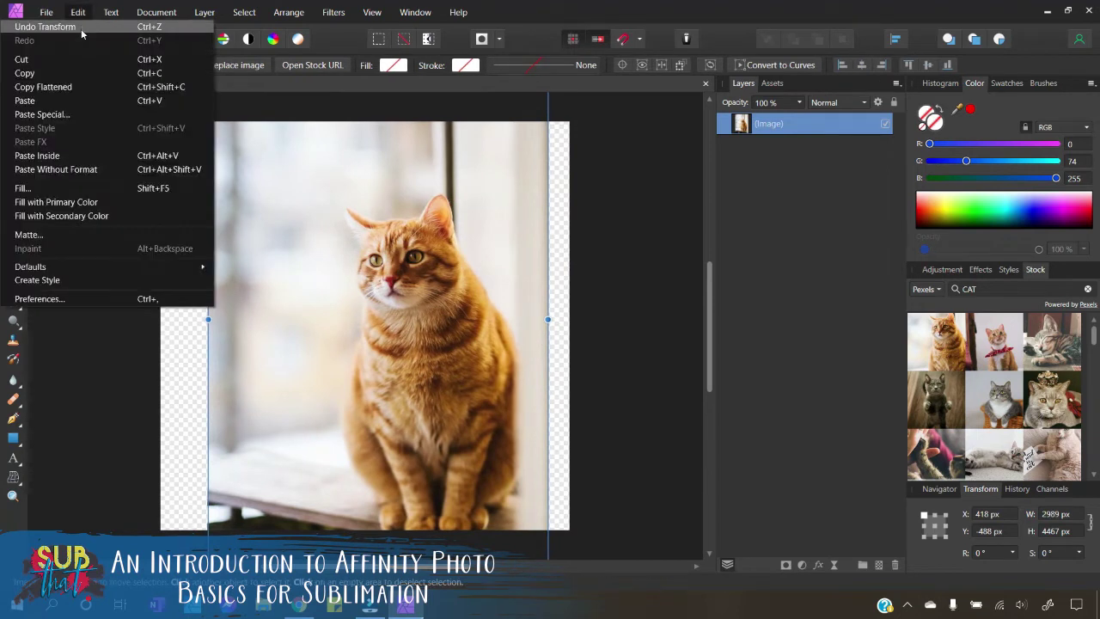
click(80, 27)
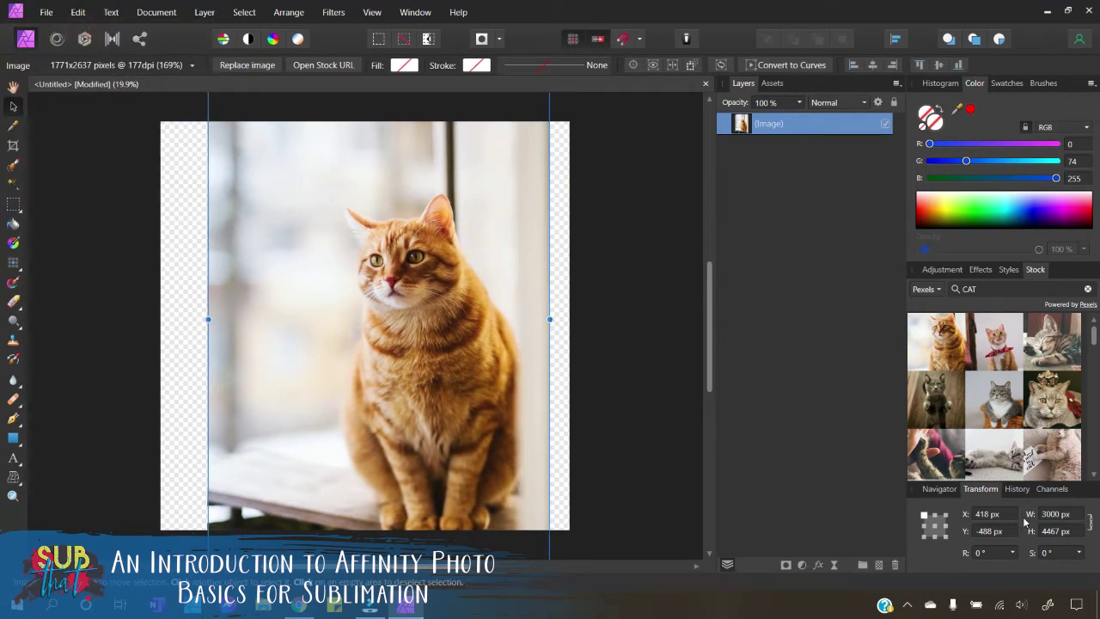
Set the cat photo's width to 1000 px and move it to the middle of the canvas
click(1059, 514)
text(100)
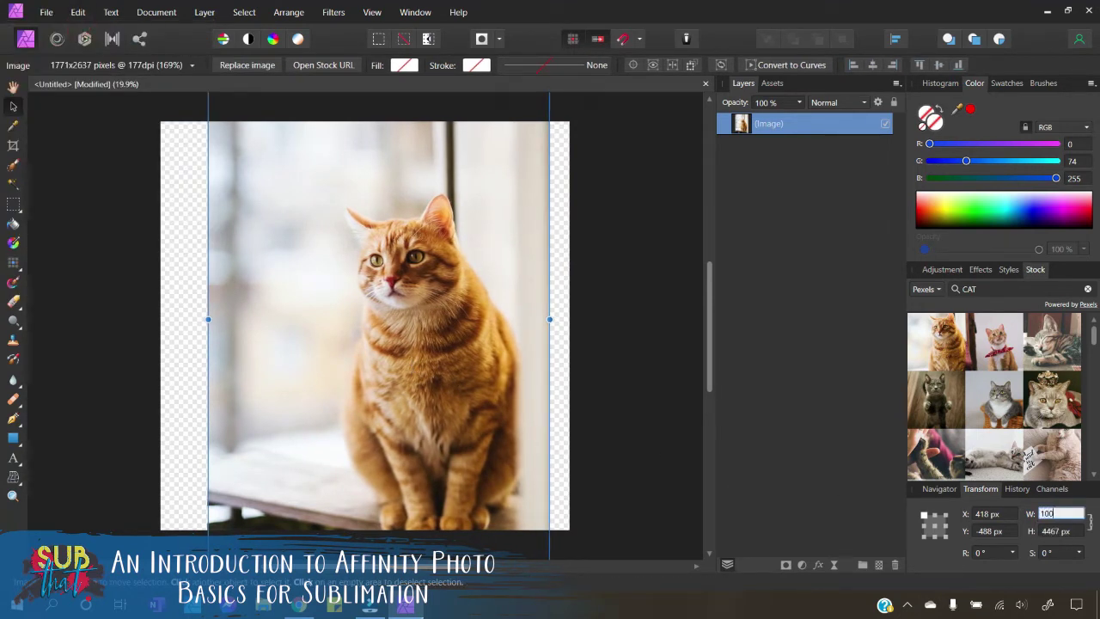
text(0)
key(Return)
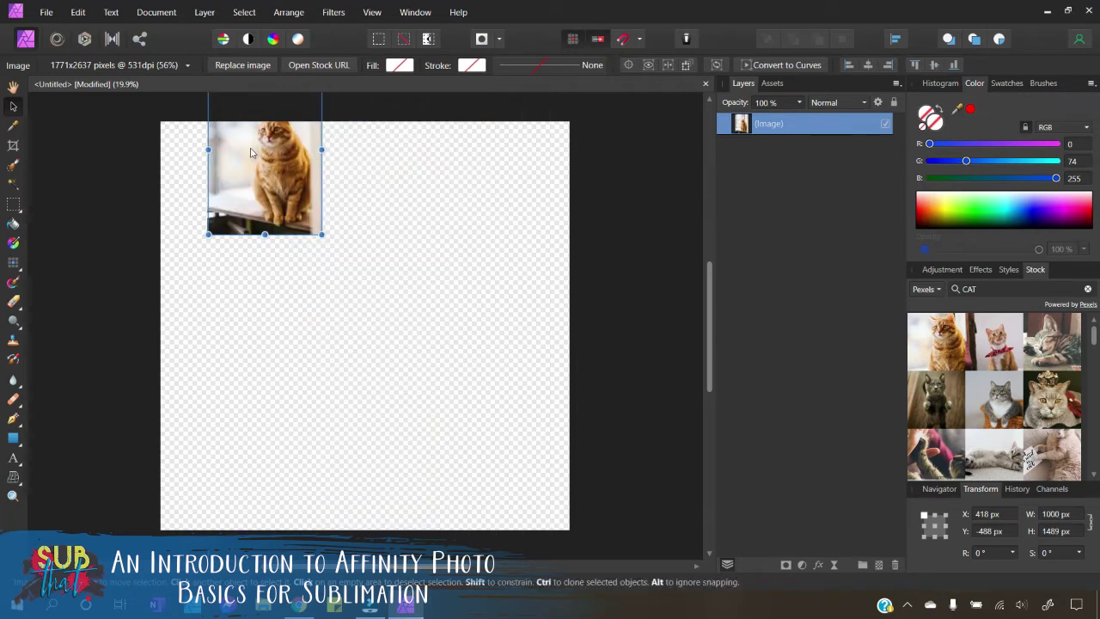
drag(255, 151, 352, 318)
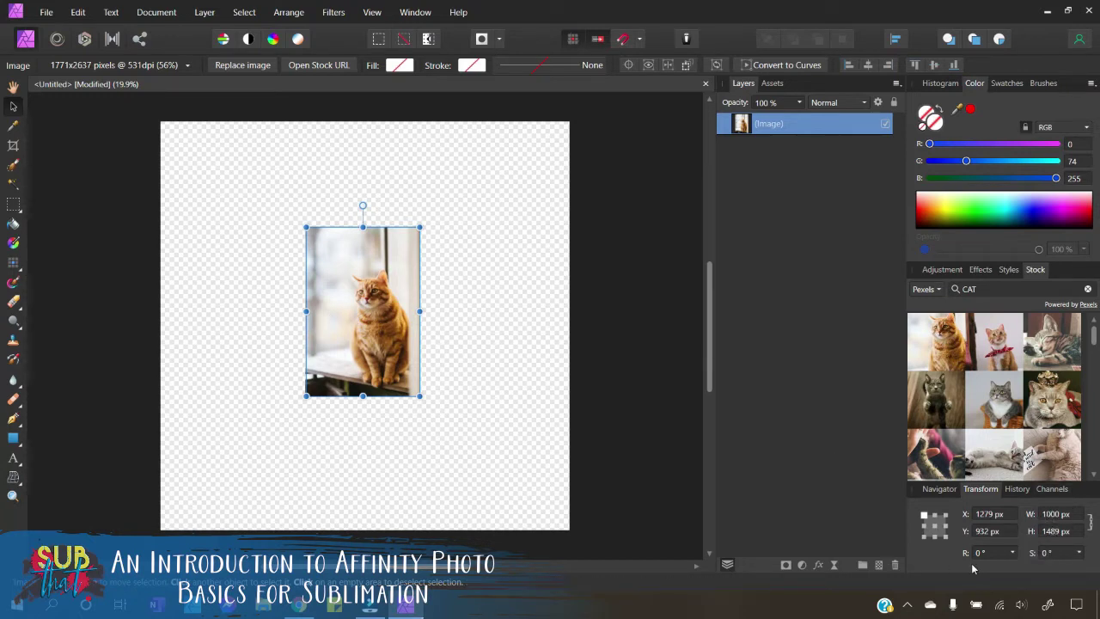
Deselect the photo, then detach the Adjustment and Effects panels from the studio and close both
click(214, 268)
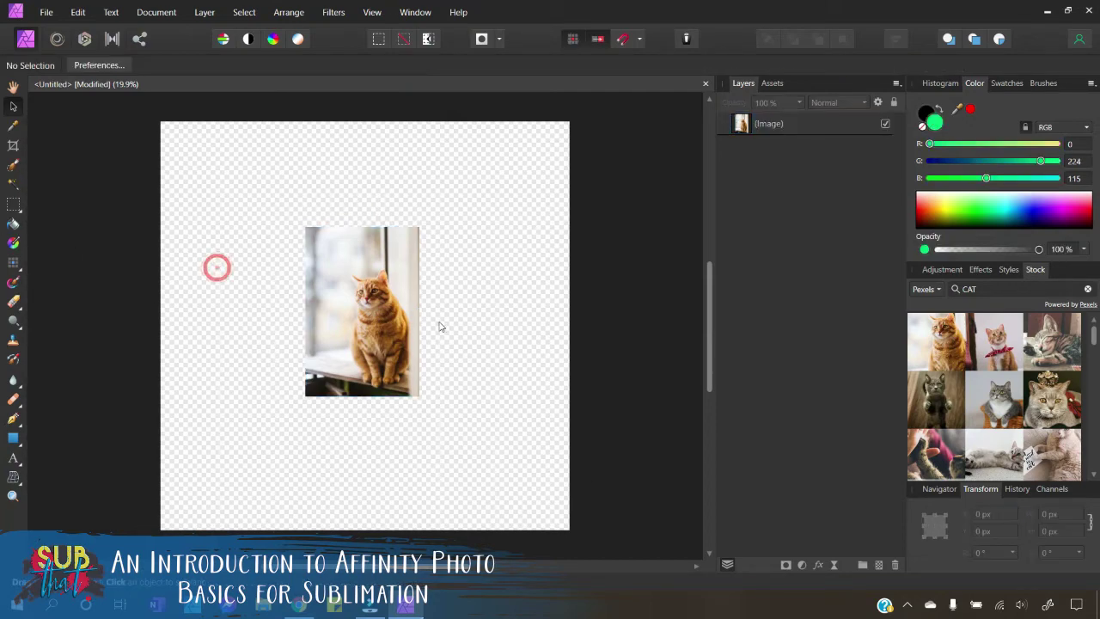
scroll(429, 325, up, 2)
scroll(465, 329, down, 2)
drag(932, 270, 506, 208)
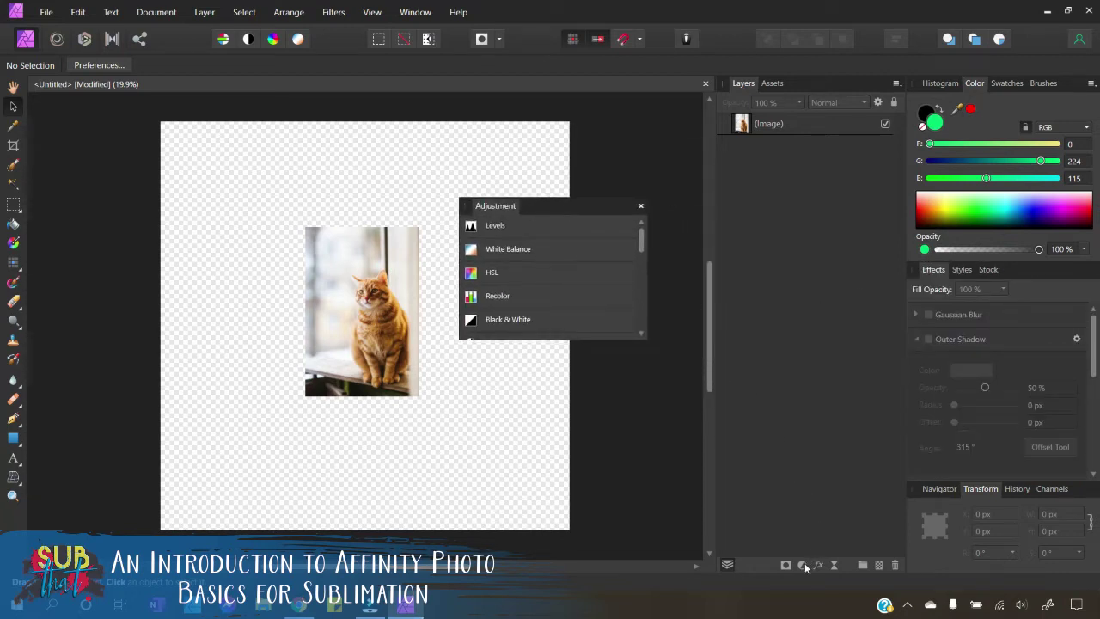
click(641, 208)
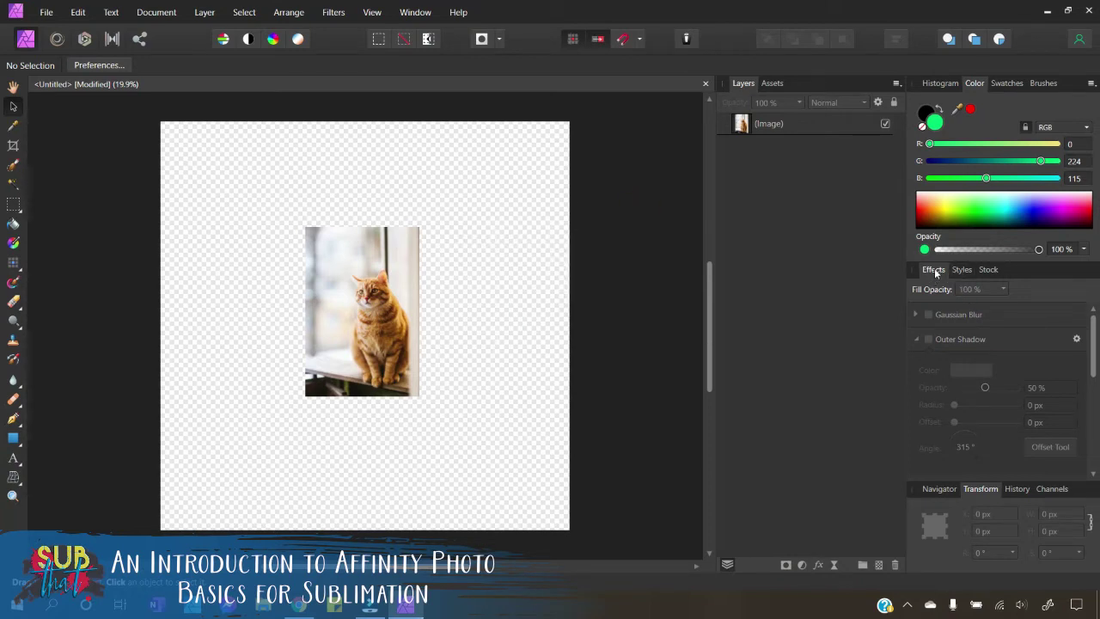
drag(935, 272, 468, 180)
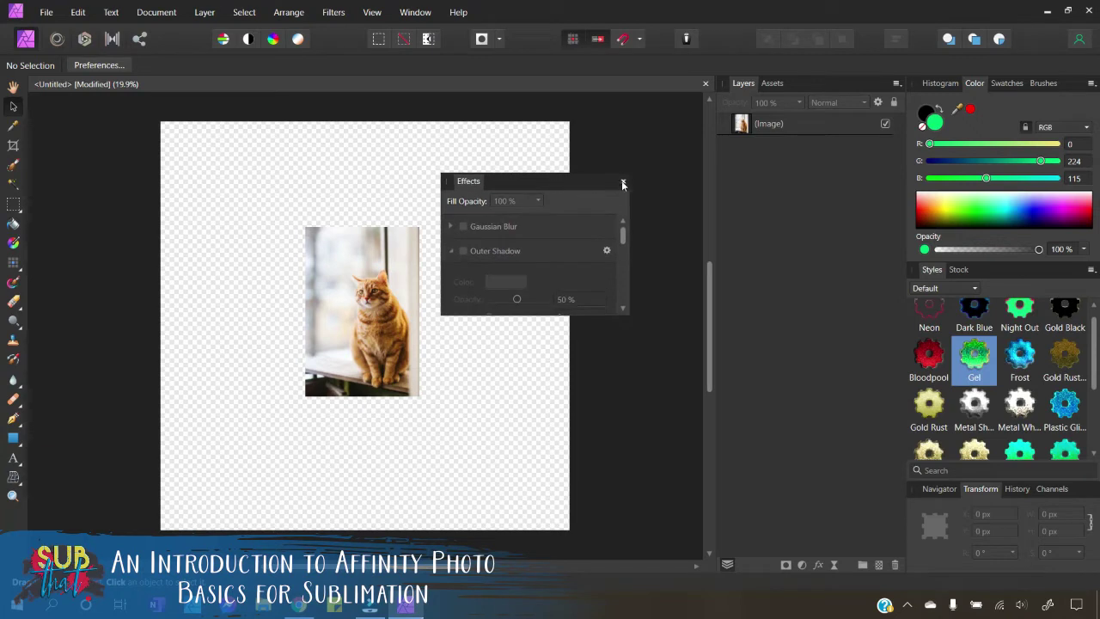
click(623, 183)
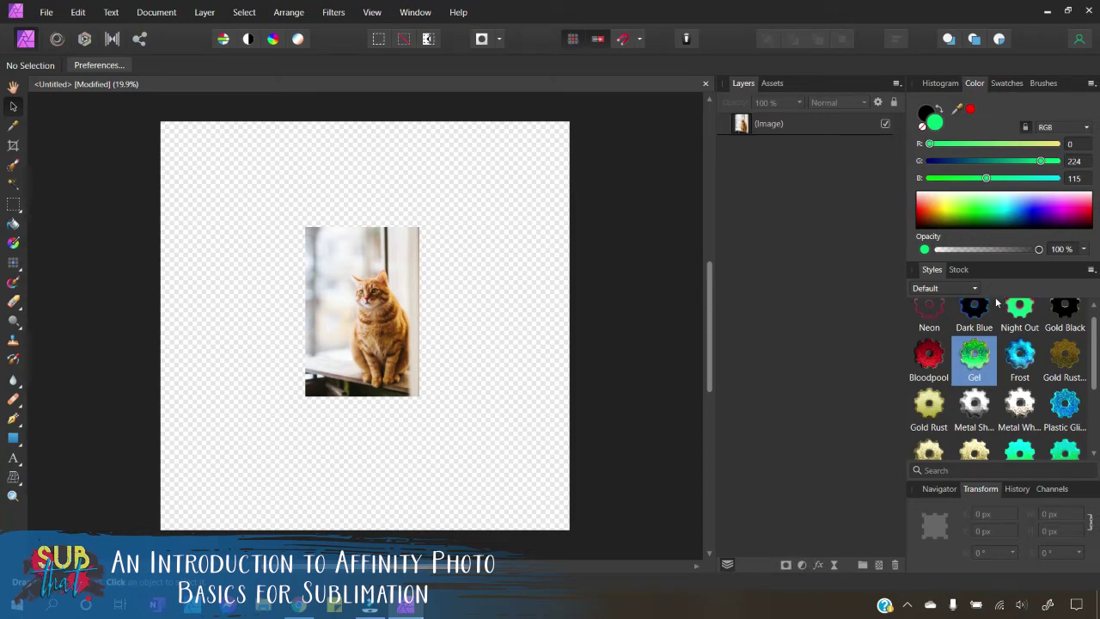
Dock the Styles panel in the same group as Layers and Assets, and bring the Assets panel forward
click(956, 270)
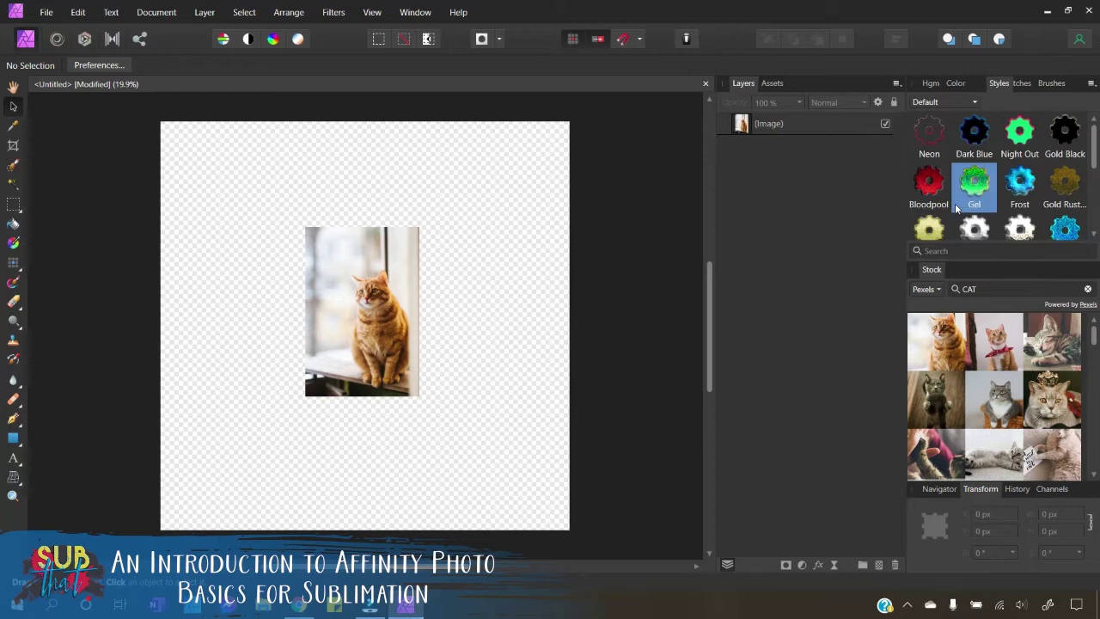
drag(998, 82, 810, 87)
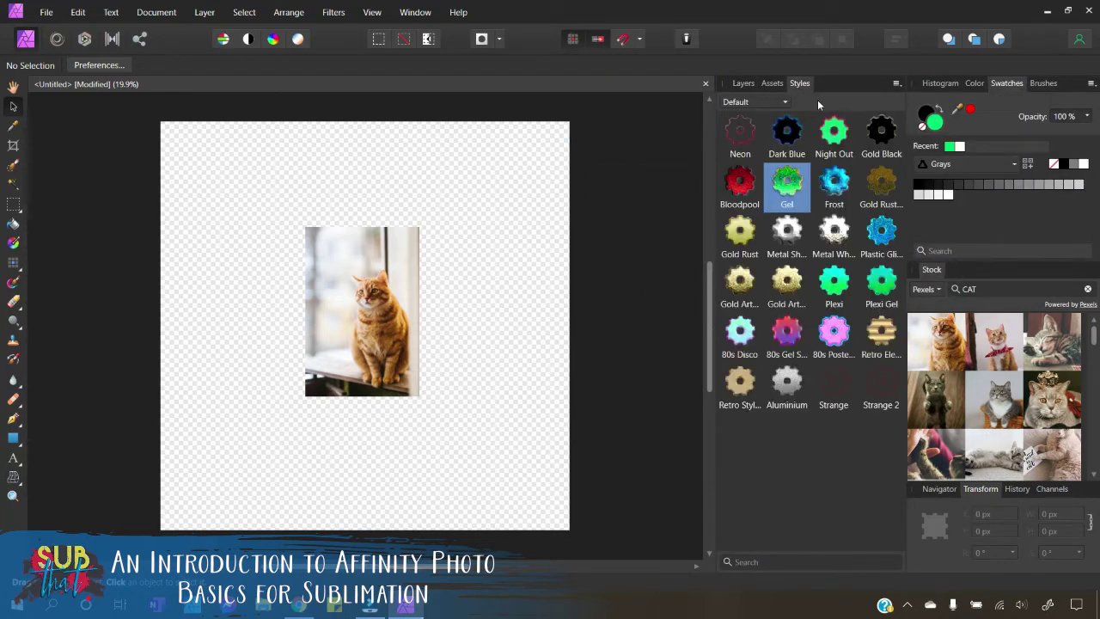
click(772, 82)
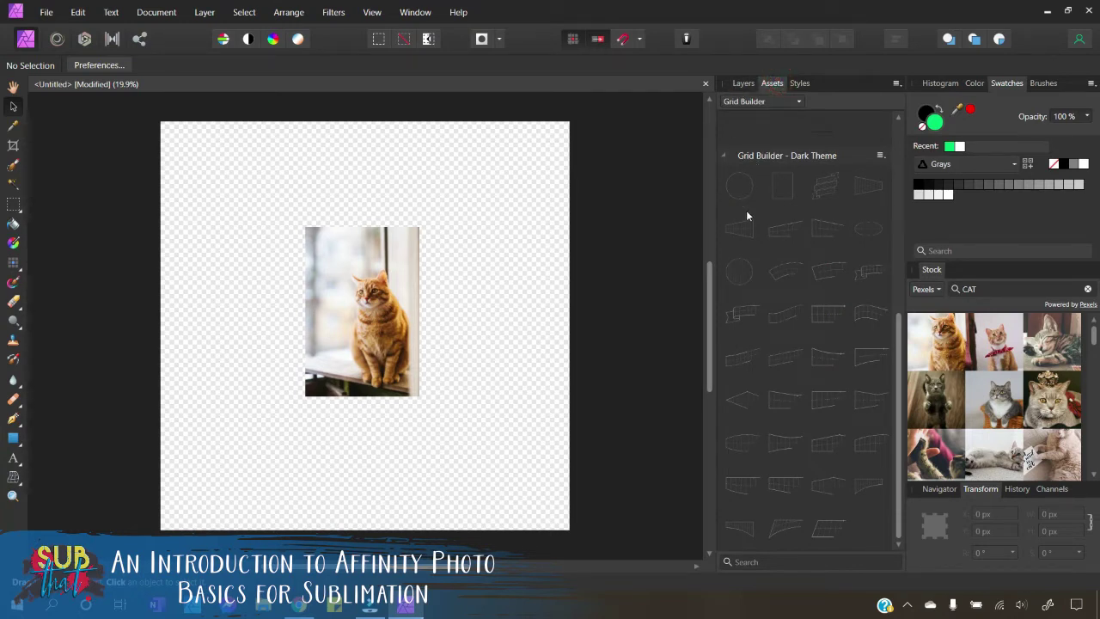
Show where a studio preset can be added or managed, leaving the options unused
click(373, 14)
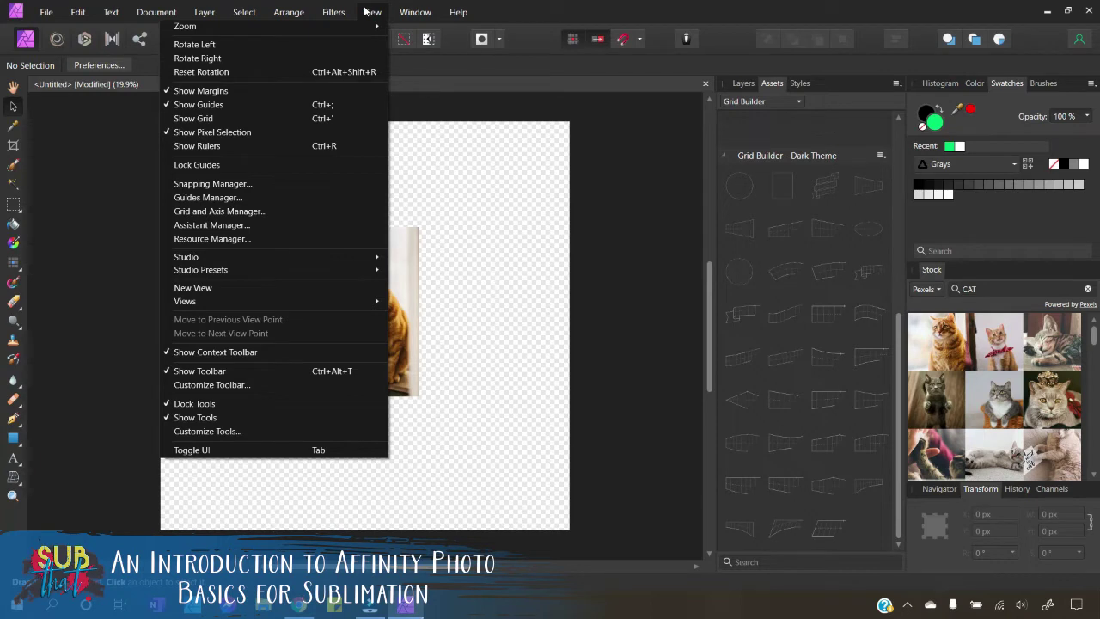
mouse_move(316, 270)
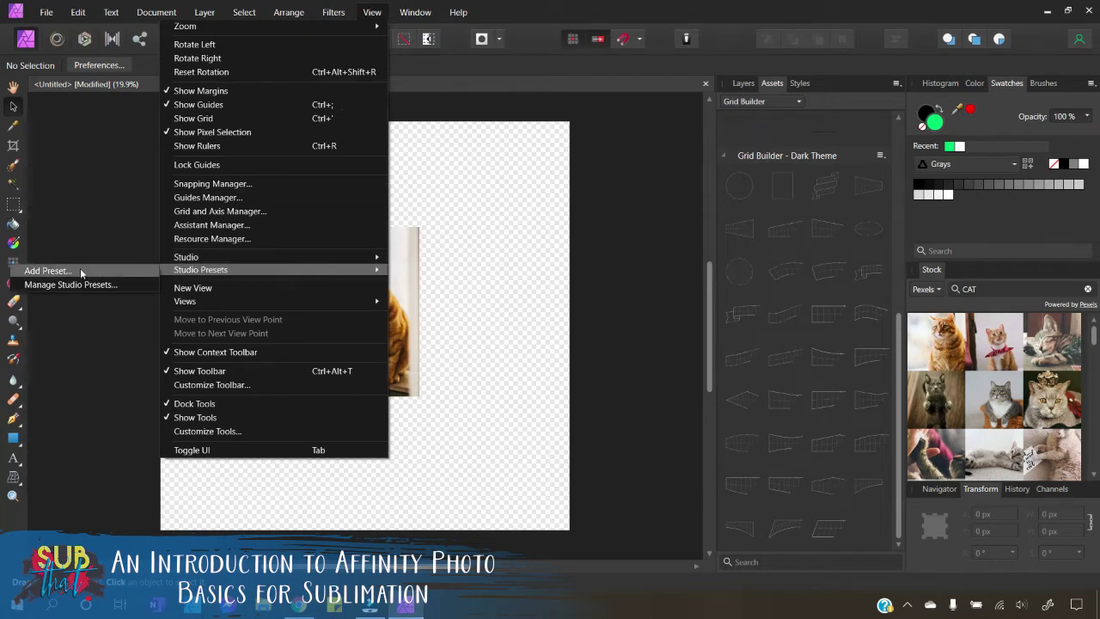
mouse_move(334, 12)
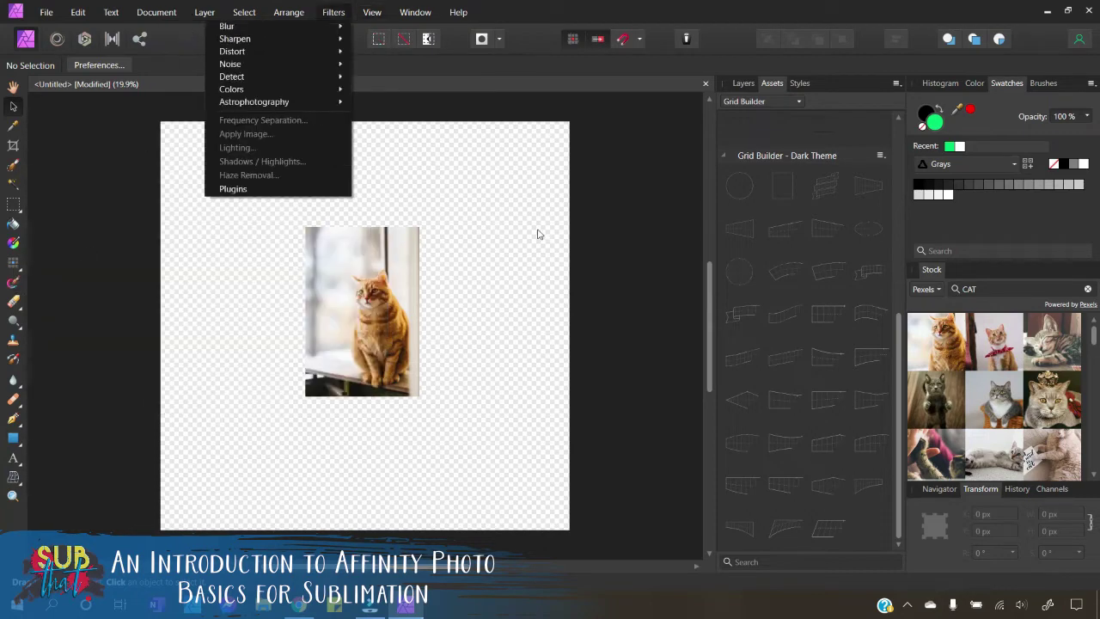
click(514, 176)
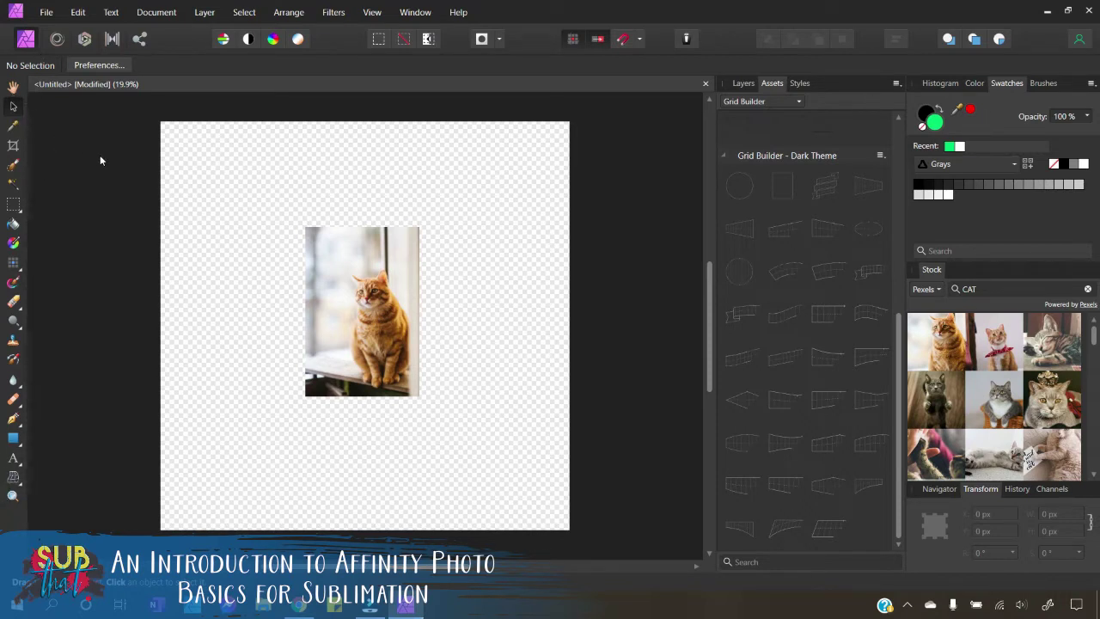
Pan the canvas with the View tool, and shift the cat photo slightly down and left with the Move tool
click(13, 86)
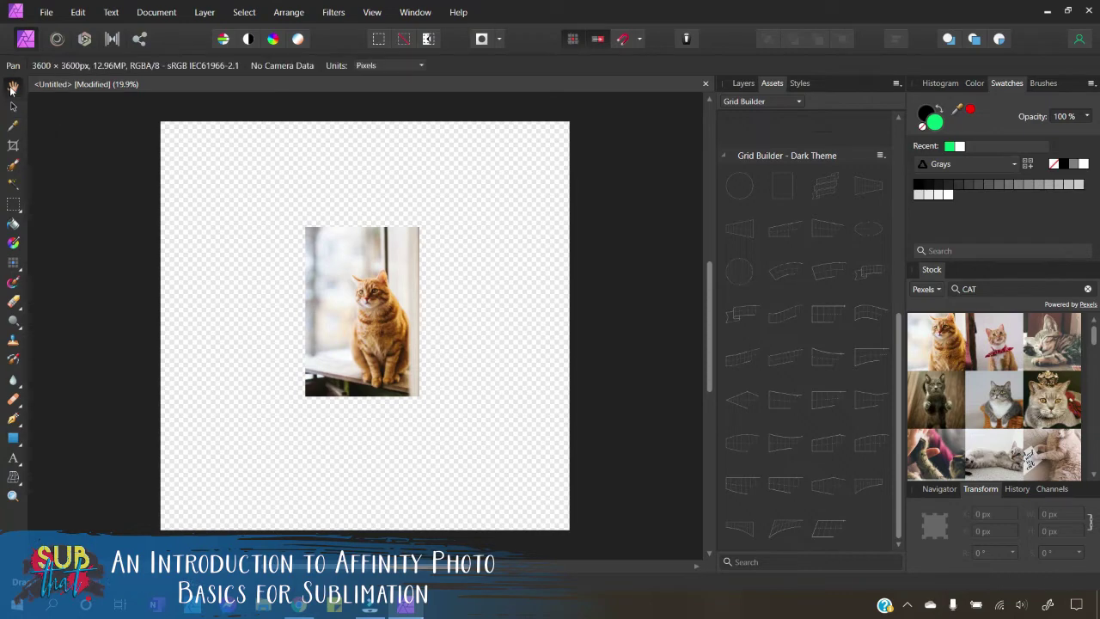
drag(338, 299, 358, 314)
click(13, 107)
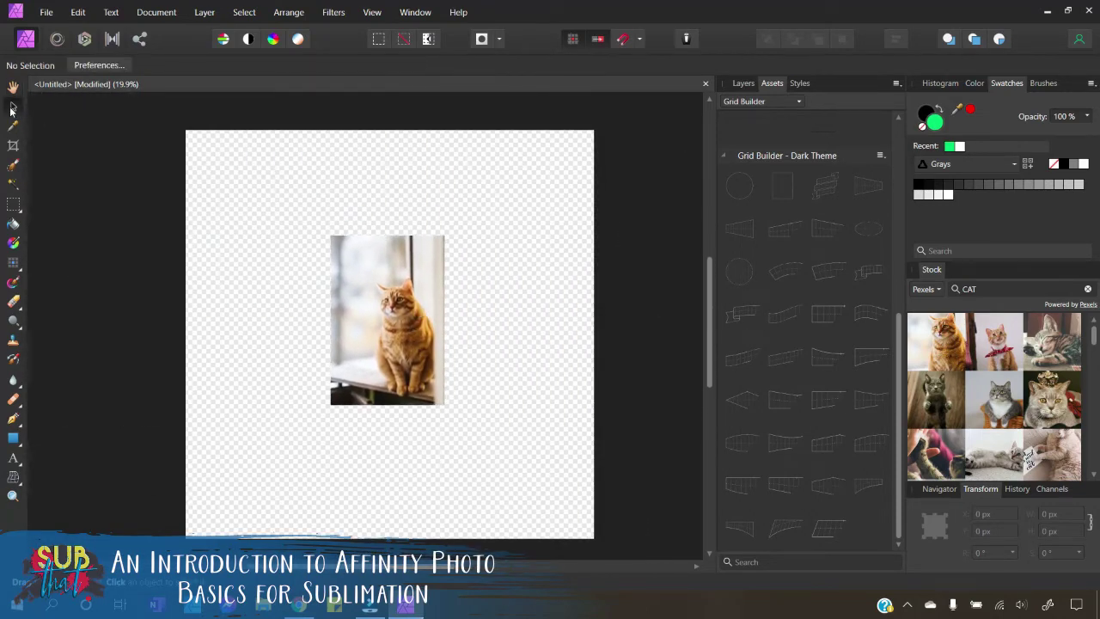
click(397, 333)
drag(397, 333, 381, 351)
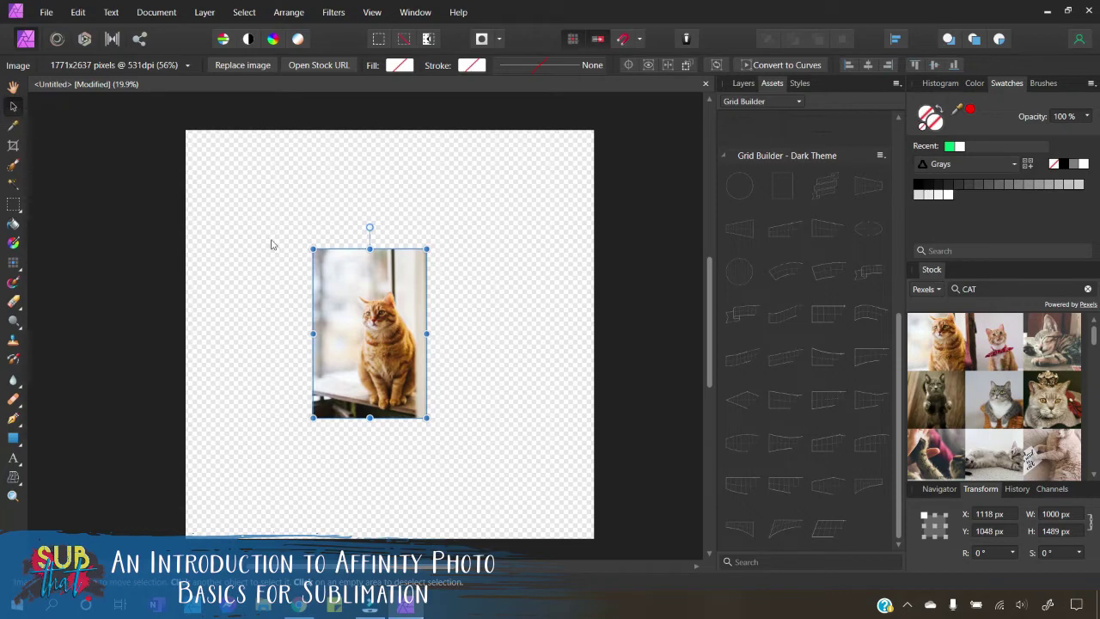
Demonstrate the View tool by zooming in on the cat, panning around its face and zooming back out
click(13, 88)
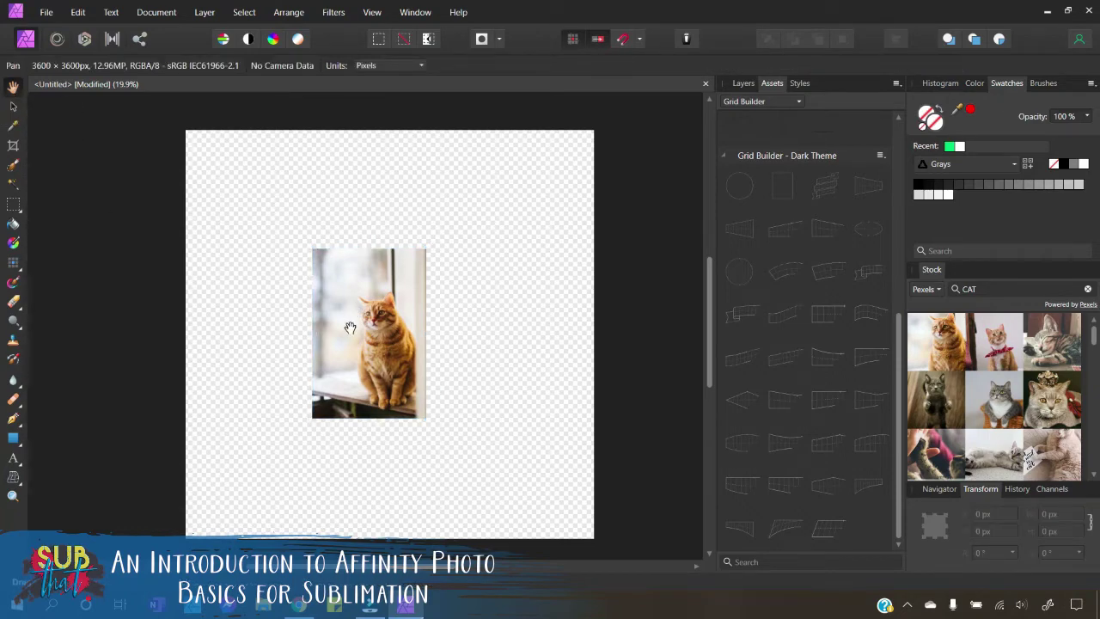
scroll(349, 328, up, 5)
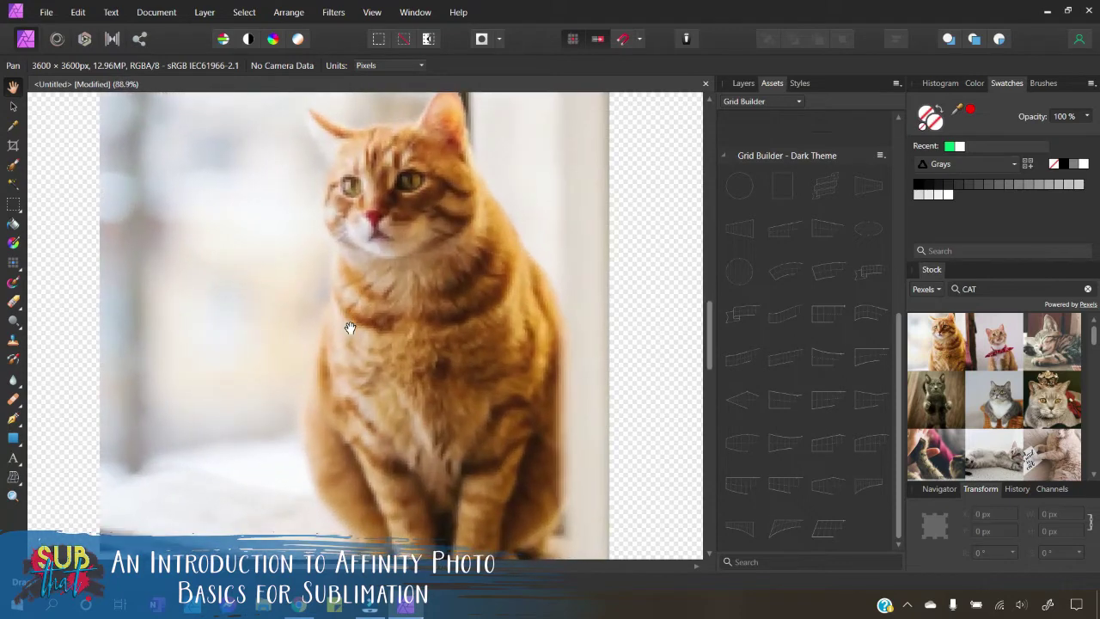
drag(314, 199, 344, 319)
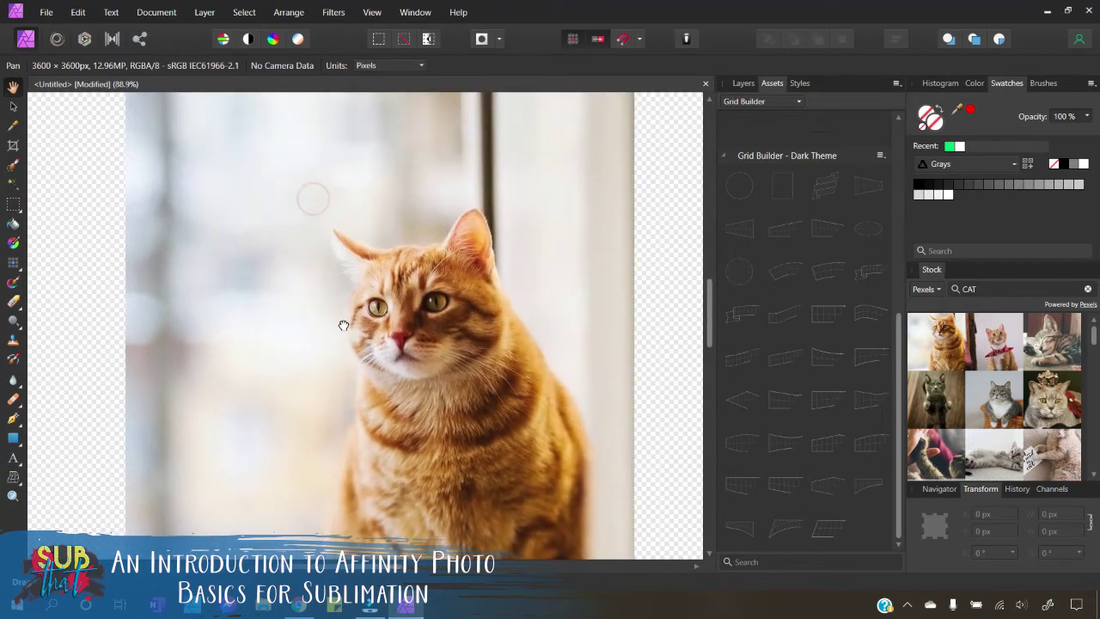
drag(226, 181, 253, 248)
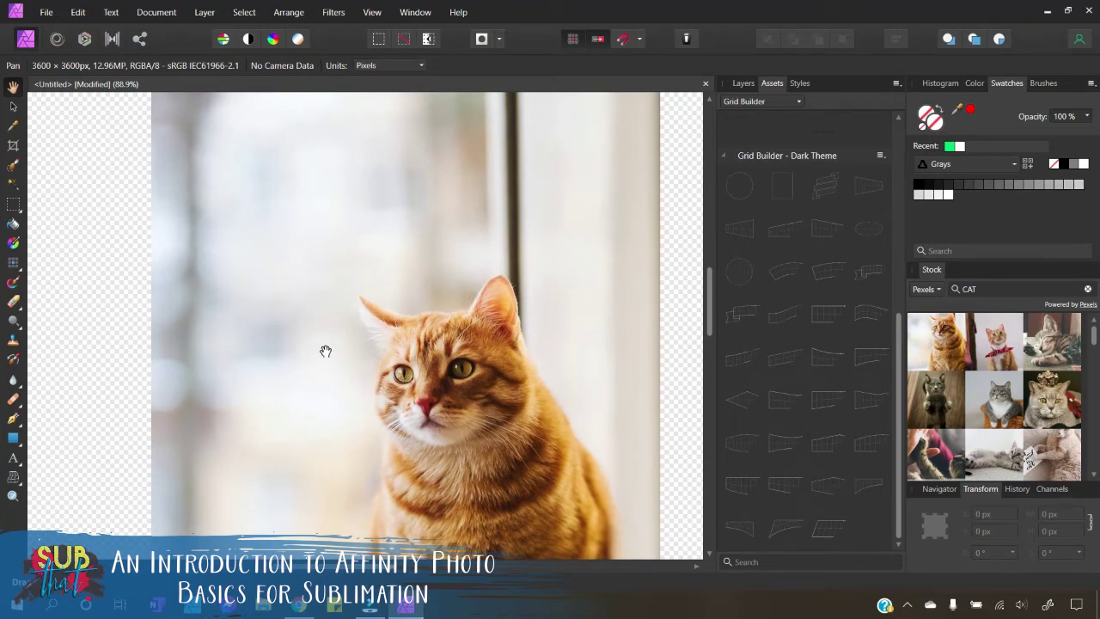
key(ctrl+minus)
key(ctrl+minus)
key(ctrl+minus)
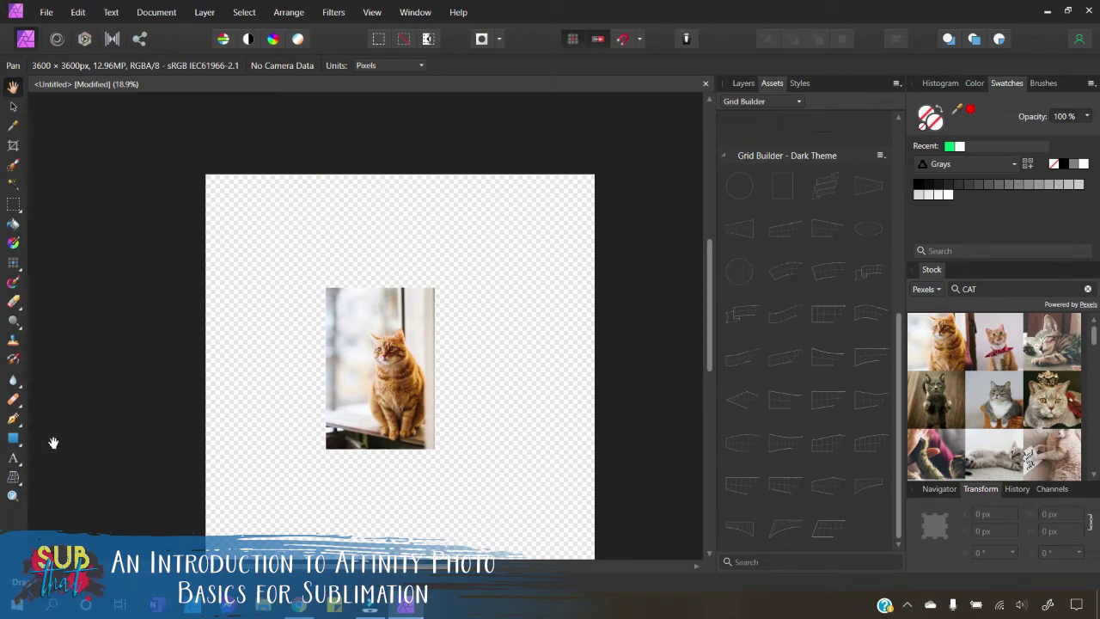
Show the full set of tools available for customizing the toolbar, and close the customization view
click(372, 12)
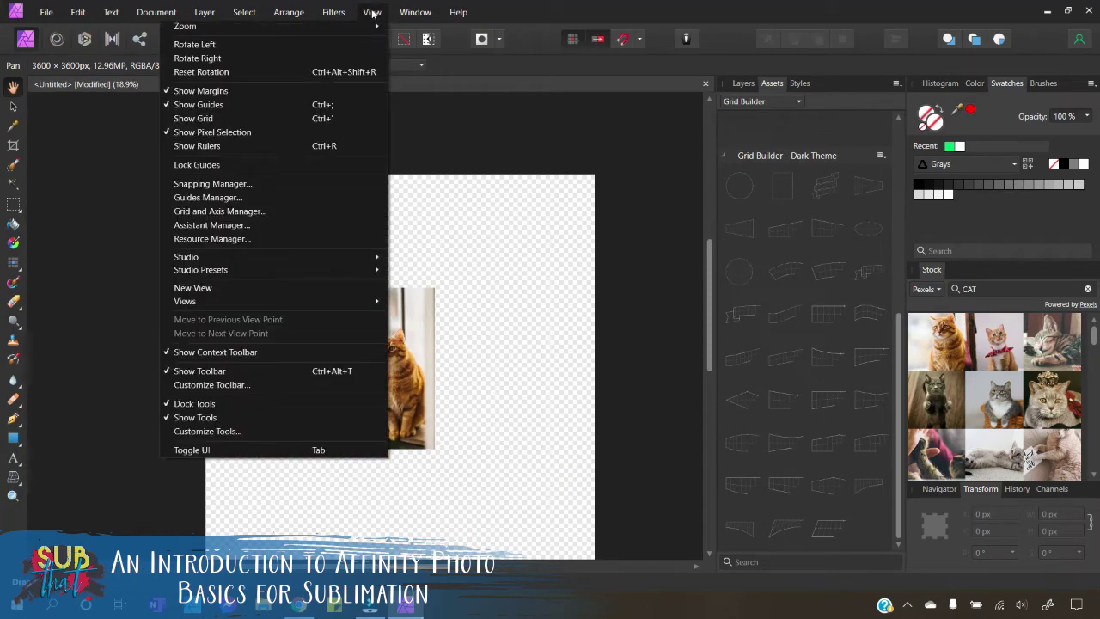
click(228, 438)
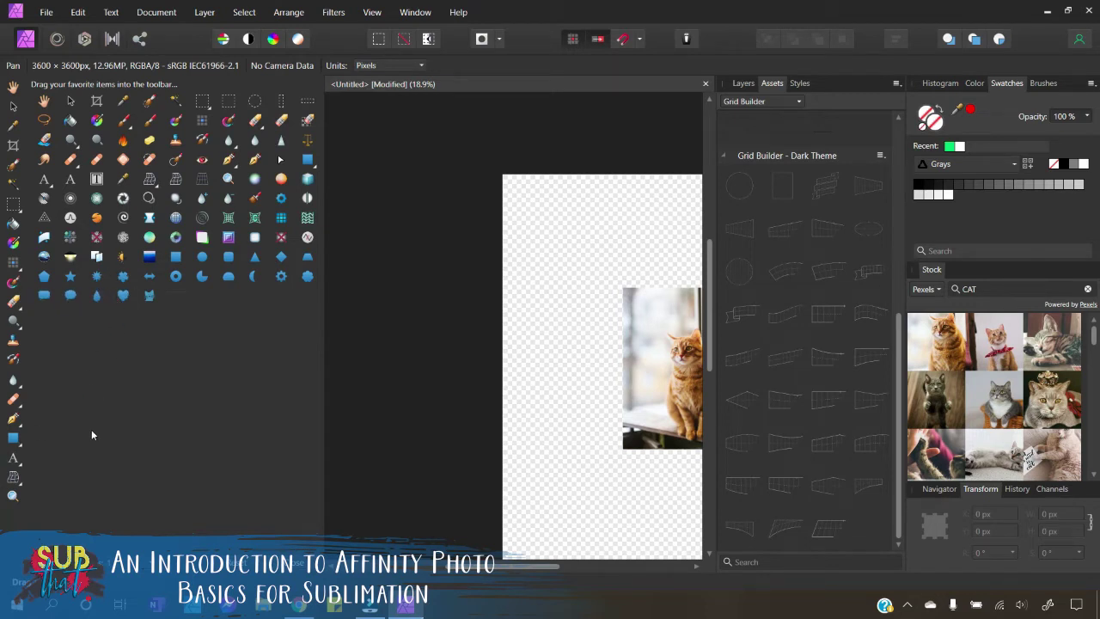
click(128, 562)
key(Escape)
Show the tools grouped with the Blur Brush and those grouped with the Healing Brush
click(21, 392)
key(Escape)
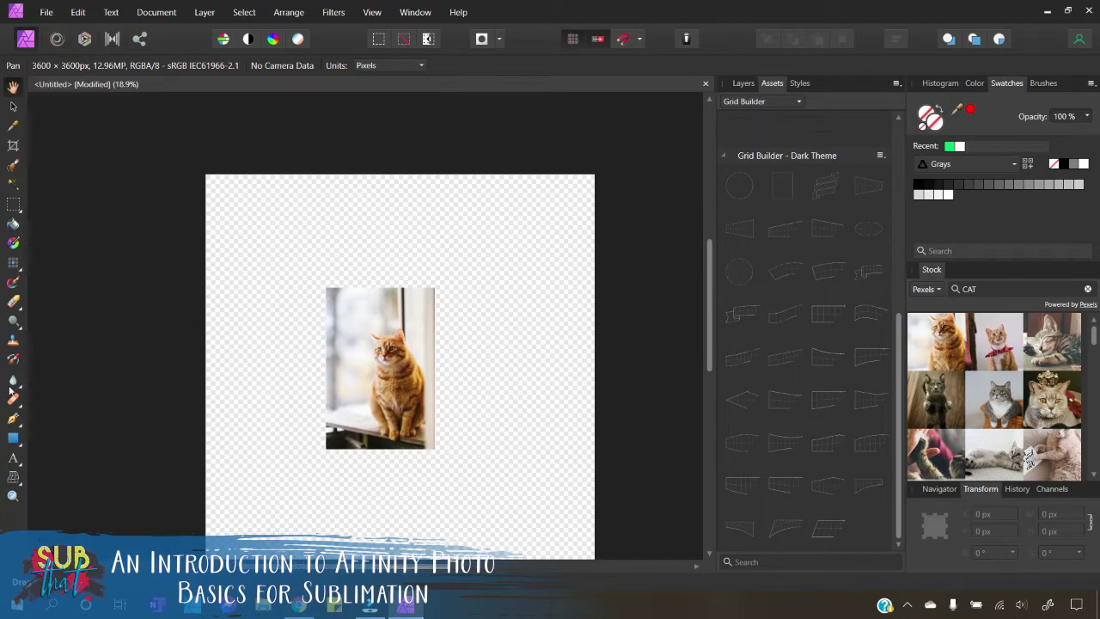
click(19, 389)
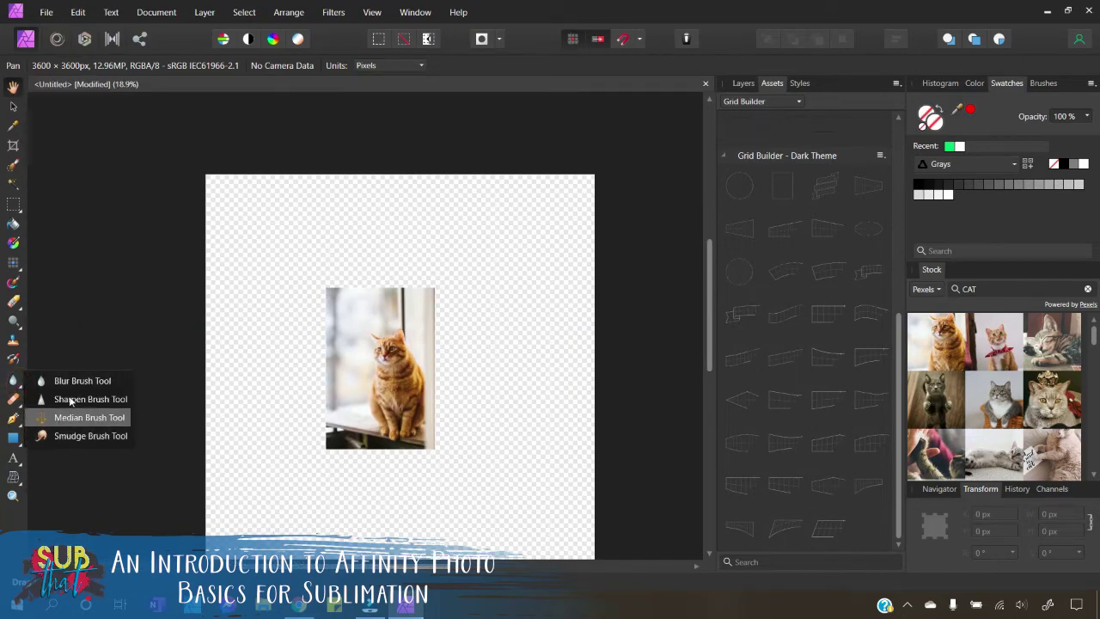
click(18, 400)
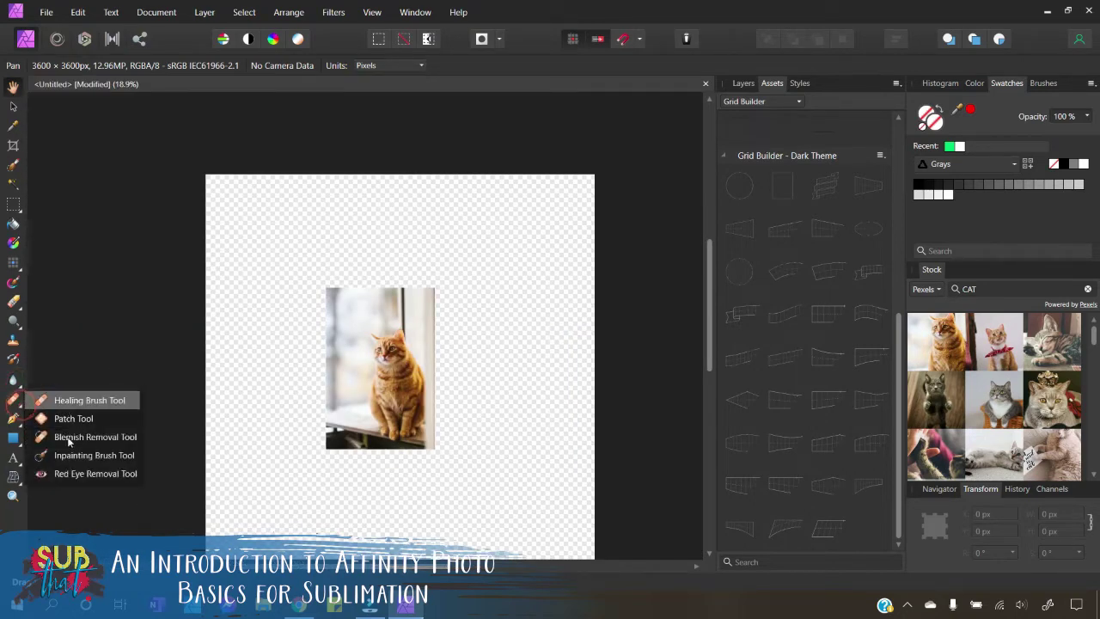
Show the tools grouped with the Artistic Text Tool and those grouped with the Rectangle Tool
click(20, 467)
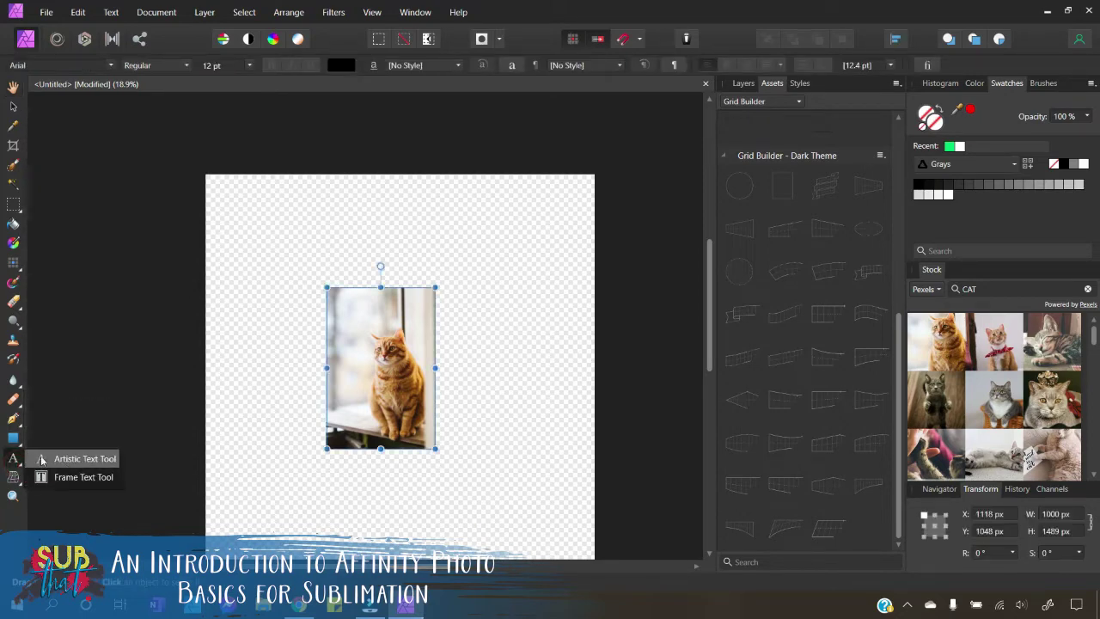
click(21, 442)
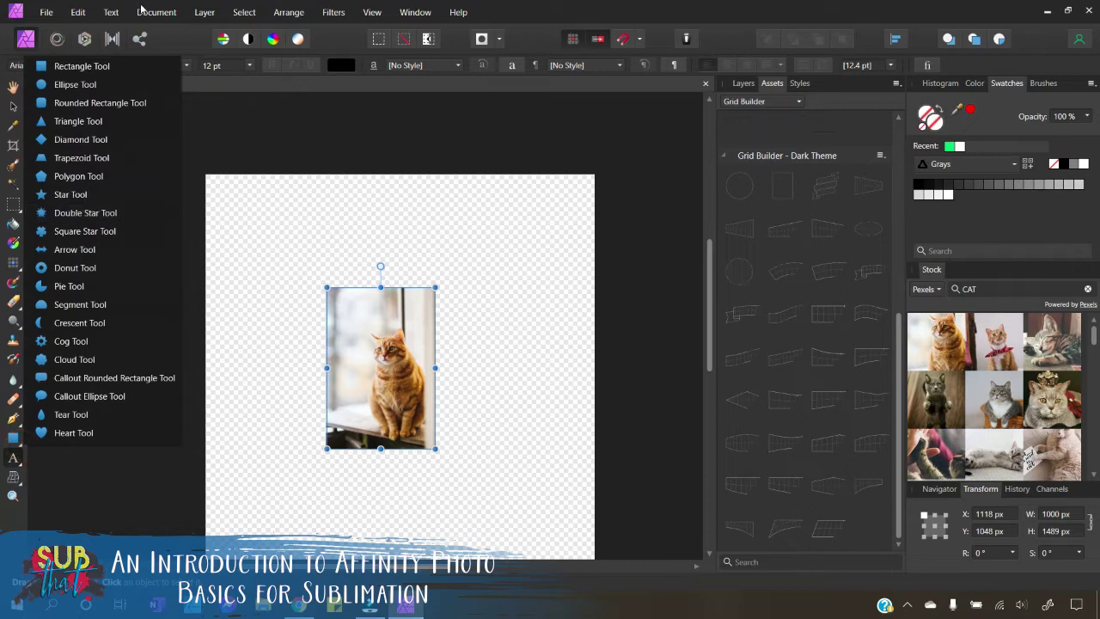
Compare the context options offered for artistic text, for the selected cat photo and for no selection
click(52, 458)
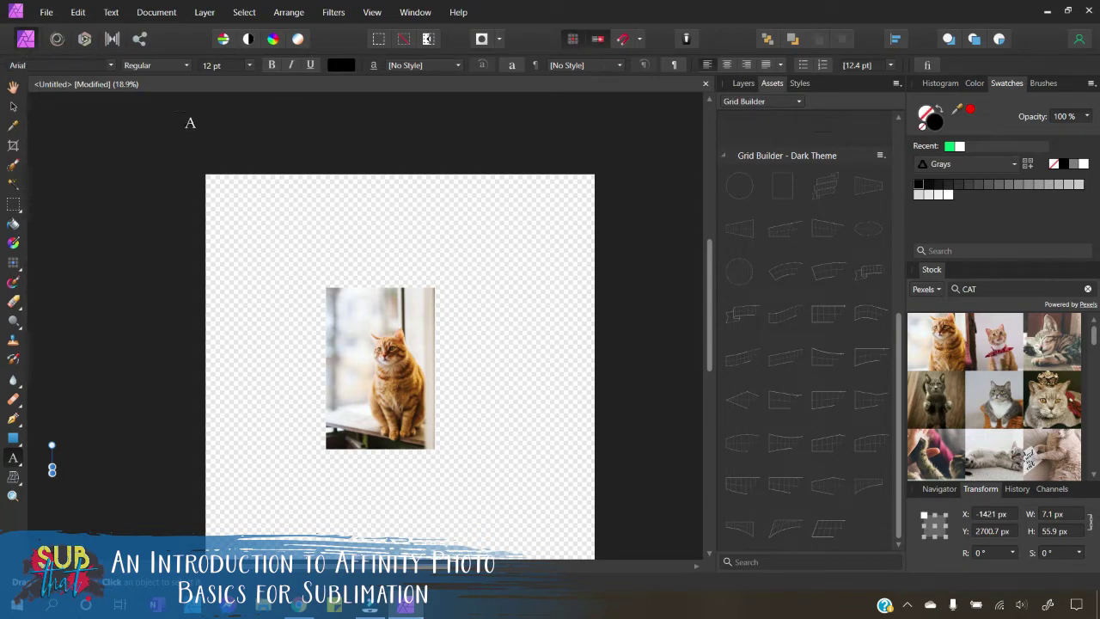
click(12, 106)
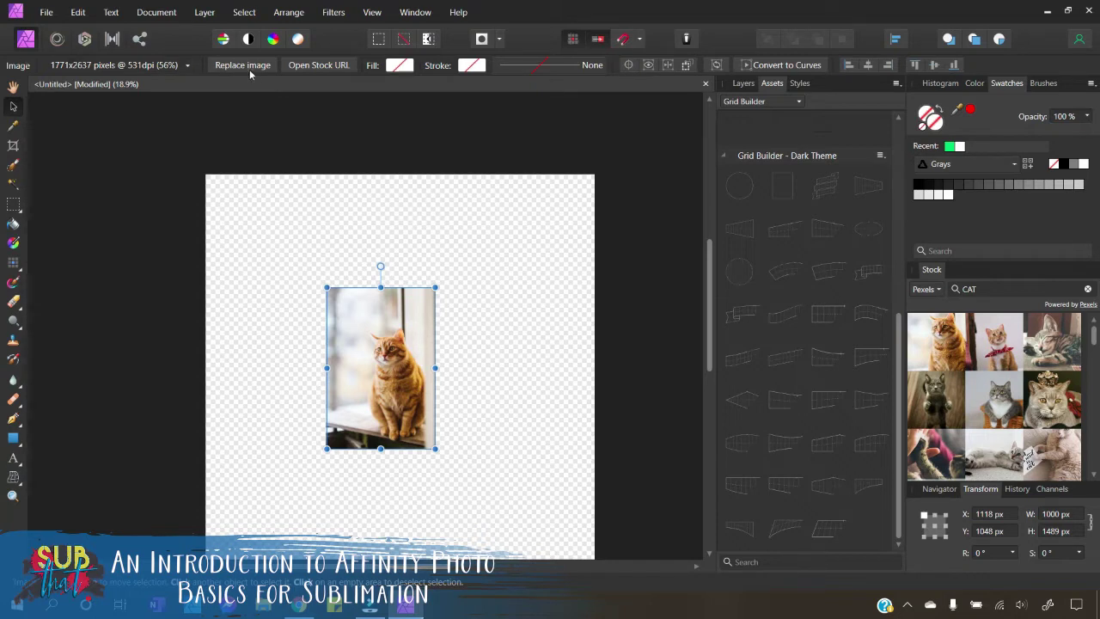
click(417, 256)
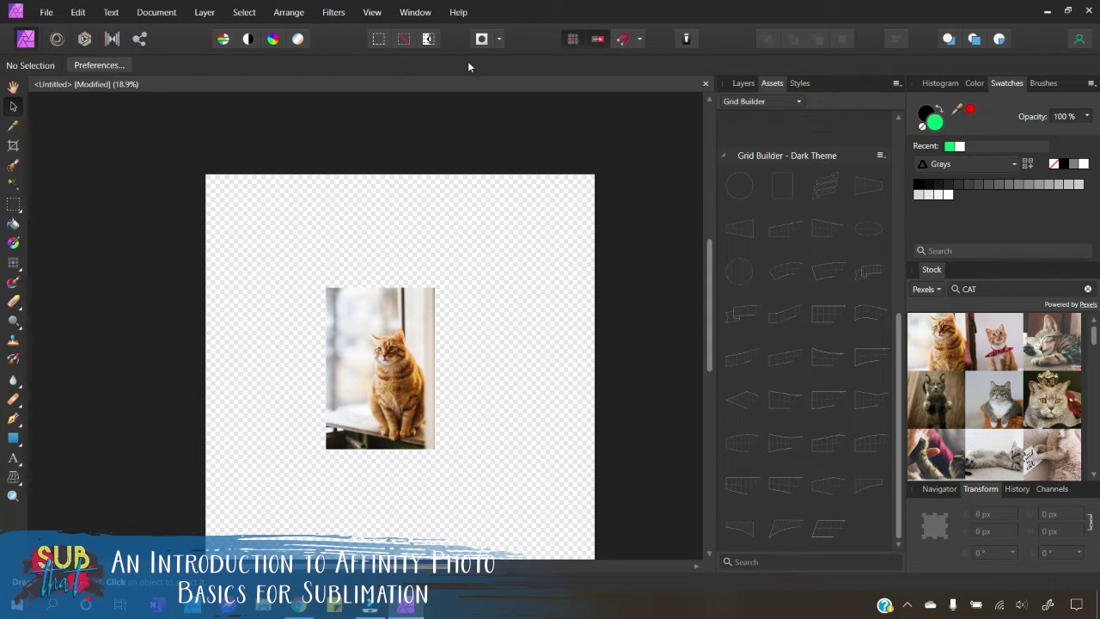
Draw a green rectangle about 614 × 888 px near the canvas's upper-left corner, and show the document's layers
click(13, 439)
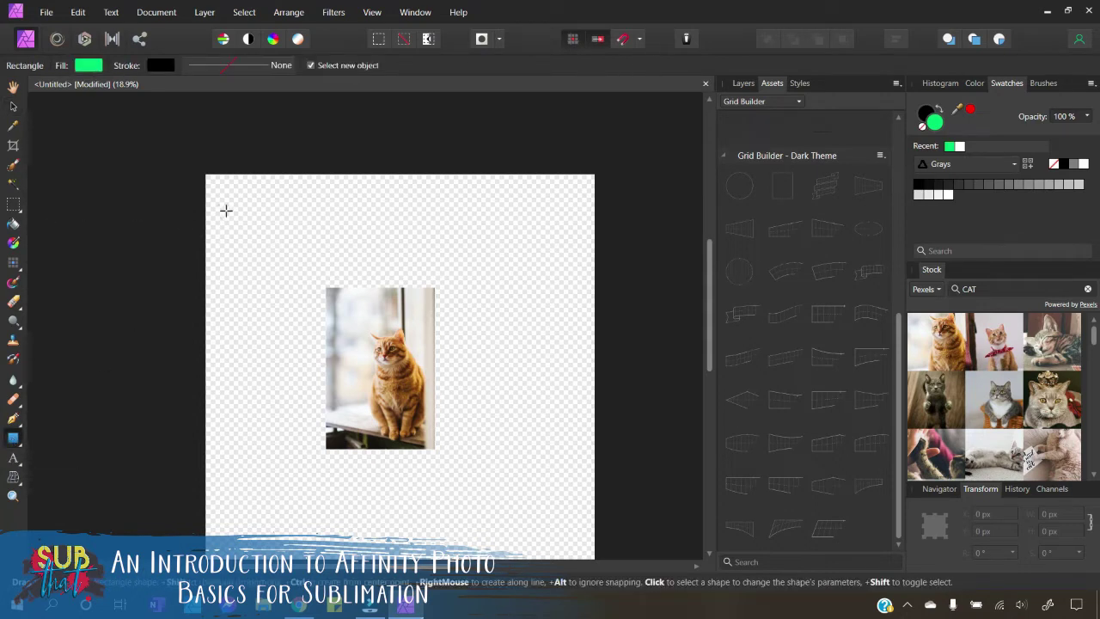
drag(223, 204, 291, 300)
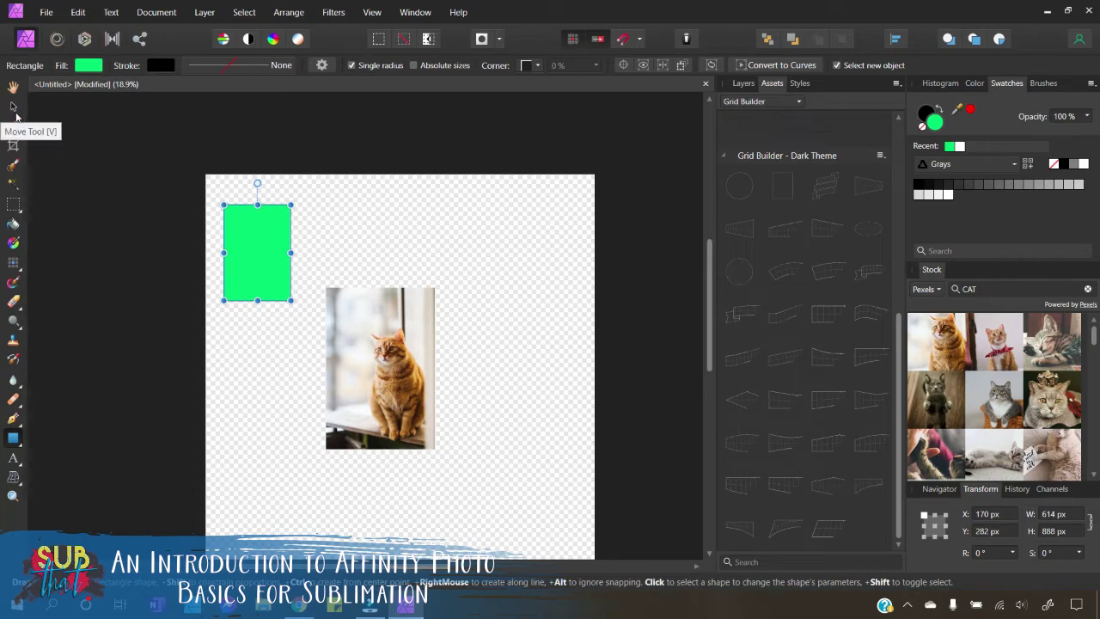
click(14, 108)
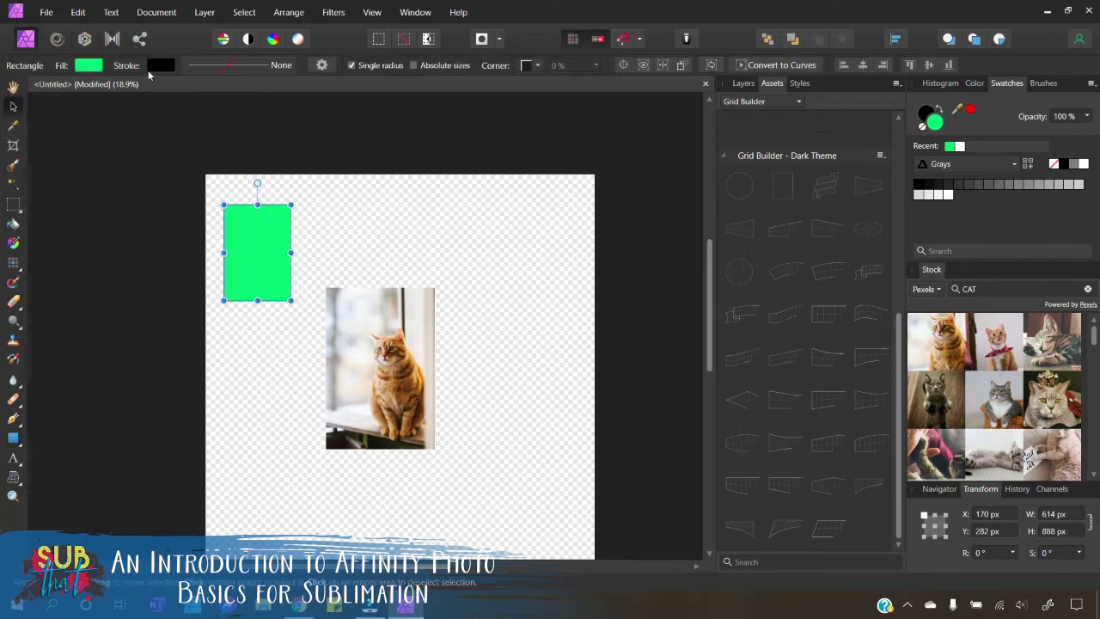
click(744, 83)
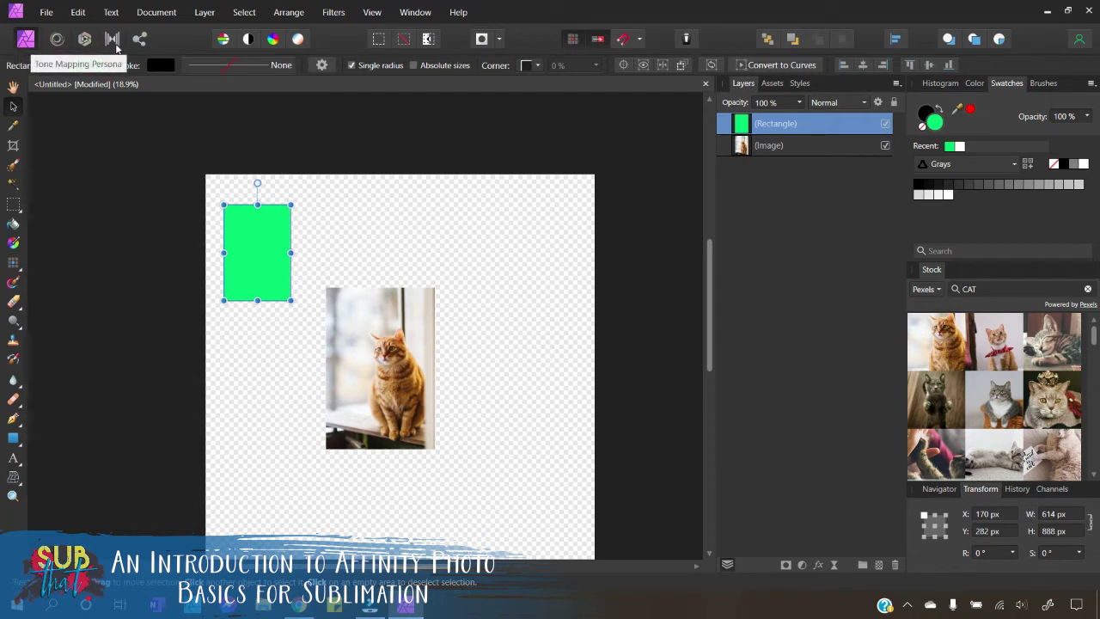
Try to enter the Liquify Persona with the rectangle selected, and rasterize the cat photo
click(57, 39)
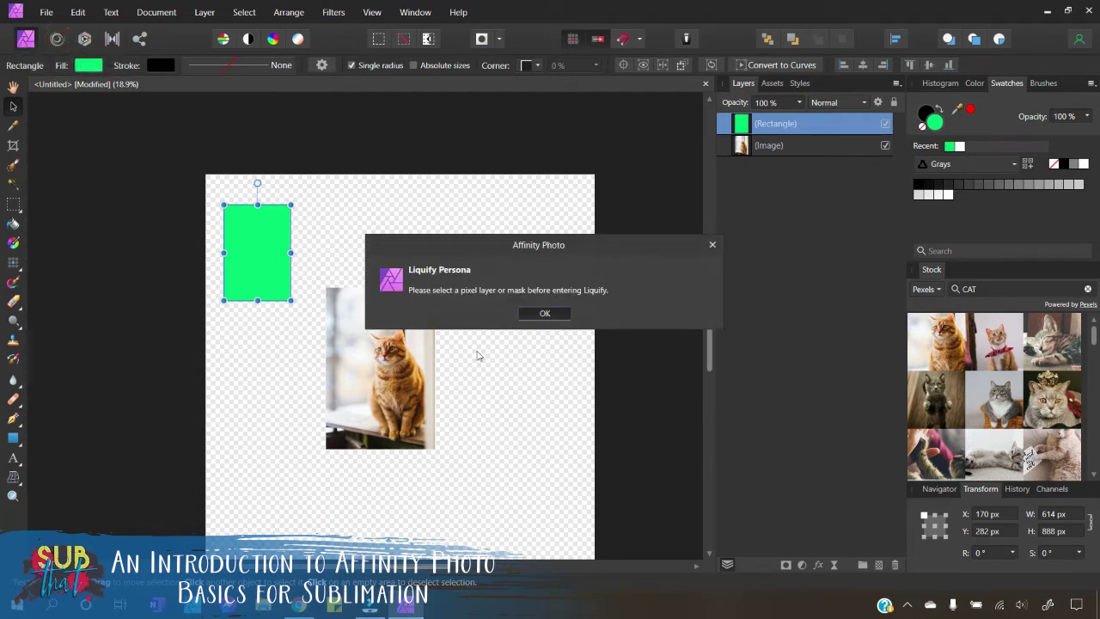
click(545, 313)
click(352, 381)
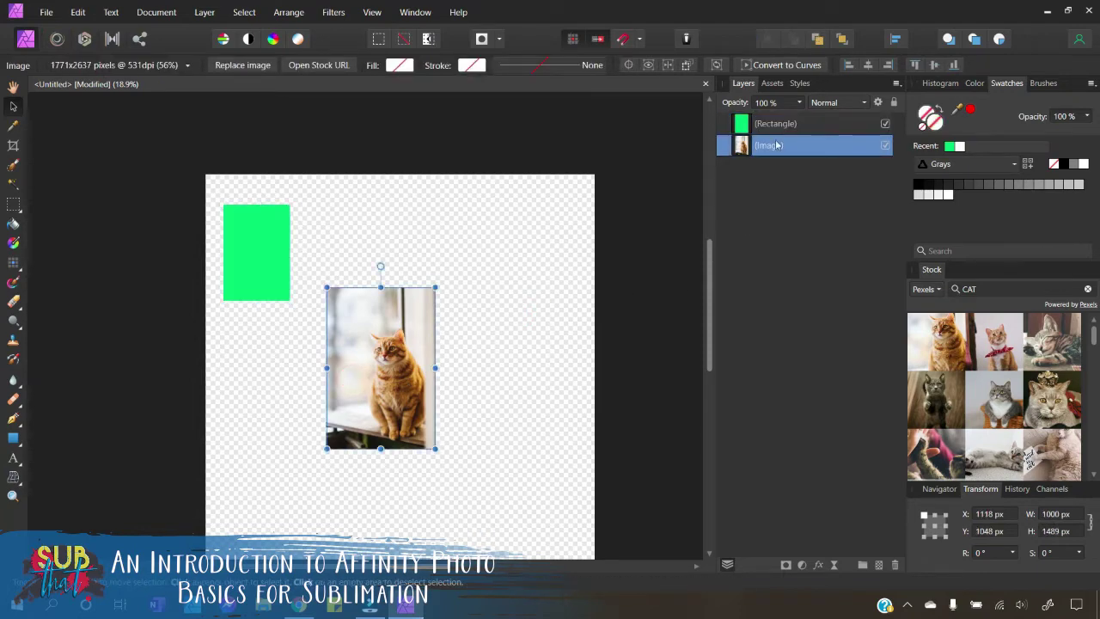
right_click(403, 346)
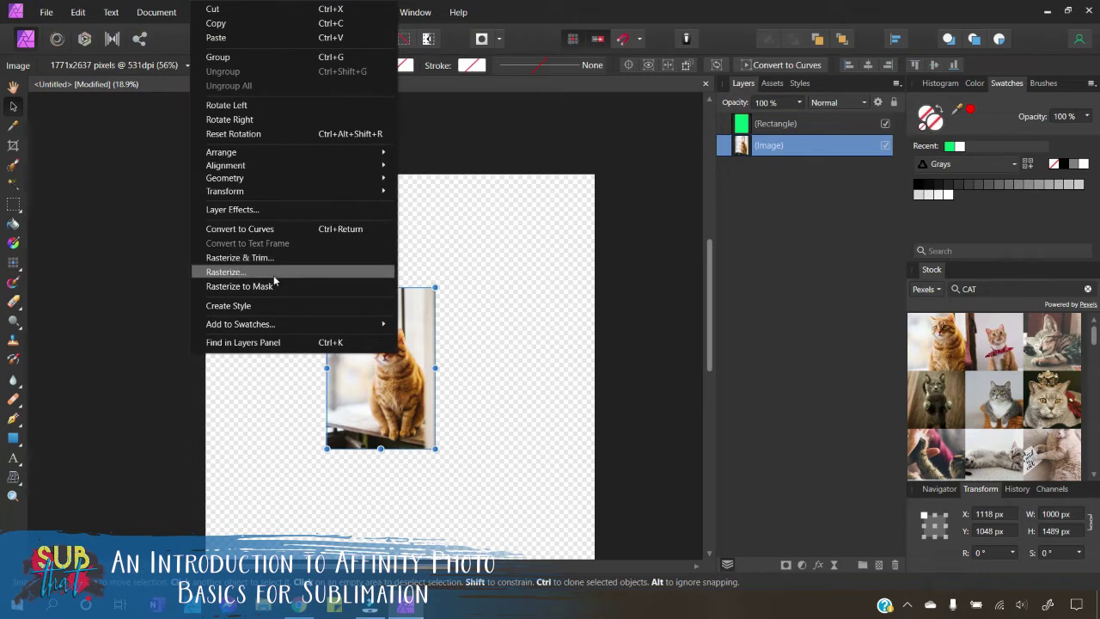
click(273, 275)
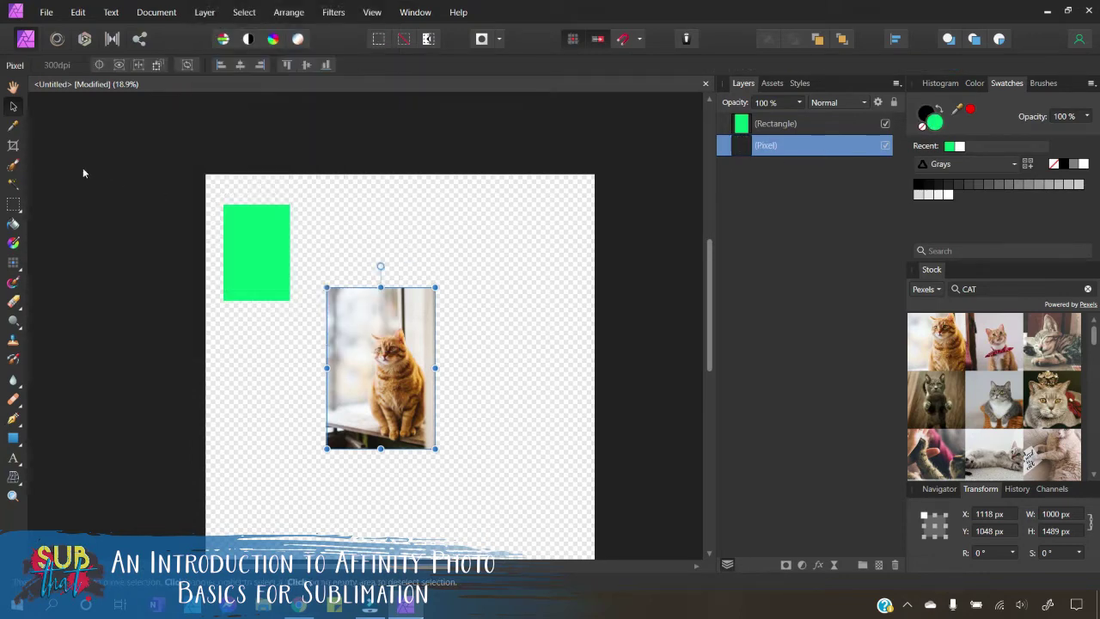
View the Liquify Persona for the rasterized cat layer and leave it without applying anything
click(57, 39)
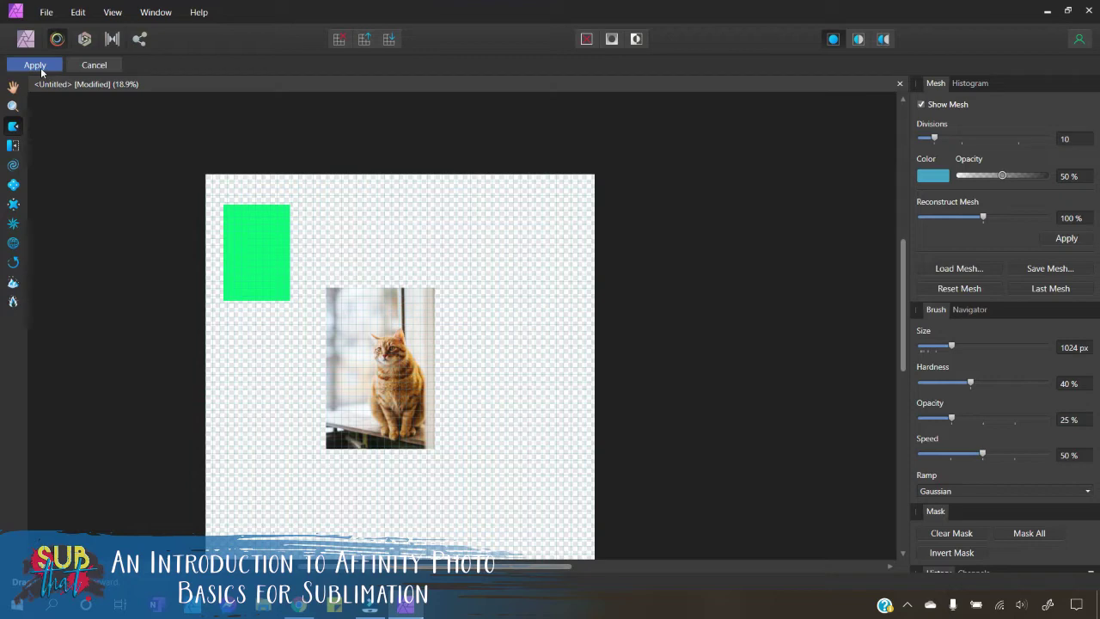
click(108, 66)
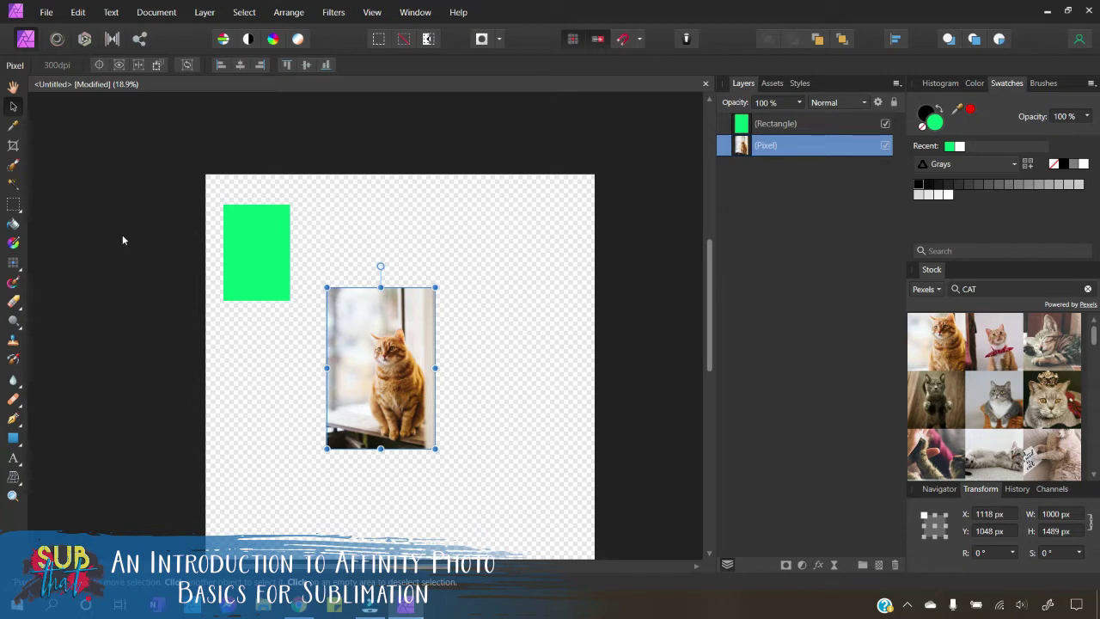
View the Develop Persona and the Tone Mapping Persona for the cat layer, cancelling each without applying changes
click(85, 40)
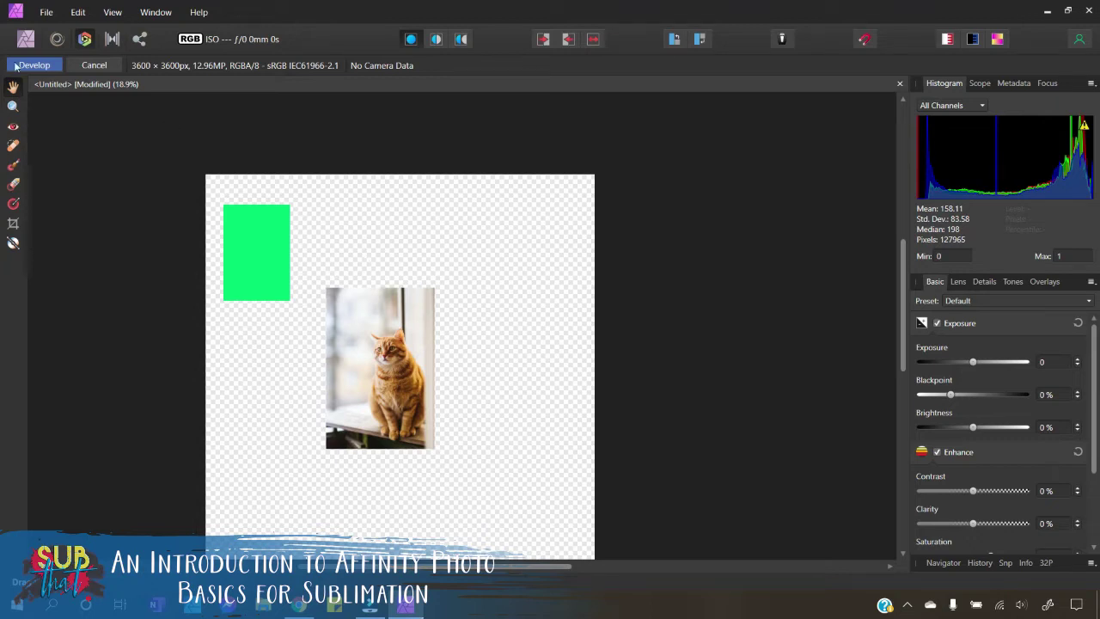
click(112, 39)
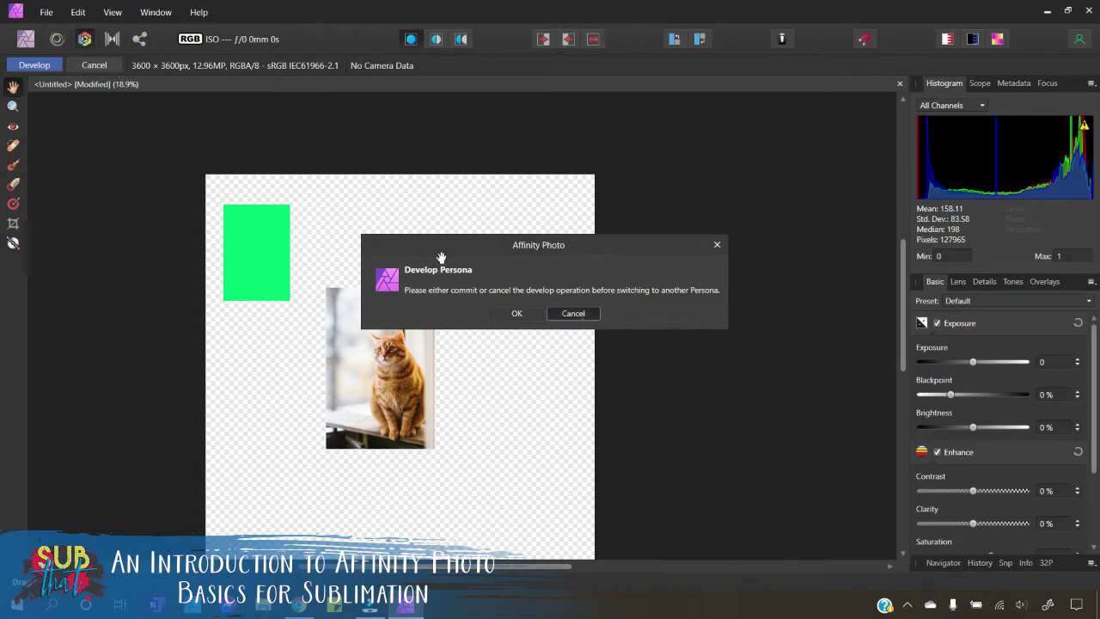
click(573, 314)
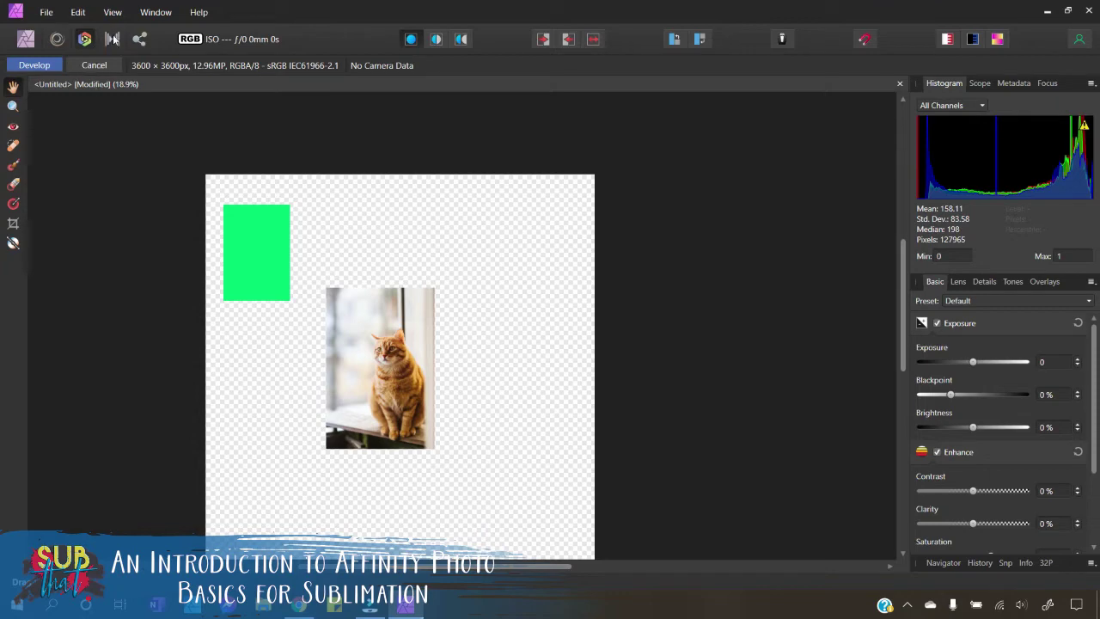
click(98, 66)
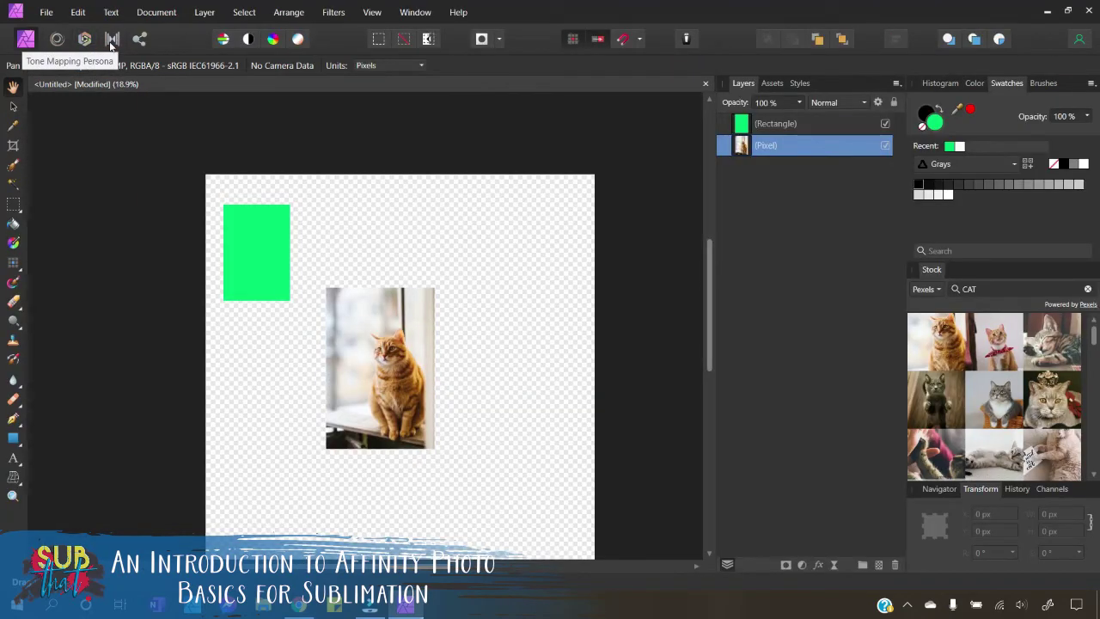
click(111, 42)
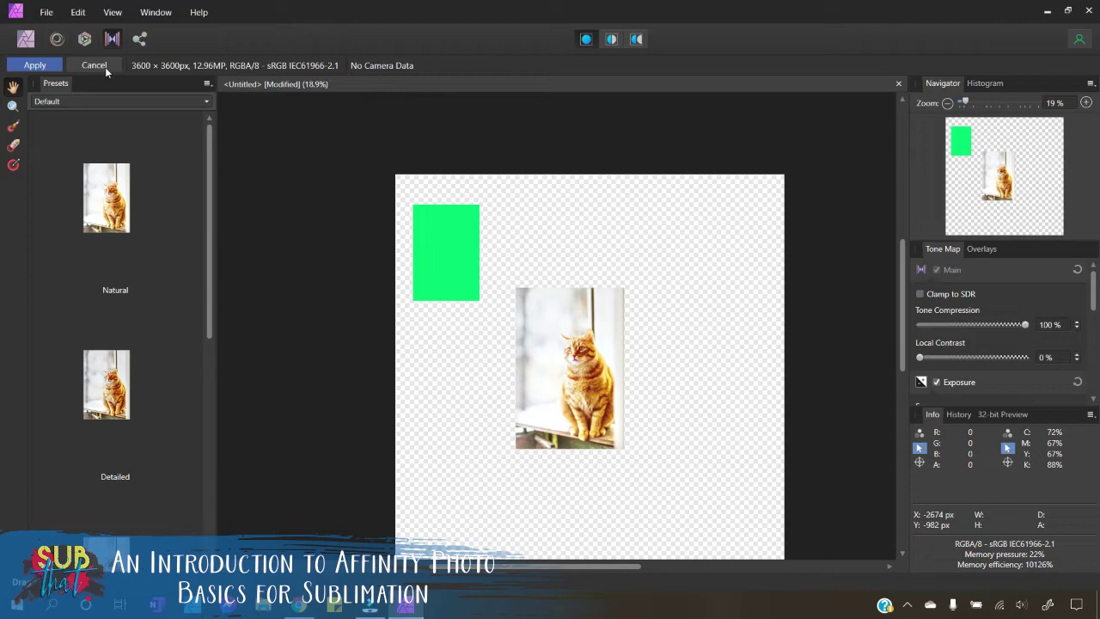
click(93, 65)
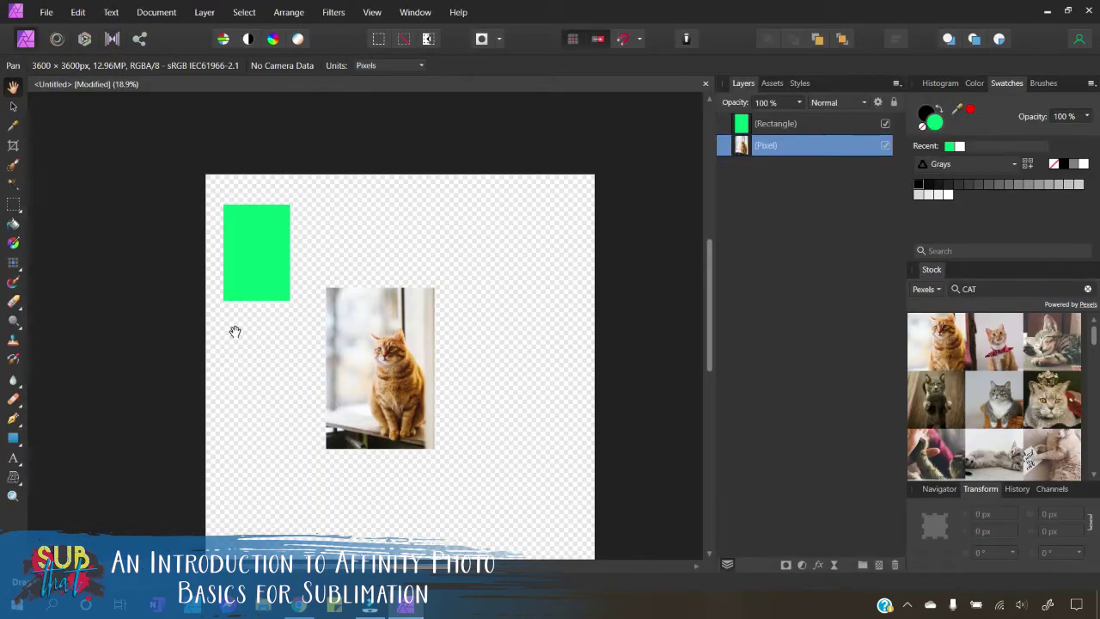
Create an export slice from the cat's pixel layer in the Export Persona, and return to the Photo Persona
click(140, 39)
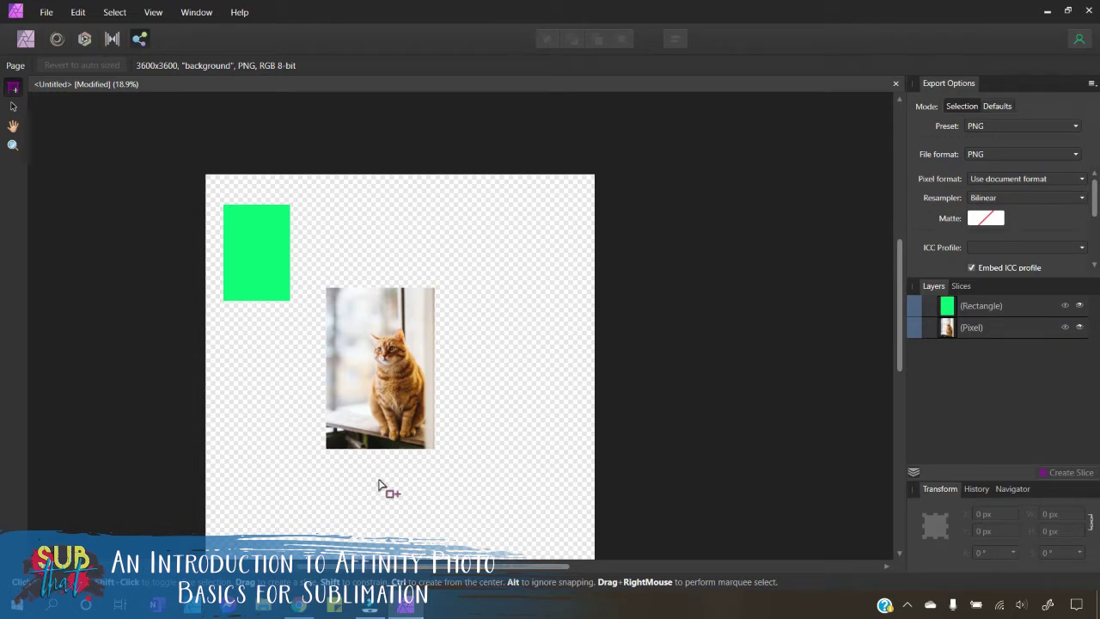
click(969, 331)
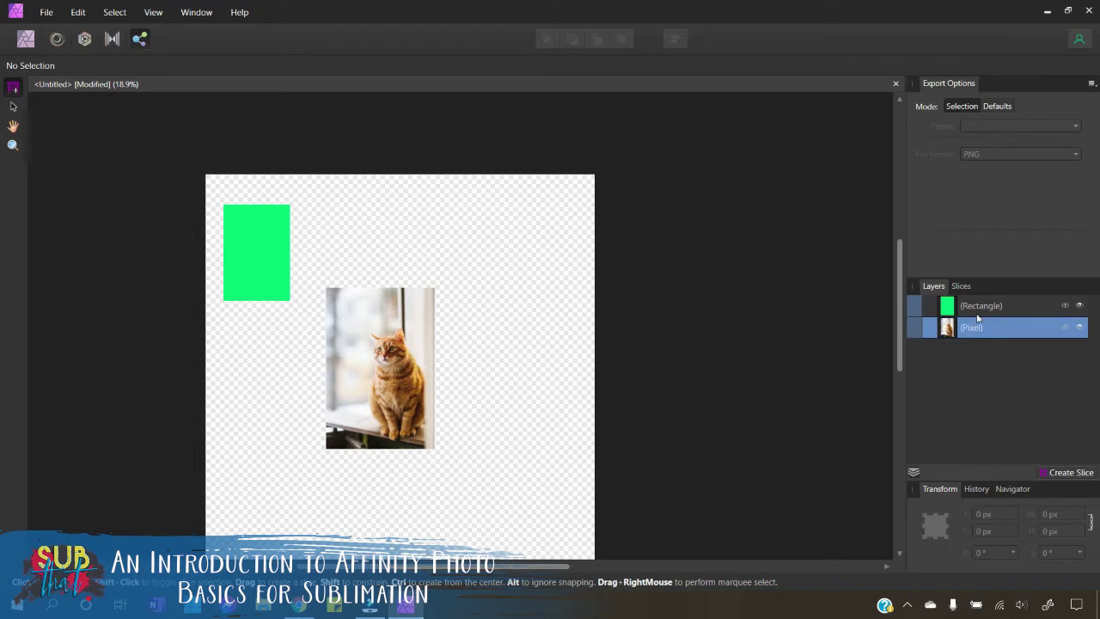
click(1079, 474)
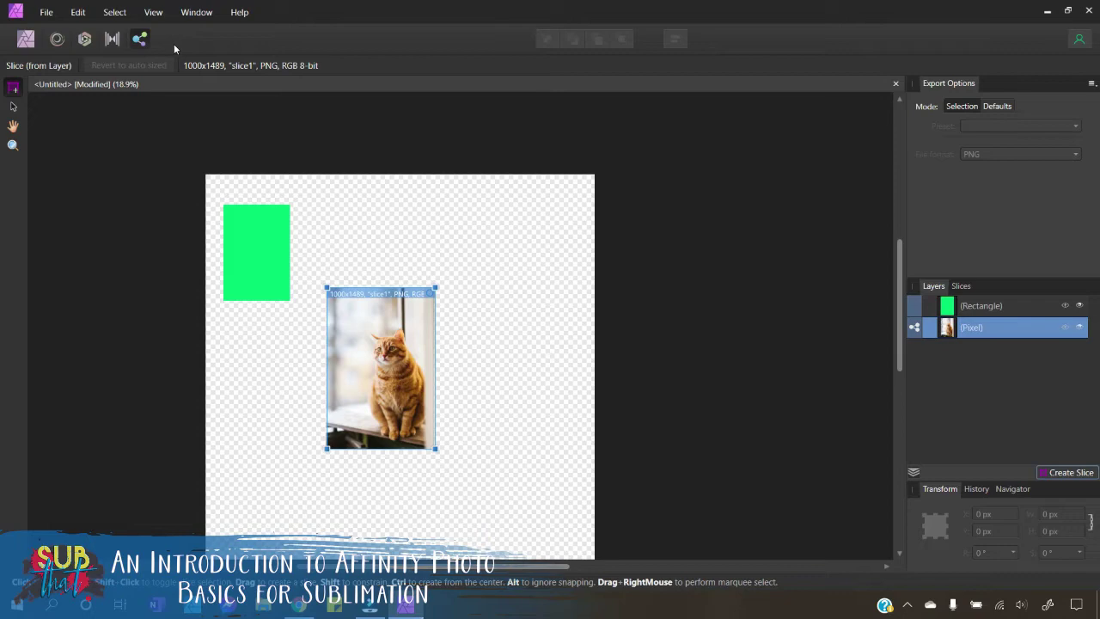
click(25, 39)
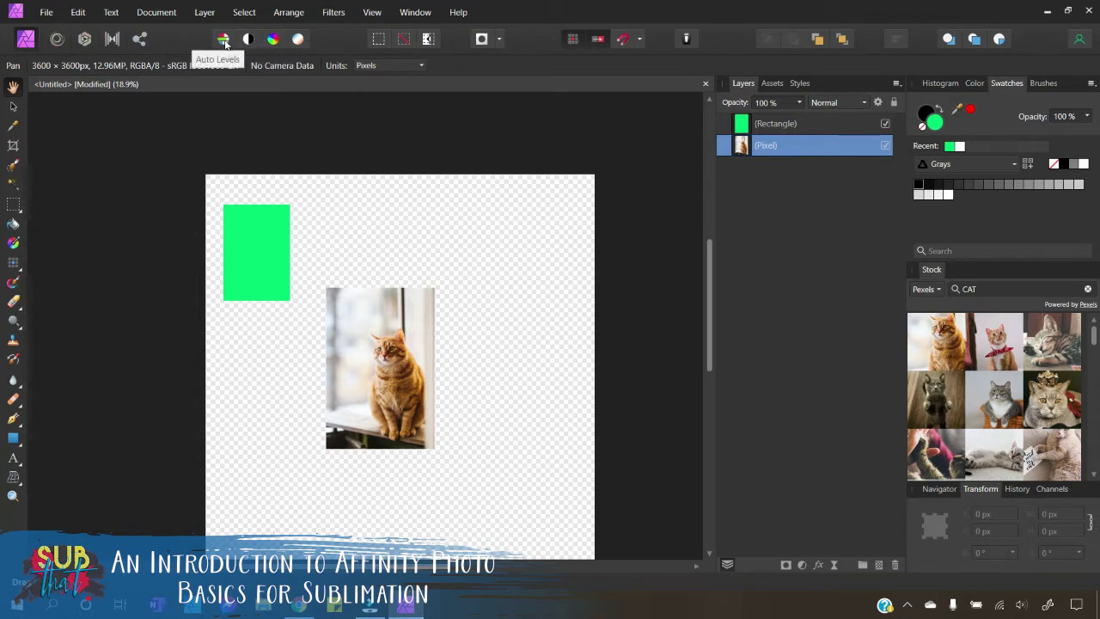
Show the Quick Mask display options without choosing one
click(498, 47)
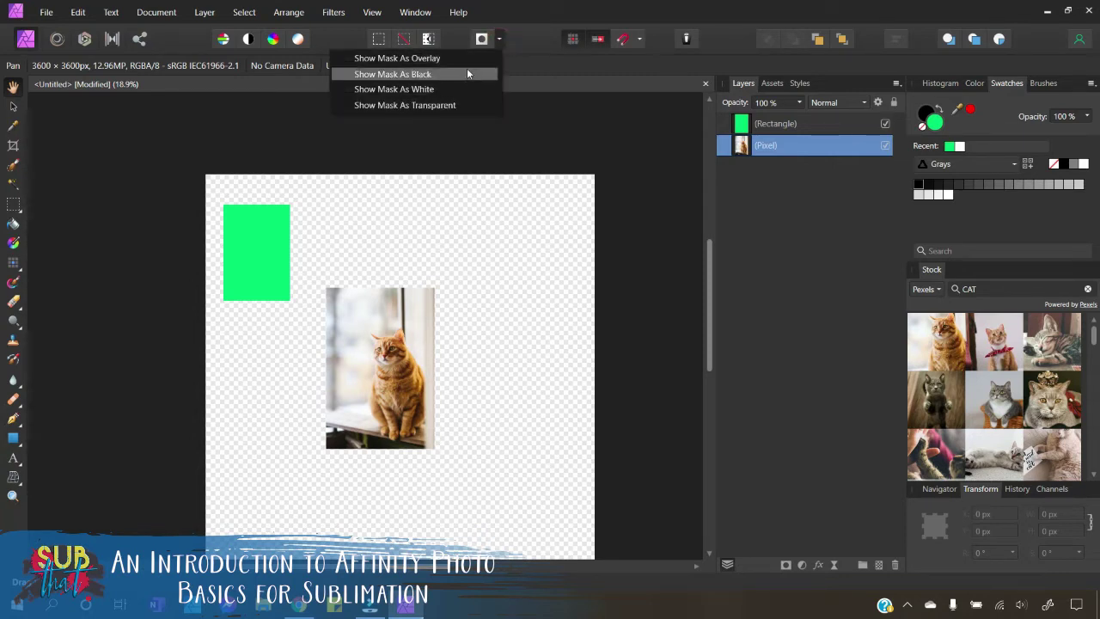
click(491, 228)
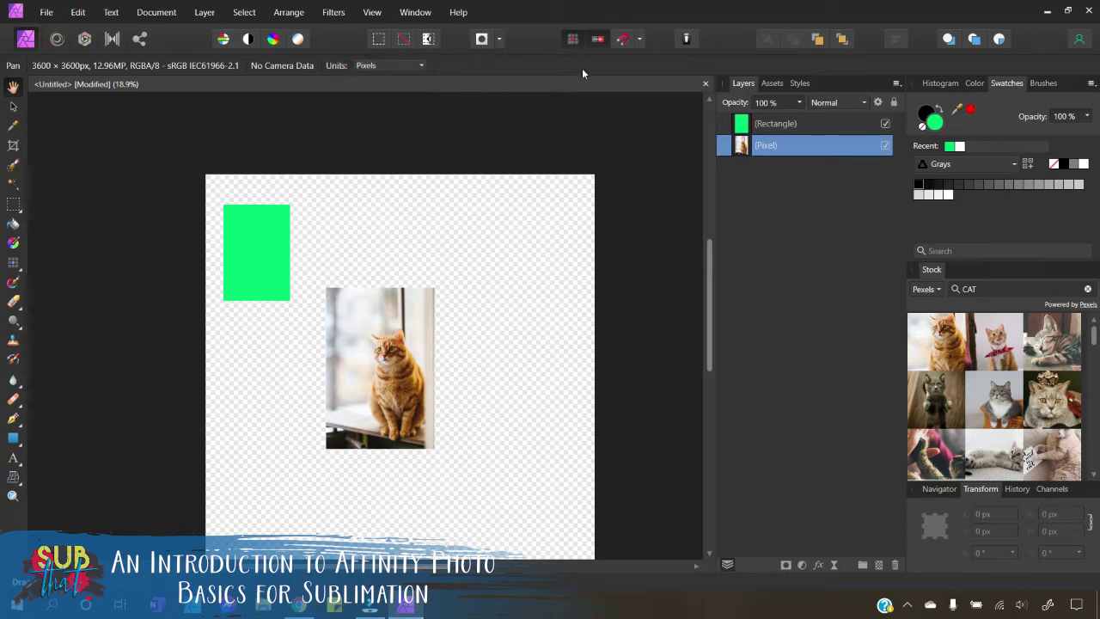
Enable snapping, and turn on the Snap to grid and Snap to baseline grid options
click(638, 40)
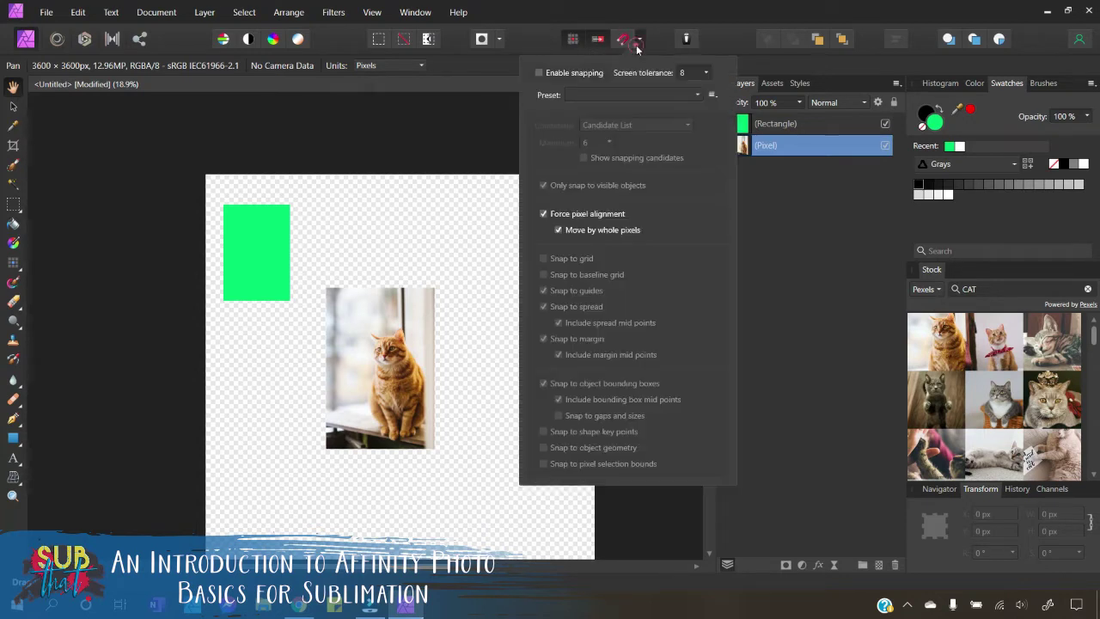
click(625, 40)
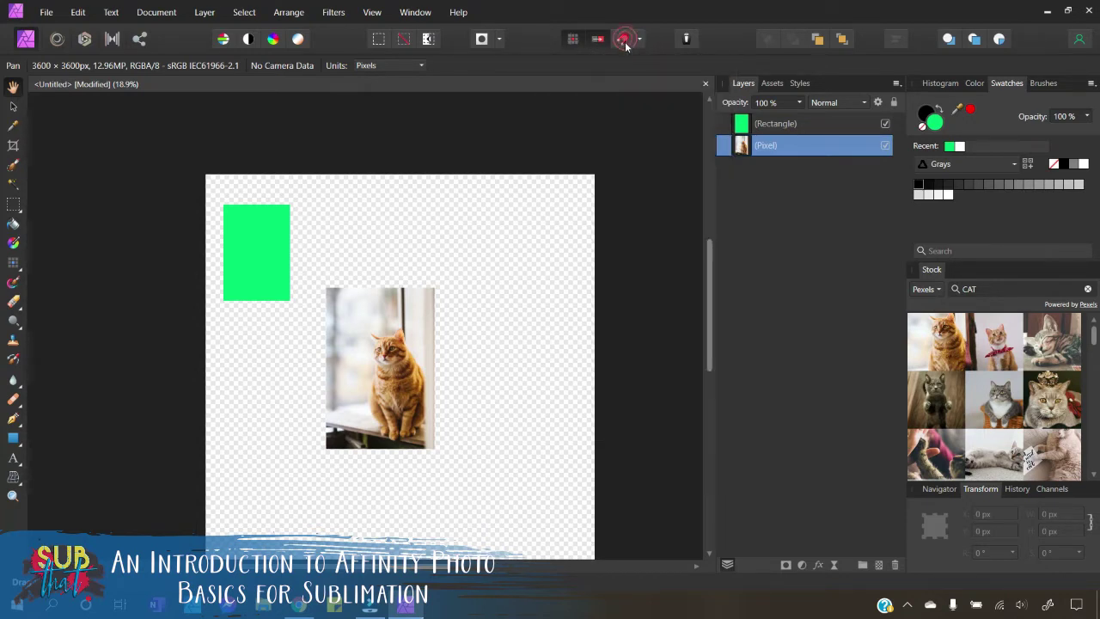
click(640, 39)
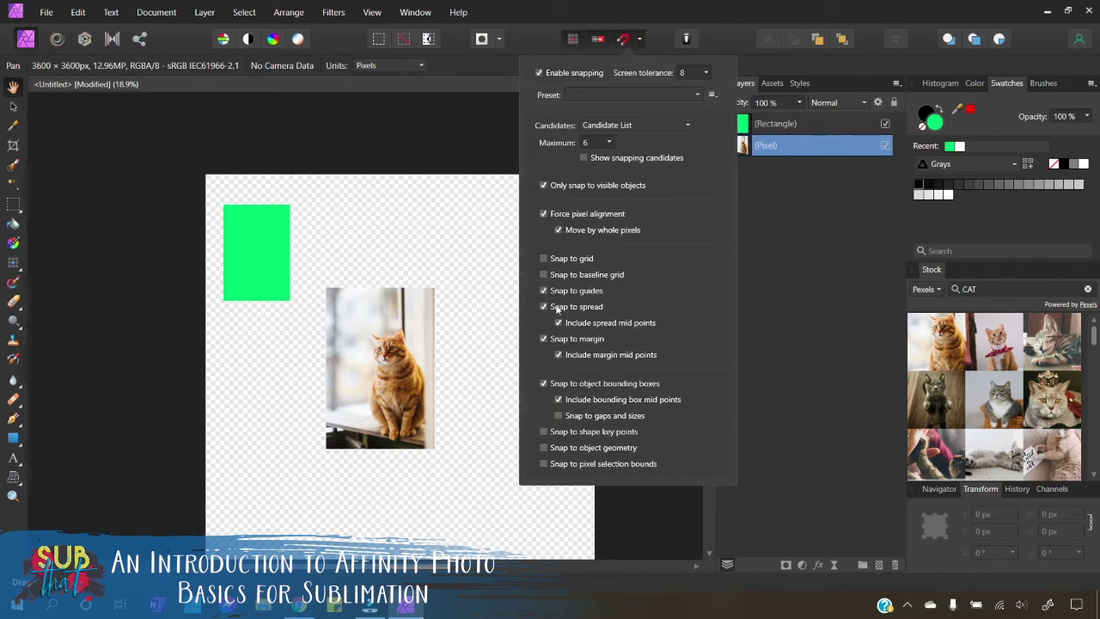
click(543, 258)
click(543, 274)
click(640, 39)
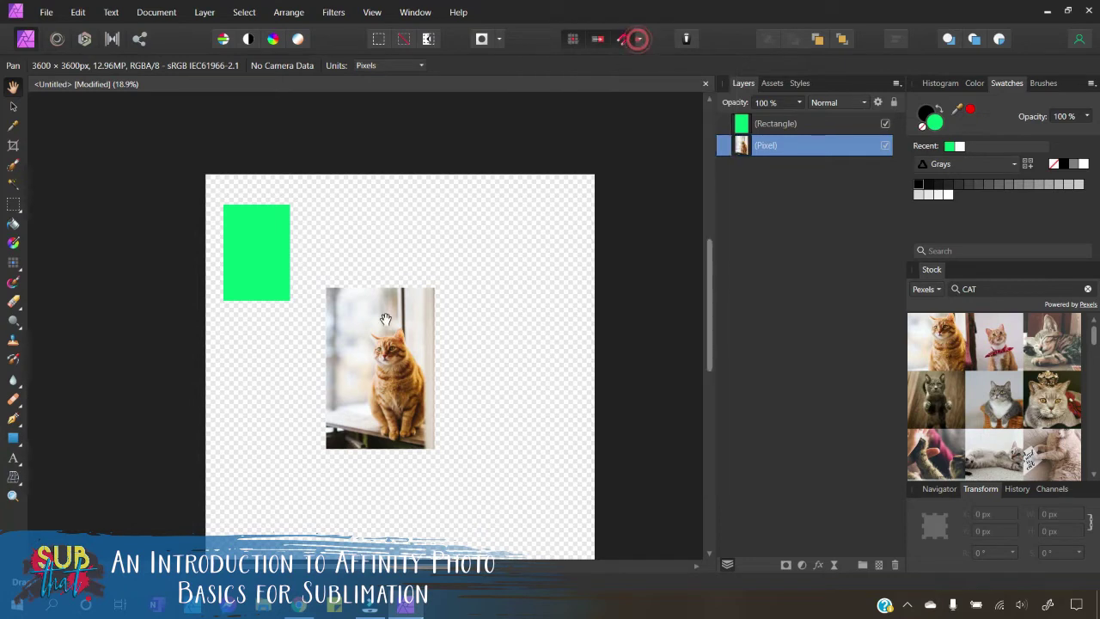
Move the cat photo with snapping active, enlarge it to about 1613 × 2401 px and reposition it beside the green rectangle
click(14, 105)
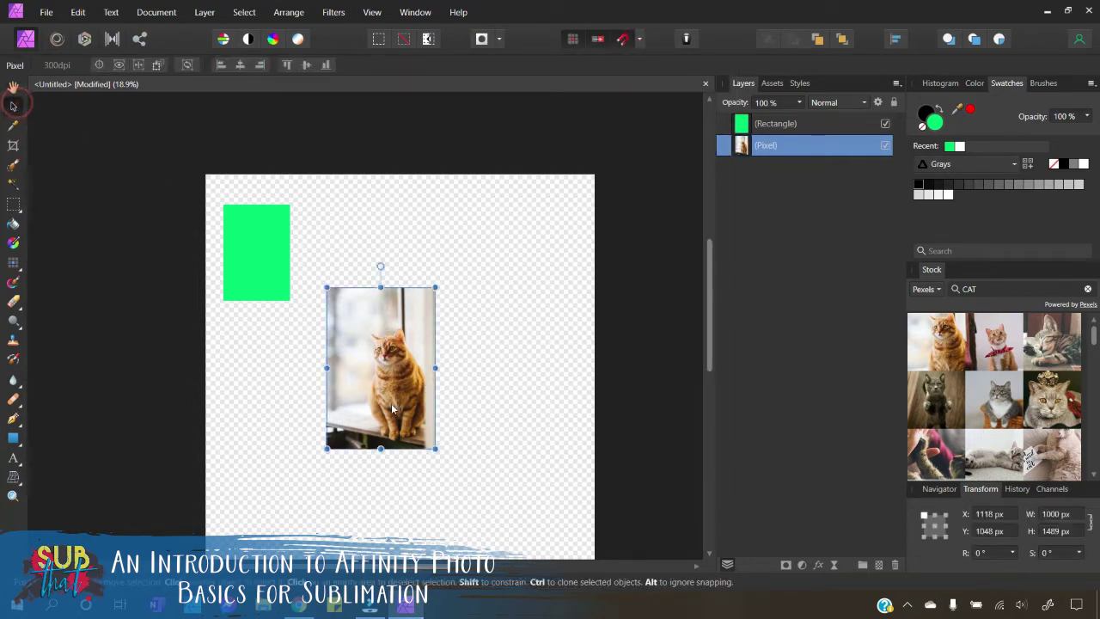
drag(389, 411, 432, 368)
scroll(425, 378, down, 3)
scroll(432, 368, up, 2)
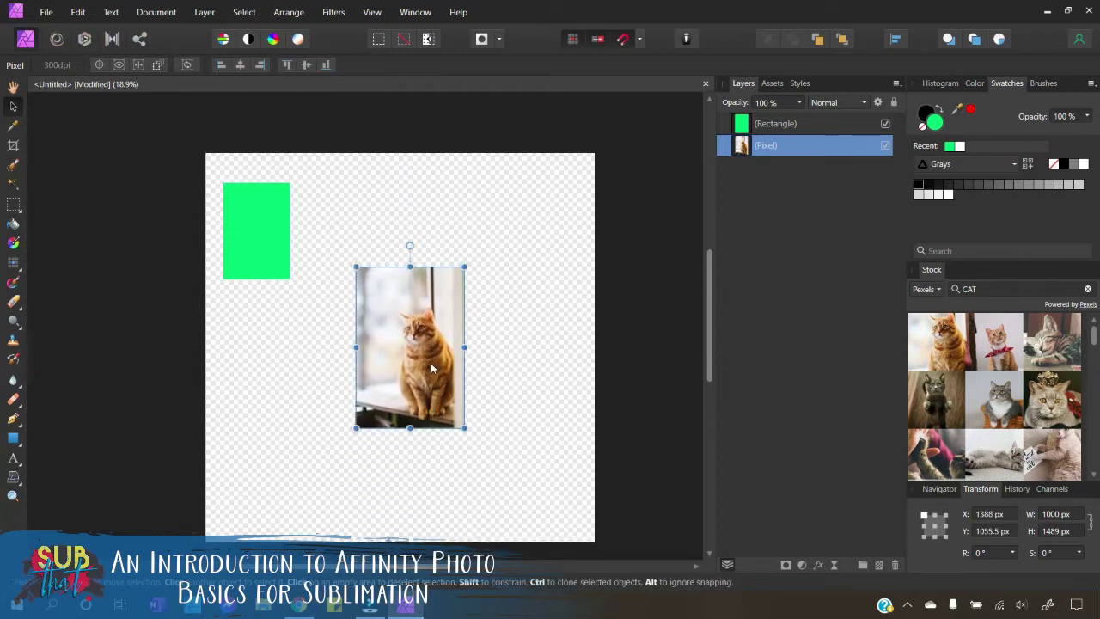
drag(464, 429, 440, 414)
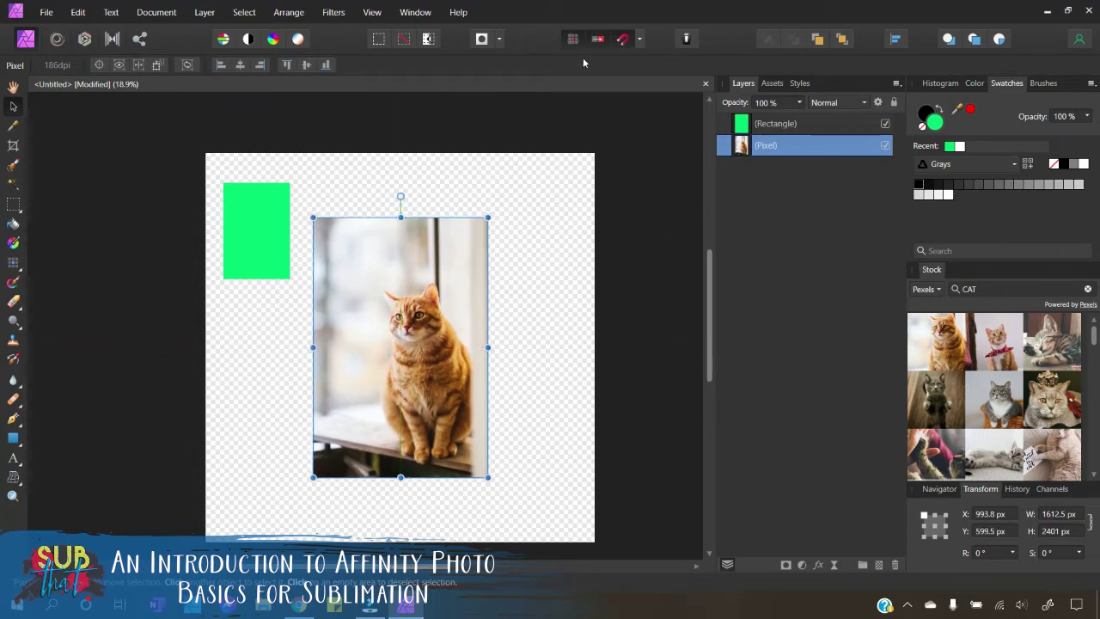
drag(377, 305, 393, 319)
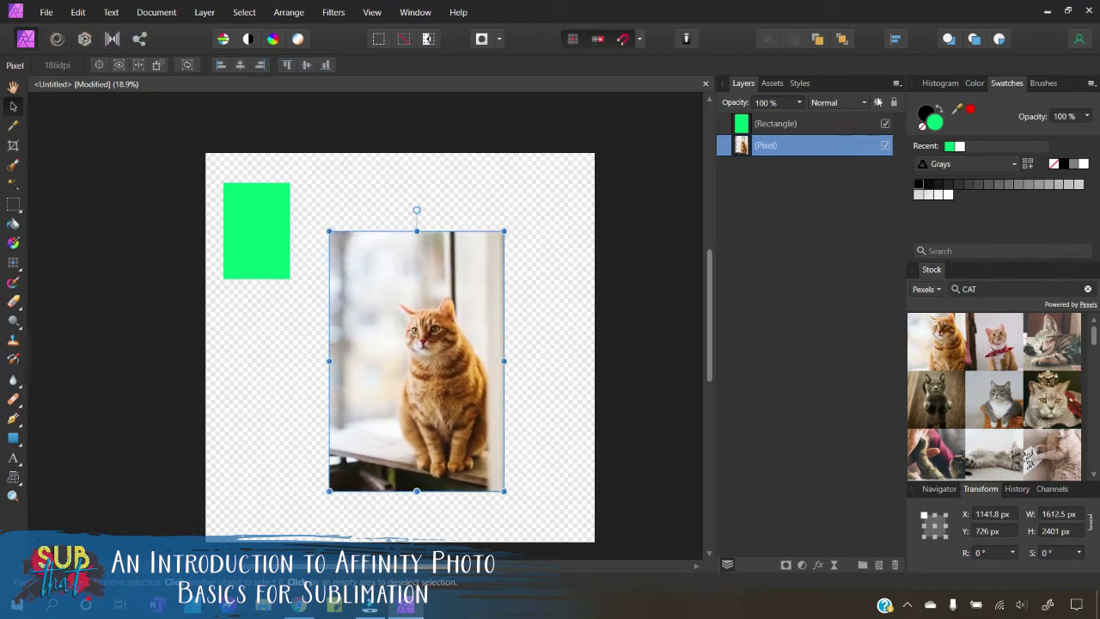
Align the cat photo horizontally to the centre of the spread and apply the alignment
click(897, 45)
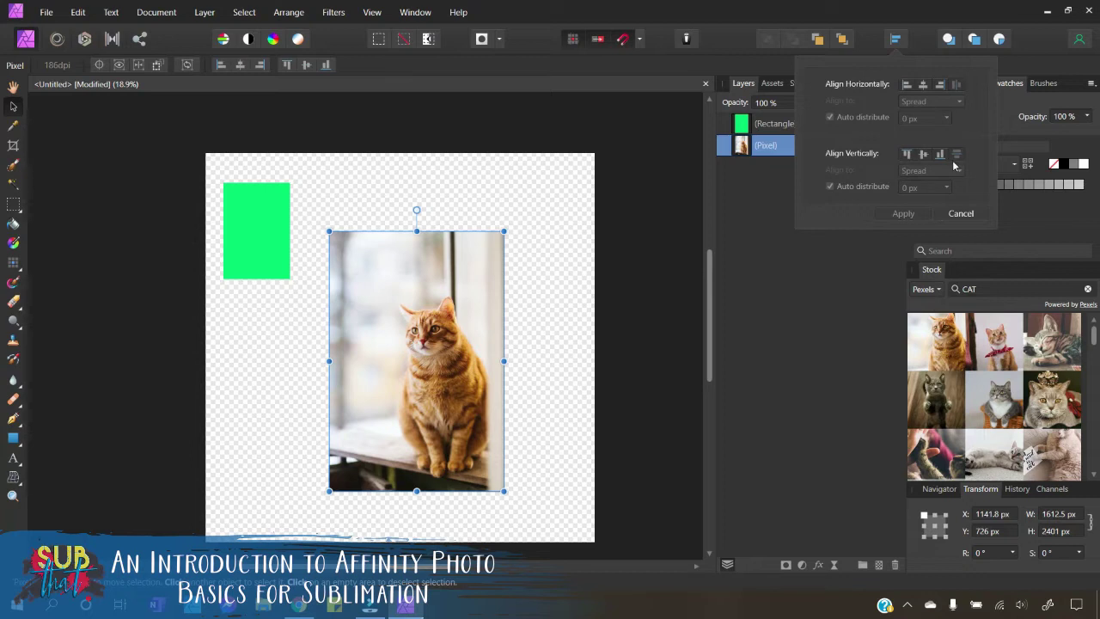
click(923, 84)
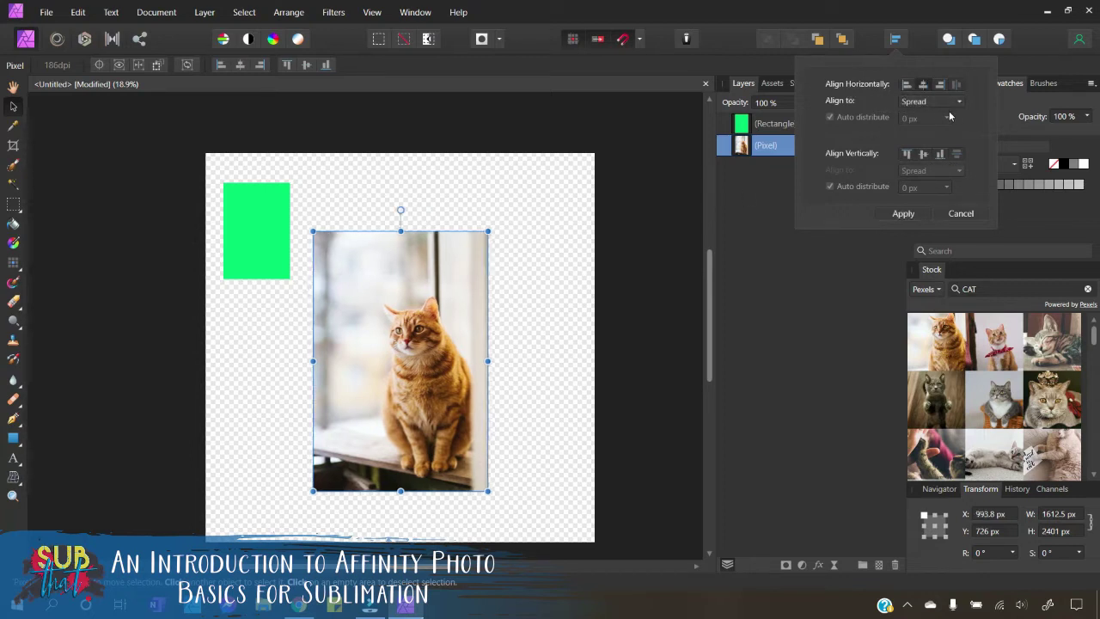
click(915, 102)
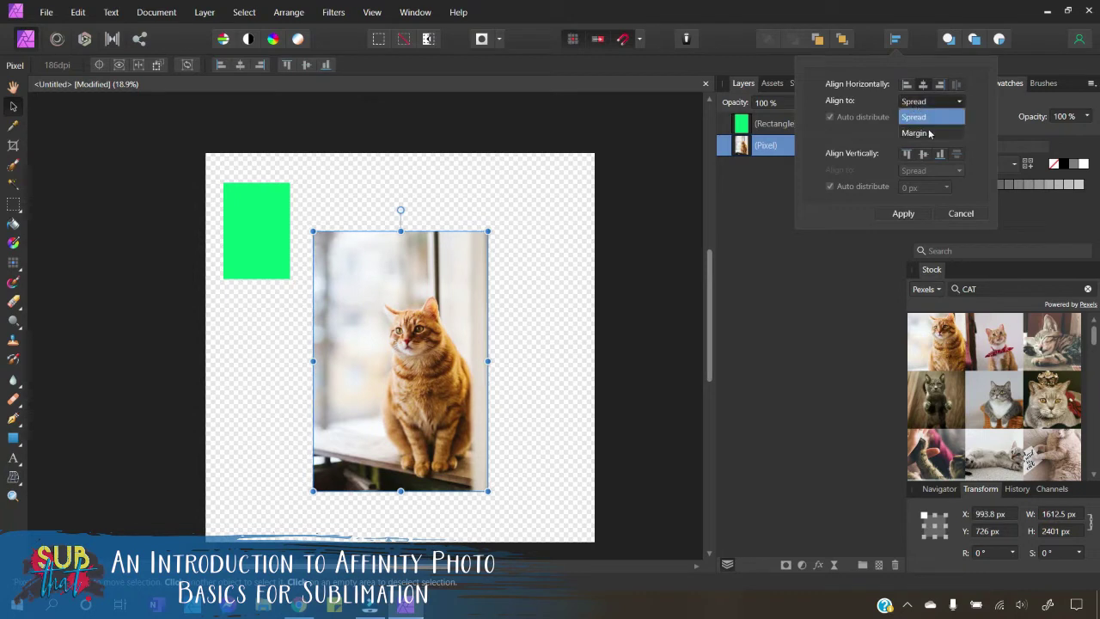
click(974, 127)
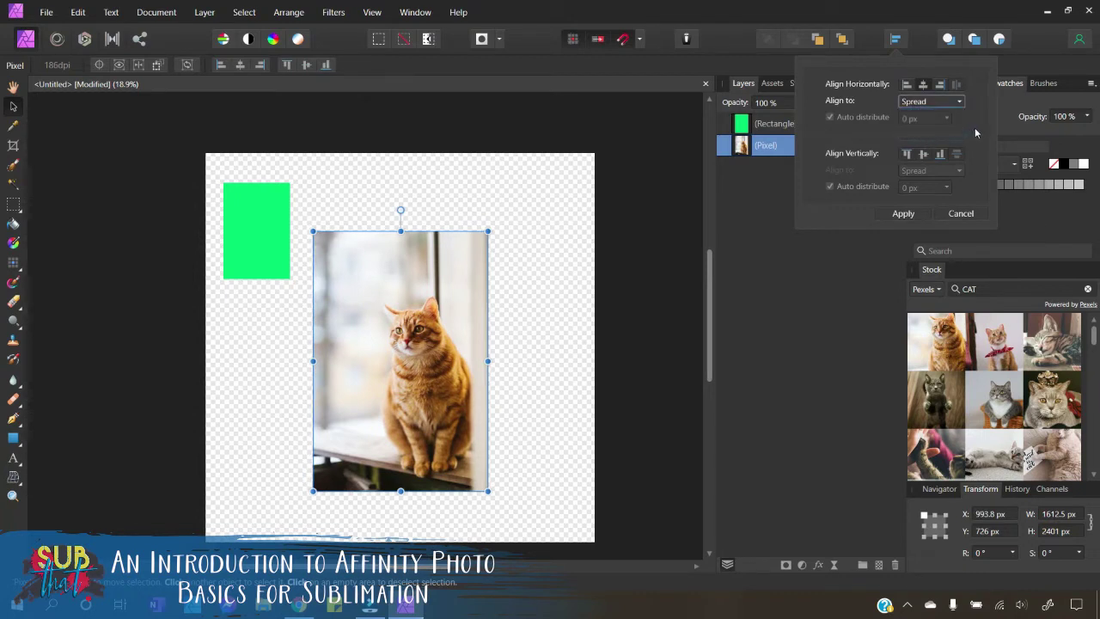
click(899, 215)
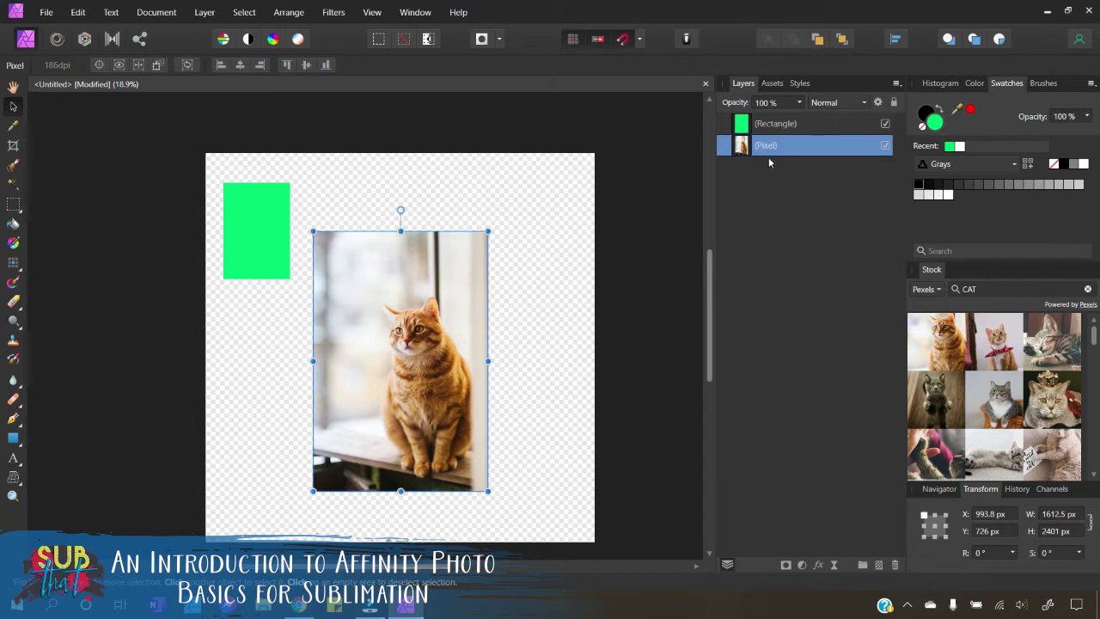
Enlarge the green rectangle to about 1513 × 2665 px and place it so that it partly covers the cat photo
drag(287, 232, 373, 264)
drag(384, 331, 481, 519)
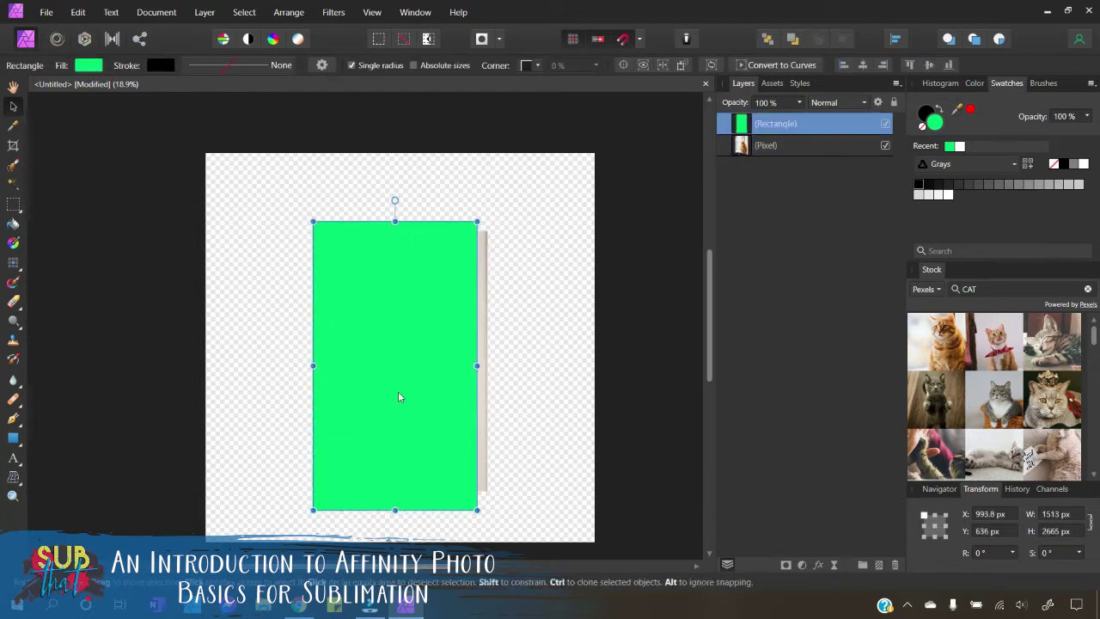
drag(407, 393, 346, 393)
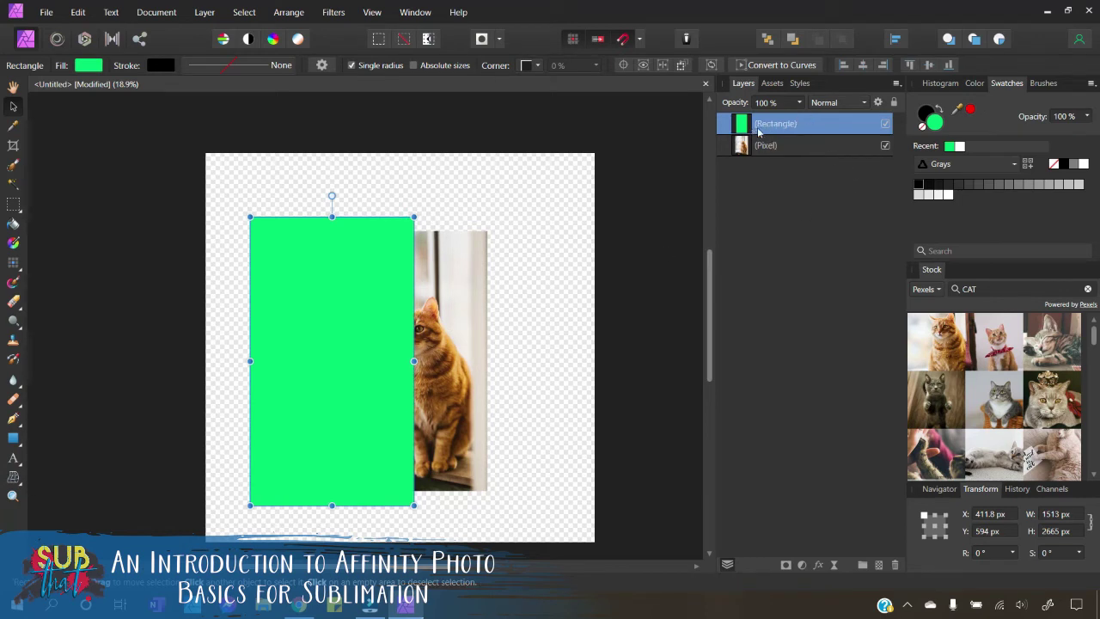
Reorder the layers so the green rectangle sits beneath the cat's pixel layer
drag(746, 127, 744, 160)
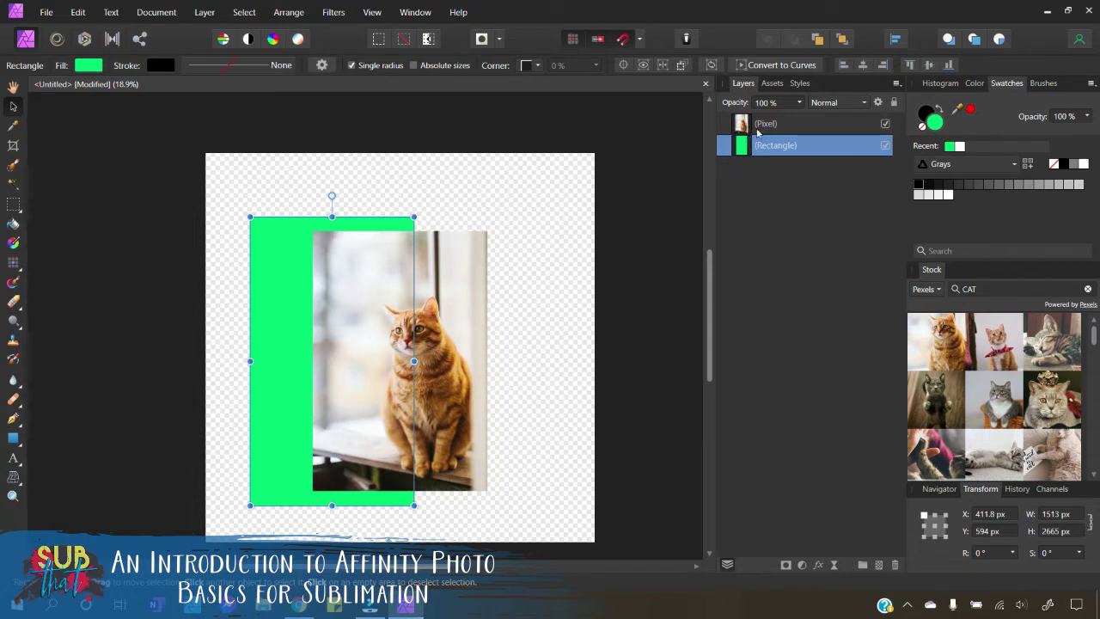
mouse_move(759, 129)
mouse_down()
mouse_move(761, 119)
mouse_move(763, 129)
mouse_up()
drag(556, 276, 516, 281)
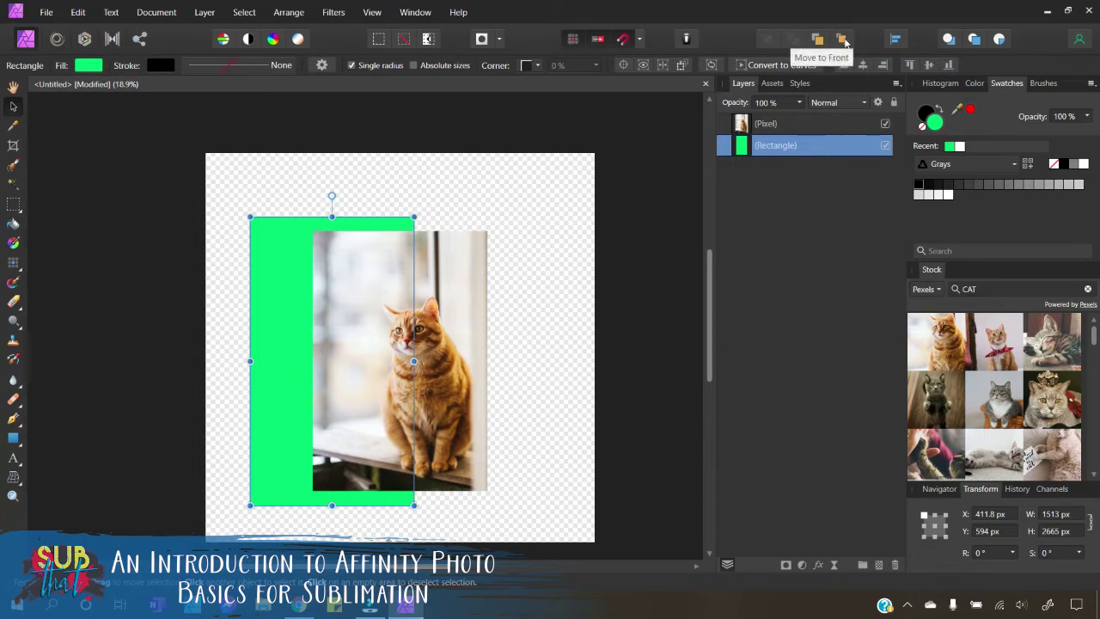
Bring the green rectangle forward, send it to the back again, and select the cat photo and the rectangle in turn
click(818, 41)
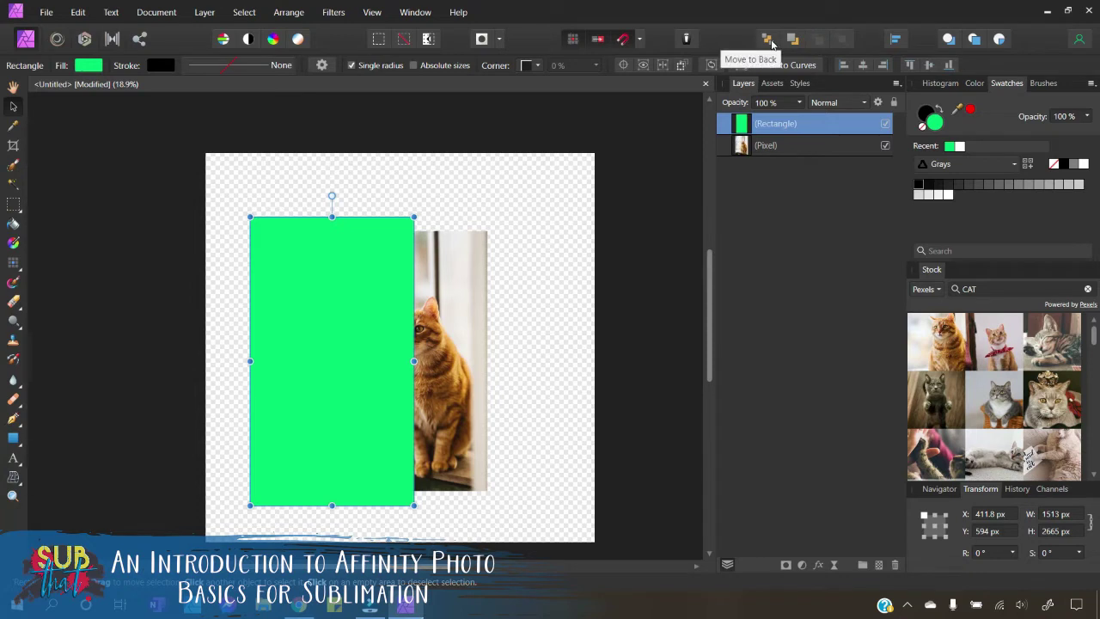
click(769, 40)
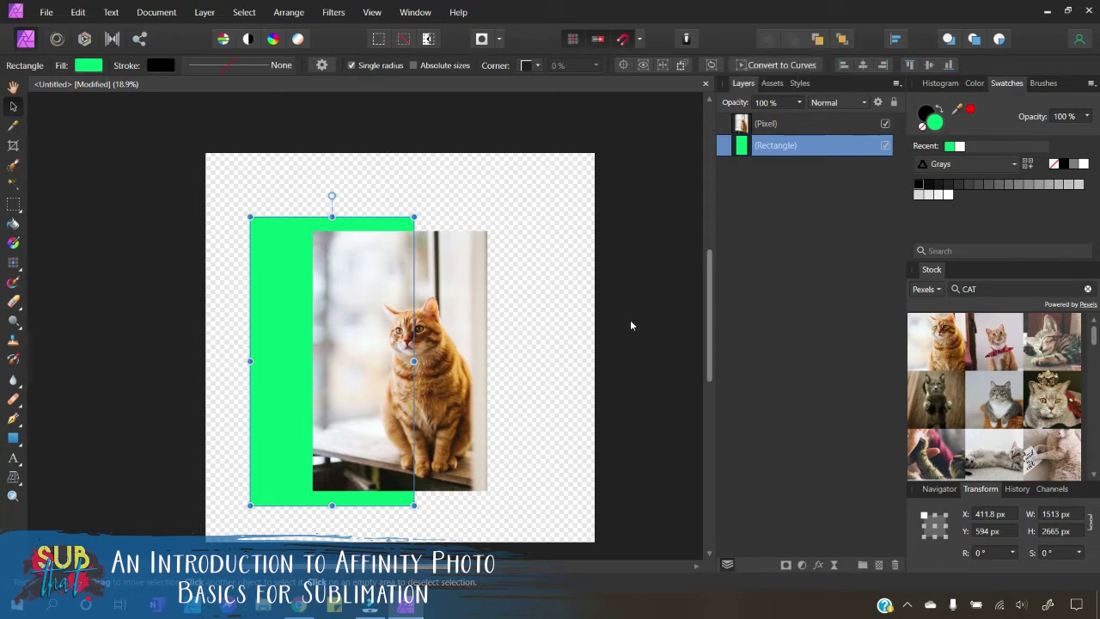
click(496, 314)
click(371, 351)
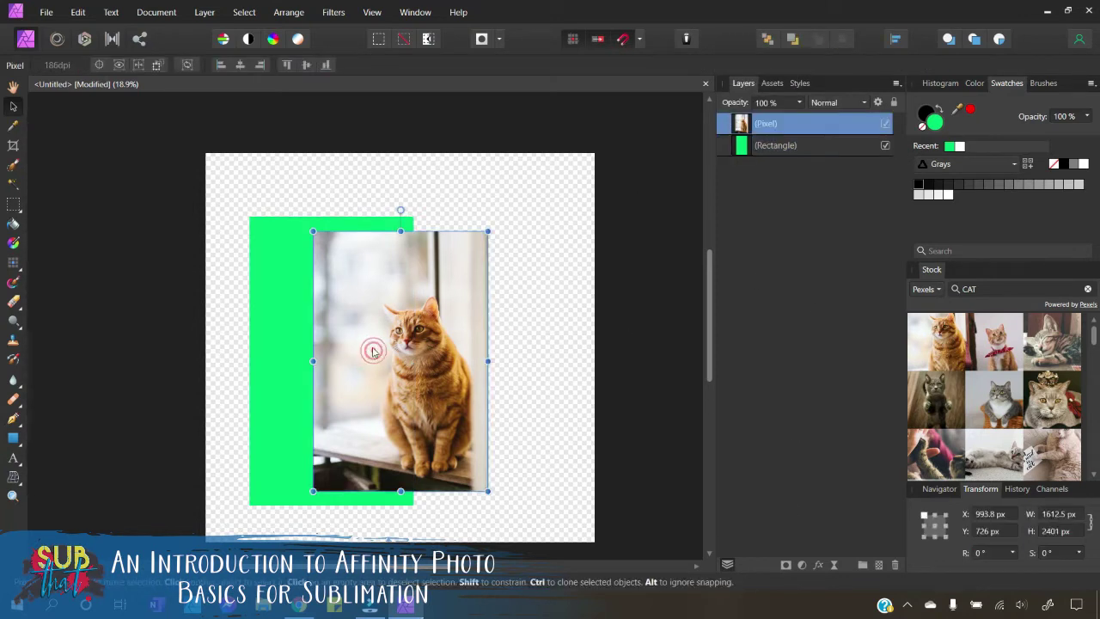
click(271, 297)
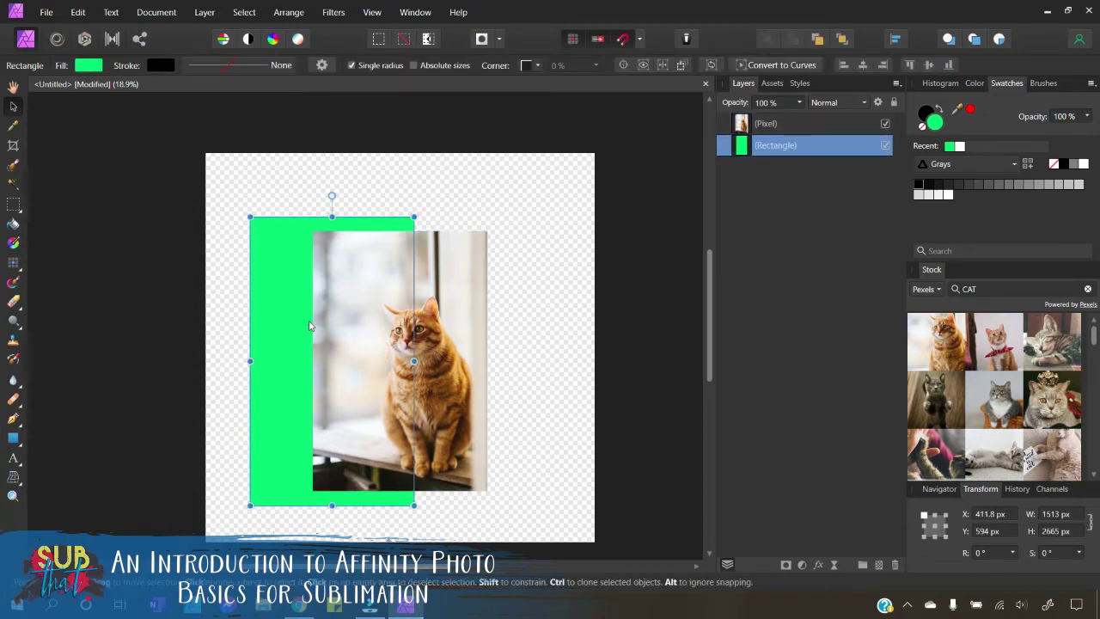
Save the document as an Affinity file named "affinity photo demo" in the Downloads folder
click(51, 15)
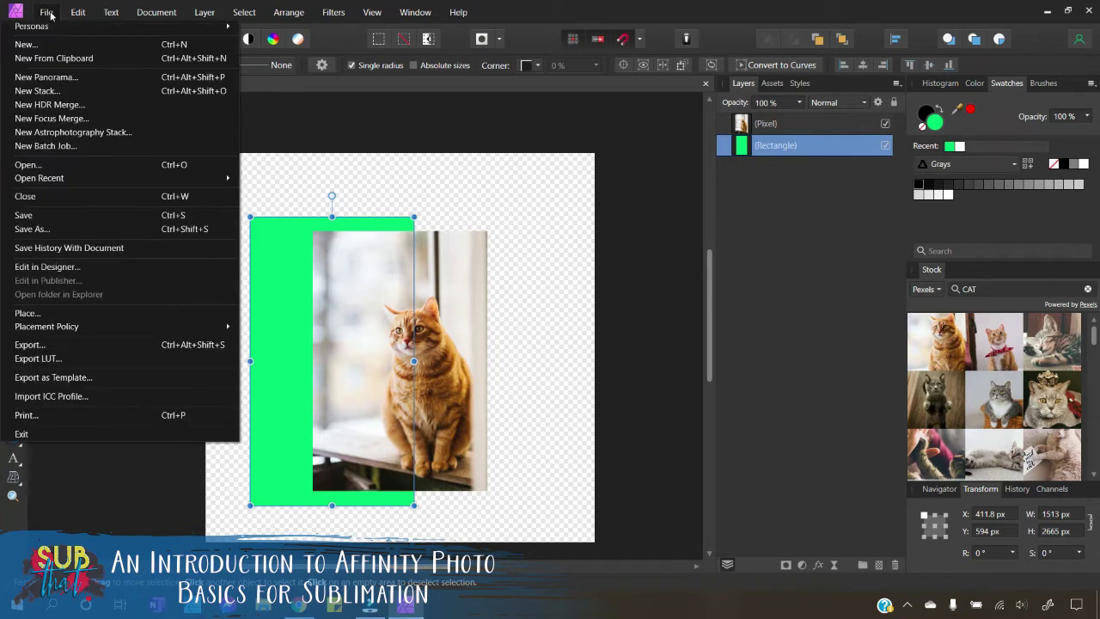
click(56, 230)
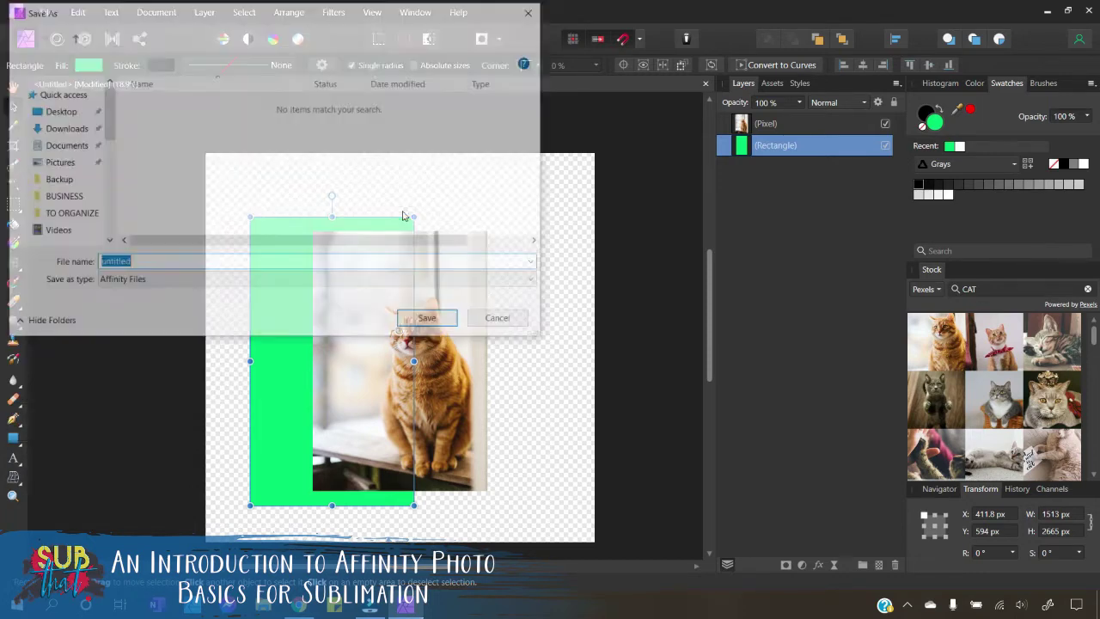
drag(108, 158, 107, 89)
click(63, 128)
click(174, 263)
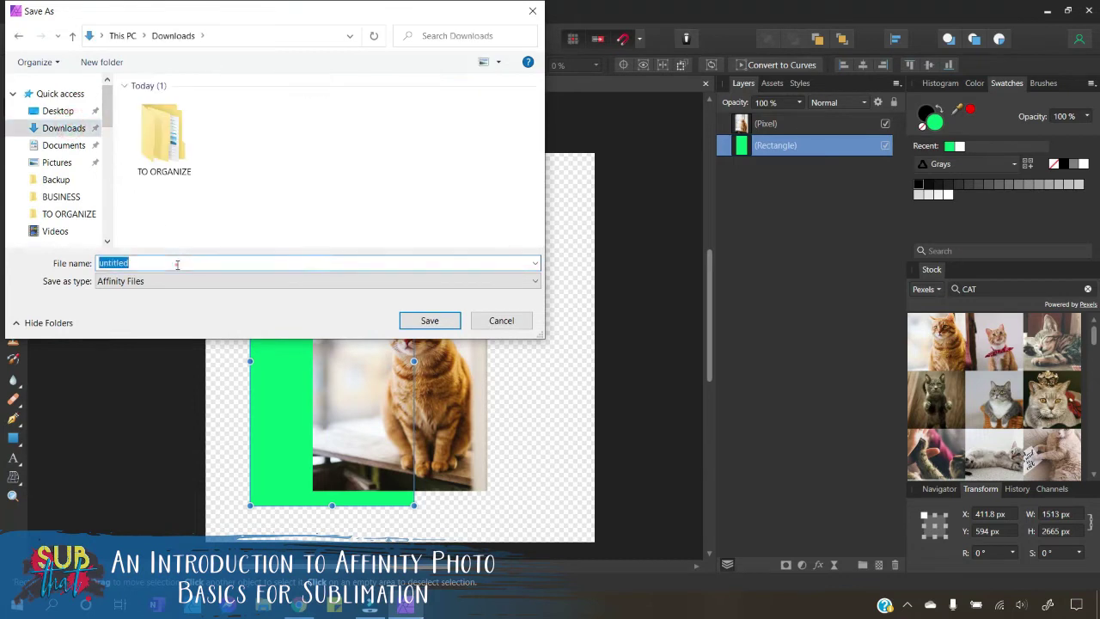
text(finity photo demo)
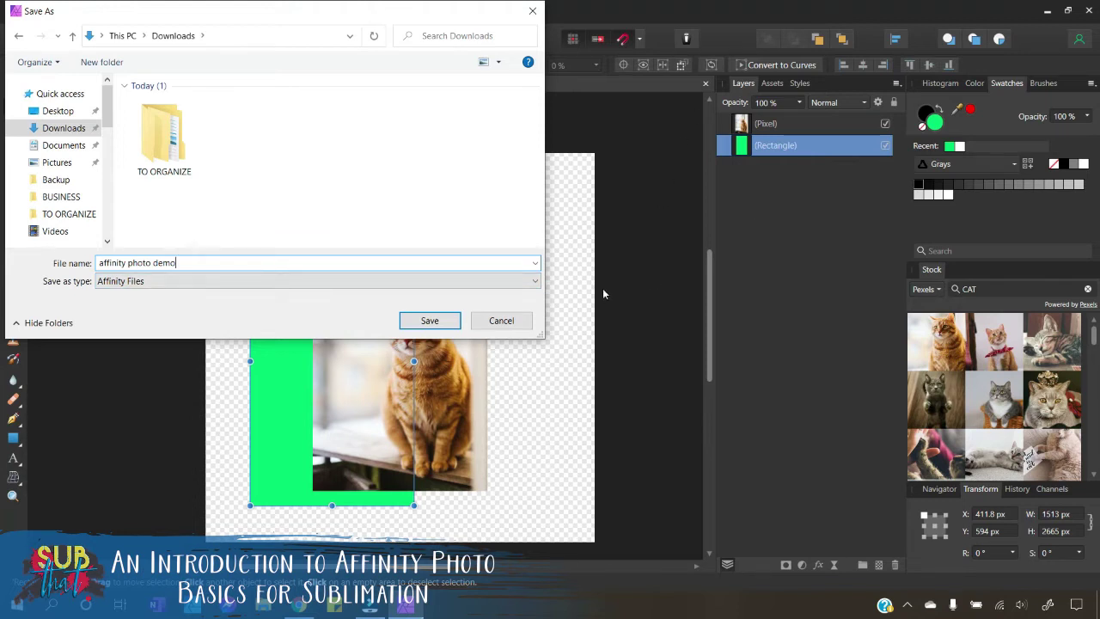
click(430, 321)
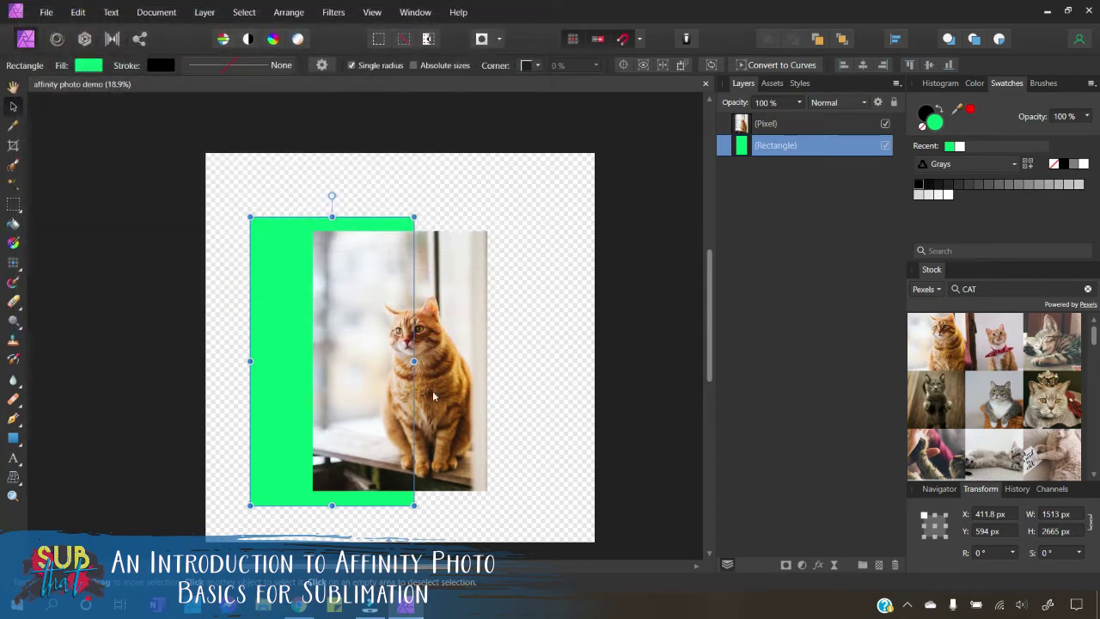
Export the whole document as a 3600 × 3600 px PNG named "affinity photo demo" to the Downloads folder
click(514, 407)
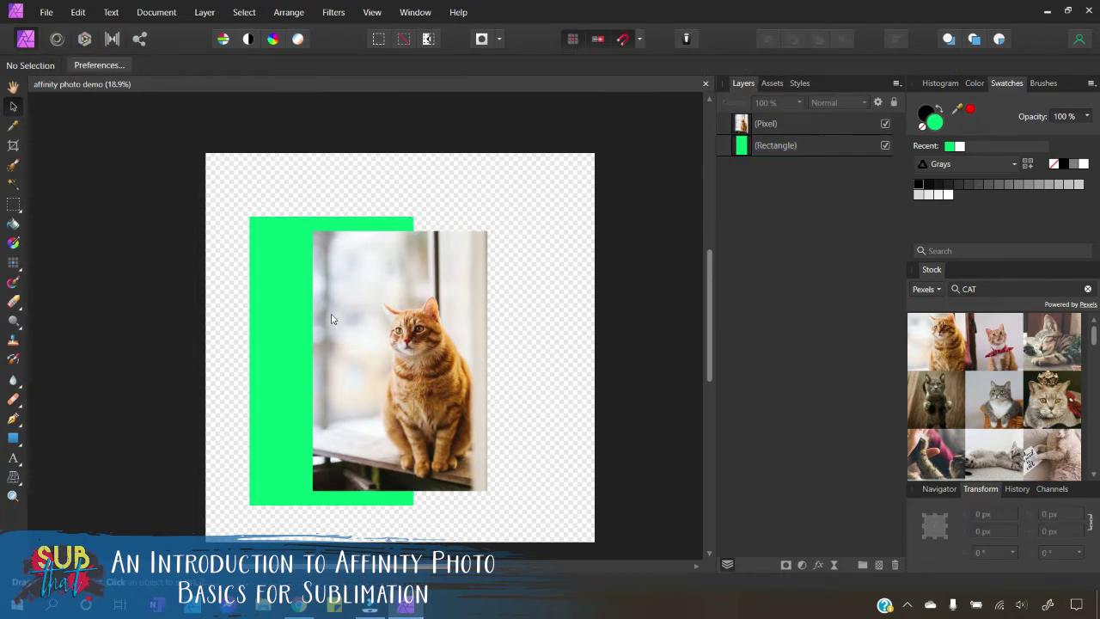
click(43, 12)
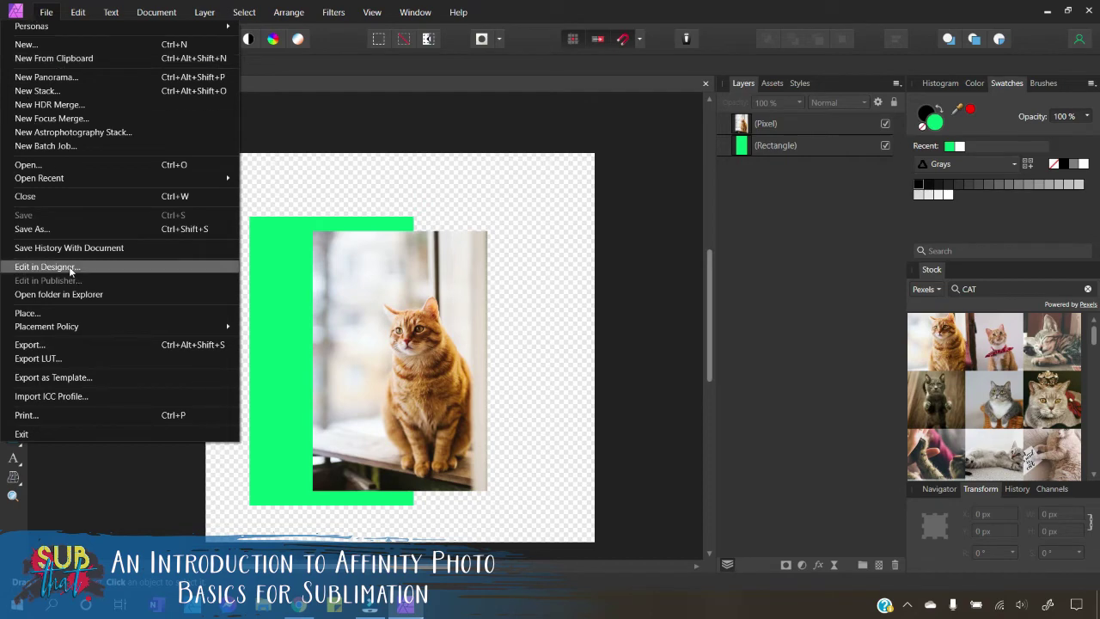
click(27, 347)
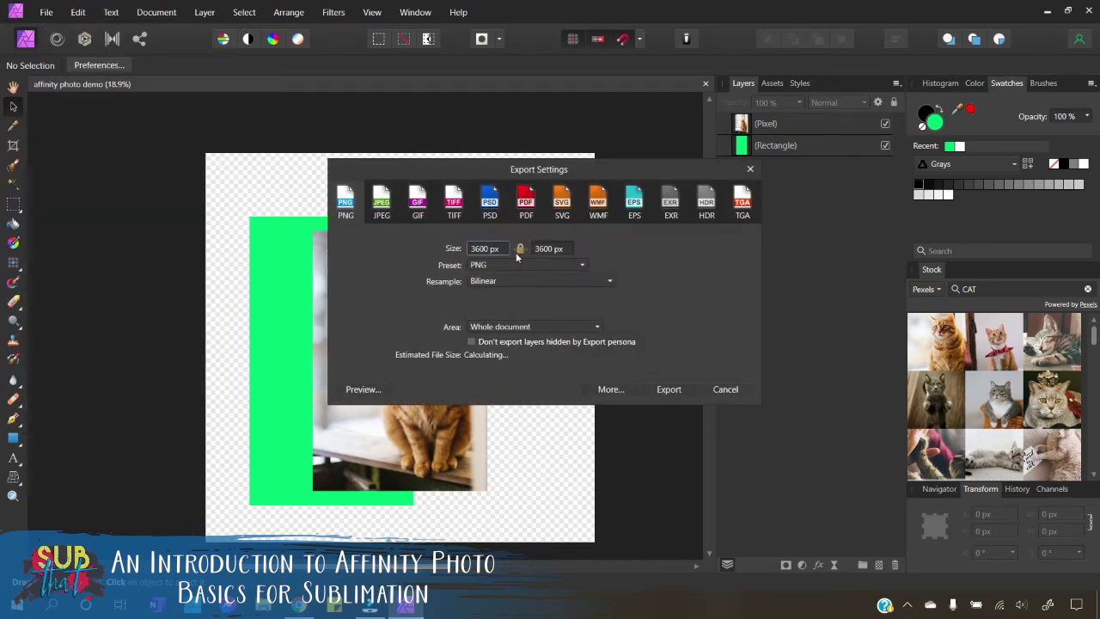
click(500, 330)
click(501, 341)
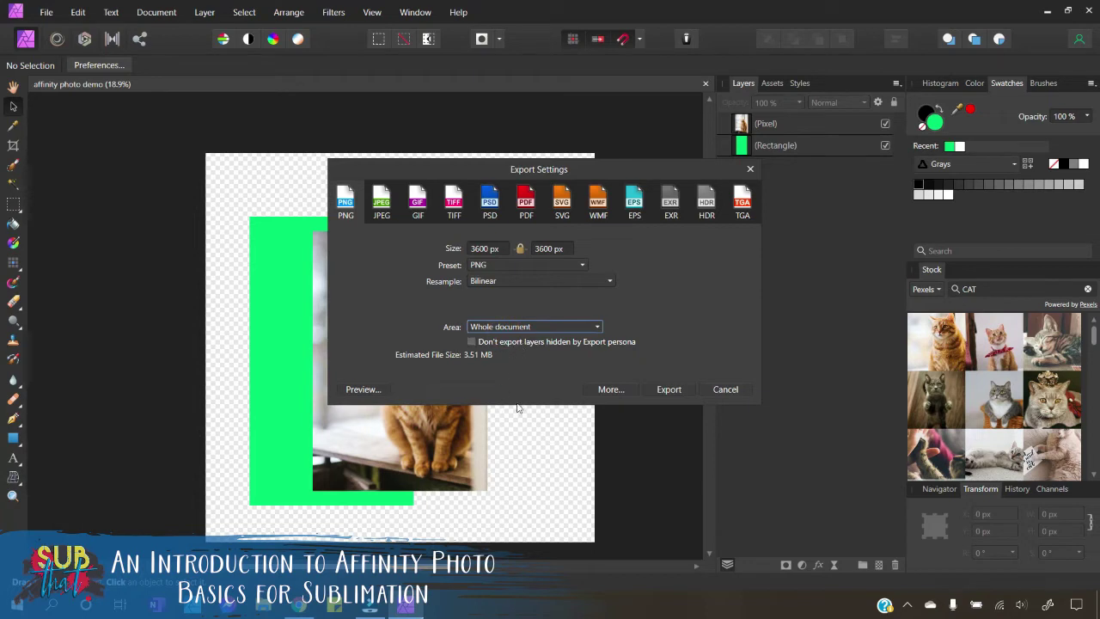
click(671, 390)
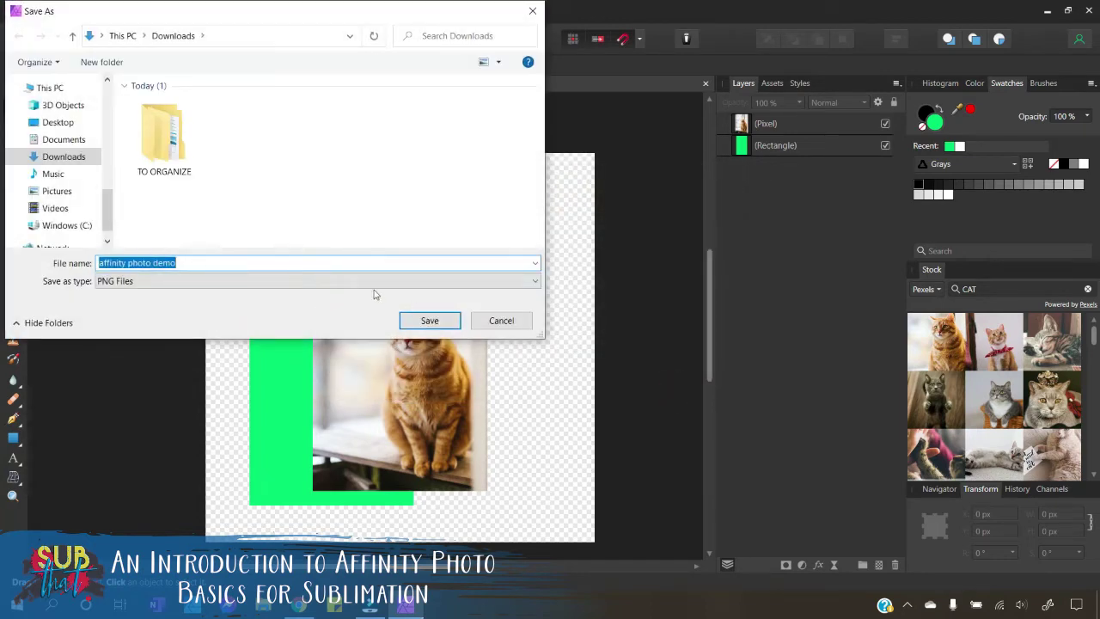
click(409, 330)
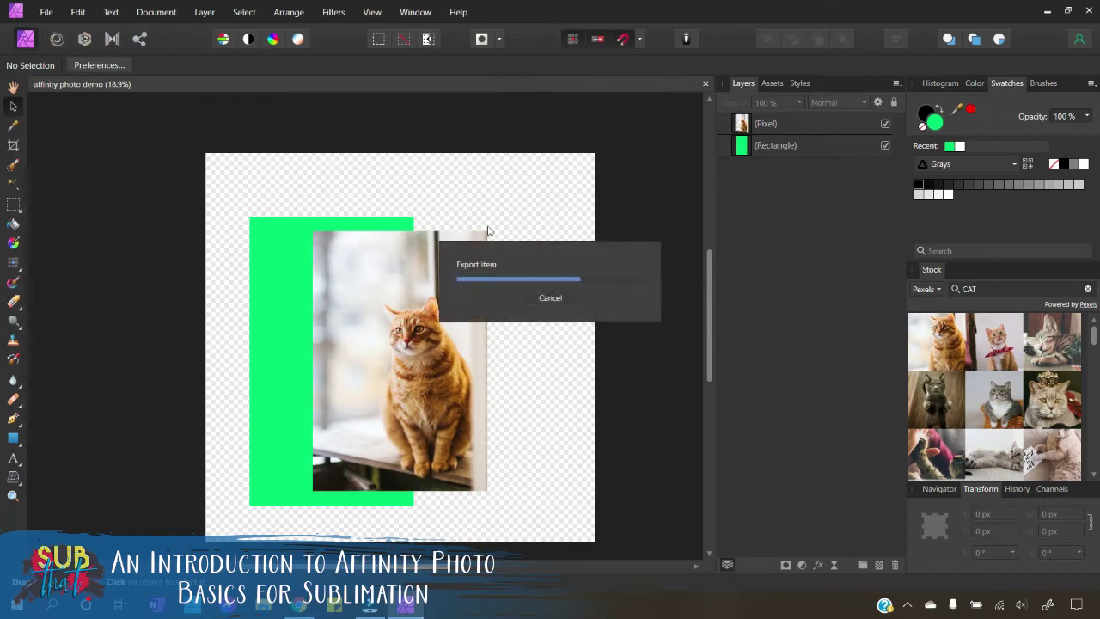
Reopen the export settings, view the PSD options and switch back to the PNG format
click(47, 12)
click(62, 343)
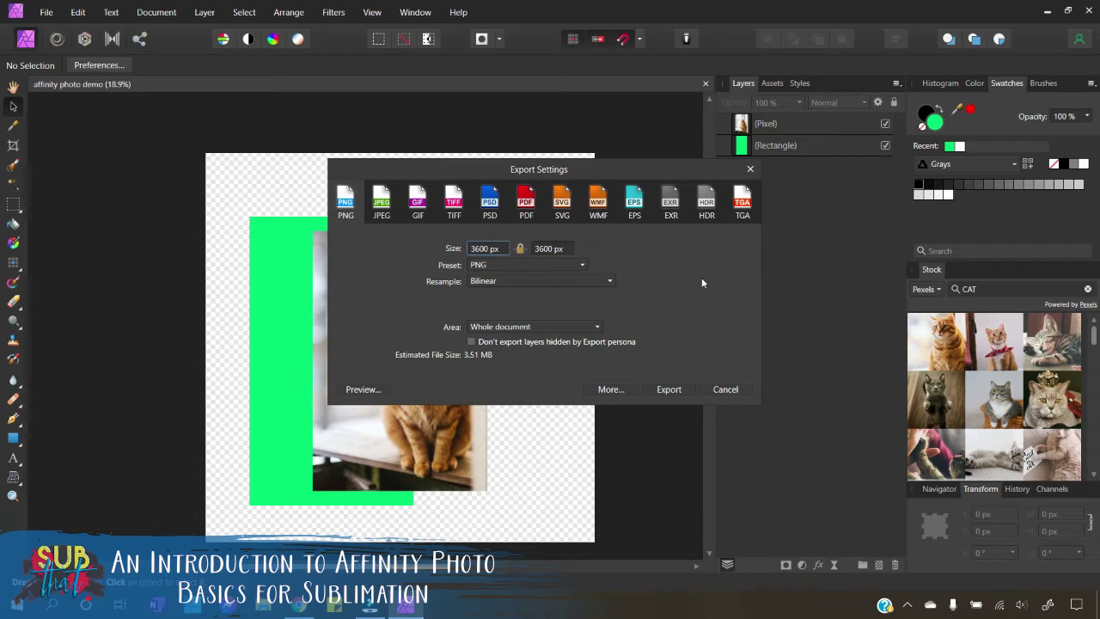
click(490, 205)
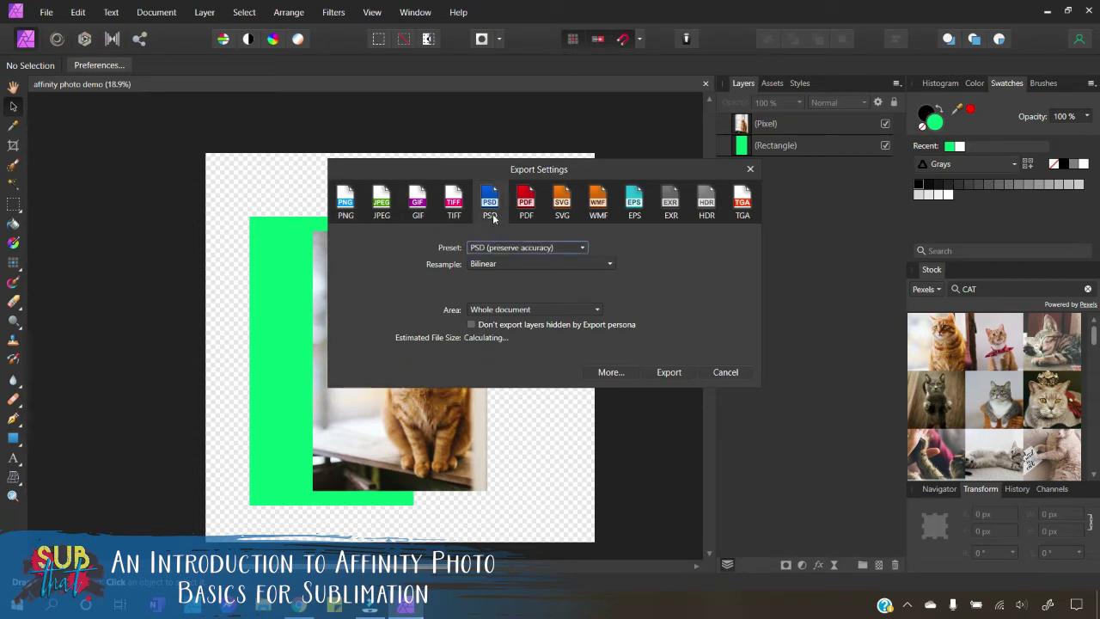
click(345, 209)
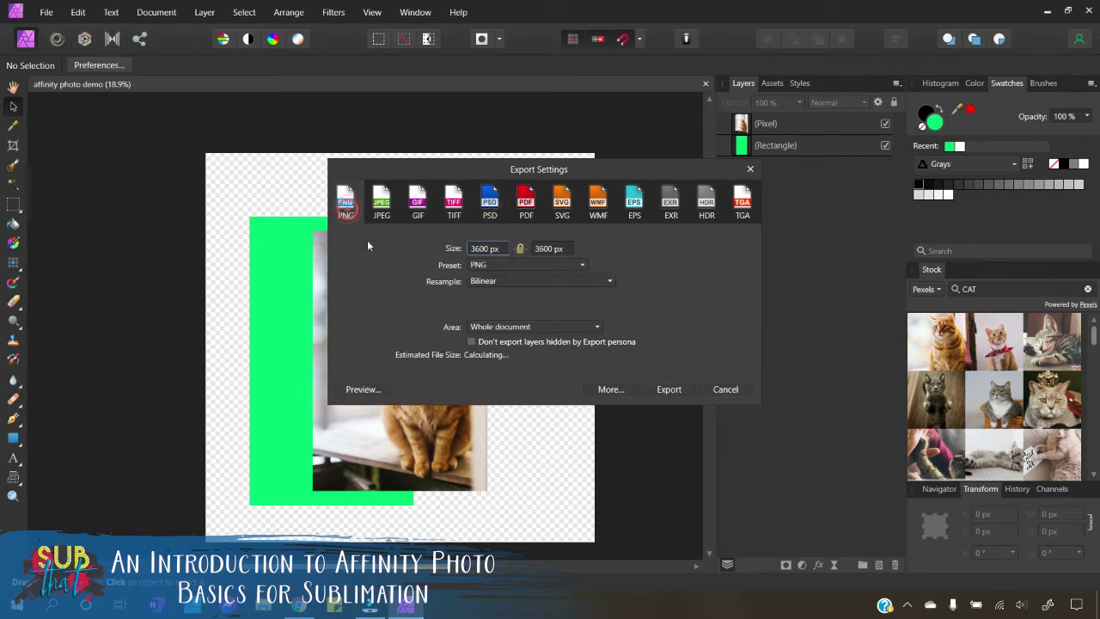
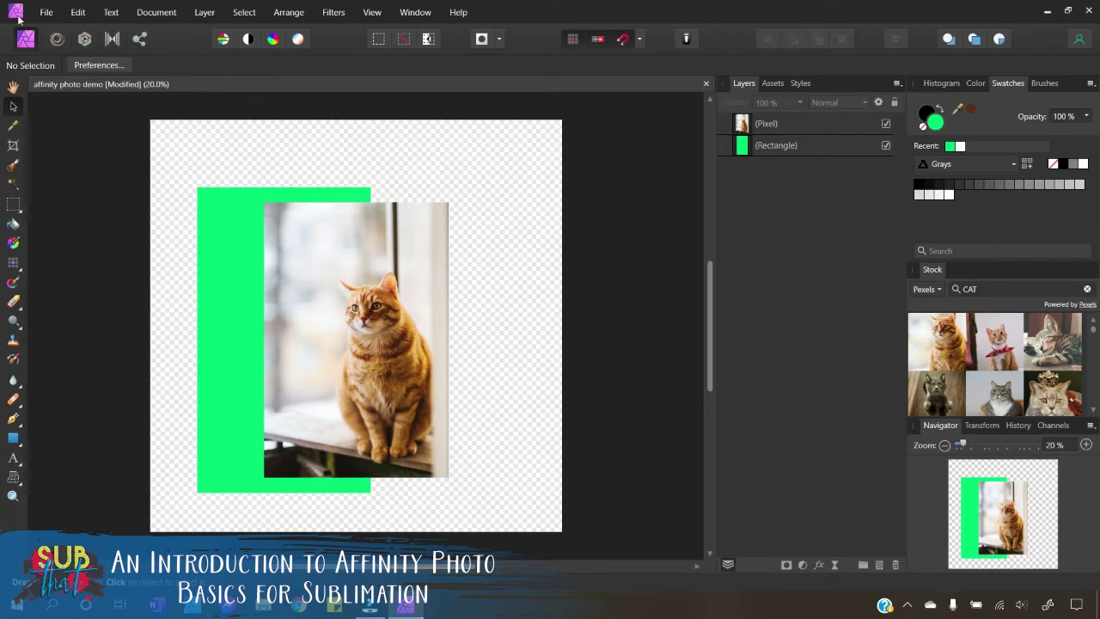
Review the available editing, text, document and layer commands without choosing any
click(86, 15)
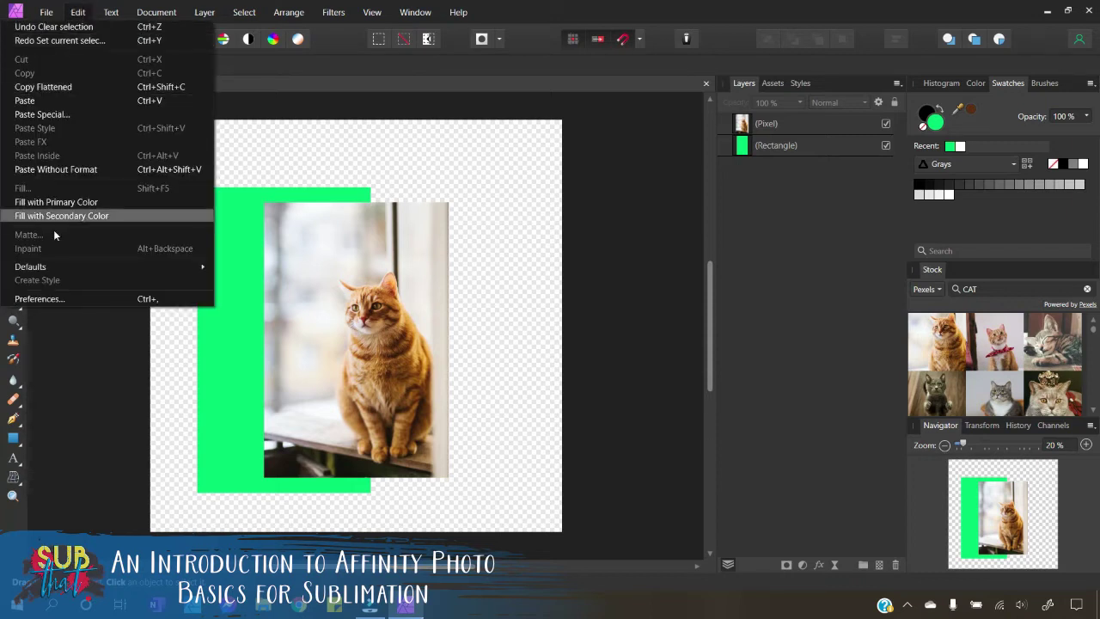
mouse_move(111, 12)
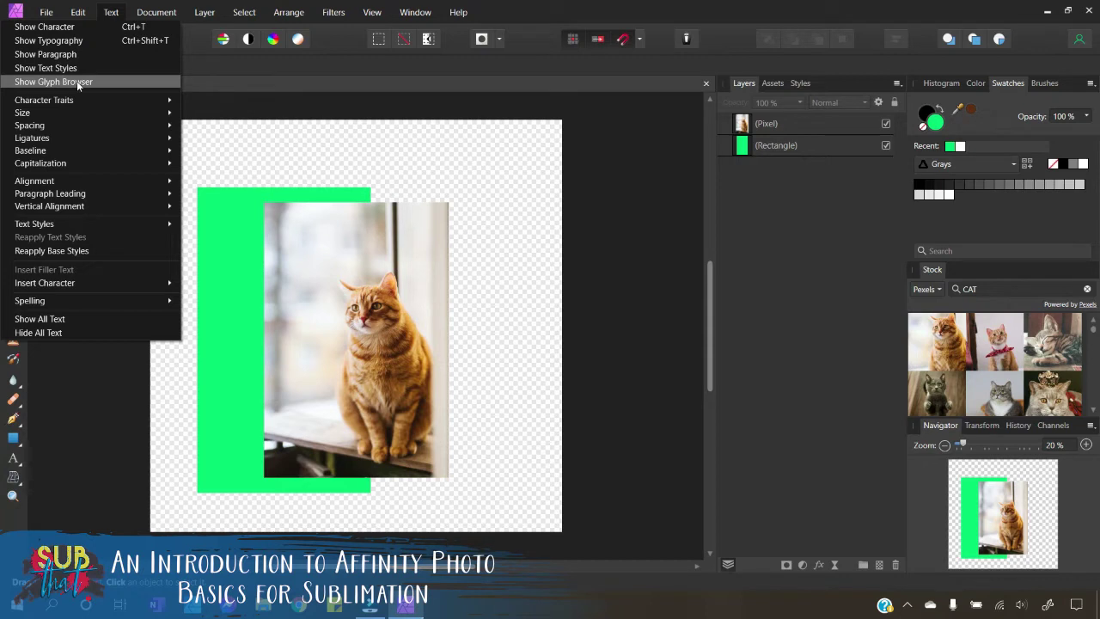
mouse_move(152, 19)
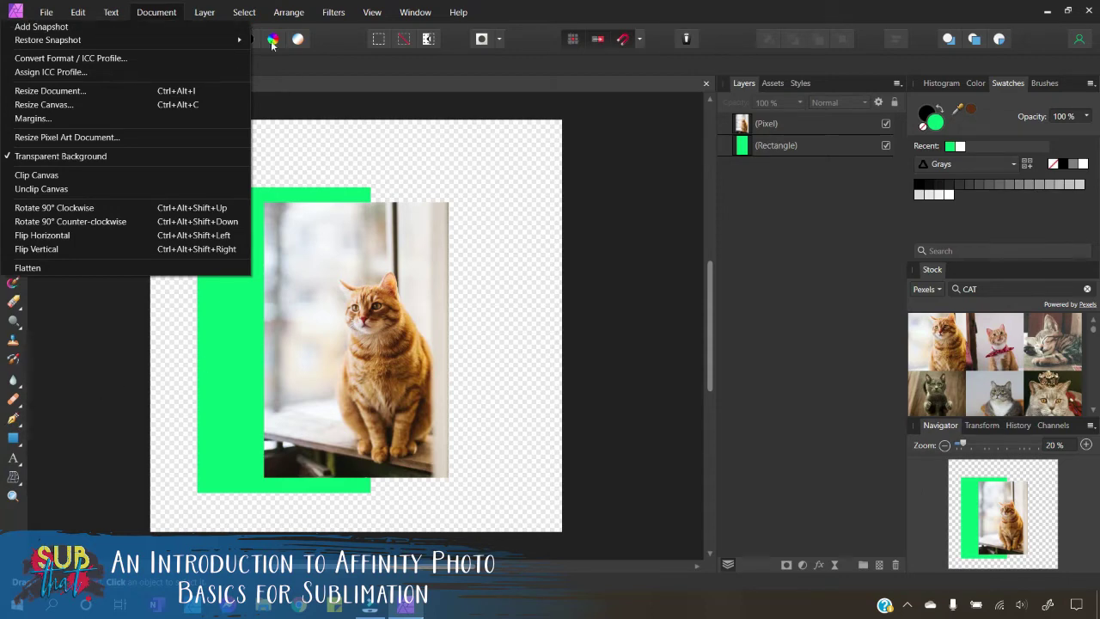
mouse_move(204, 18)
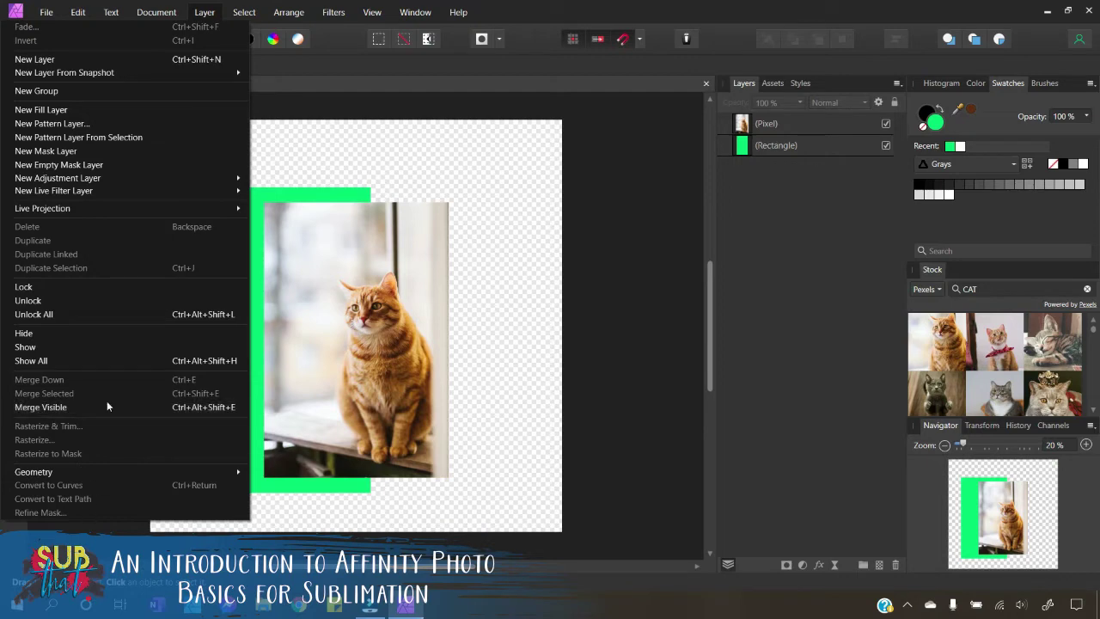
click(298, 154)
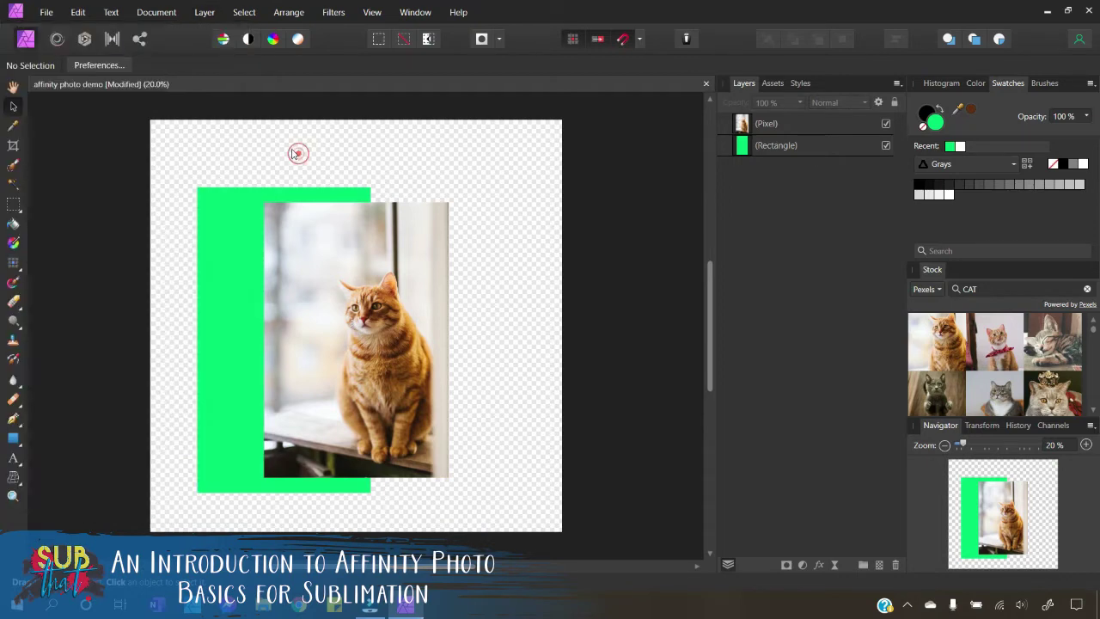
Show the context commands available for the green rectangle and for the cat photo
right_click(229, 248)
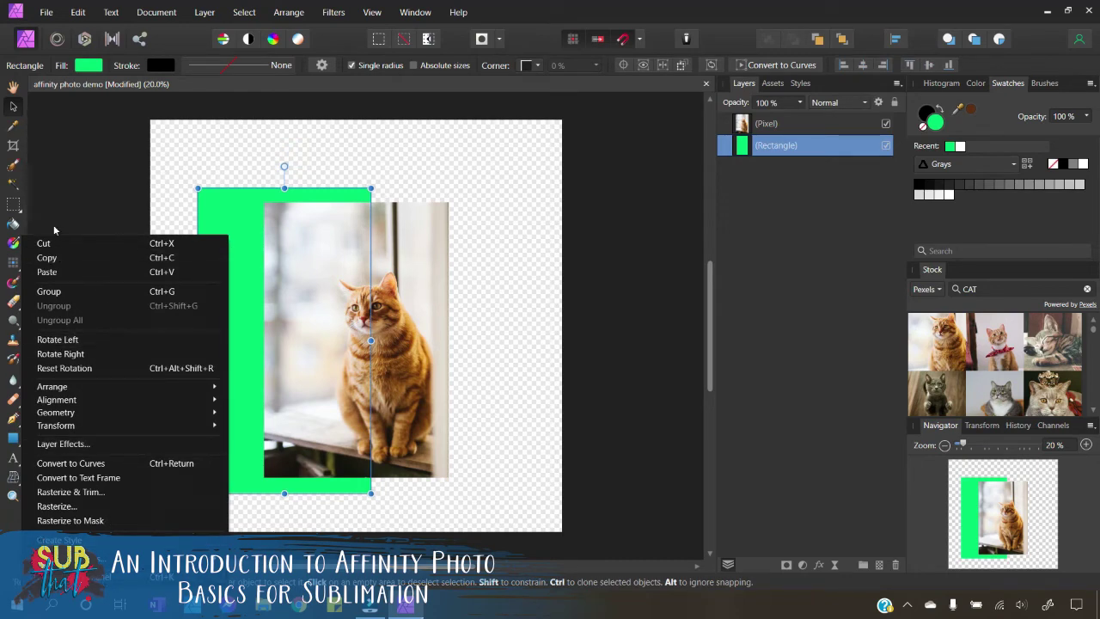
right_click(412, 263)
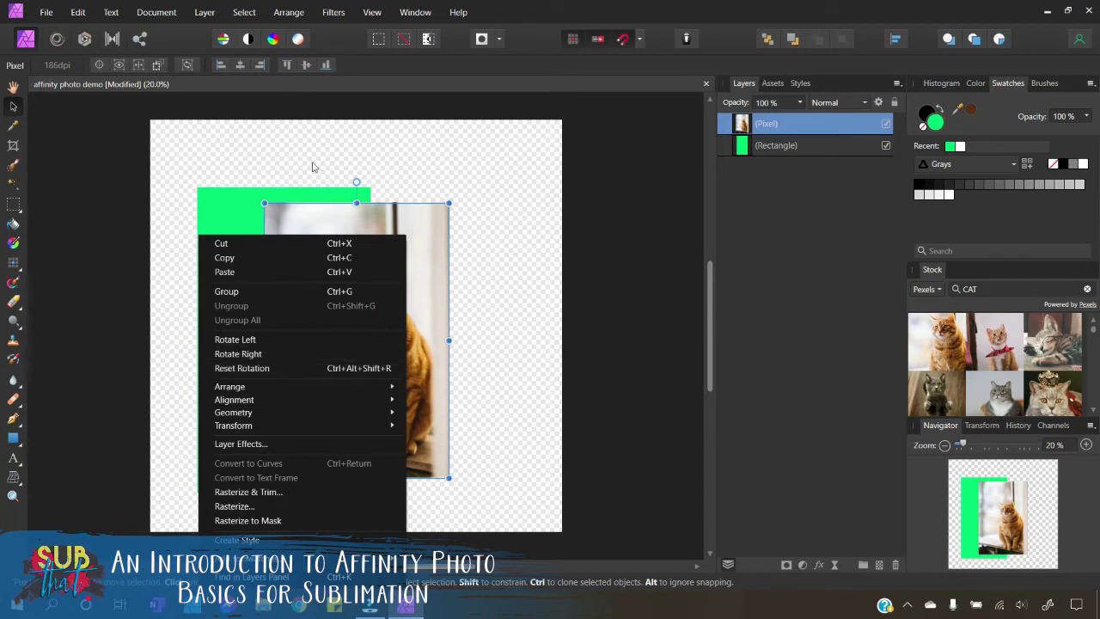
Review the available selection, arrange, filter and view commands for the cat photo without choosing any
click(377, 156)
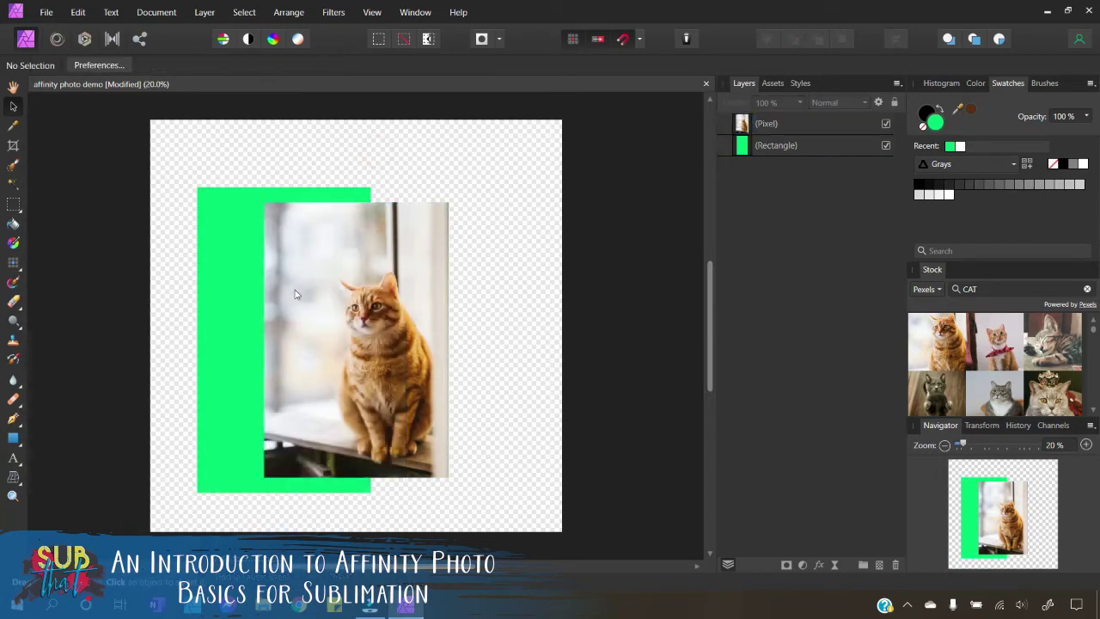
click(216, 281)
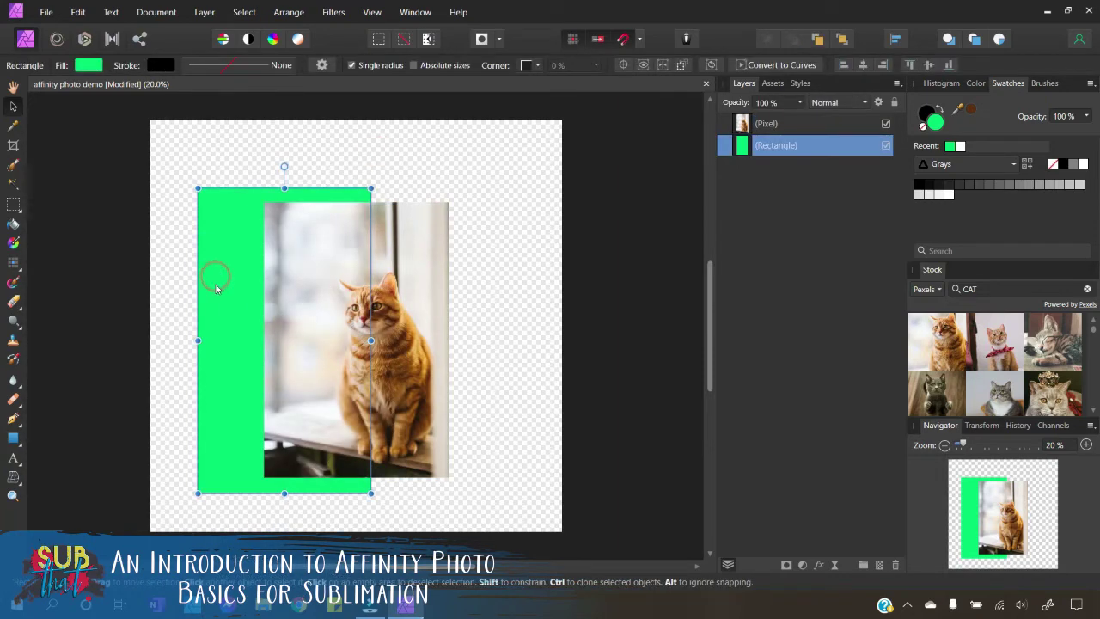
click(408, 264)
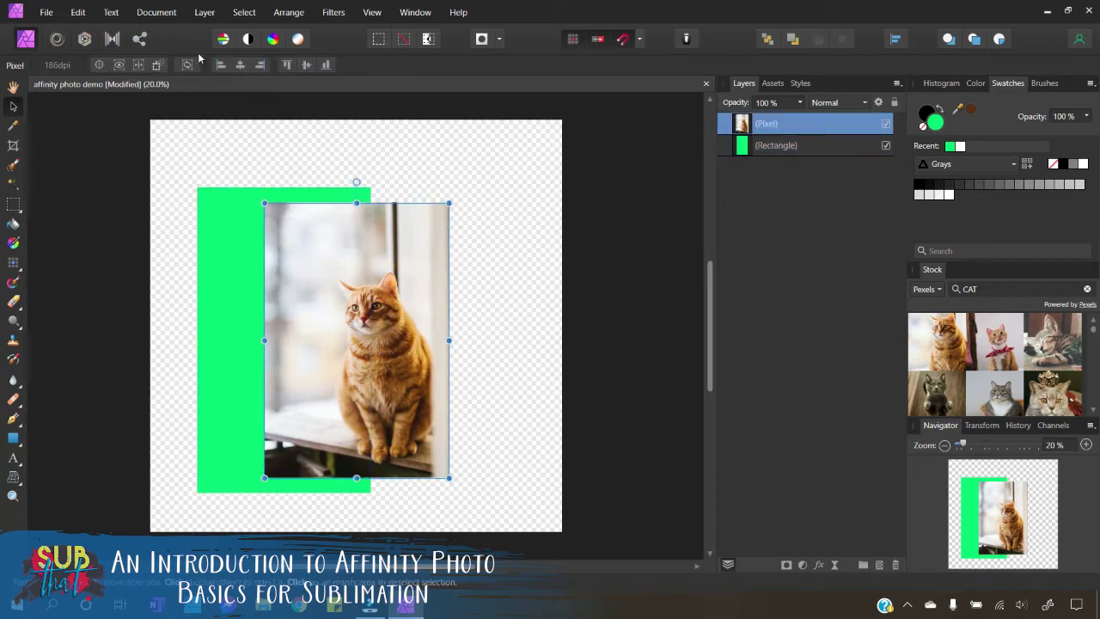
click(245, 12)
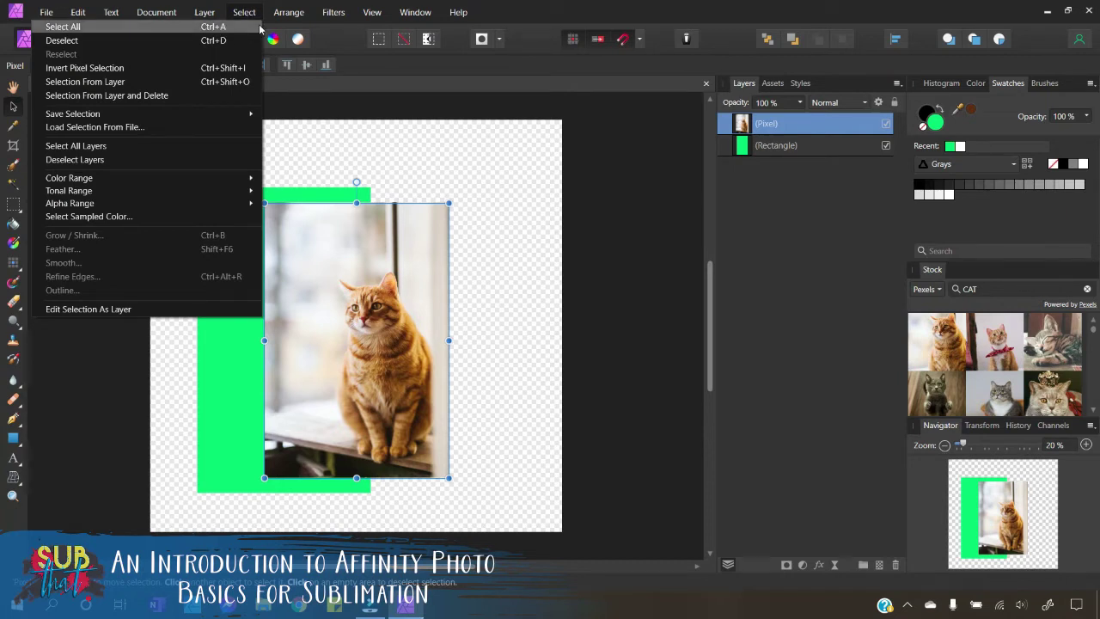
mouse_move(301, 14)
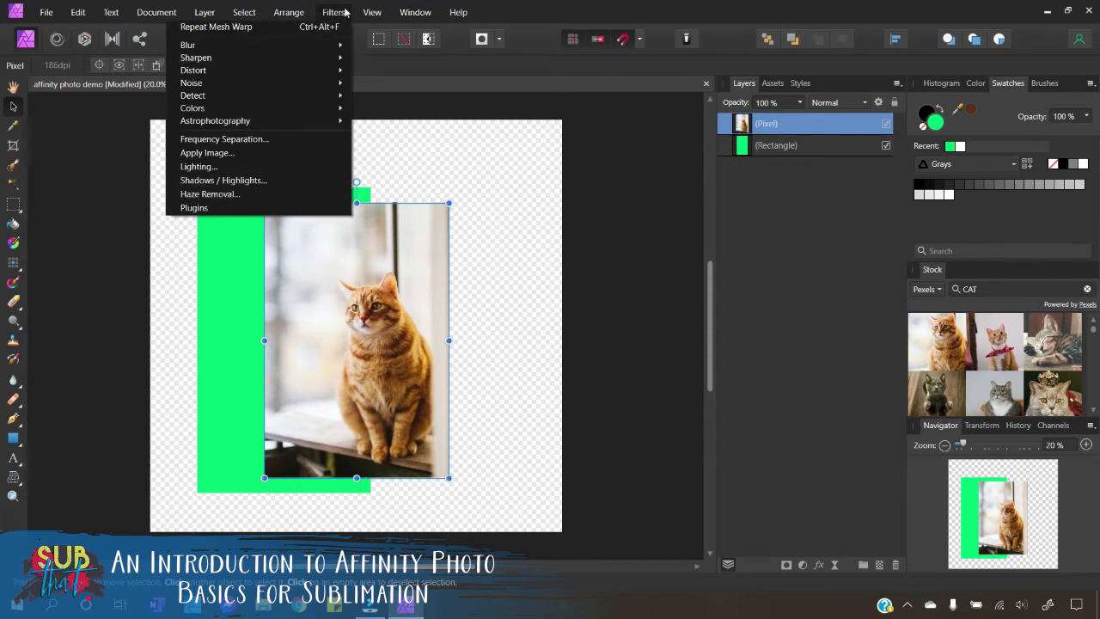
mouse_move(374, 17)
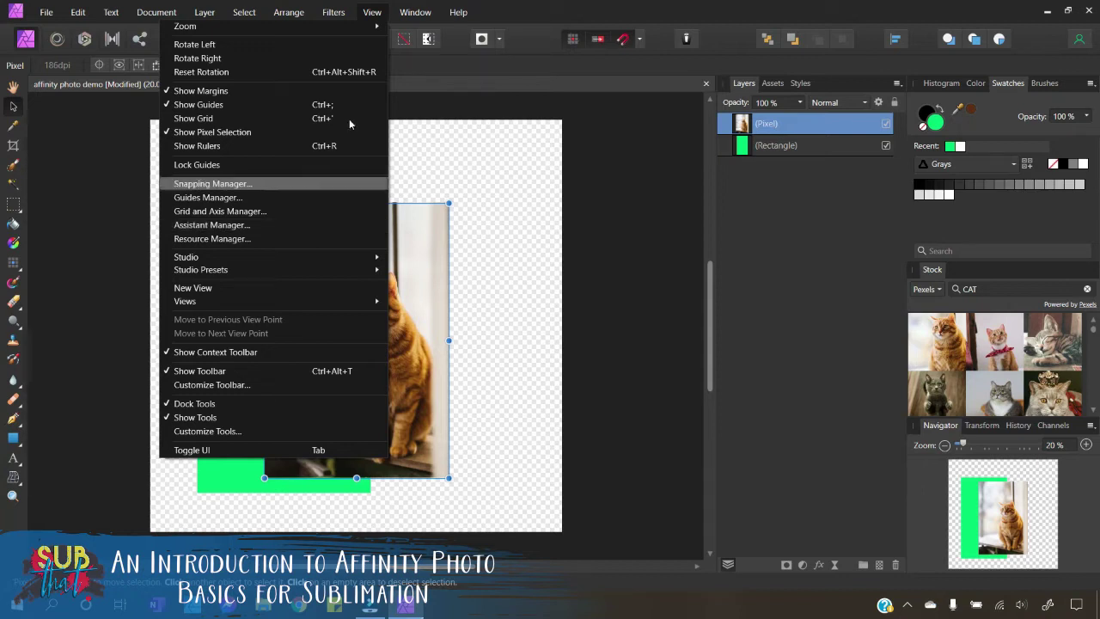
Float the document in its own window and dock it back into the workspace
mouse_move(429, 12)
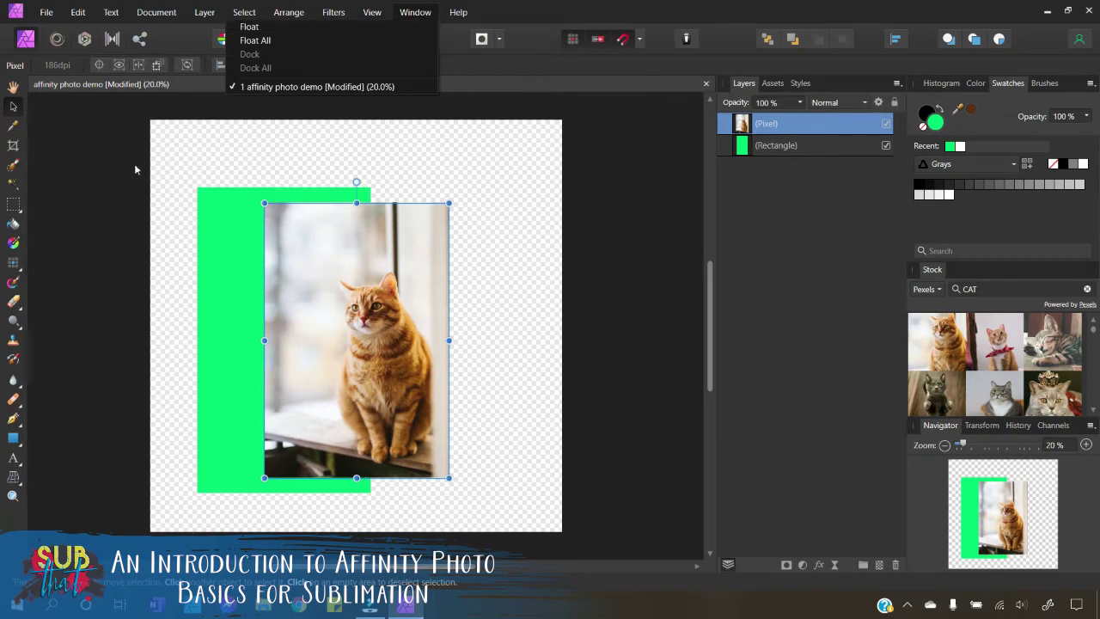
click(257, 31)
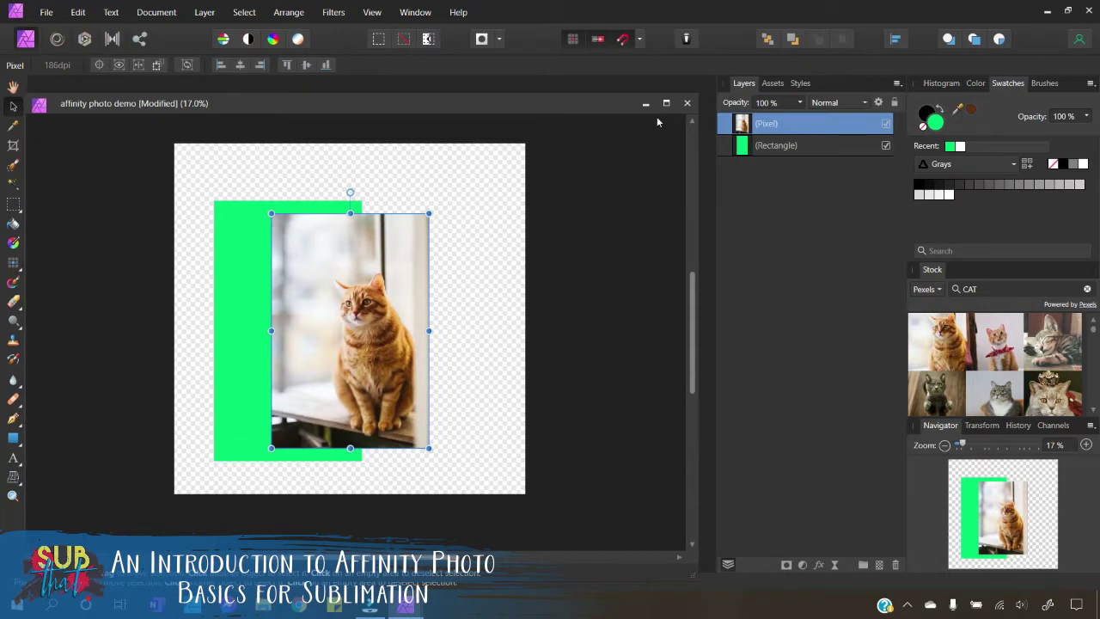
drag(517, 101, 535, 83)
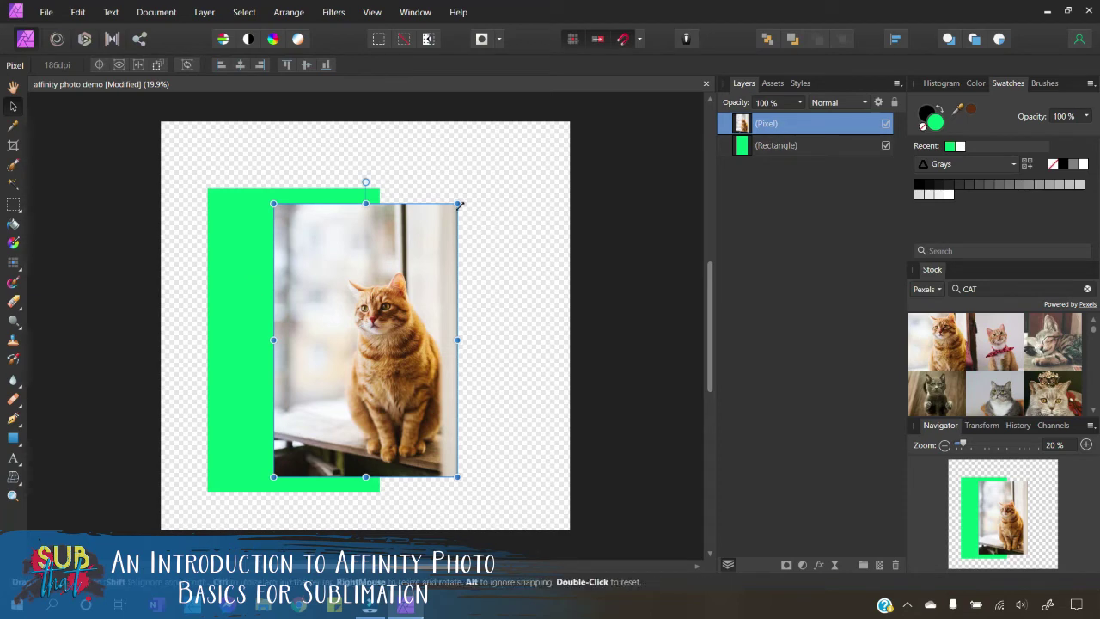
Enlarge the cat photo proportionally to about 1644 × 2448 px and show its transform values
drag(457, 204, 510, 226)
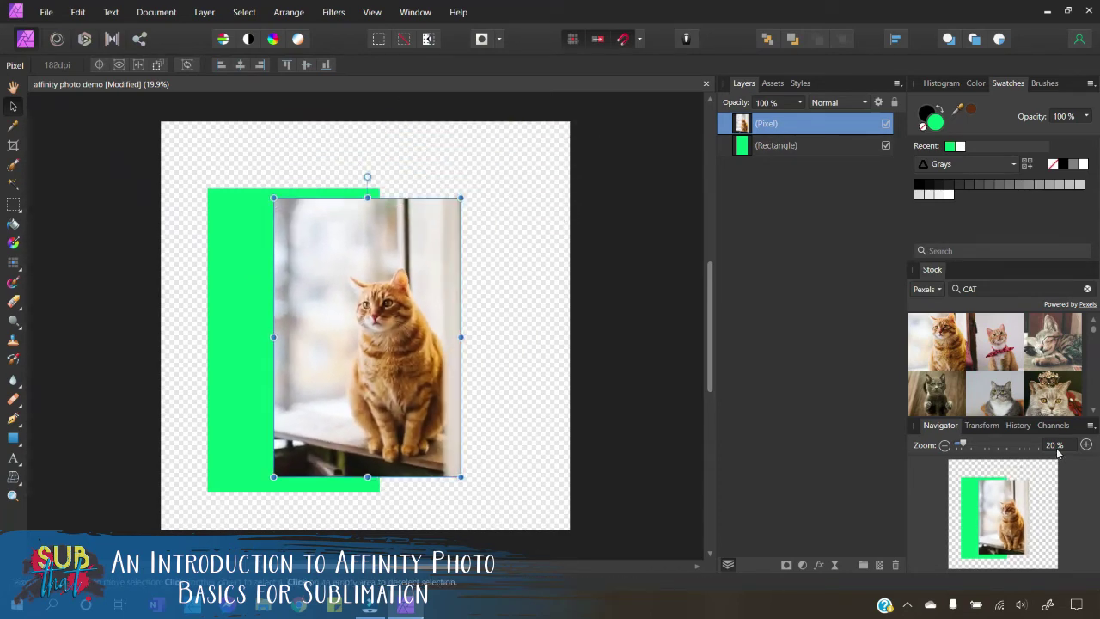
click(979, 425)
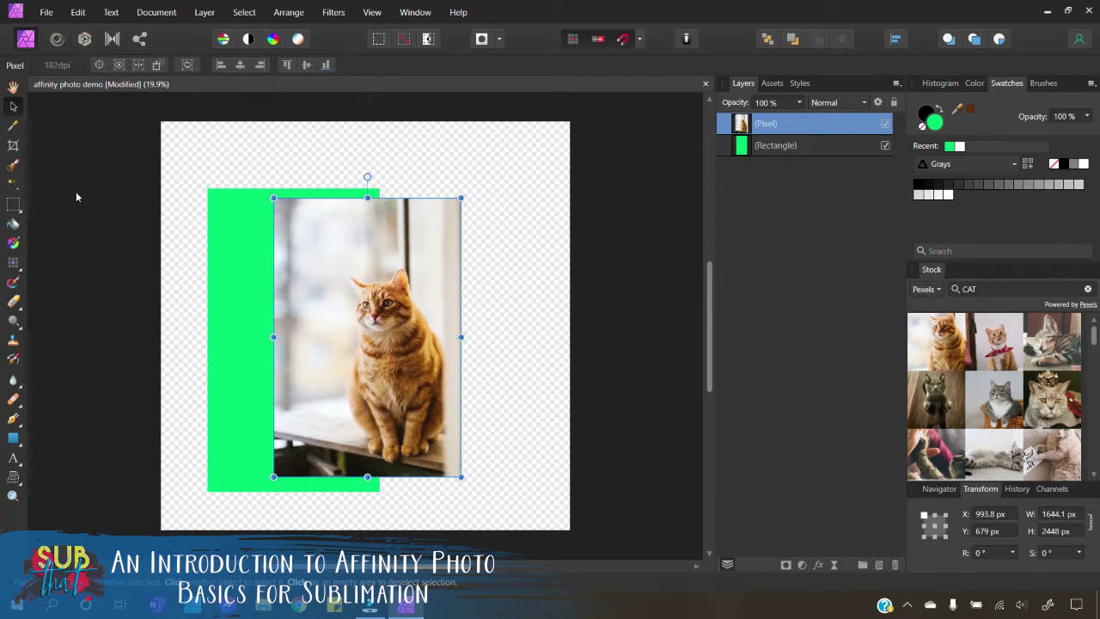
Open the export settings, view the export area choices and cancel without exporting
click(46, 14)
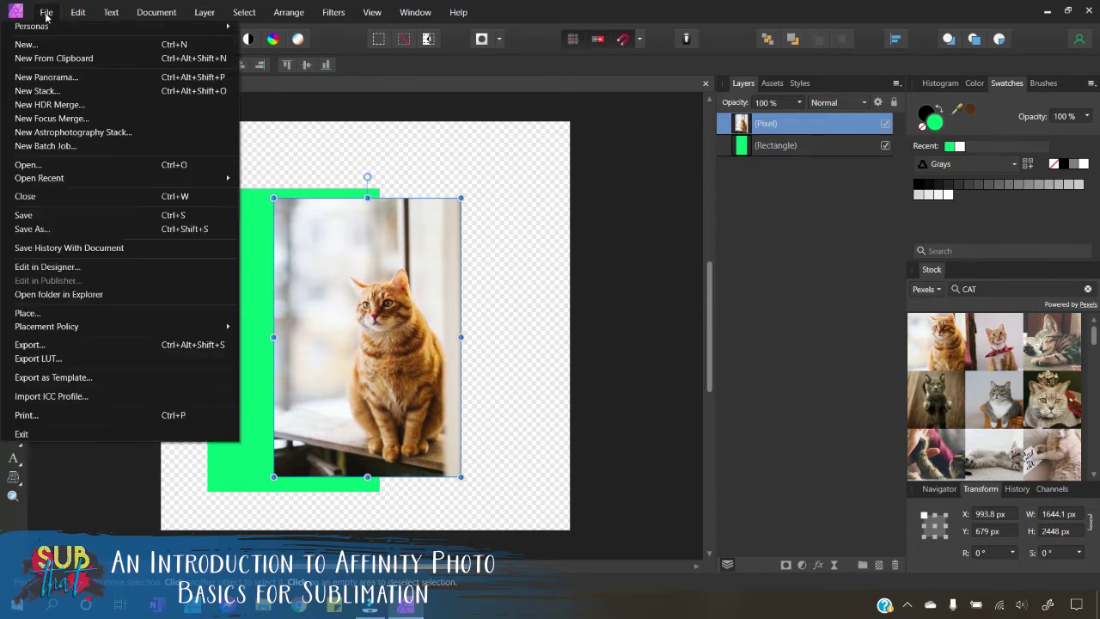
click(30, 344)
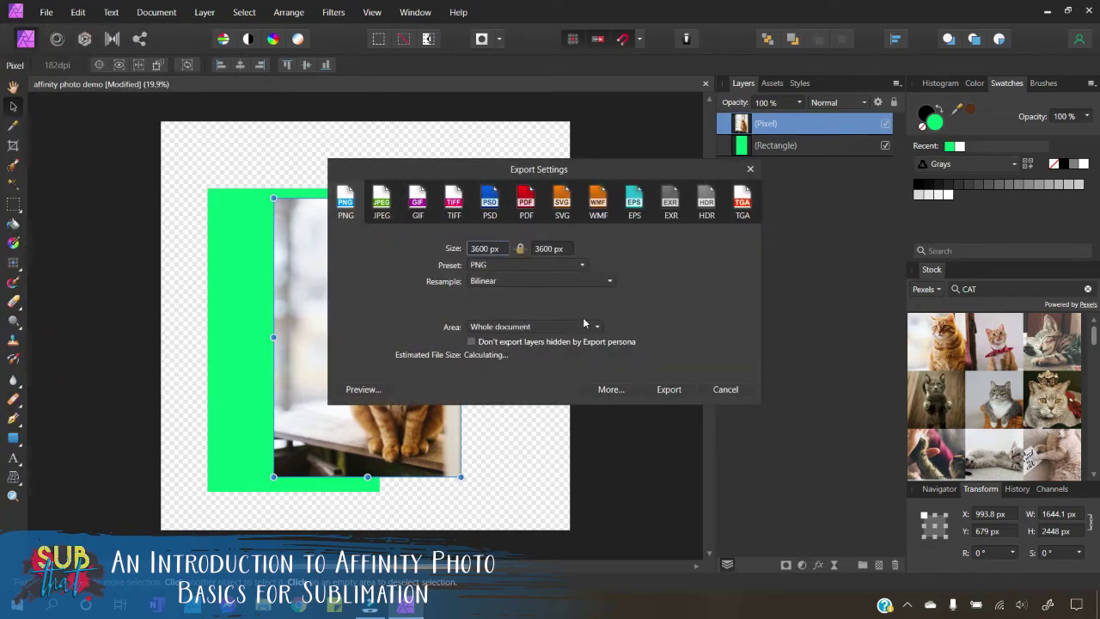
click(515, 333)
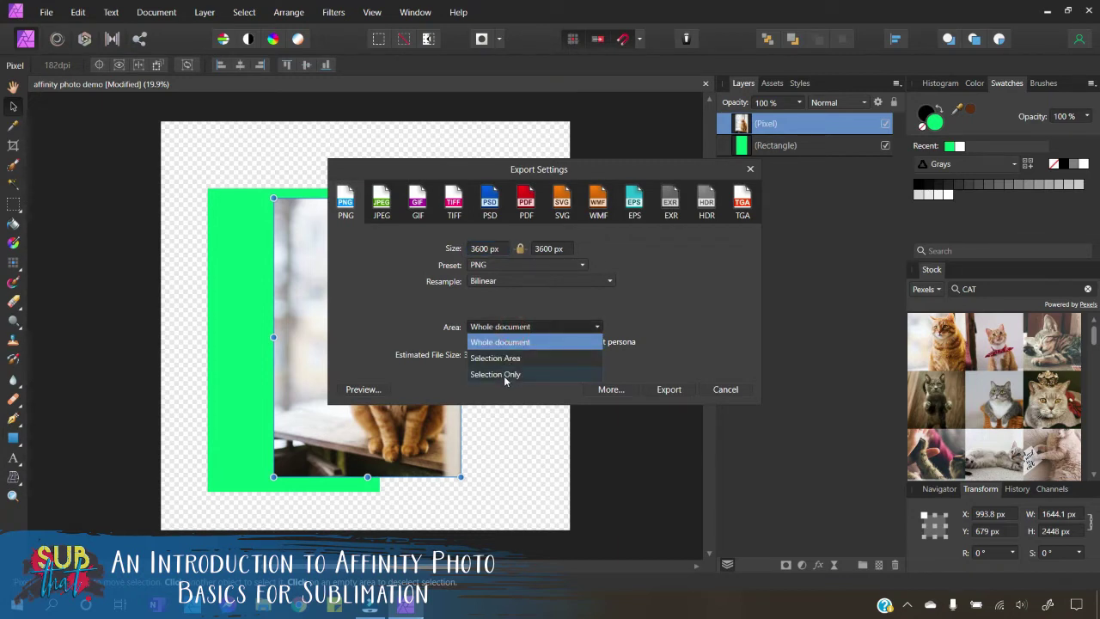
click(690, 344)
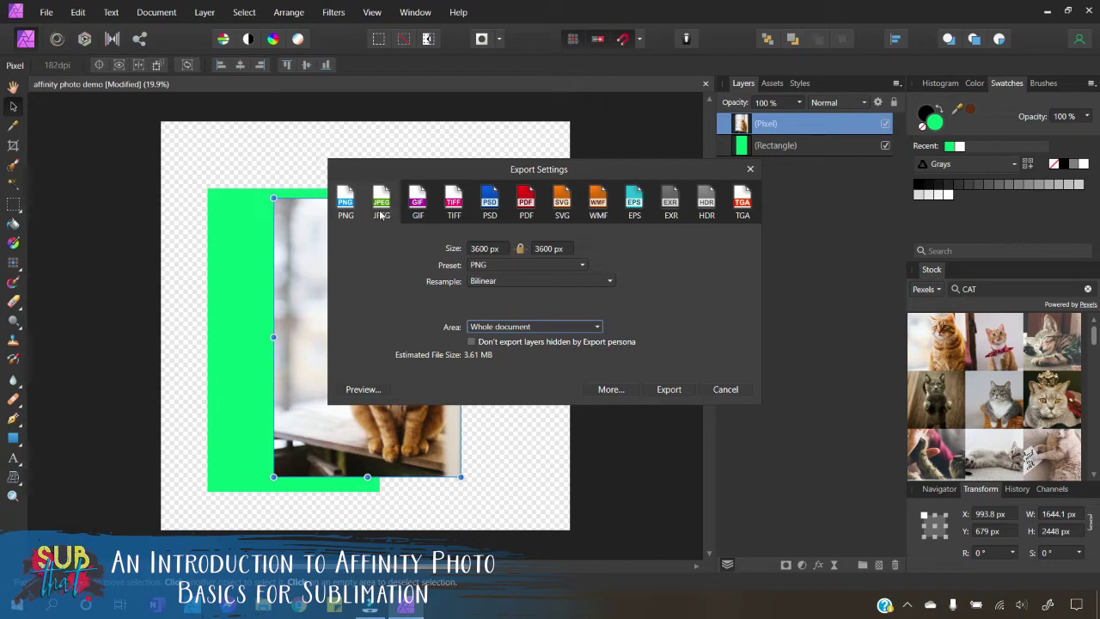
click(739, 391)
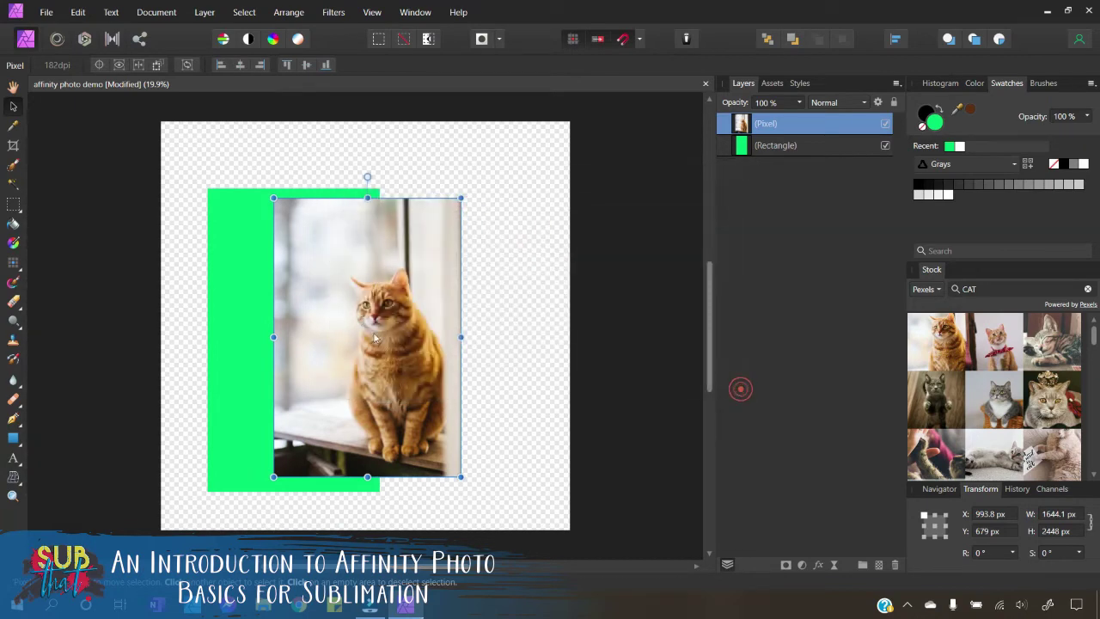
View the Save As dialog for the Affinity file without saving, and review the view customization commands
click(55, 17)
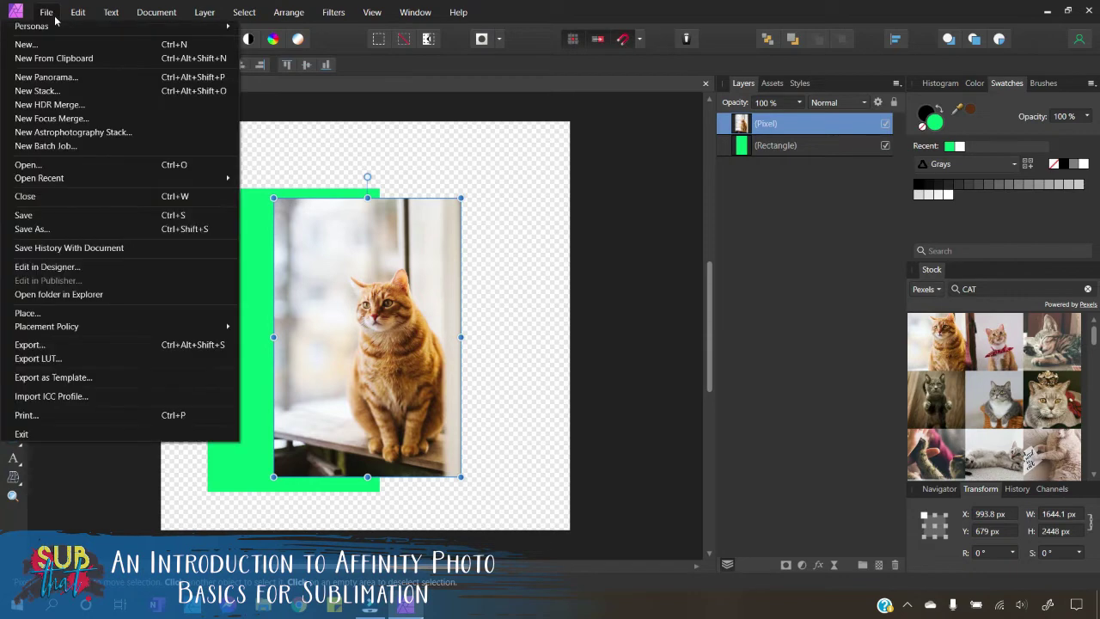
click(52, 228)
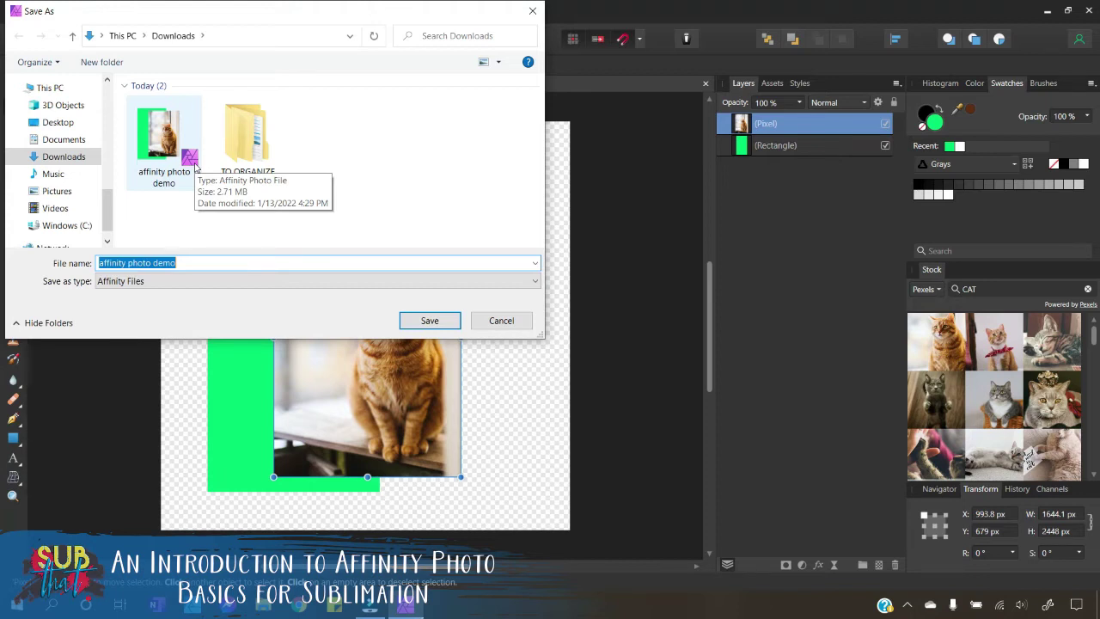
click(516, 323)
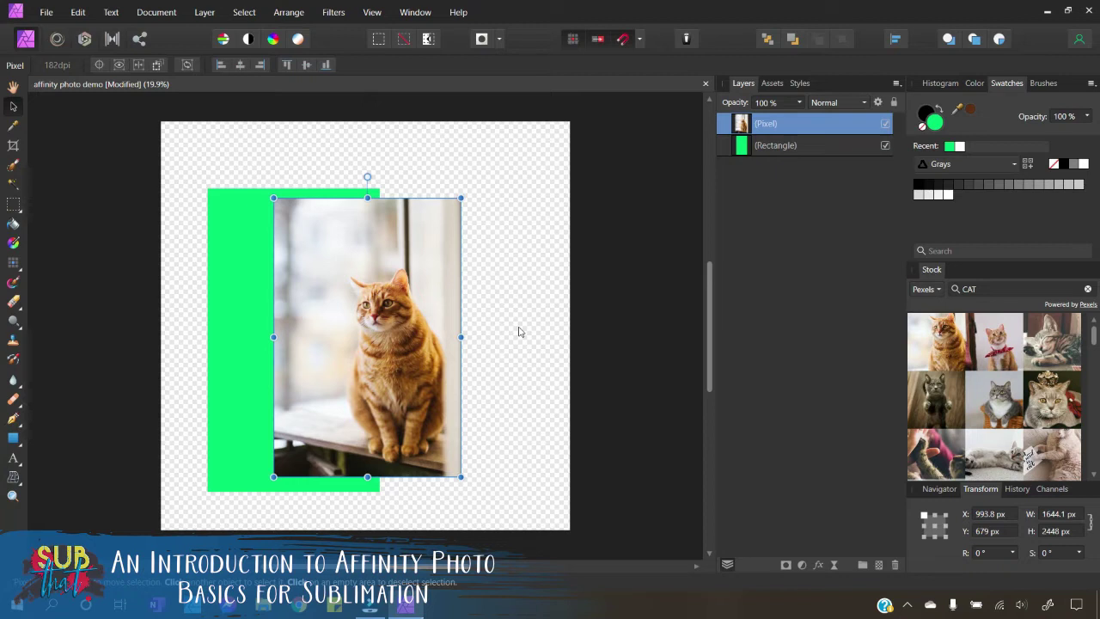
click(372, 12)
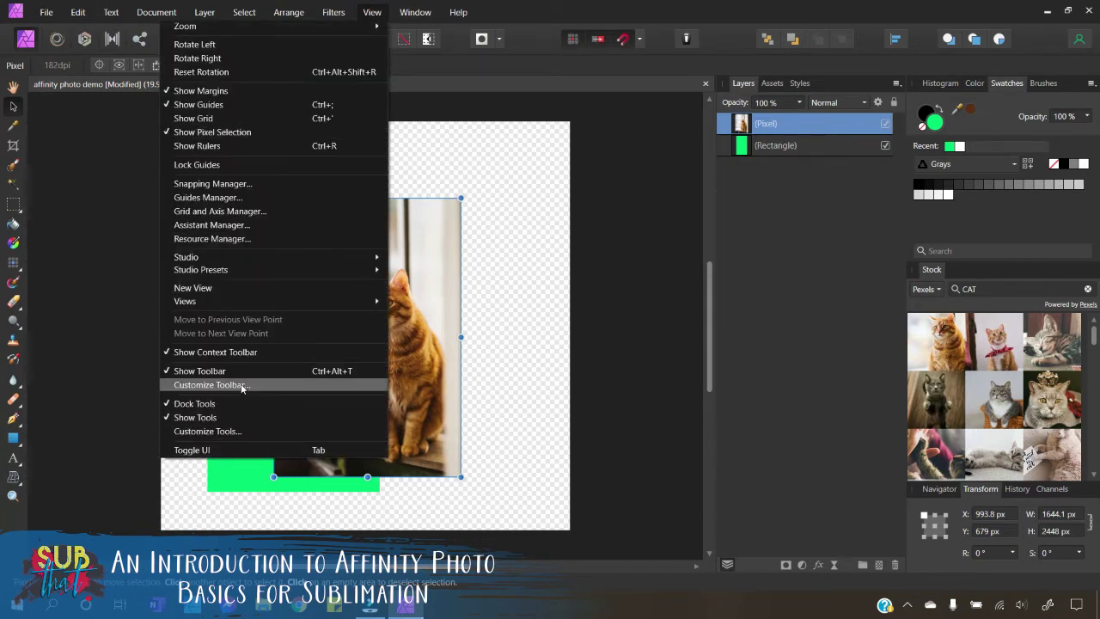
click(511, 294)
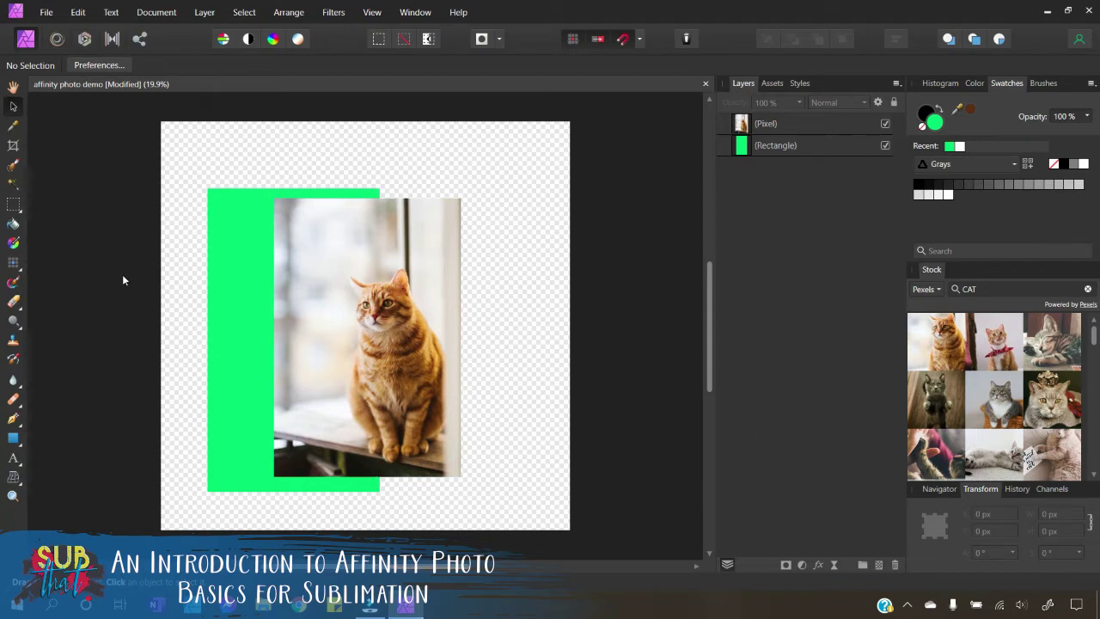
Shift the green rectangle slightly up and right, and place the cat photo over it at about X 472, Y 576 px
click(241, 346)
mouse_move(249, 364)
mouse_down()
mouse_move(252, 348)
mouse_move(264, 354)
mouse_up()
click(446, 348)
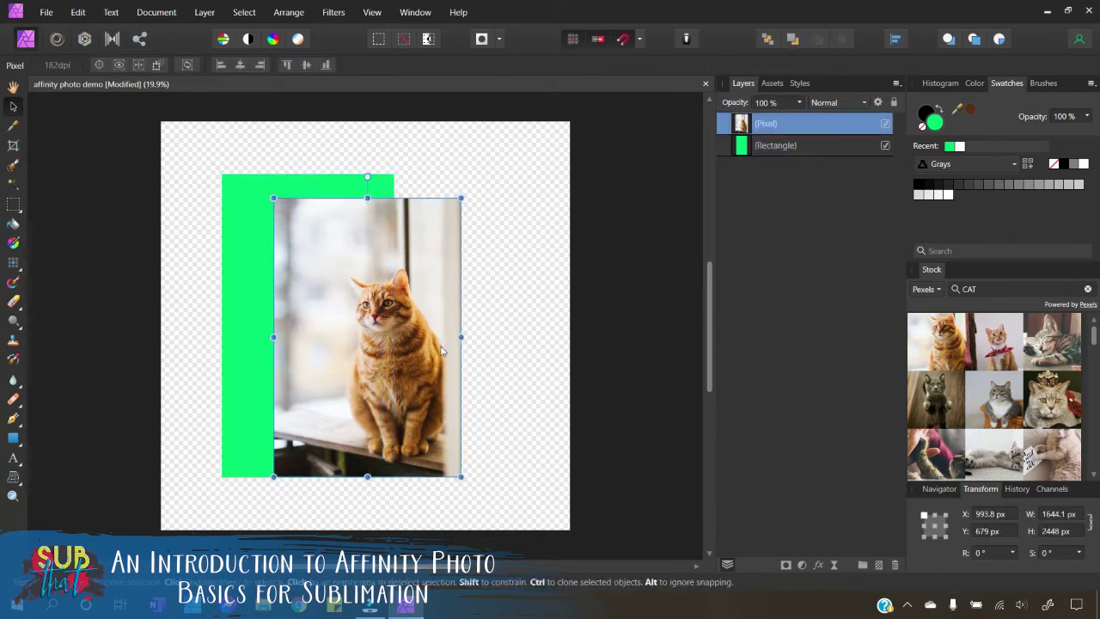
drag(447, 360, 446, 347)
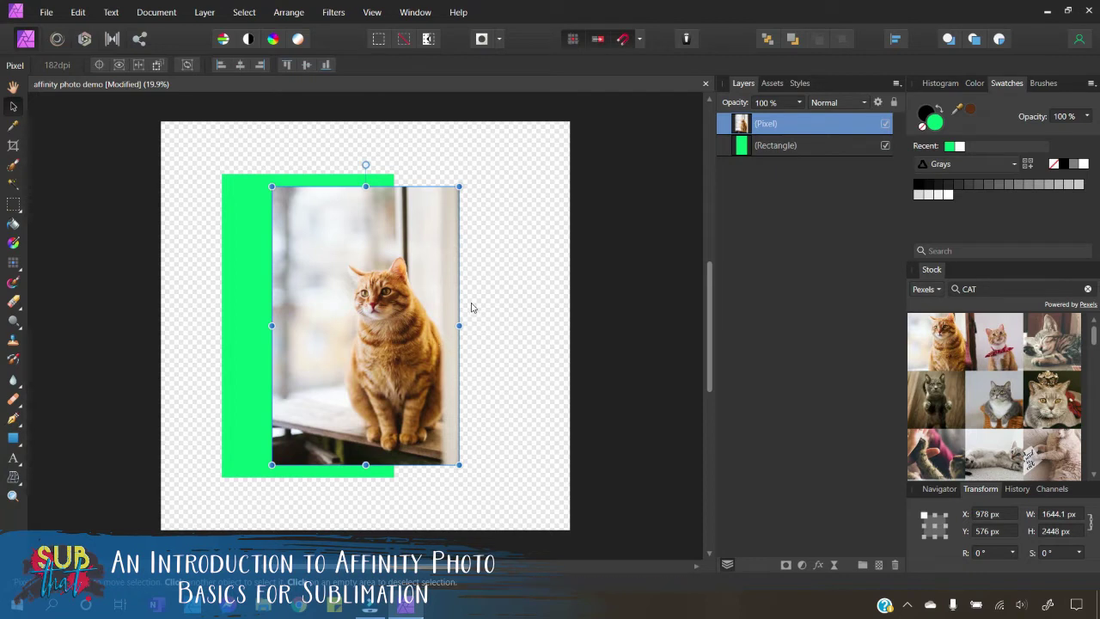
drag(411, 324, 351, 323)
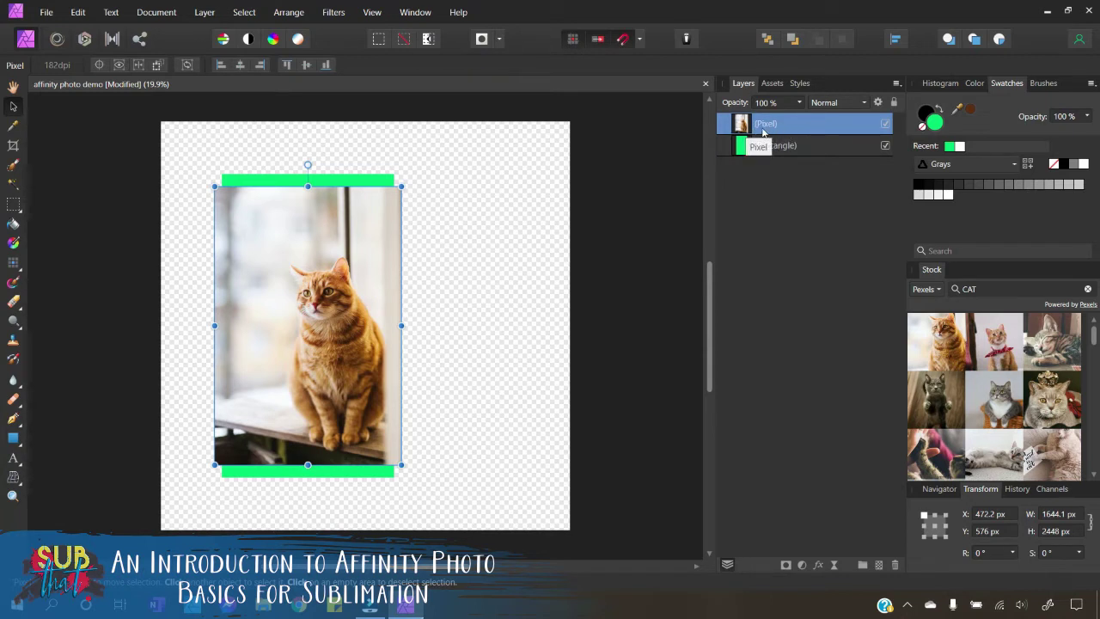
Clip the cat photo inside the green rectangle by nesting the Pixel layer within the Rectangle layer
drag(763, 130, 782, 155)
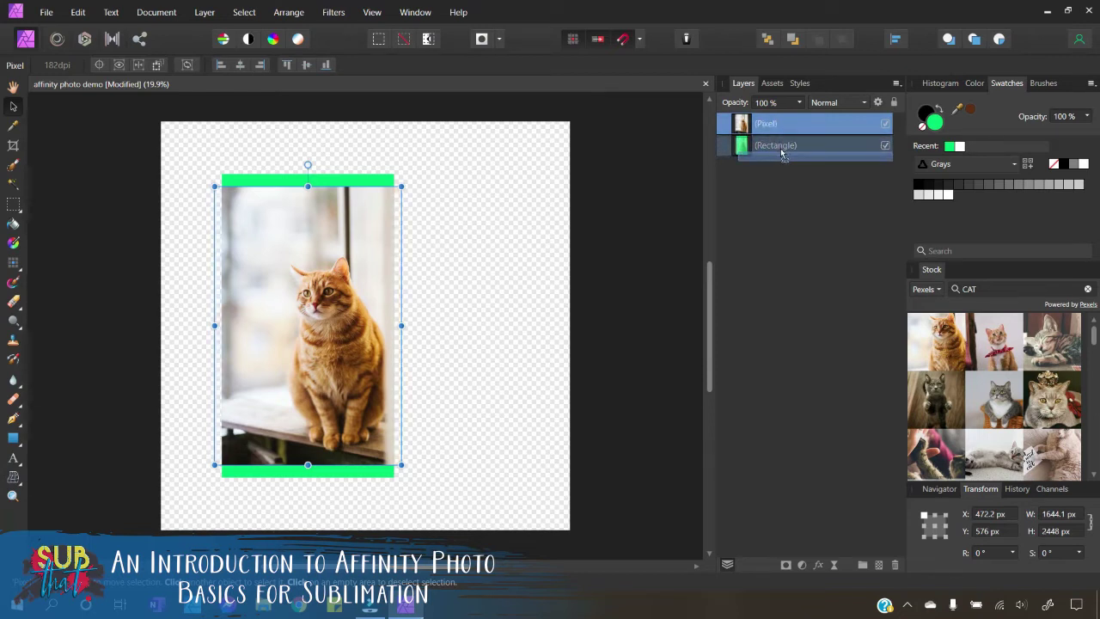
drag(782, 153, 780, 148)
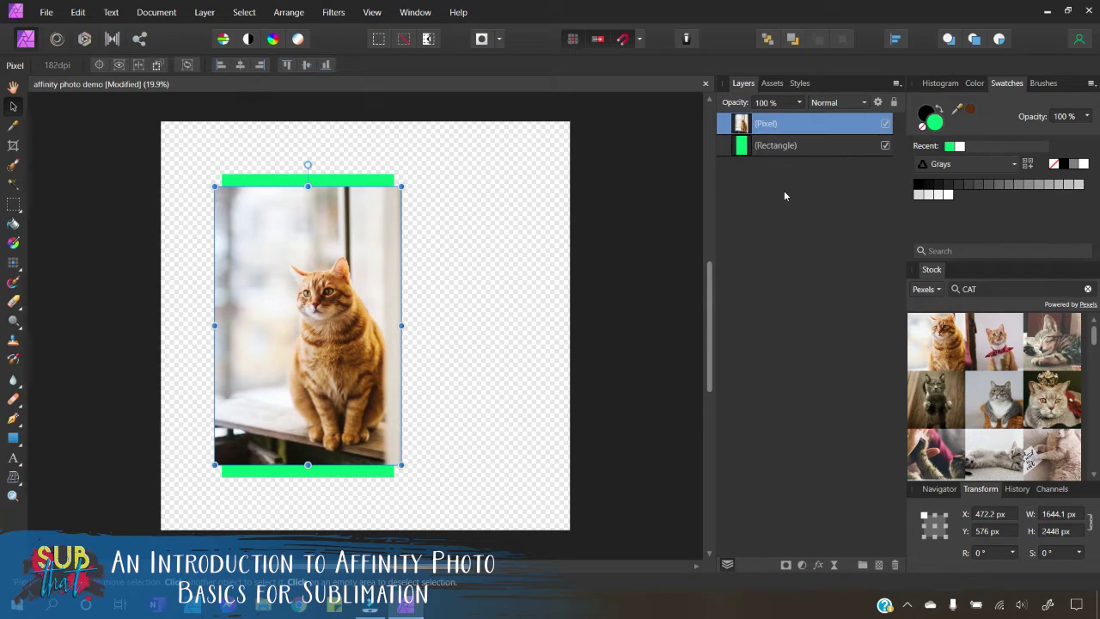
drag(778, 124, 783, 152)
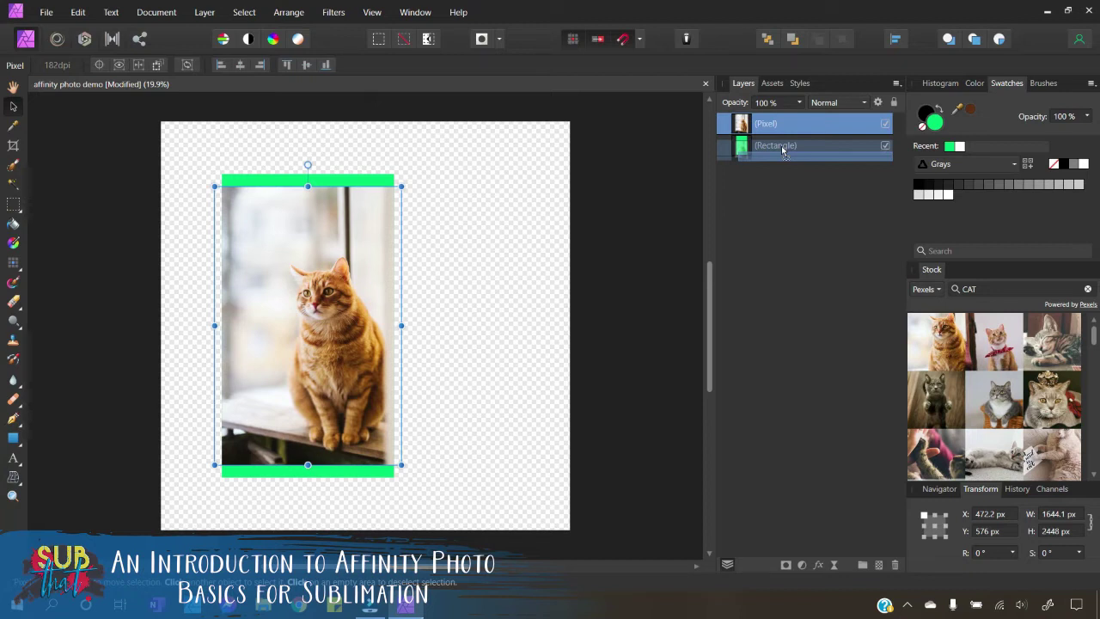
drag(781, 151, 784, 153)
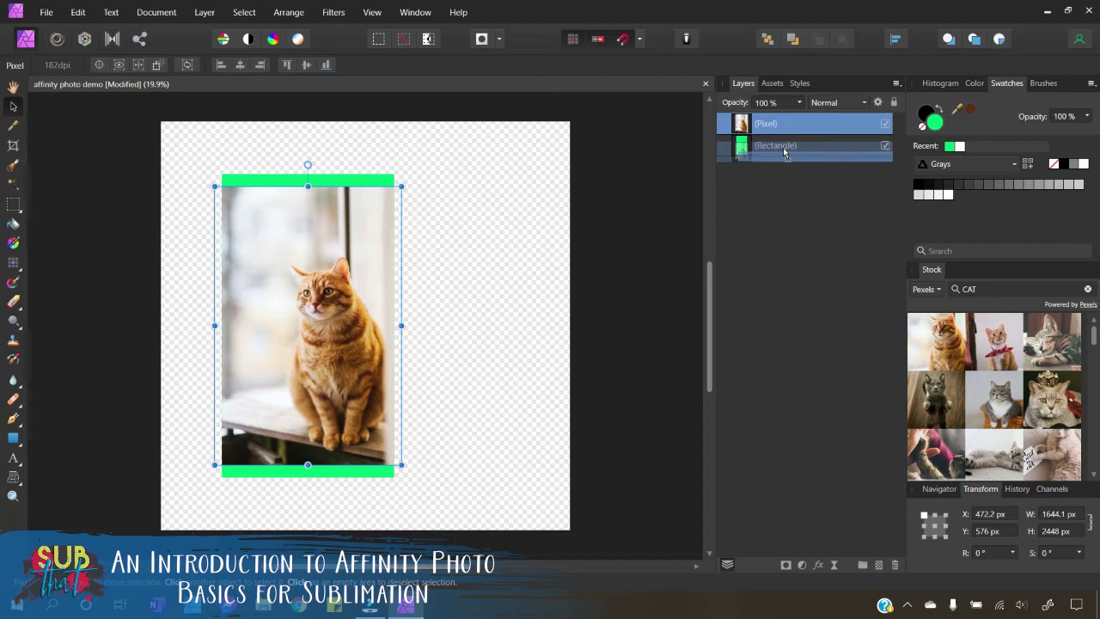
drag(784, 153, 749, 151)
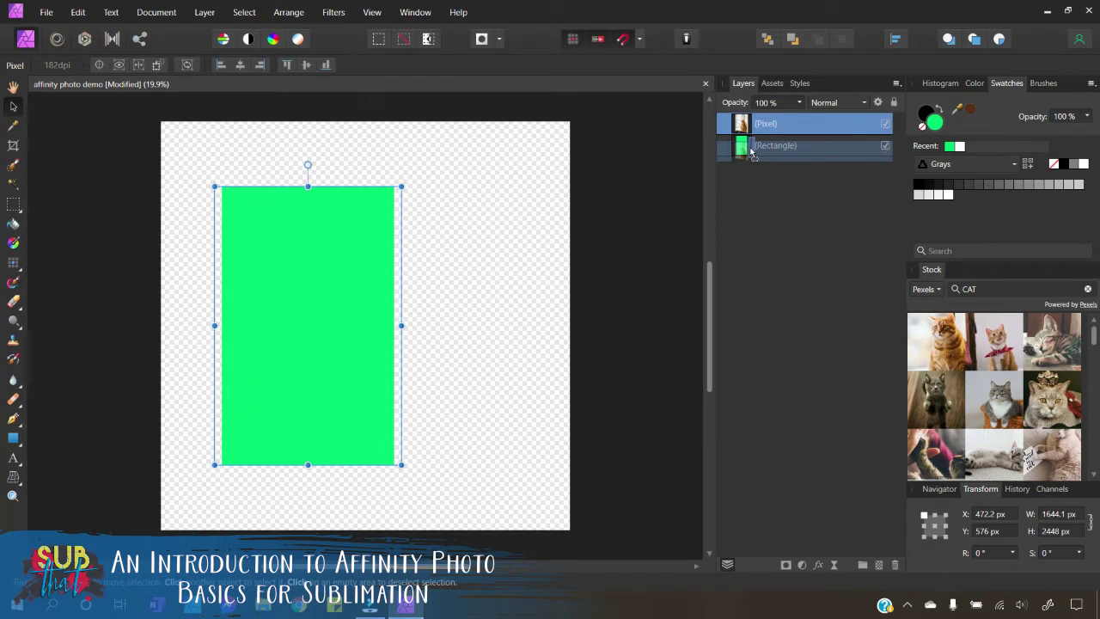
drag(750, 151, 773, 152)
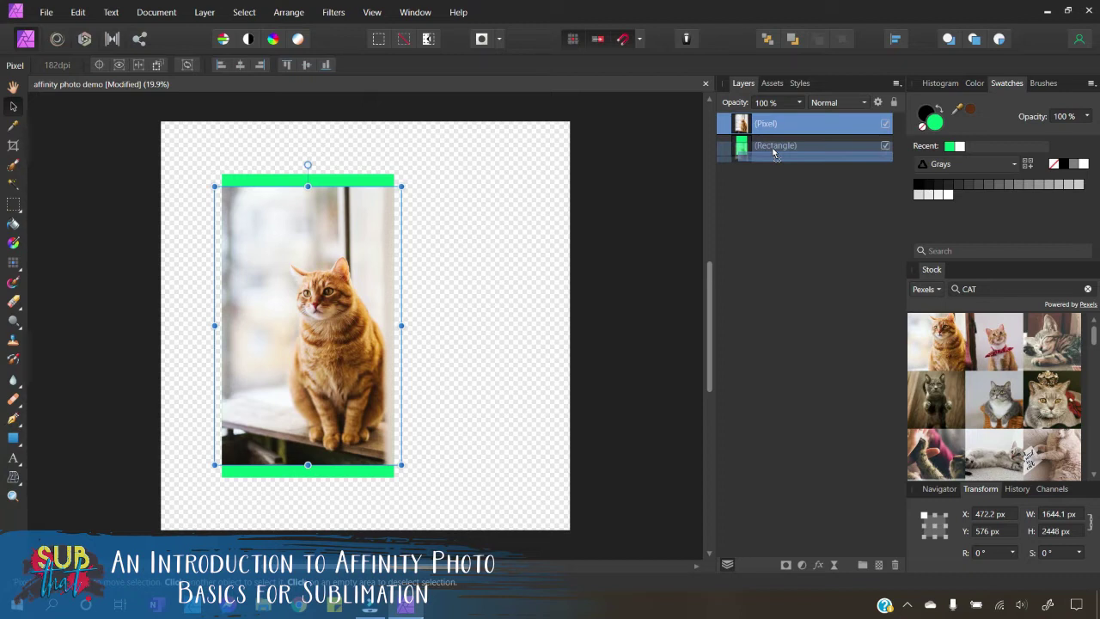
drag(774, 153, 772, 149)
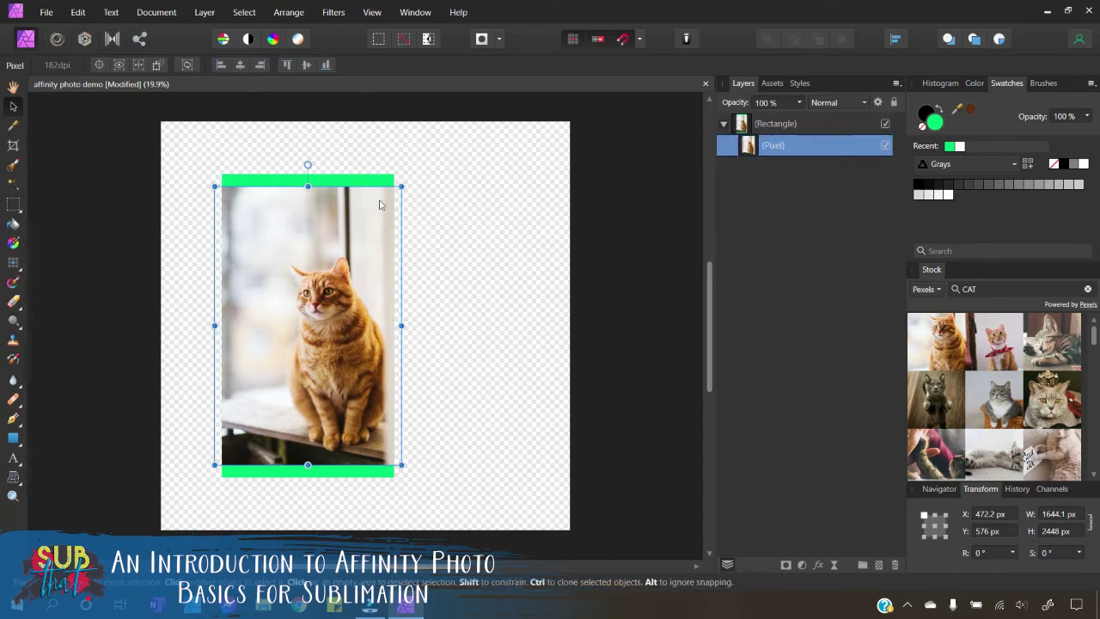
Enlarge the clipped cat photo to about 2464 × 3669 px and reposition it so it fills the rectangle
drag(402, 186, 596, 113)
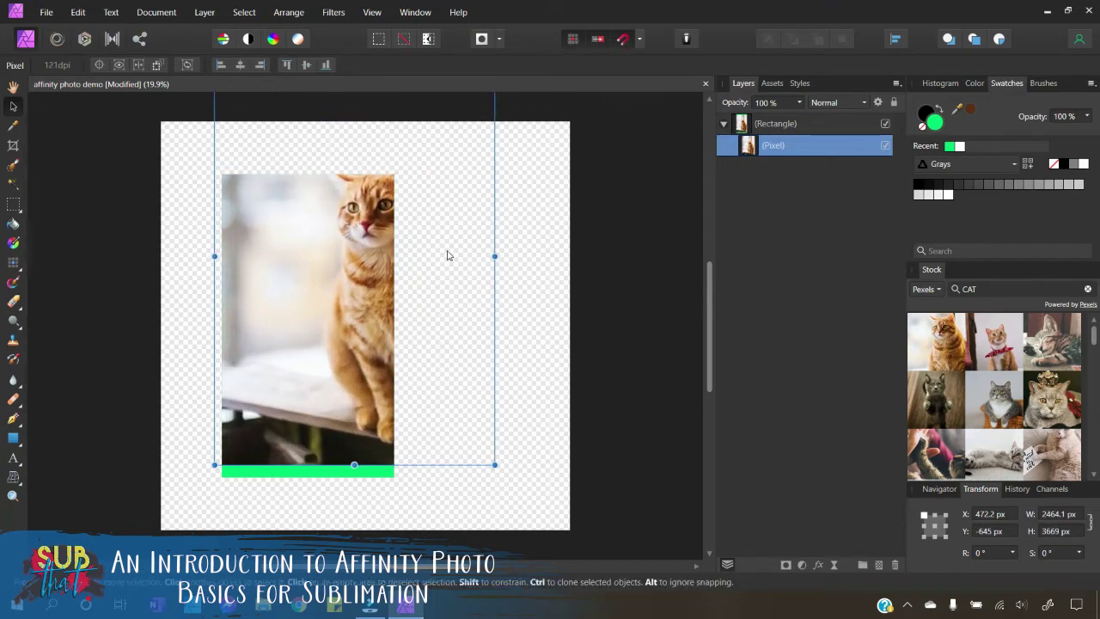
drag(450, 253, 362, 301)
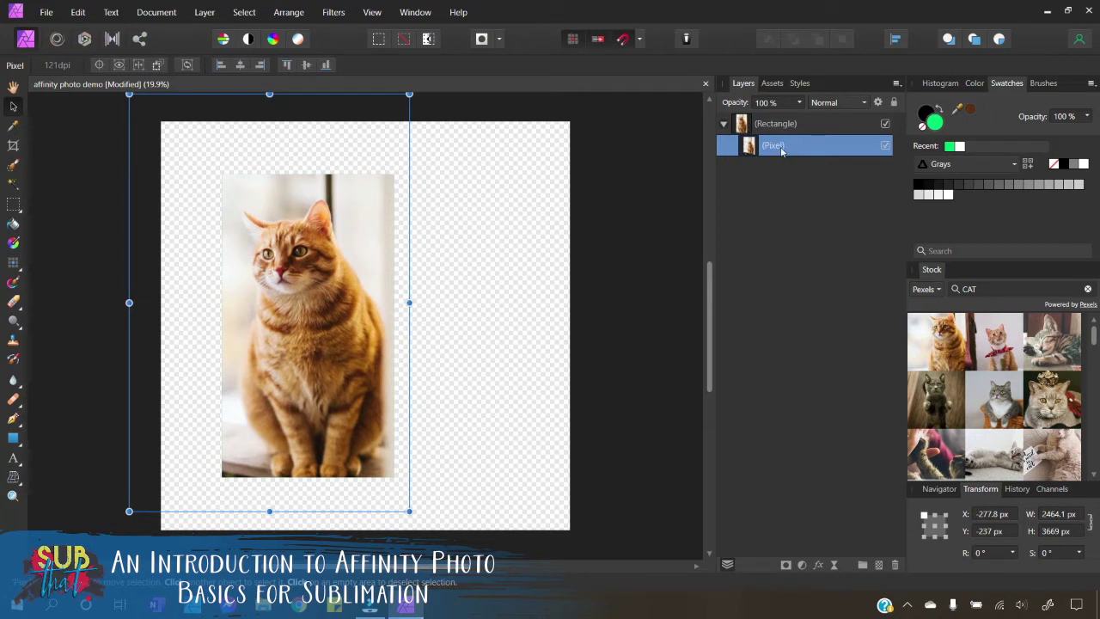
click(482, 328)
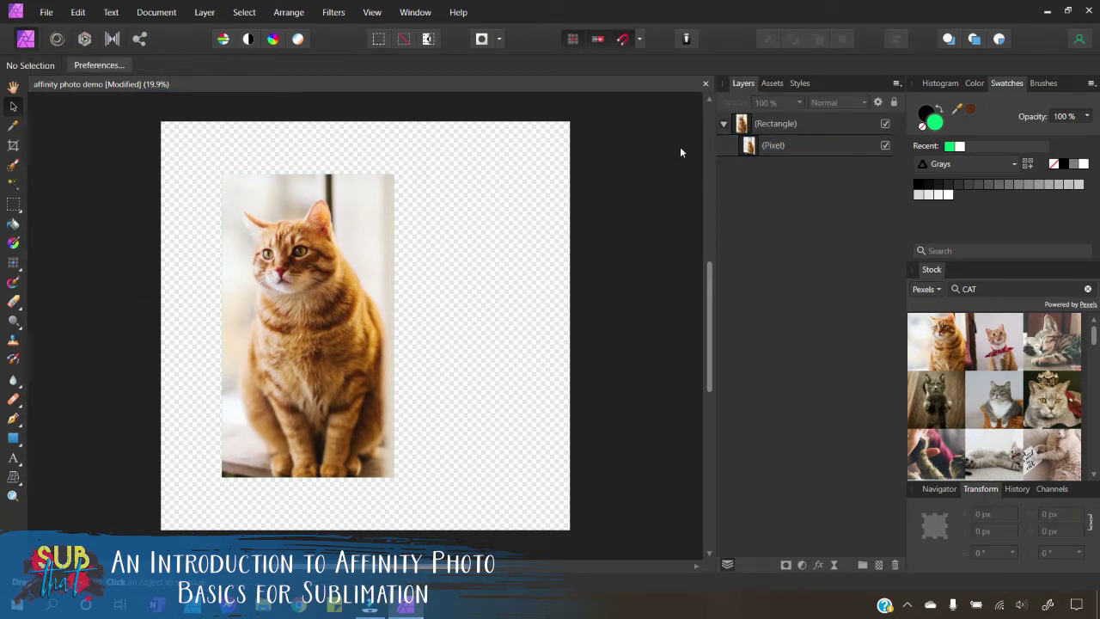
click(770, 153)
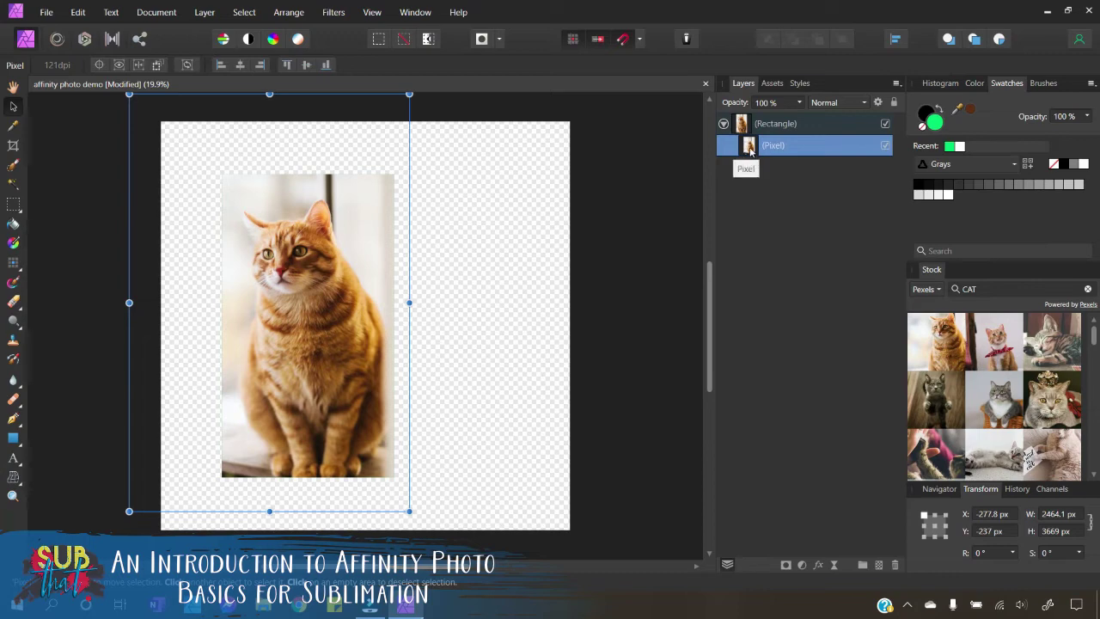
Release the cat photo from the rectangle's clipping, shrink it to about 1955 × 2911 px and place it at about X 1354, Y 345 px
drag(748, 146, 737, 118)
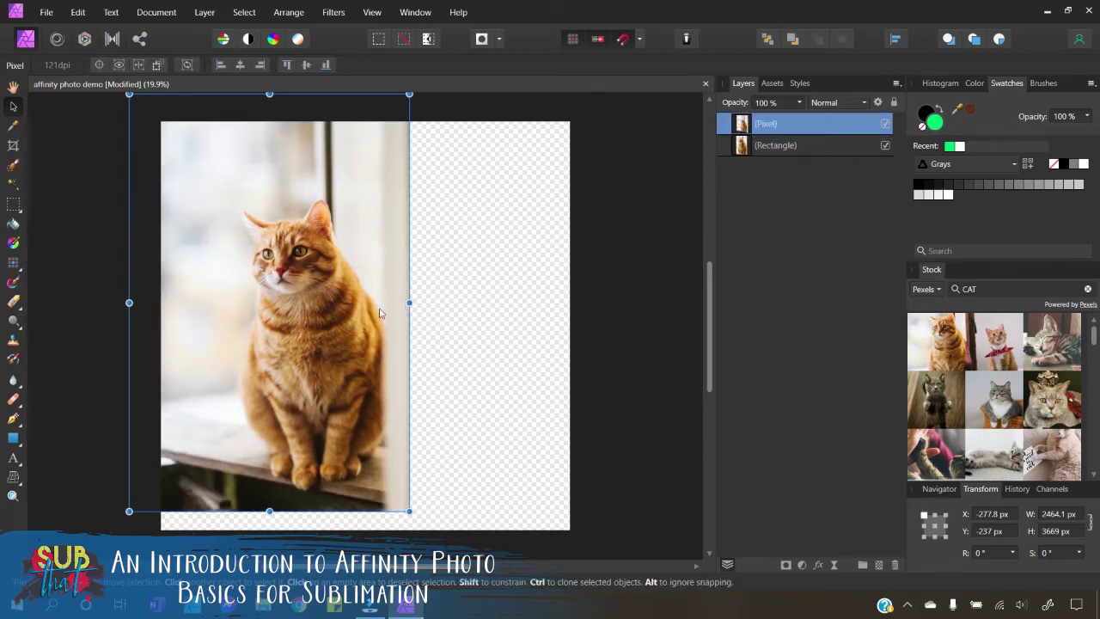
drag(301, 325, 435, 346)
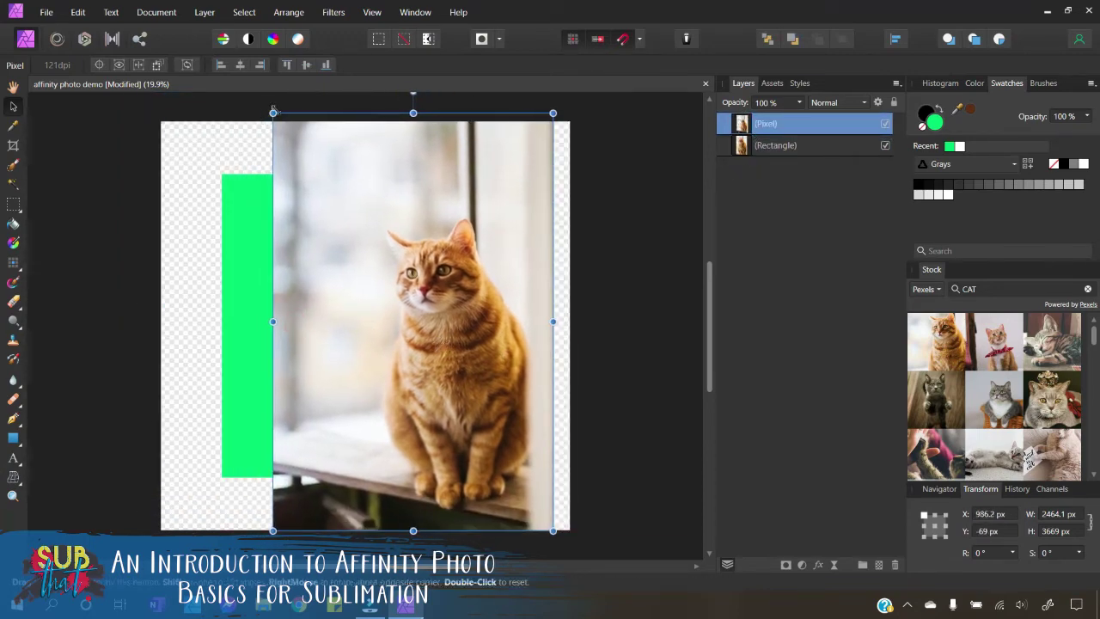
drag(278, 113, 394, 299)
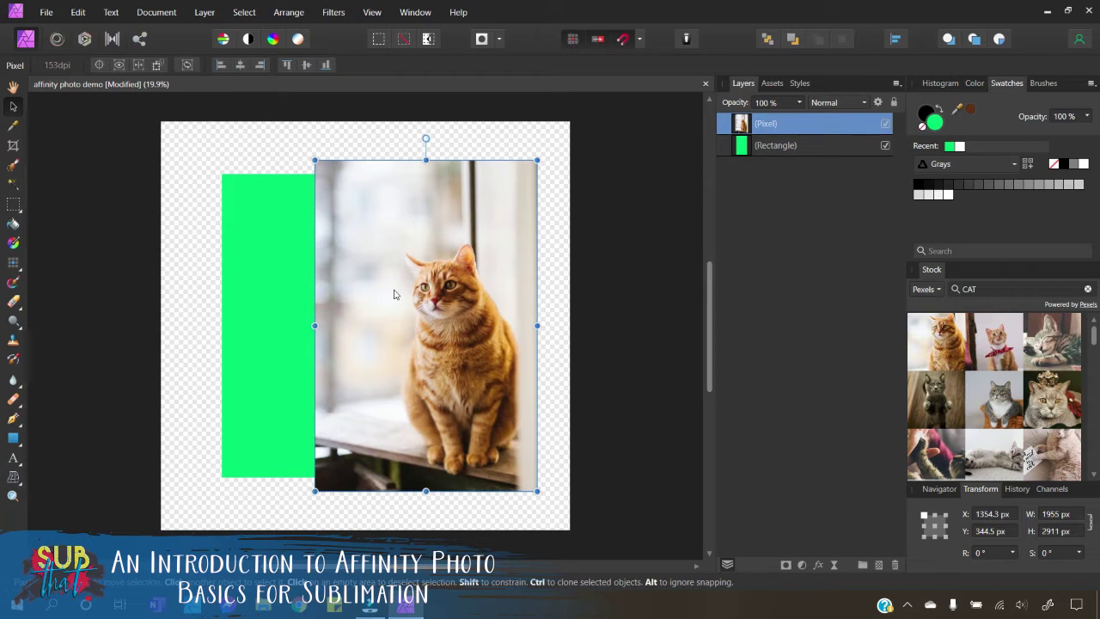
click(184, 213)
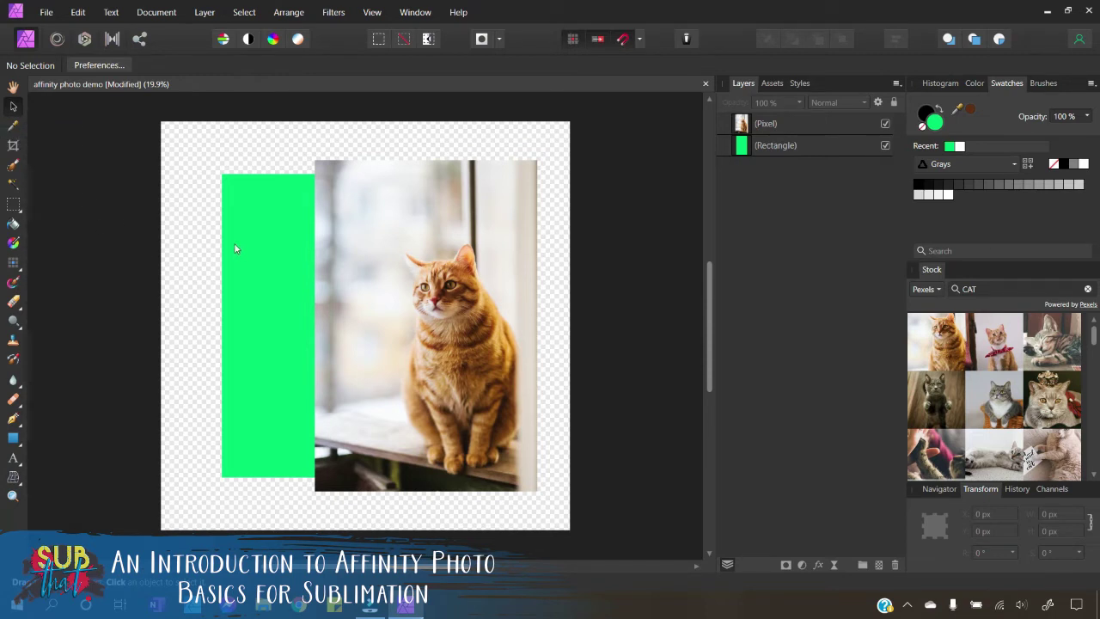
Recolor the green rectangle with a brown sampled from the cat's fur using the Color Picker Tool
click(263, 259)
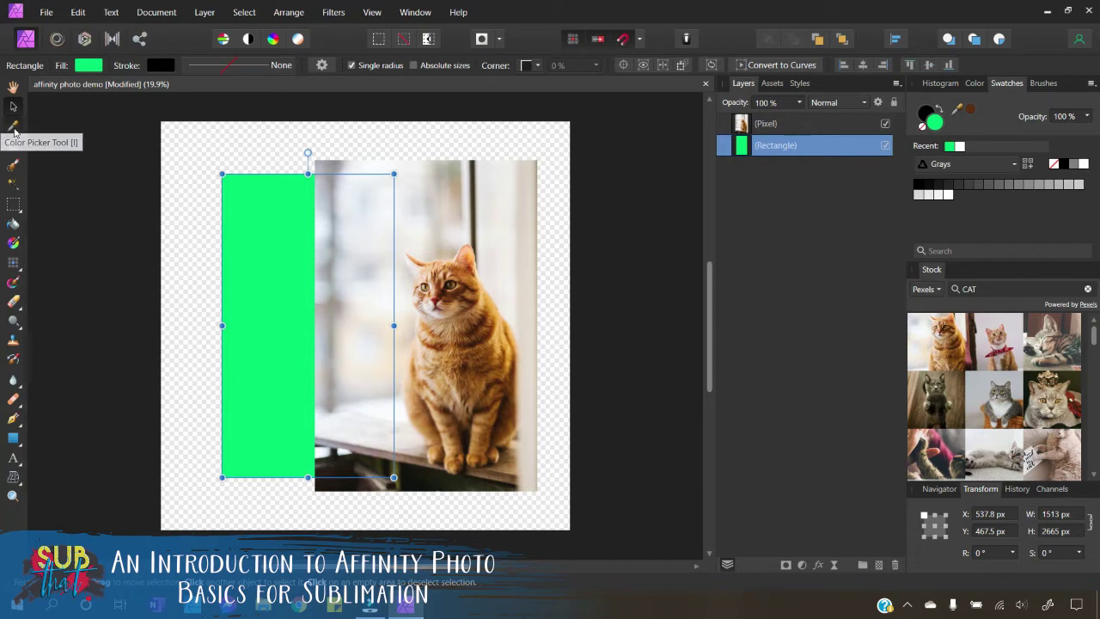
click(13, 128)
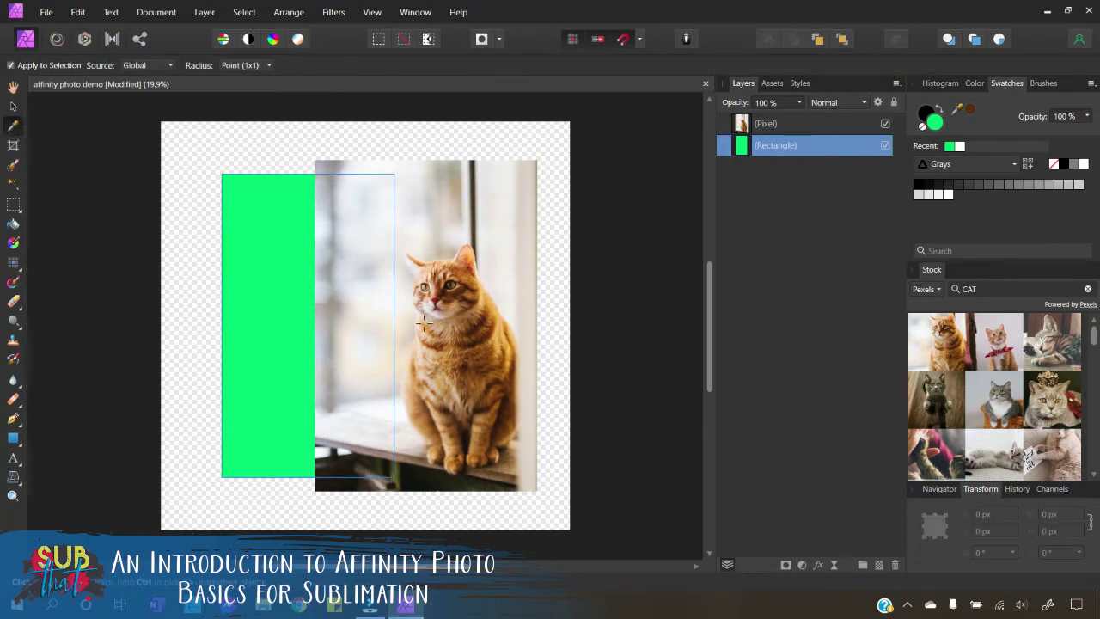
click(469, 365)
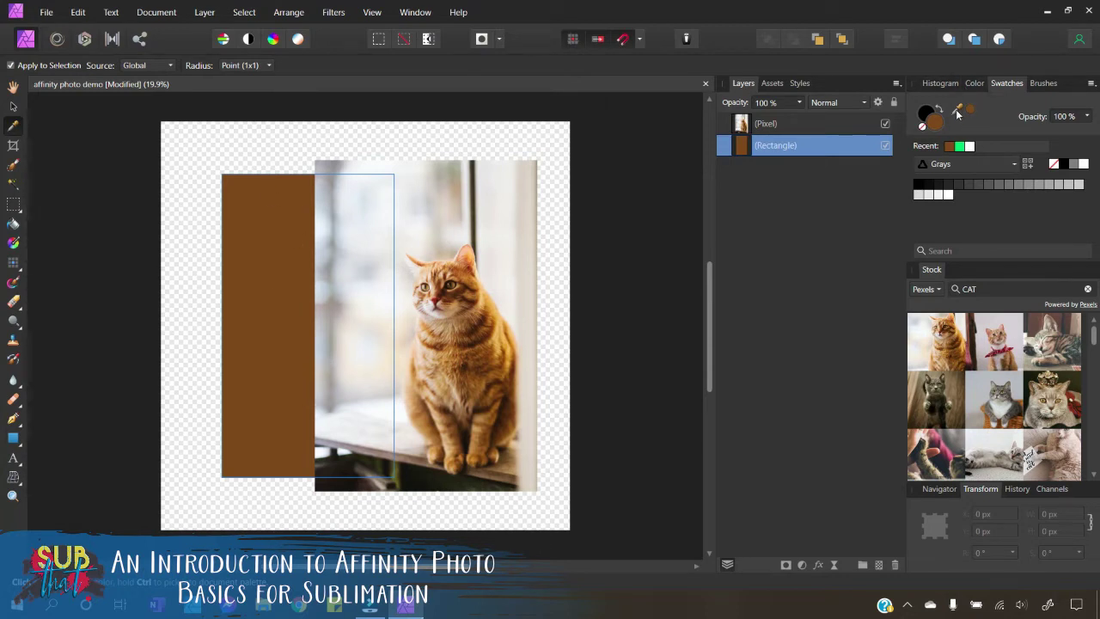
Sample a cream colour (RGB 243, 235, 222) from the cat photo and apply it to the rectangle's fill, leaving nothing selected
click(979, 83)
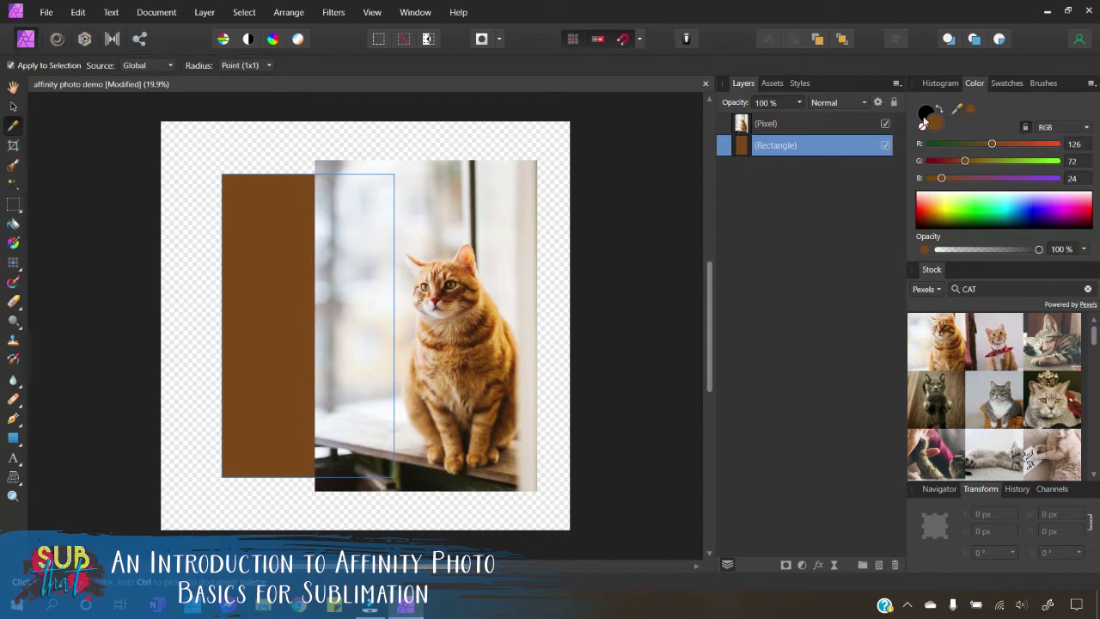
drag(959, 110, 379, 319)
click(971, 109)
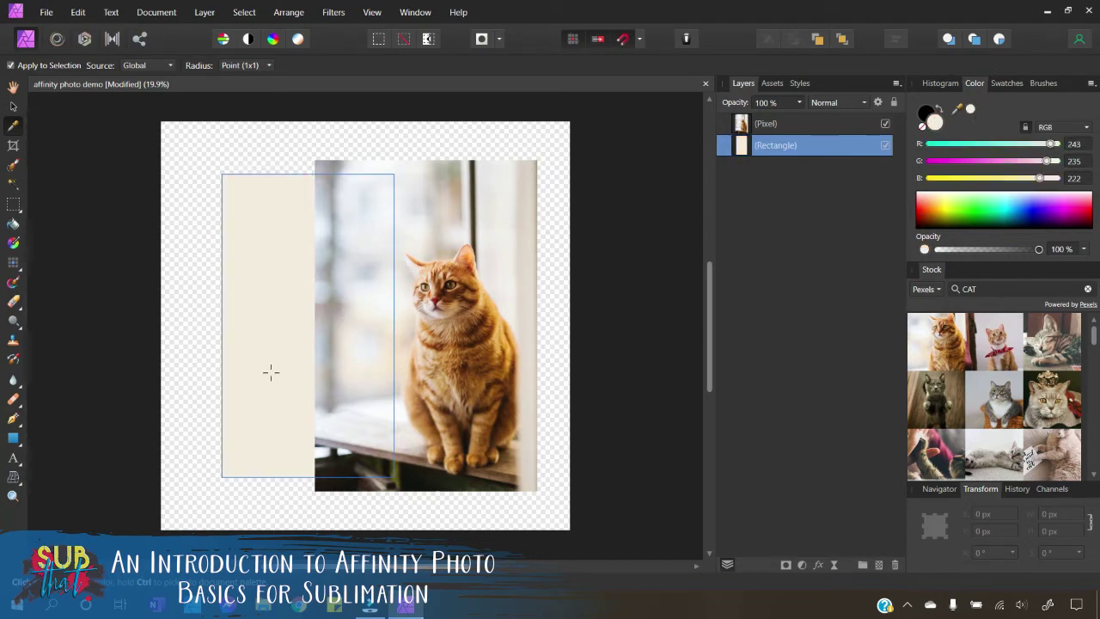
click(12, 105)
click(214, 168)
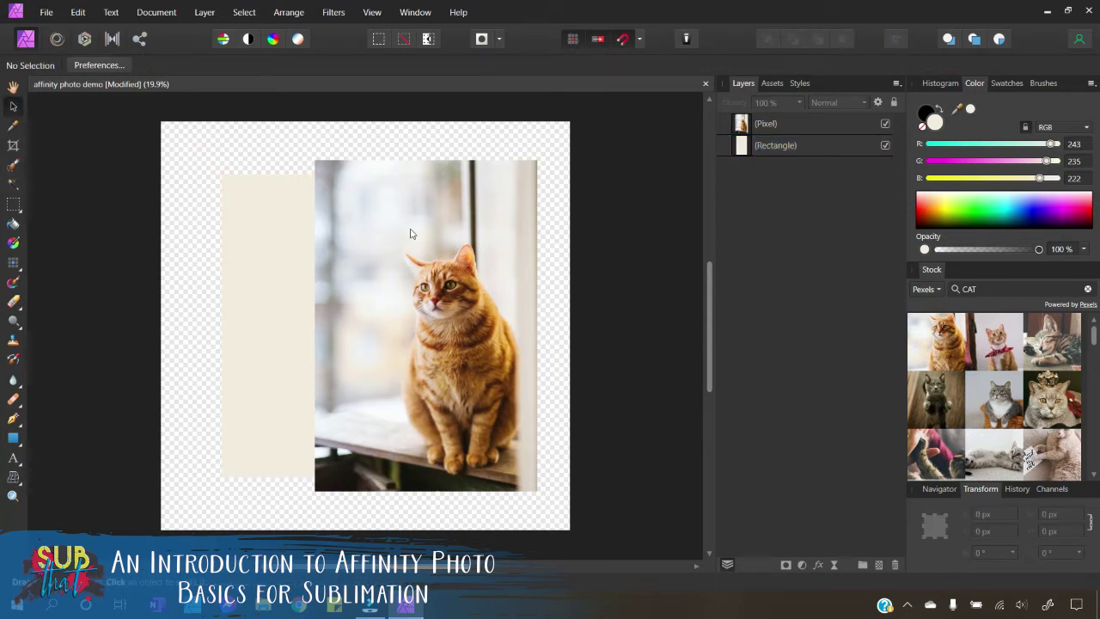
With the cat photo's Pixel layer selected, set an unconstrained crop area of about 1777 × 2256 px tightly around the cat
click(12, 146)
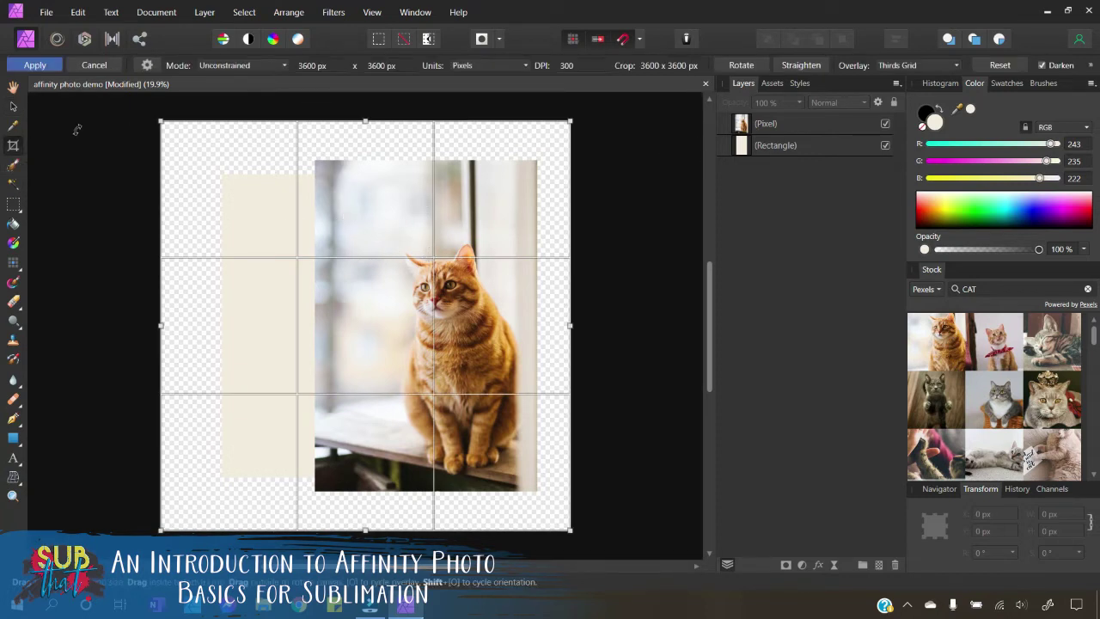
click(95, 66)
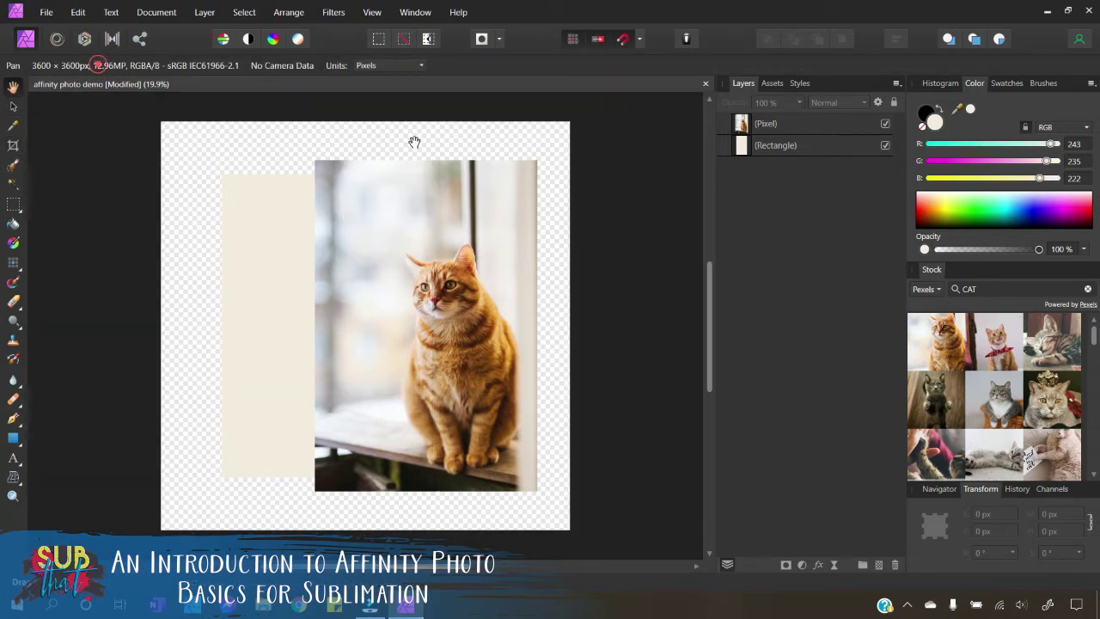
click(771, 124)
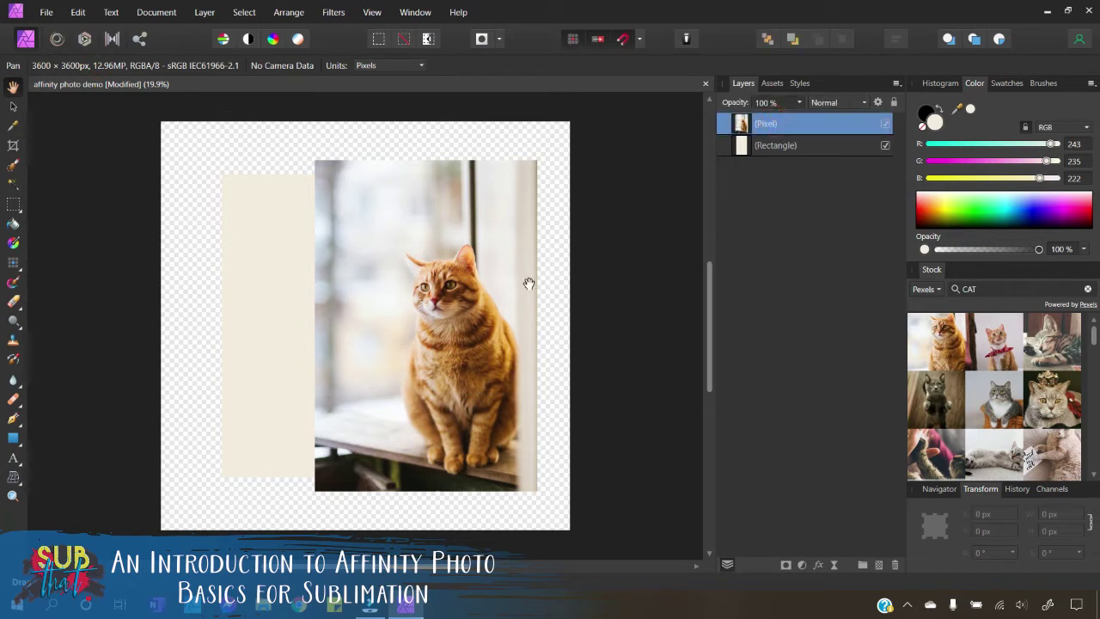
click(15, 147)
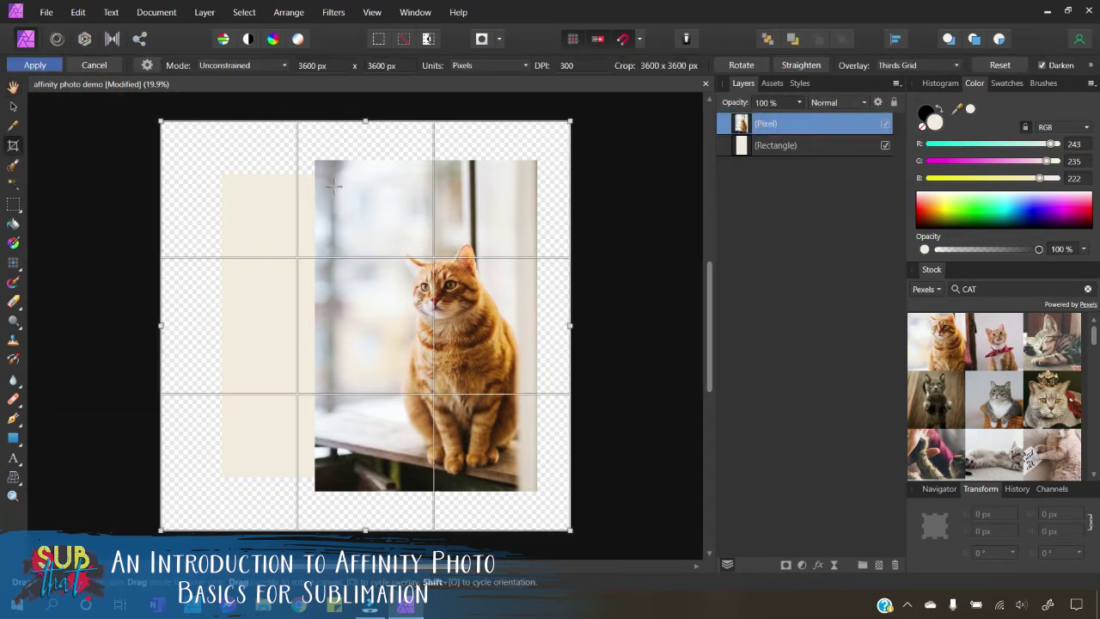
drag(335, 185, 536, 490)
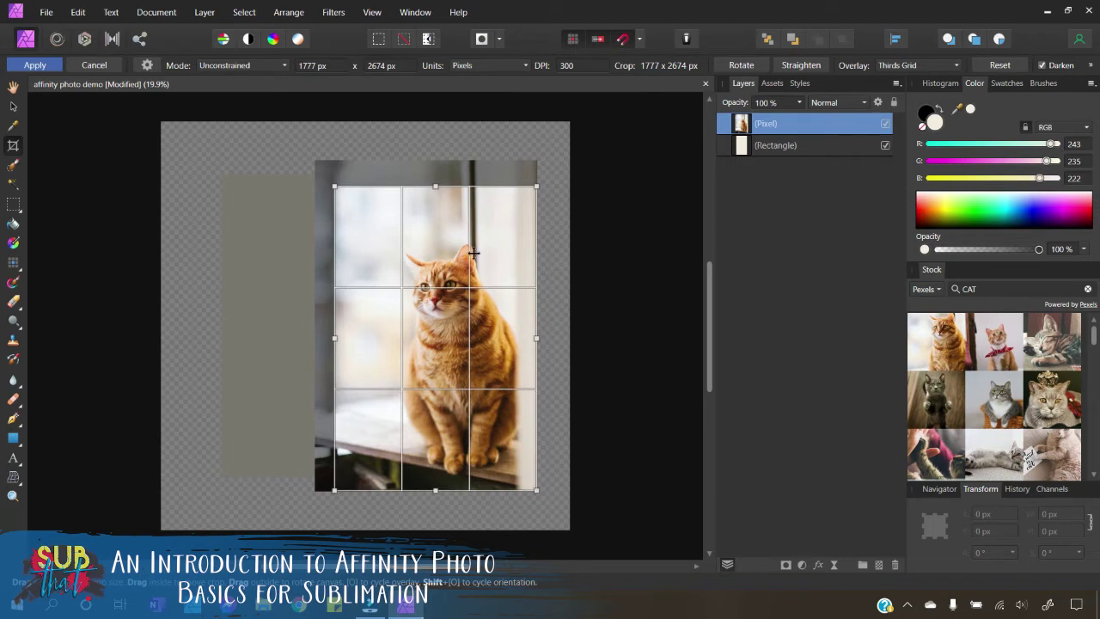
drag(437, 184, 438, 233)
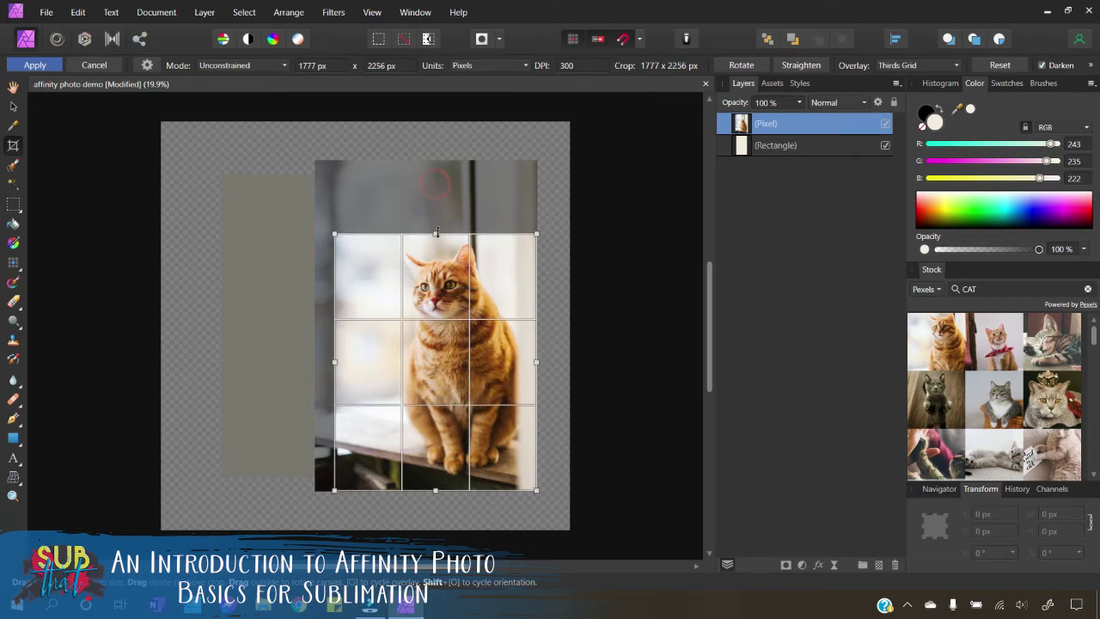
Crop the canvas tightly around the cat to 1354 x 2256 px, and undo the crop
drag(335, 362, 384, 365)
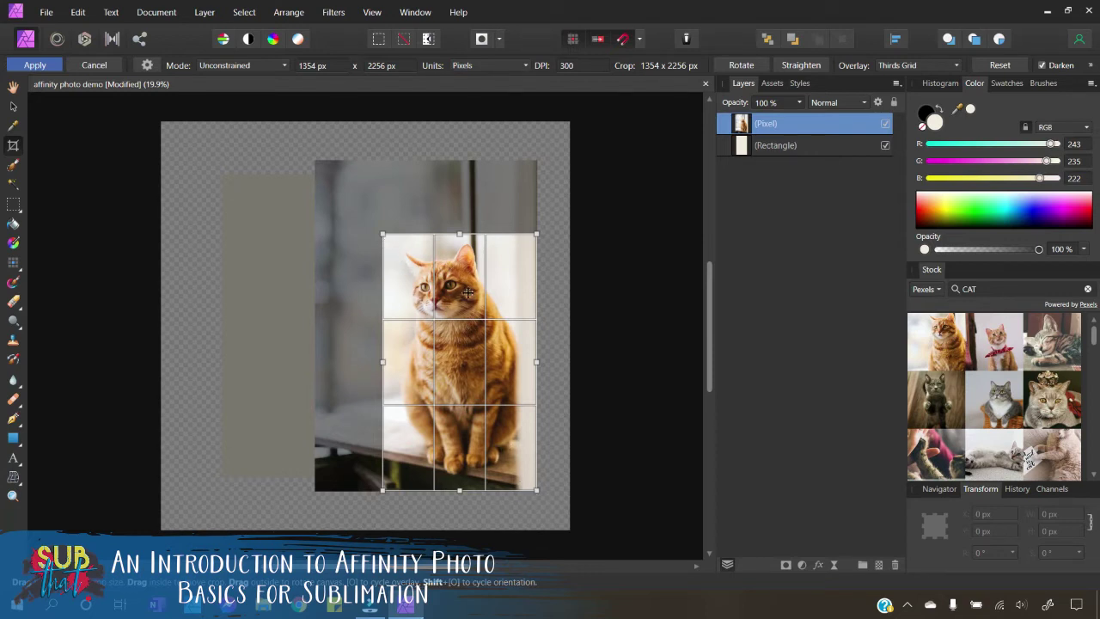
click(33, 65)
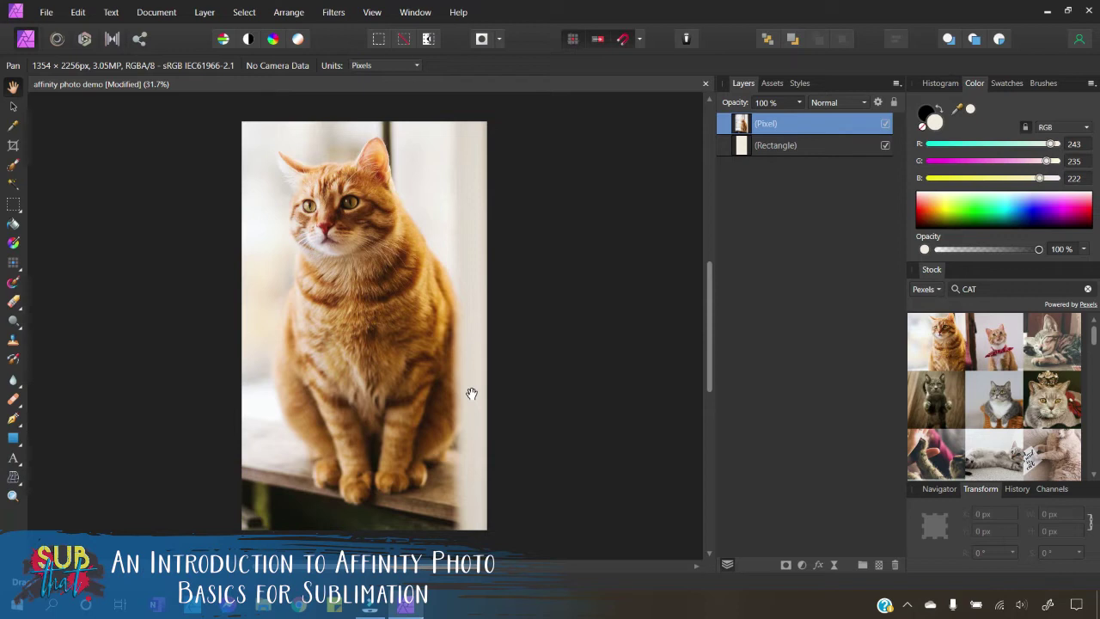
click(74, 13)
click(71, 27)
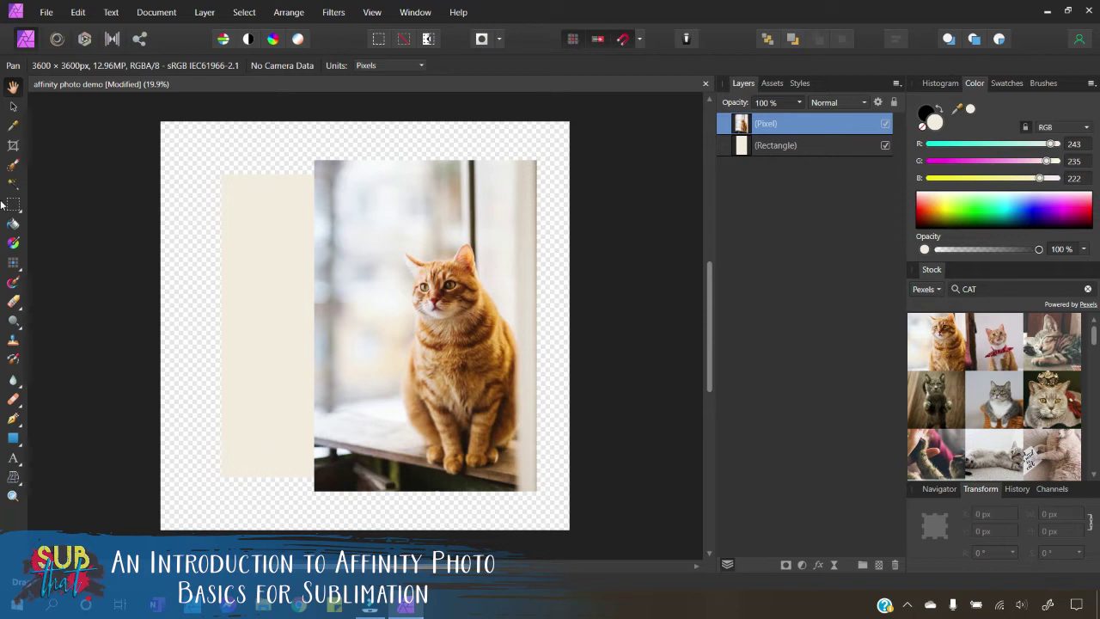
Move the cream rectangle to the canvas's left edge and shift the cat photo left toward the canvas centre
click(13, 106)
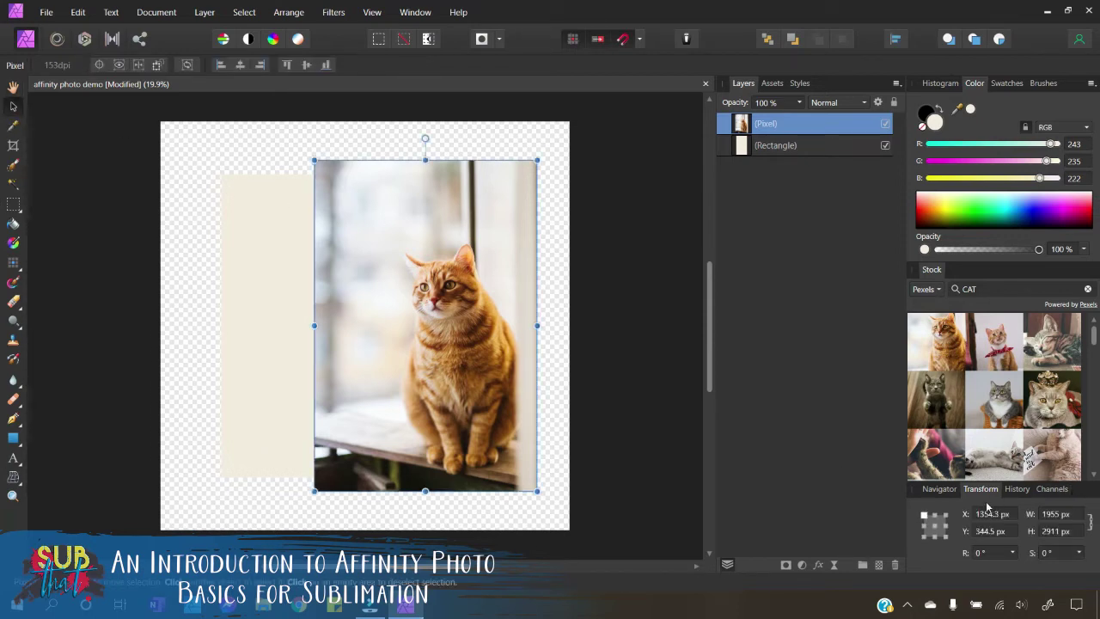
click(940, 488)
click(1084, 445)
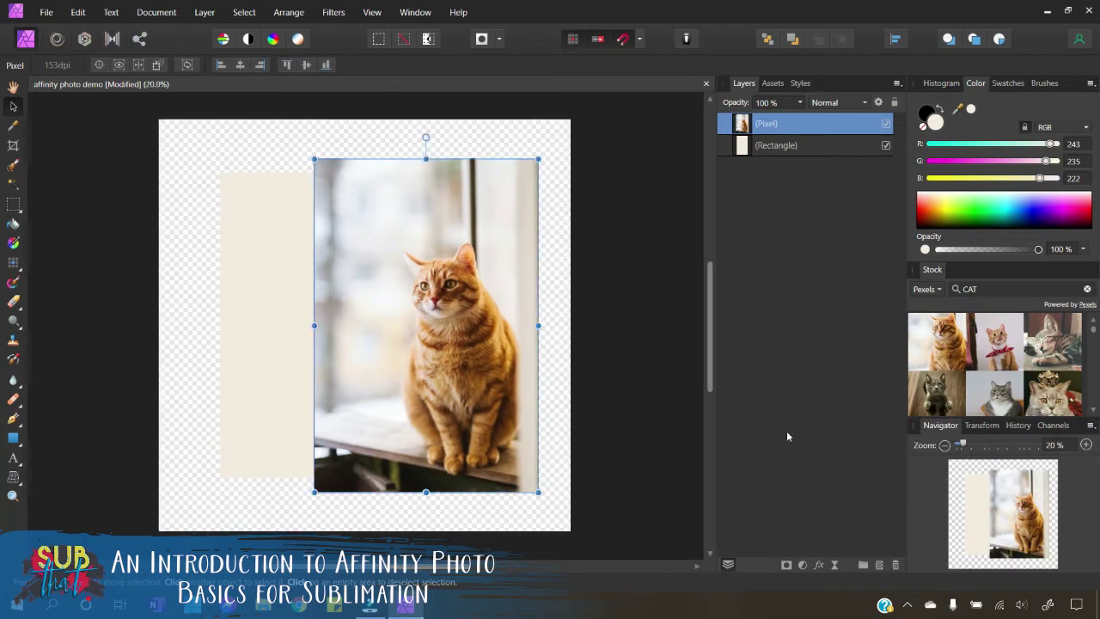
click(1084, 445)
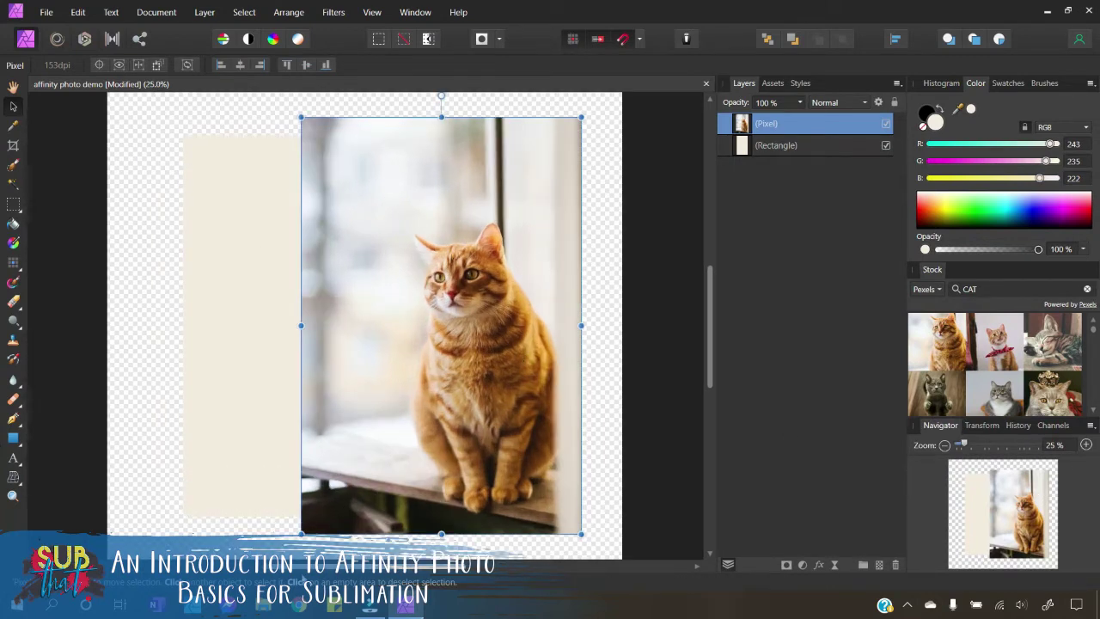
scroll(493, 328, right, 2)
scroll(295, 398, right, 2)
drag(196, 352, 36, 351)
drag(395, 361, 330, 366)
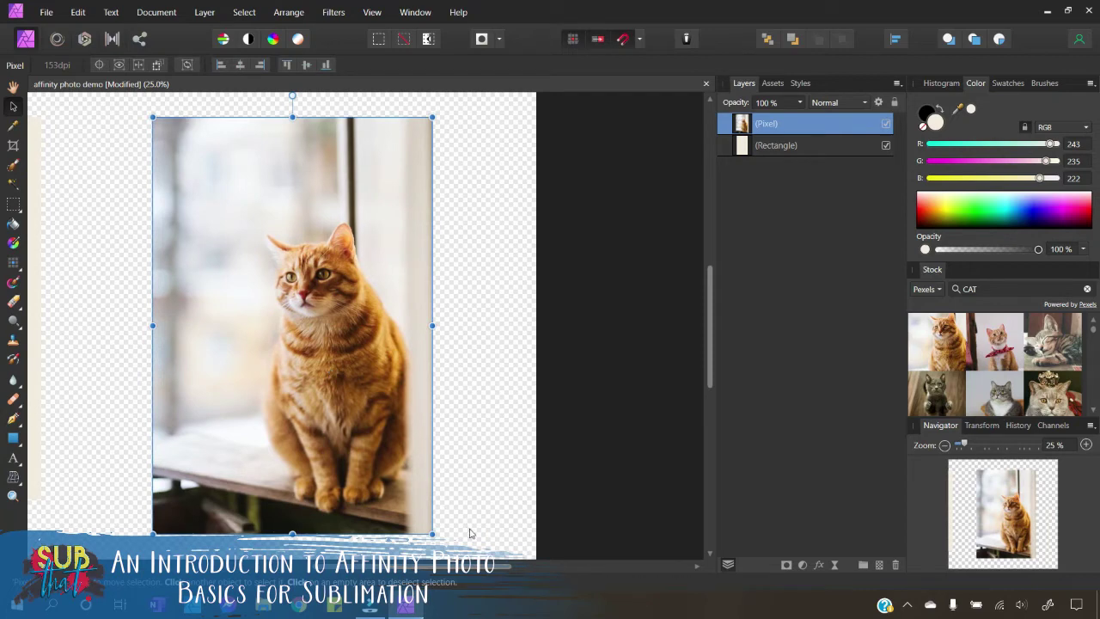
scroll(163, 327, left, 3)
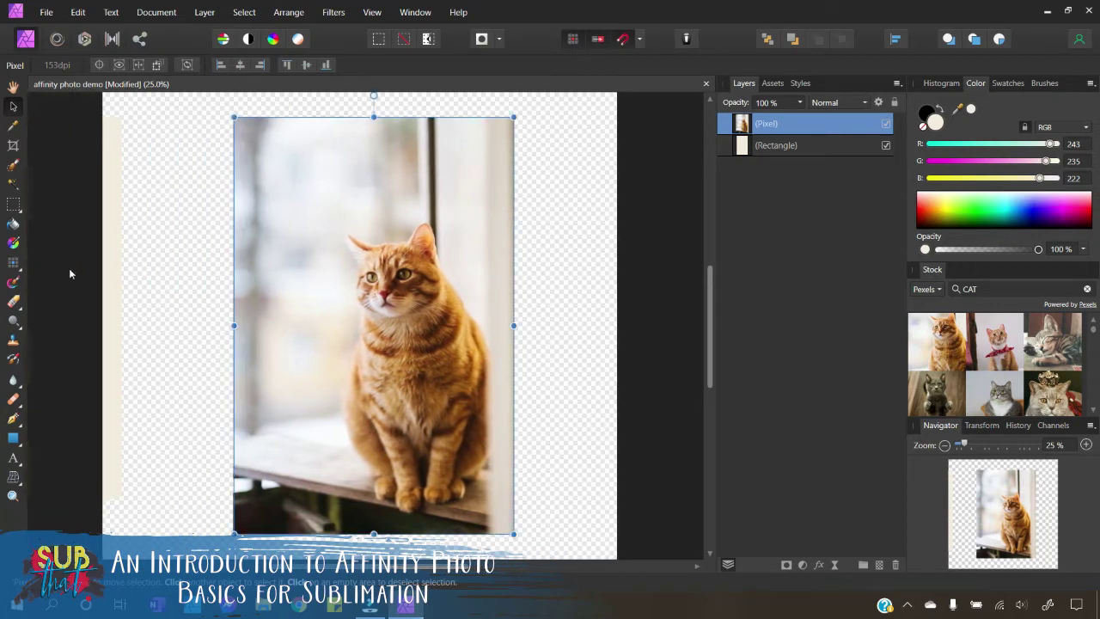
Select the background around the cat in the photo with the Selection Brush, following the cat's outline
click(11, 167)
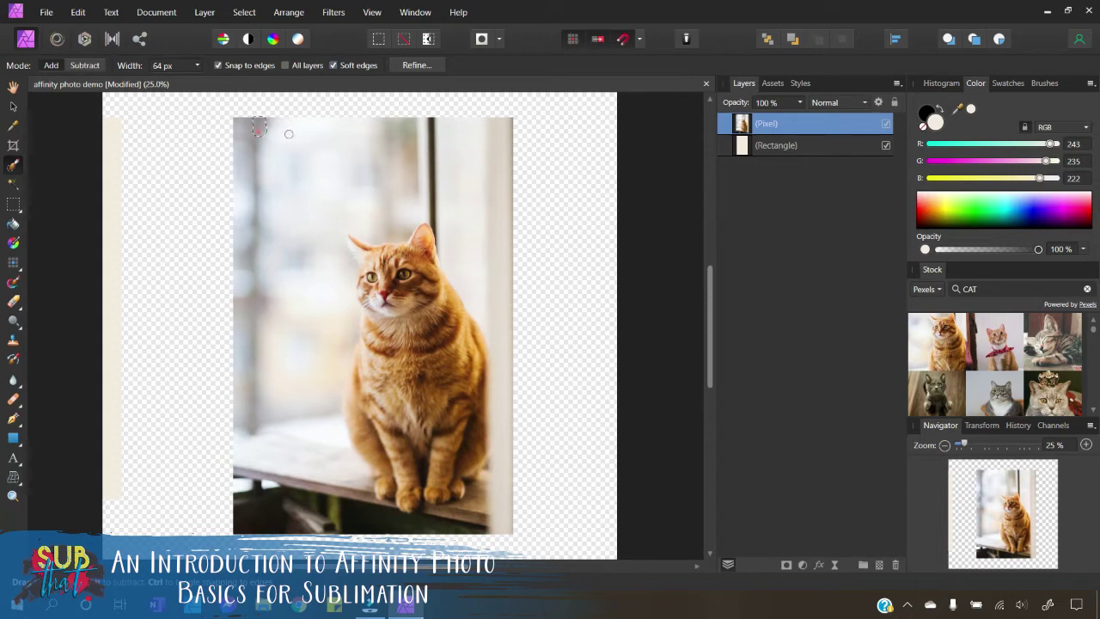
mouse_move(289, 134)
mouse_down()
mouse_move(380, 142)
mouse_move(509, 203)
mouse_up()
mouse_move(324, 189)
mouse_down()
mouse_move(457, 202)
mouse_move(356, 236)
mouse_move(313, 219)
mouse_move(259, 446)
mouse_move(325, 460)
mouse_move(311, 400)
mouse_move(327, 343)
mouse_move(336, 376)
mouse_move(365, 297)
mouse_move(378, 318)
mouse_move(429, 232)
mouse_move(472, 212)
mouse_move(471, 313)
mouse_move(497, 344)
mouse_move(513, 516)
mouse_move(490, 531)
mouse_move(330, 527)
mouse_move(514, 481)
mouse_move(430, 515)
mouse_move(481, 515)
mouse_move(459, 522)
mouse_move(430, 516)
mouse_move(481, 514)
mouse_move(478, 494)
mouse_move(499, 487)
mouse_up()
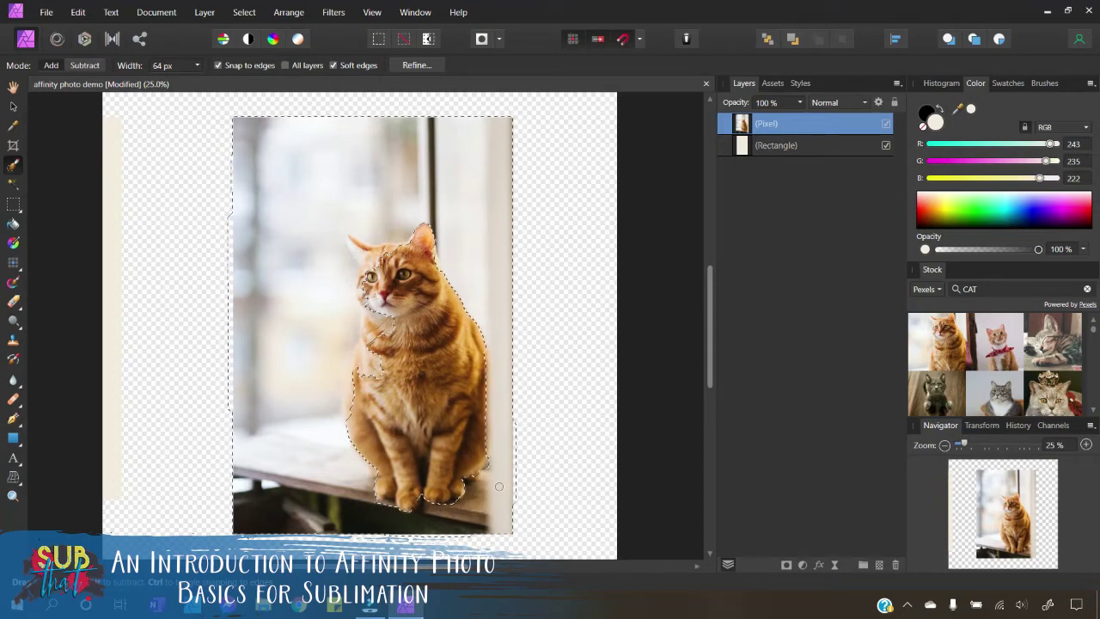
Subtract the cat's forehead, face and neck from the background selection with the Selection Brush
key(ctrl+plus)
key(ctrl+plus)
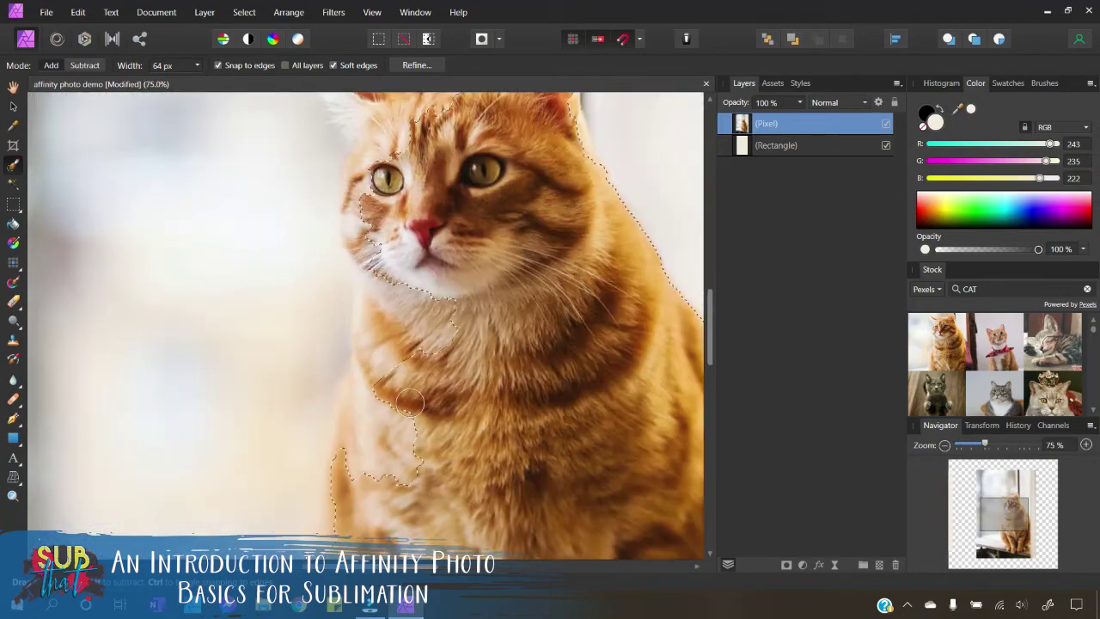
scroll(409, 401, down, 2)
scroll(403, 345, up, 5)
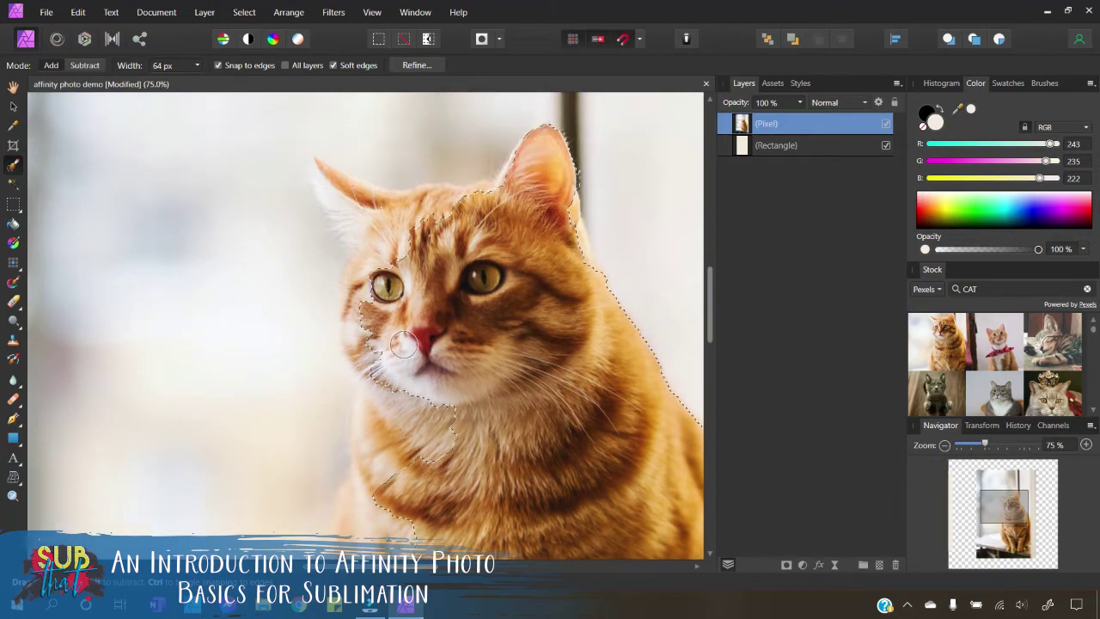
scroll(403, 345, up, 2)
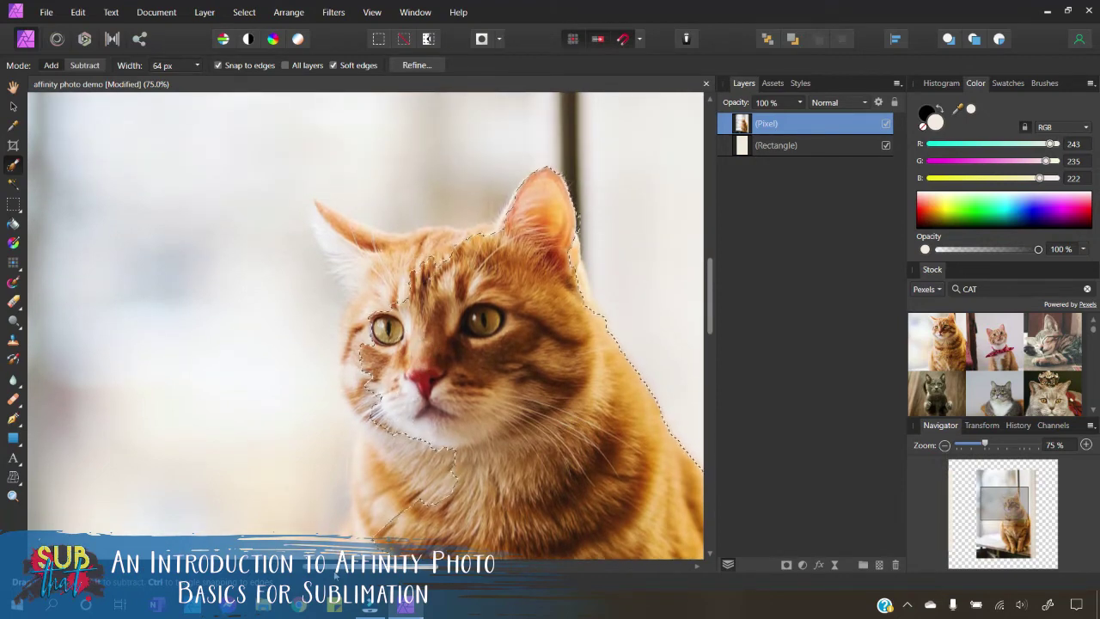
scroll(402, 345, right, 3)
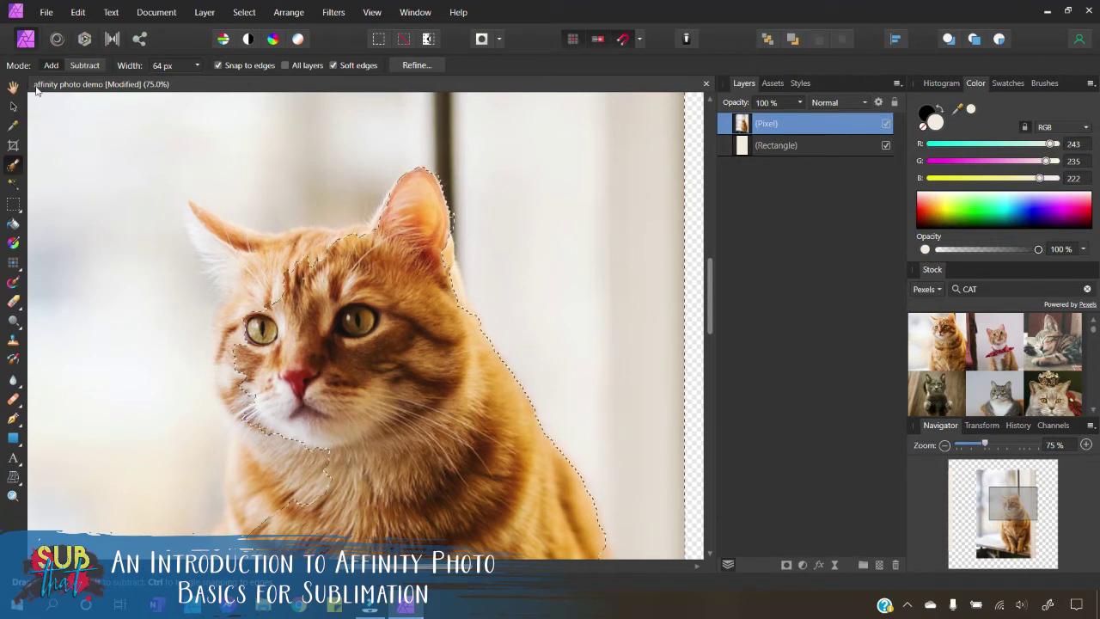
click(84, 67)
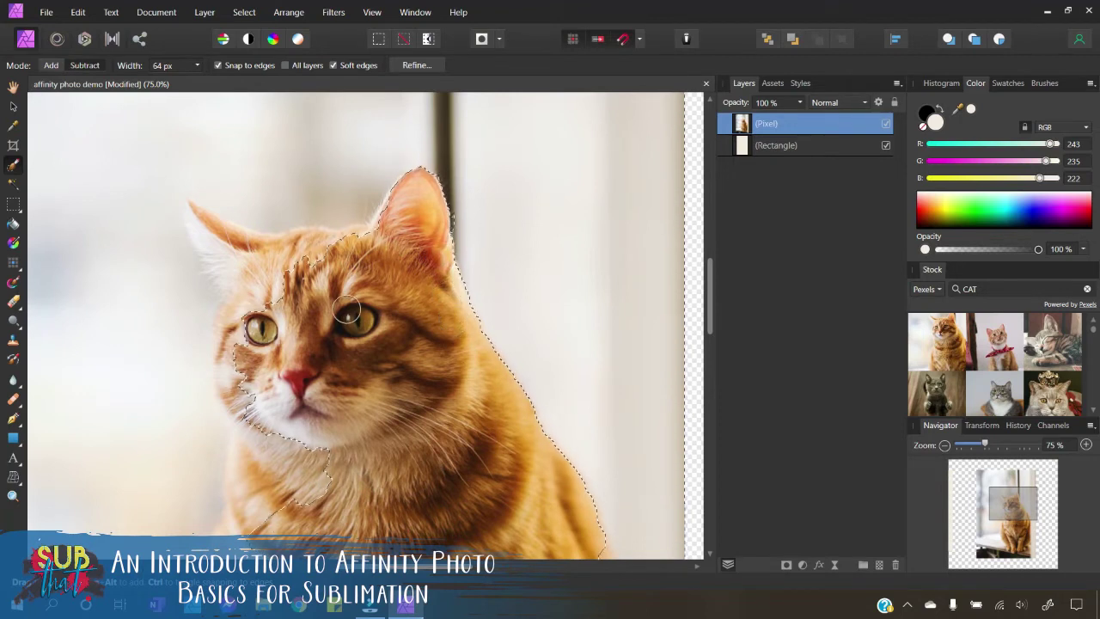
mouse_move(300, 245)
mouse_down()
mouse_move(254, 275)
mouse_move(220, 395)
mouse_move(222, 352)
mouse_move(227, 317)
mouse_move(271, 466)
mouse_up()
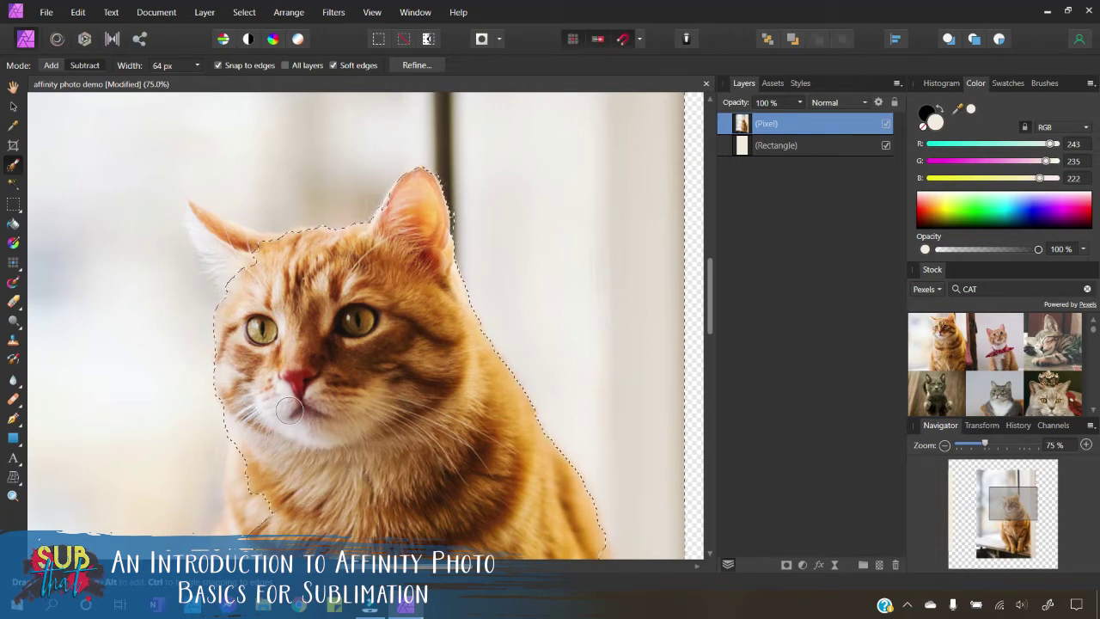
Subtract the left side of the cat's chest and body from the background selection
scroll(270, 467, down, 5)
drag(255, 267, 223, 393)
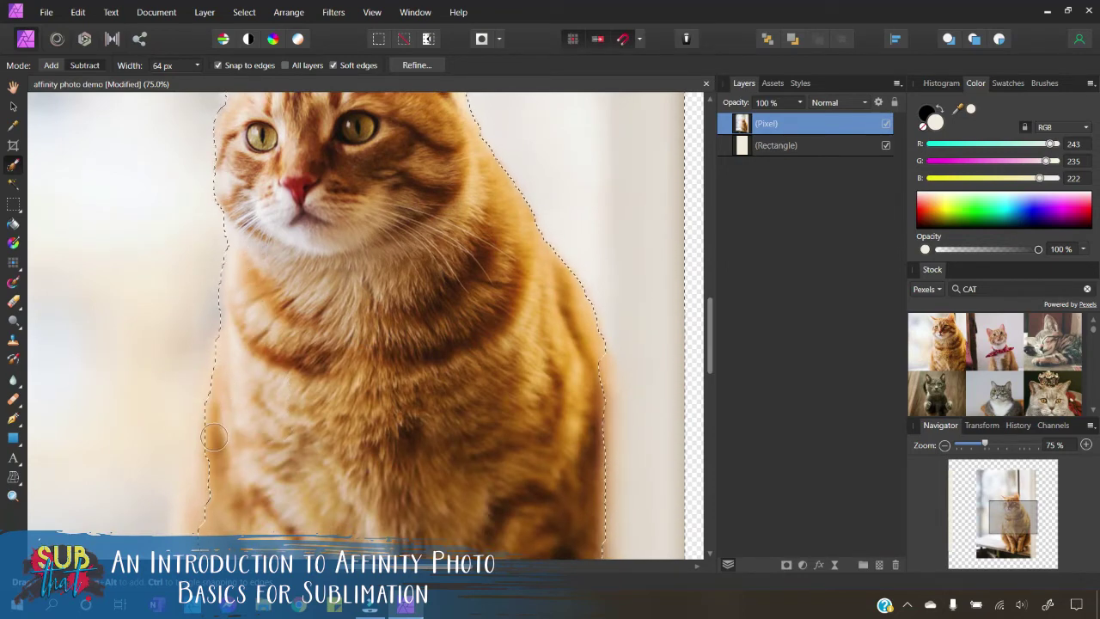
scroll(223, 392, down, 4)
mouse_move(220, 315)
mouse_down()
mouse_move(219, 285)
mouse_move(192, 412)
mouse_up()
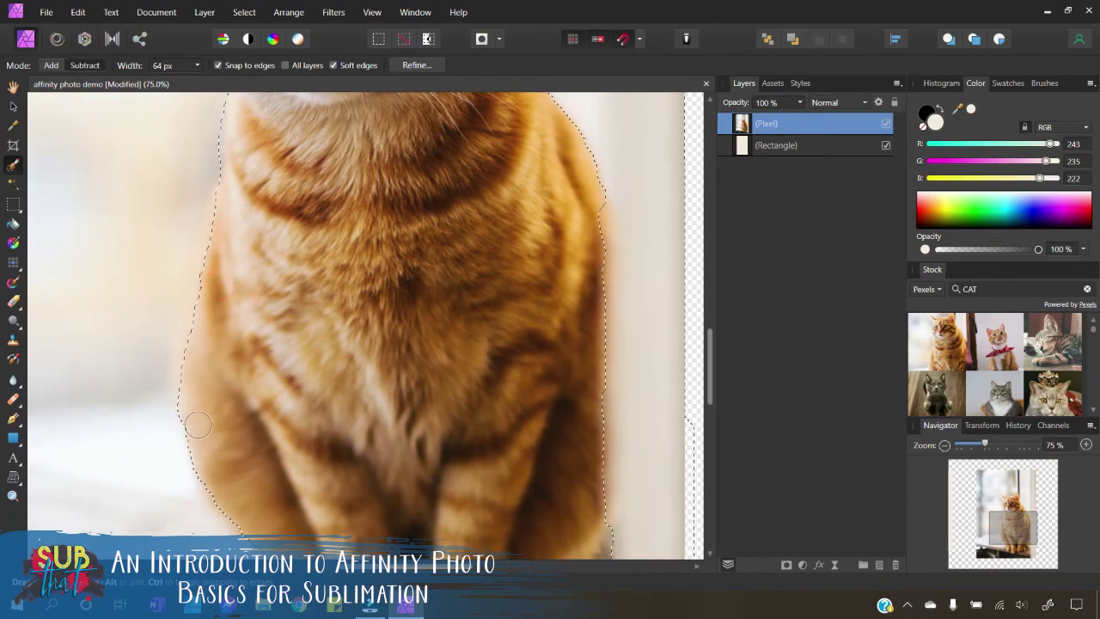
Refine the selection edge around the cat's front paws, adding the ledge areas and subtracting the paw areas
scroll(422, 394, down, 3)
scroll(423, 394, down, 1)
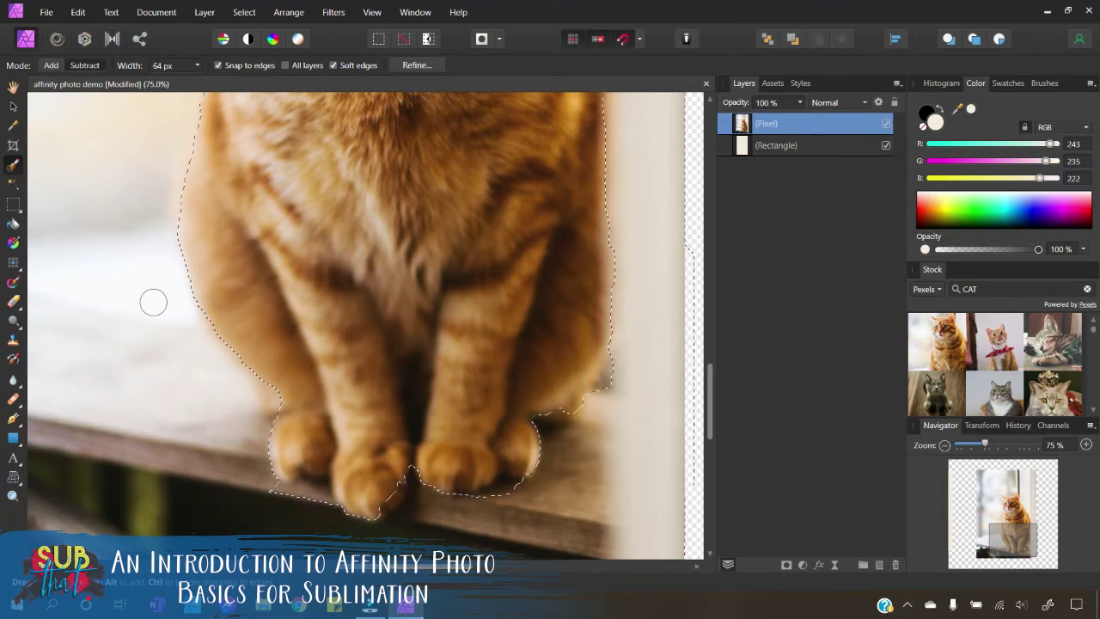
click(84, 65)
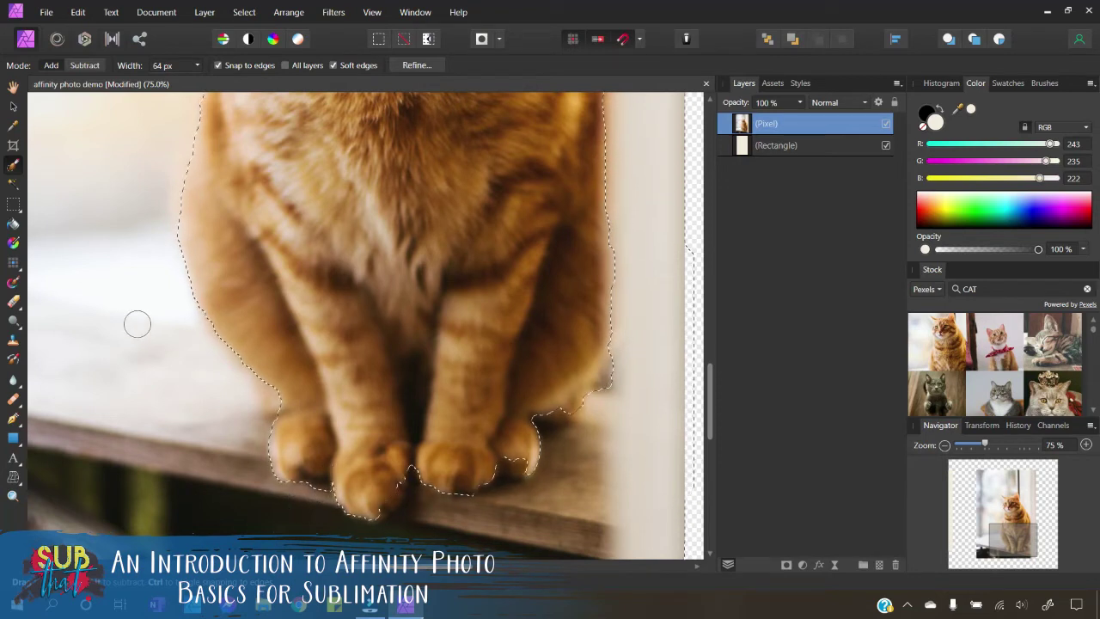
click(76, 67)
drag(399, 472, 399, 457)
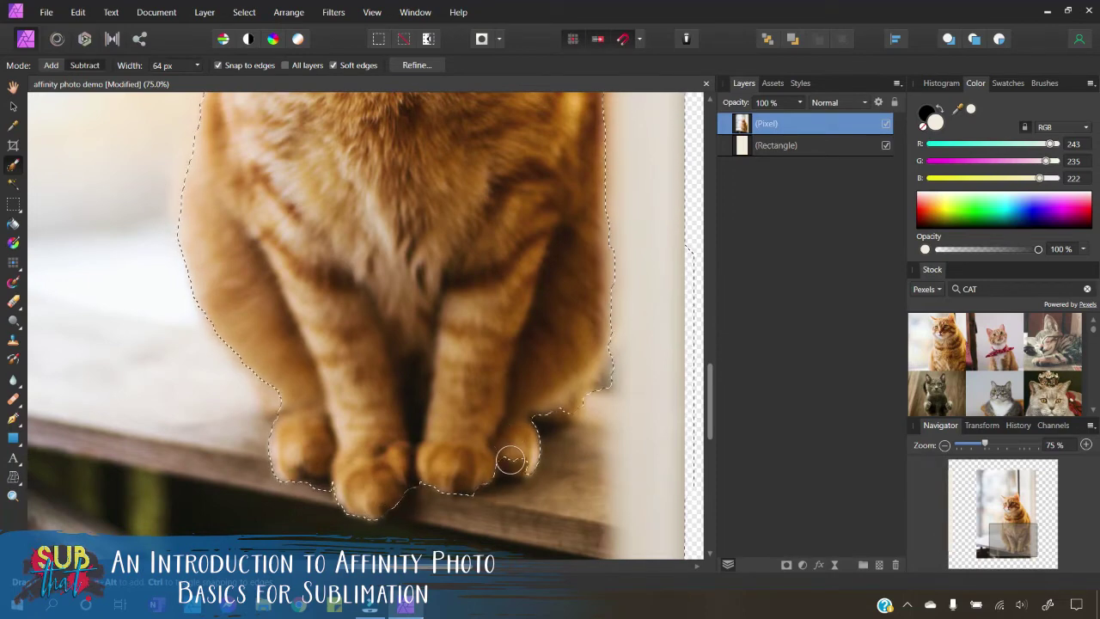
Set the Selection Brush width to 35 px and subtract the cat's left ear from the background selection
scroll(476, 412, up, 6)
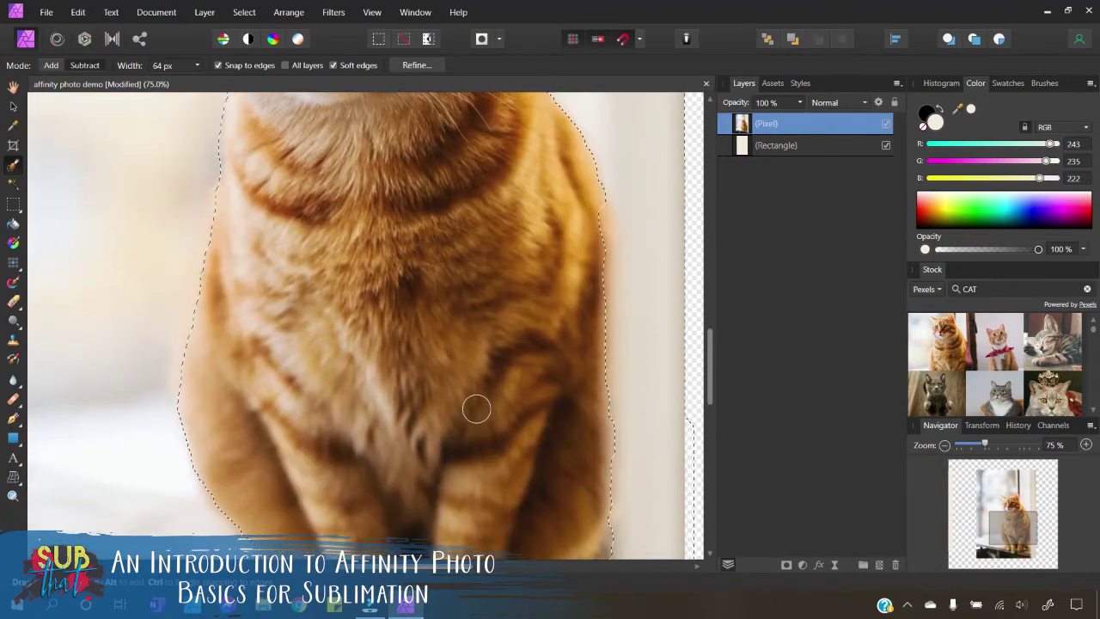
scroll(396, 348, up, 2)
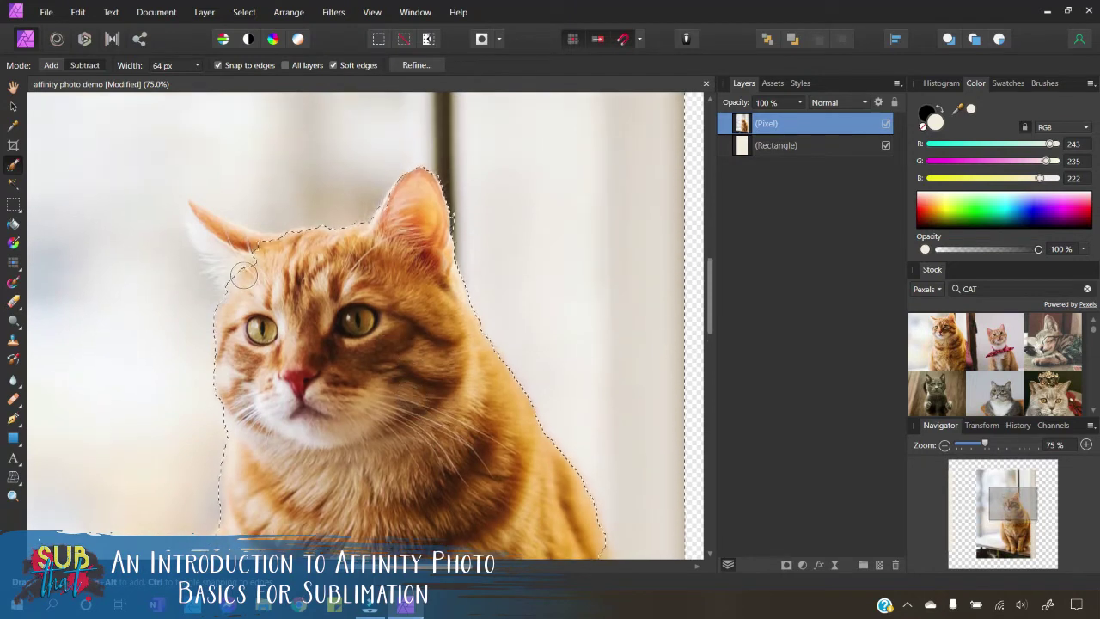
click(163, 67)
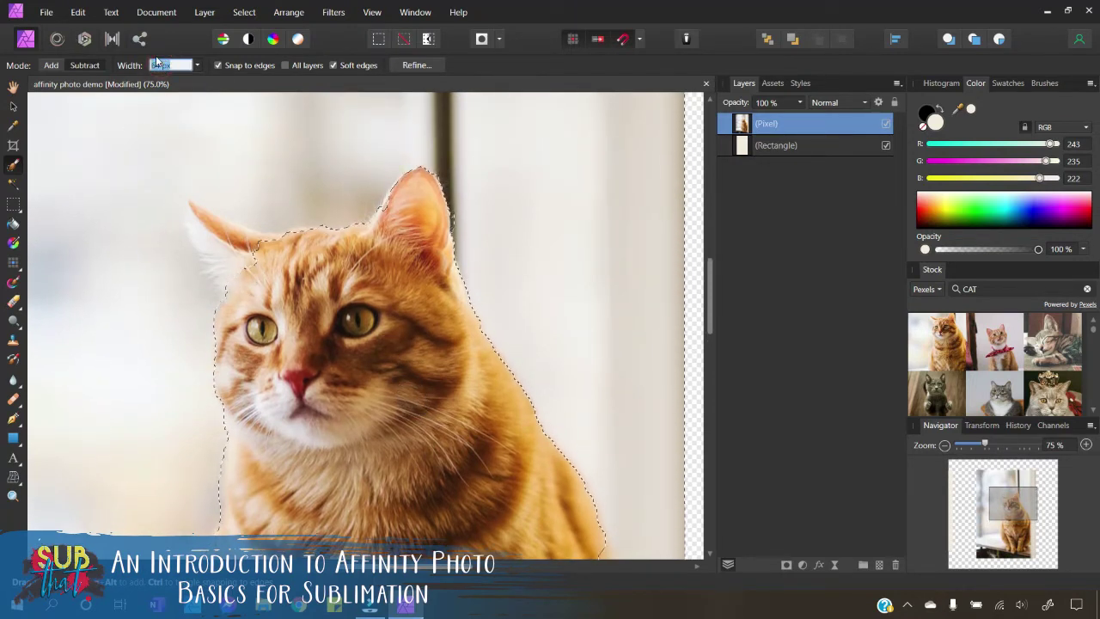
text(35)
key(Return)
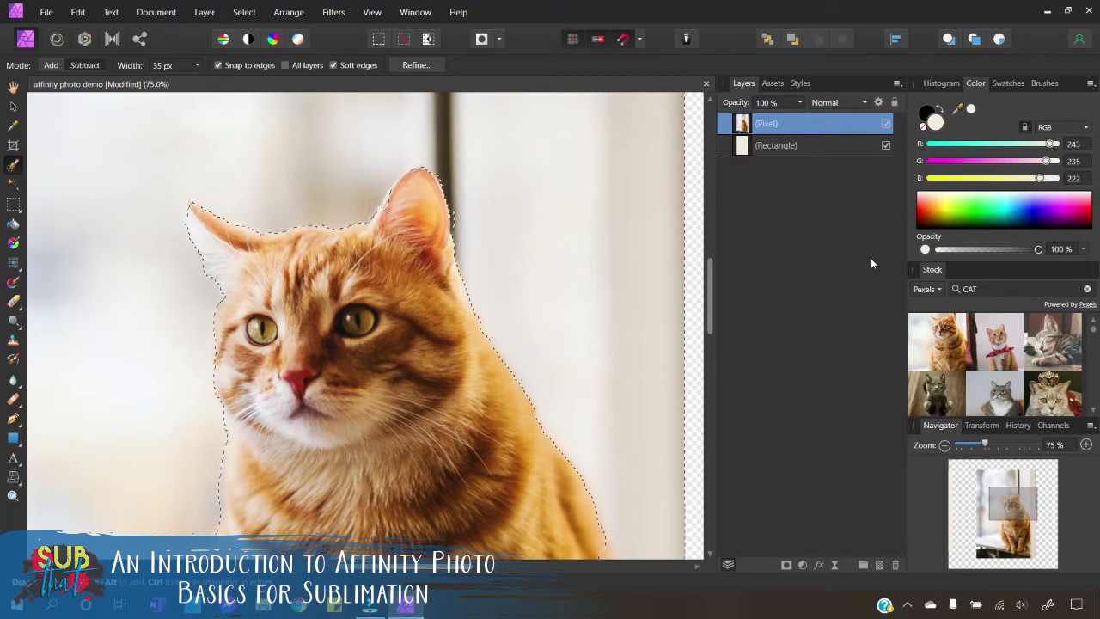
Set the current colour to dark blue with RGB values 0, 39, 155
click(945, 445)
click(945, 445)
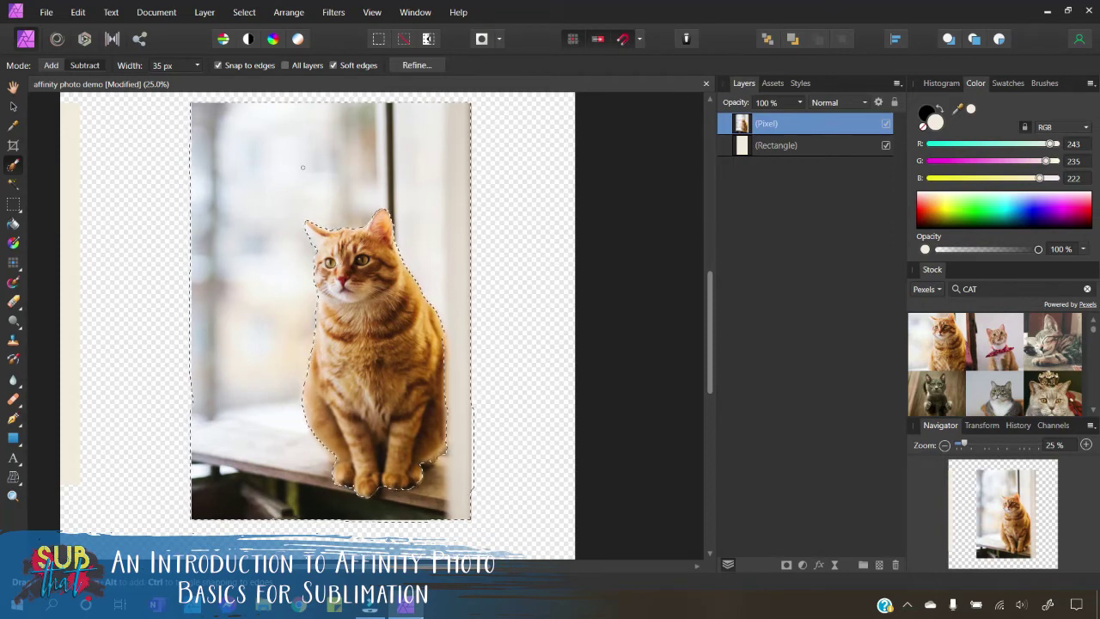
click(1013, 213)
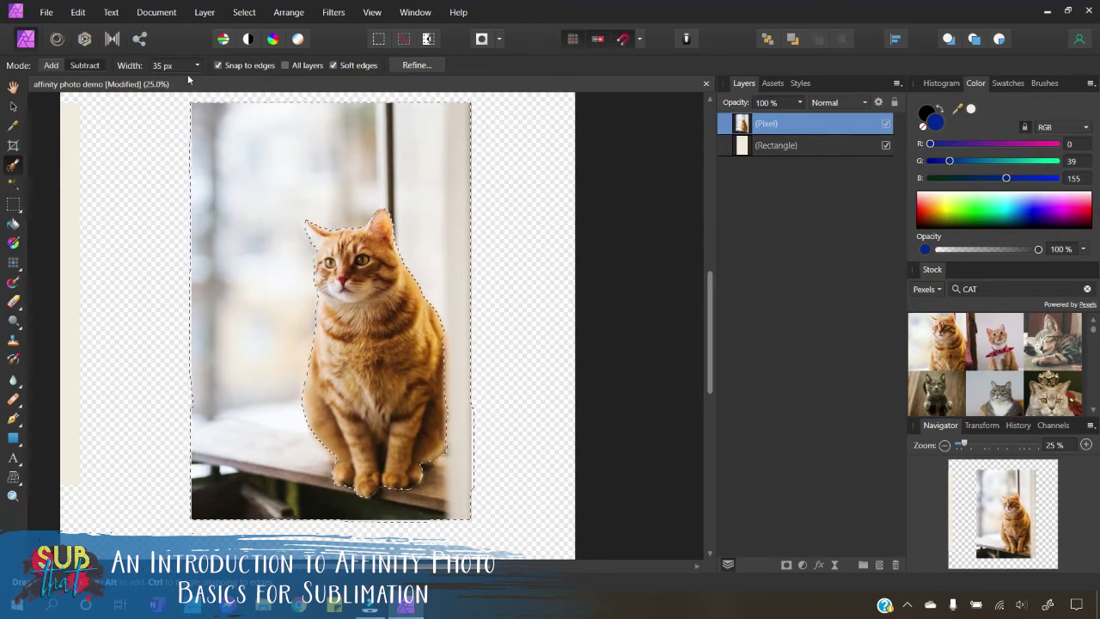
Delete the selected background from the cat photo layer and clear the selection
click(205, 13)
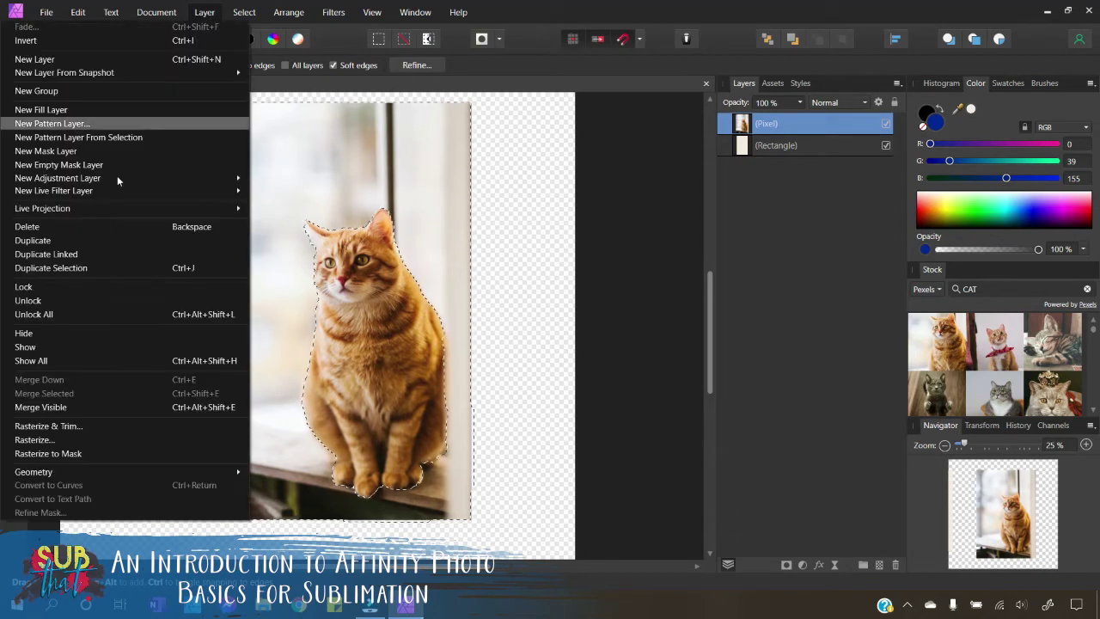
click(97, 226)
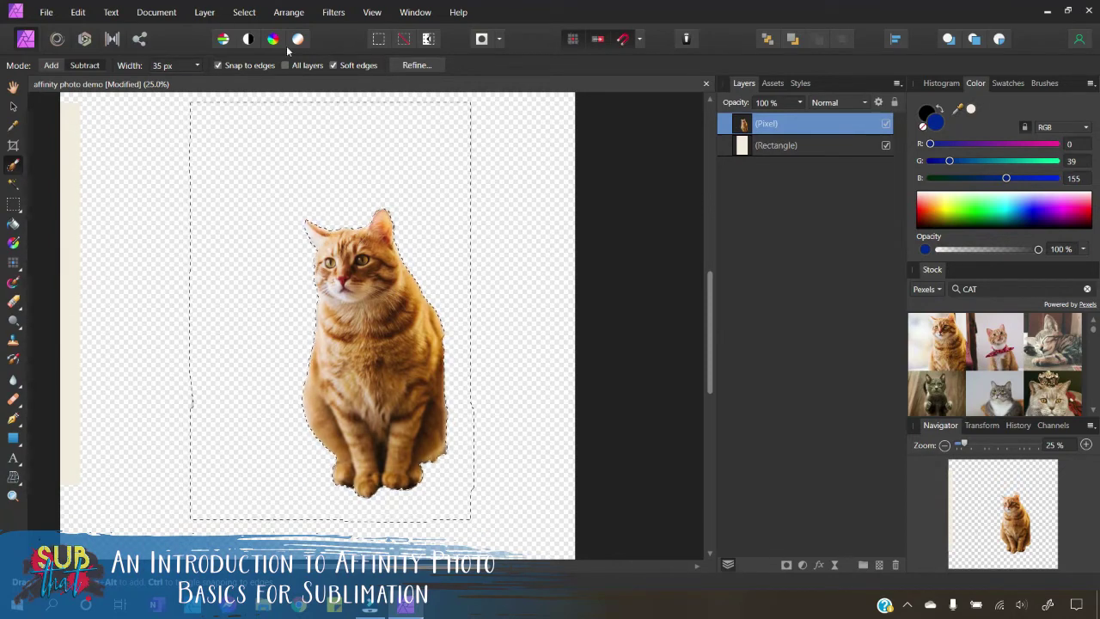
click(244, 12)
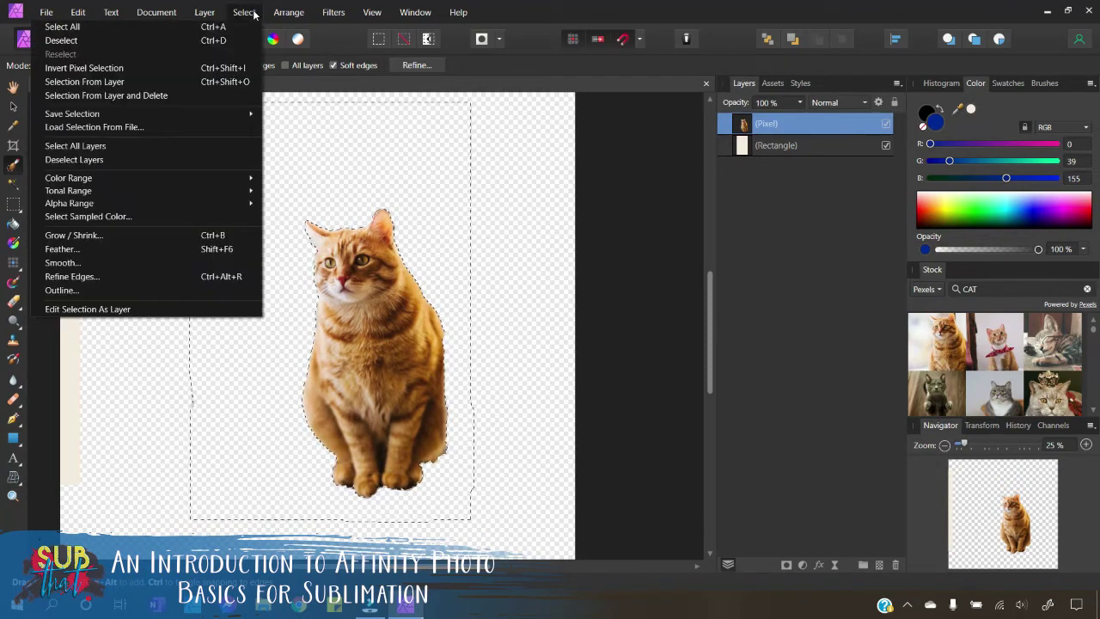
click(179, 37)
Move the cut-out cat slightly up and to the right on the canvas
click(12, 106)
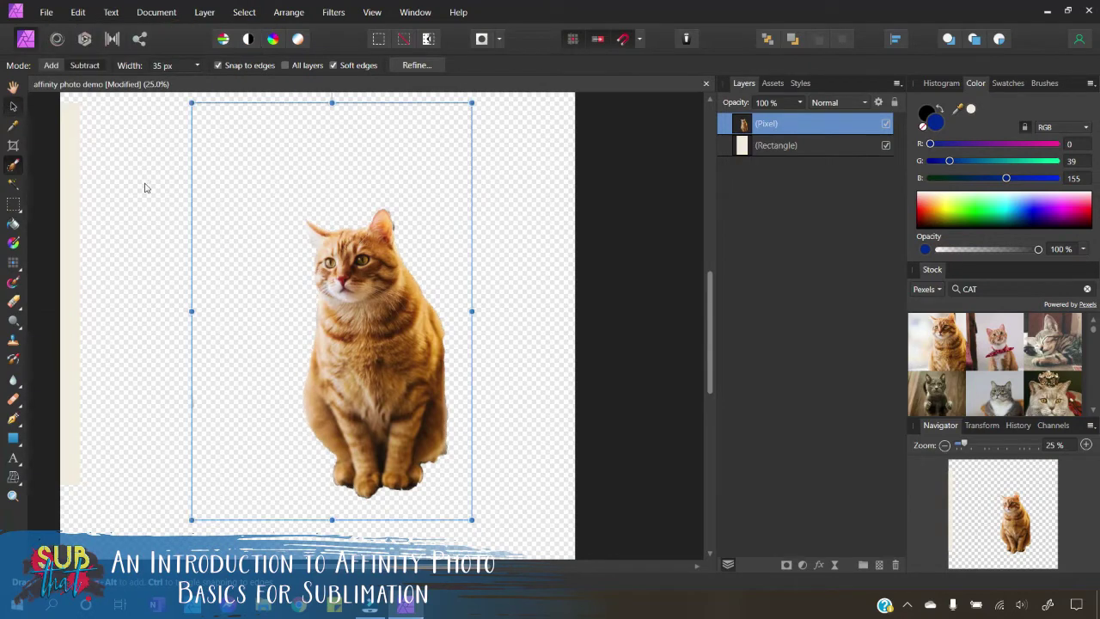
click(510, 277)
drag(361, 371, 413, 344)
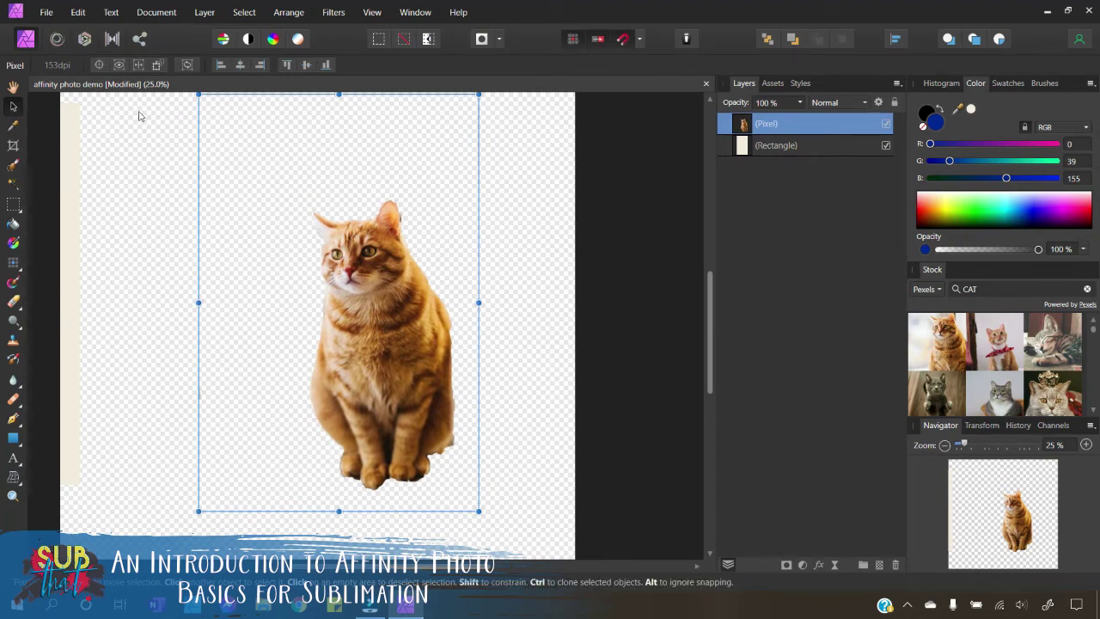
Undo the cat's move, the deselection and the background deletion to bring back the photo with its selection
click(77, 12)
click(86, 22)
click(77, 12)
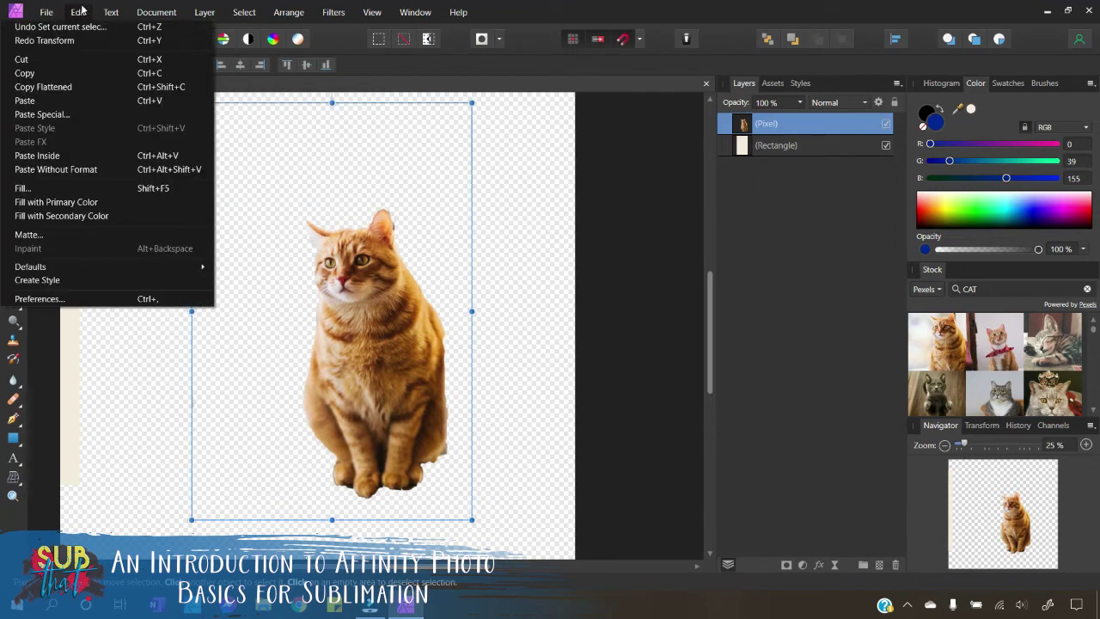
click(85, 22)
click(78, 12)
click(86, 25)
click(77, 12)
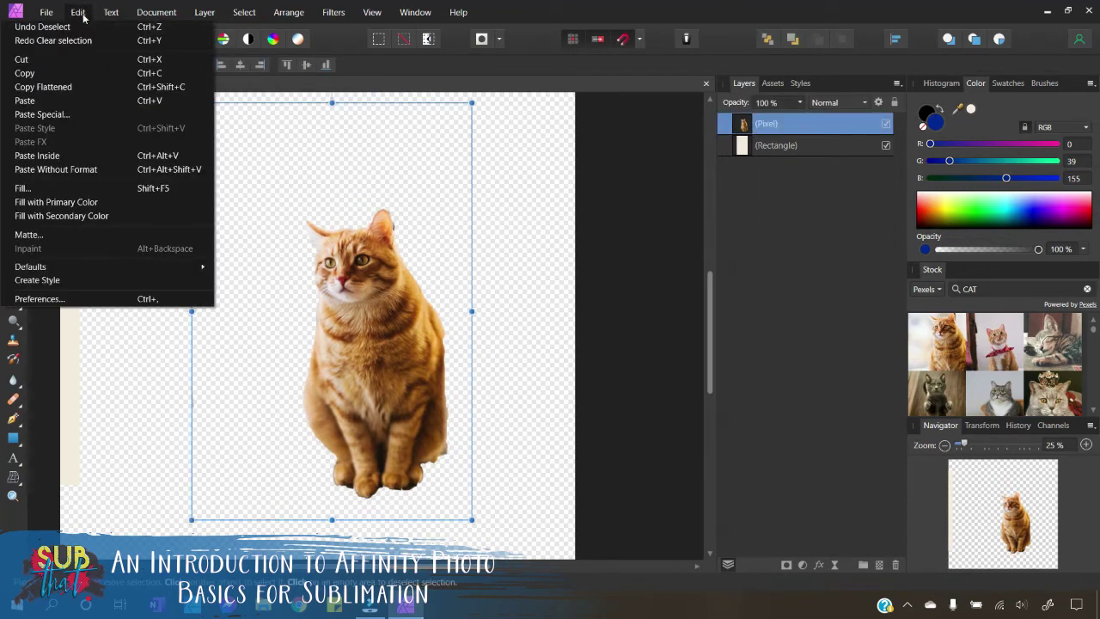
click(86, 24)
click(77, 12)
click(89, 26)
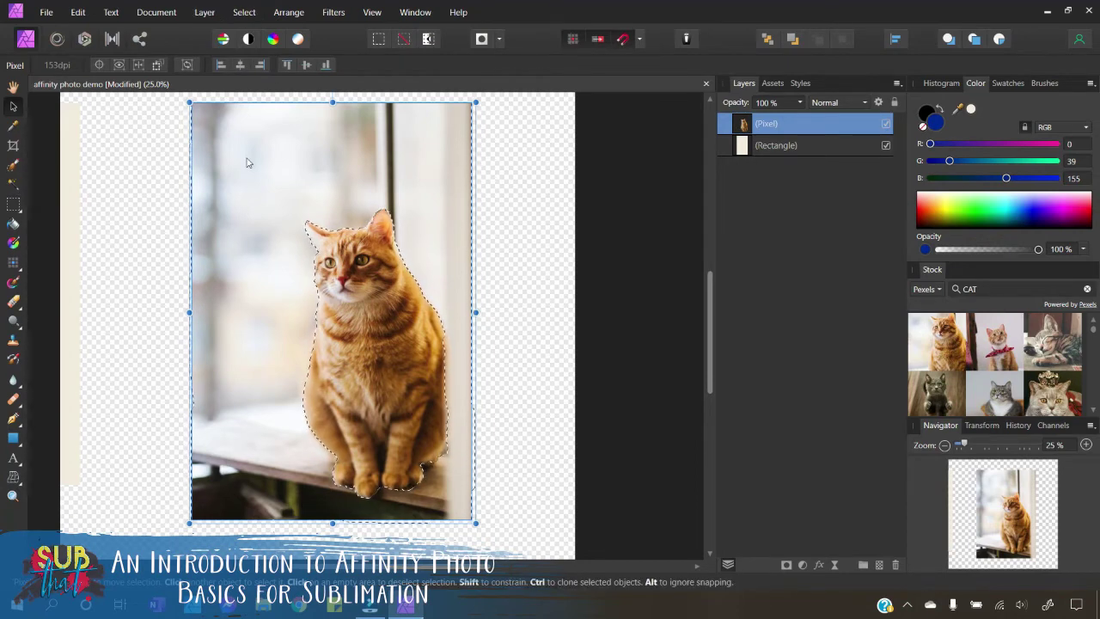
click(204, 14)
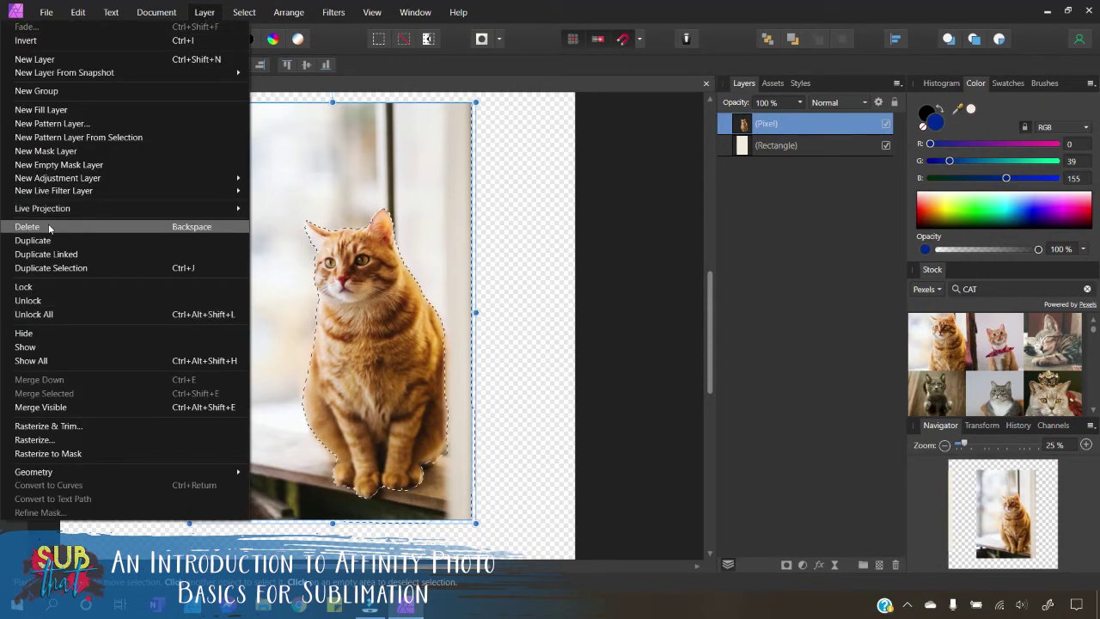
mouse_move(240, 14)
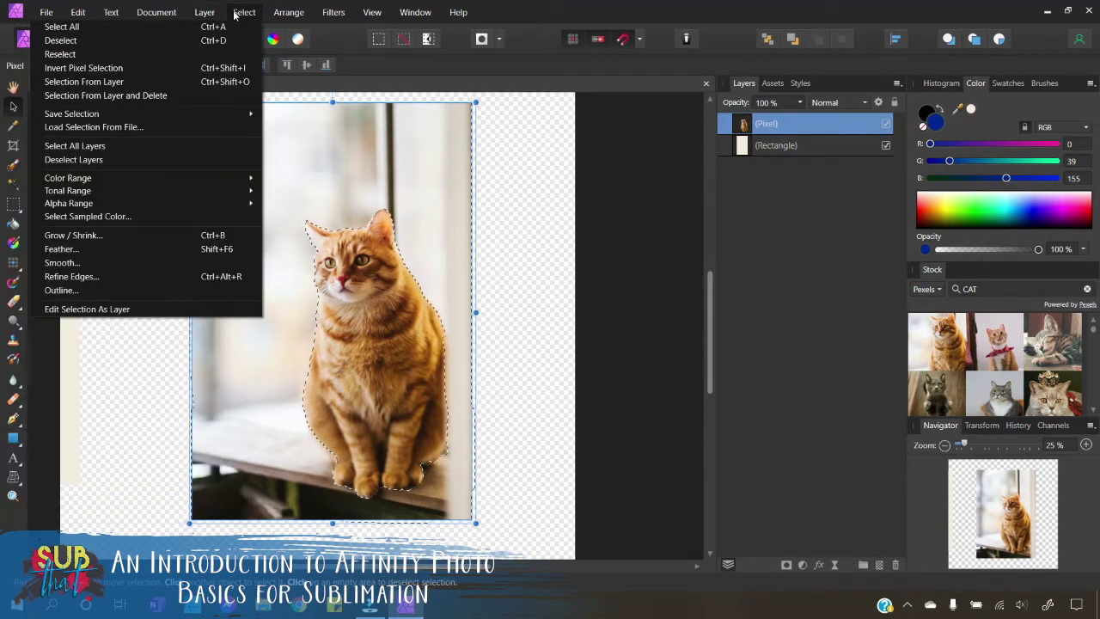
key(Escape)
click(446, 155)
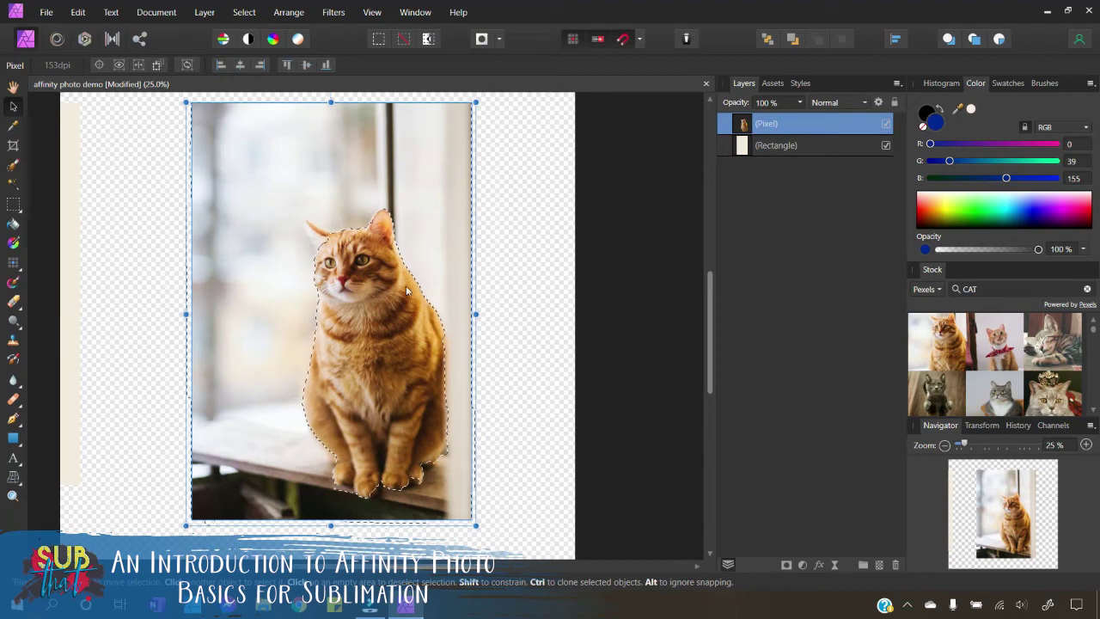
Undo the remaining background selection edits and move the whole cat photo left and slightly down on the canvas
key(ctrl+z)
key(ctrl+z)
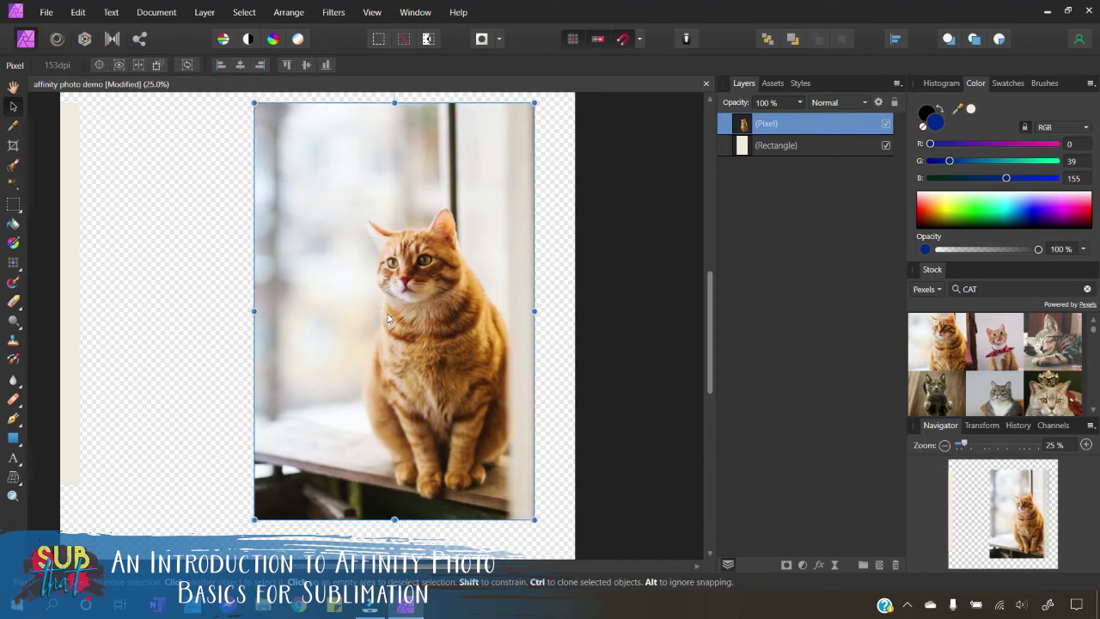
drag(468, 323, 380, 345)
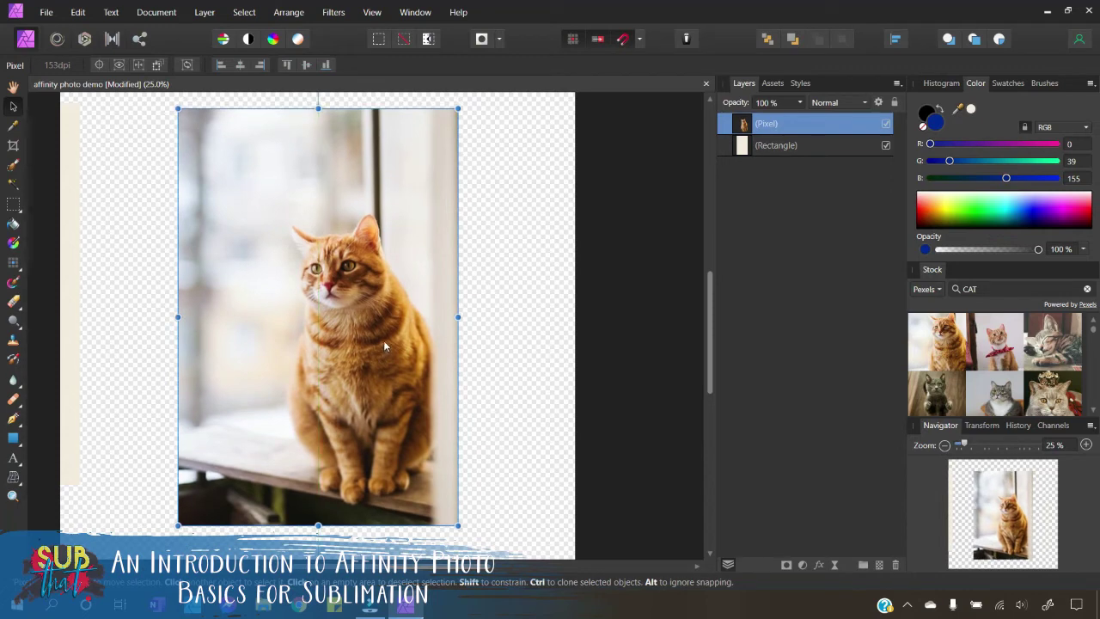
Select a rectangular strip across the full width of the cat photo, above the cat's head, with the Rectangular Marquee Tool
click(17, 188)
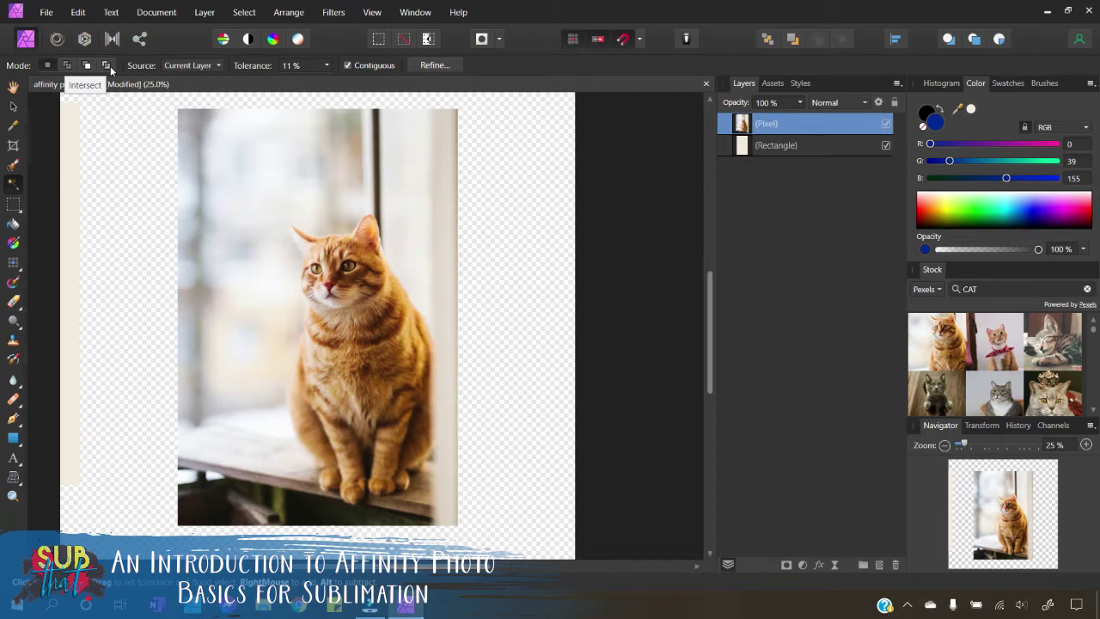
click(21, 212)
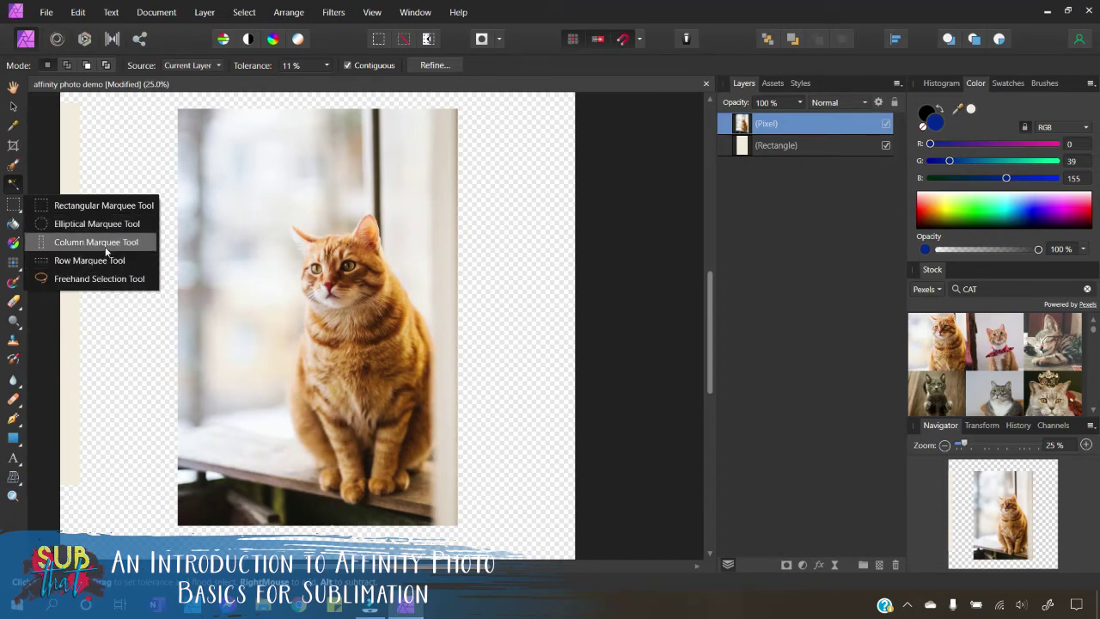
click(46, 210)
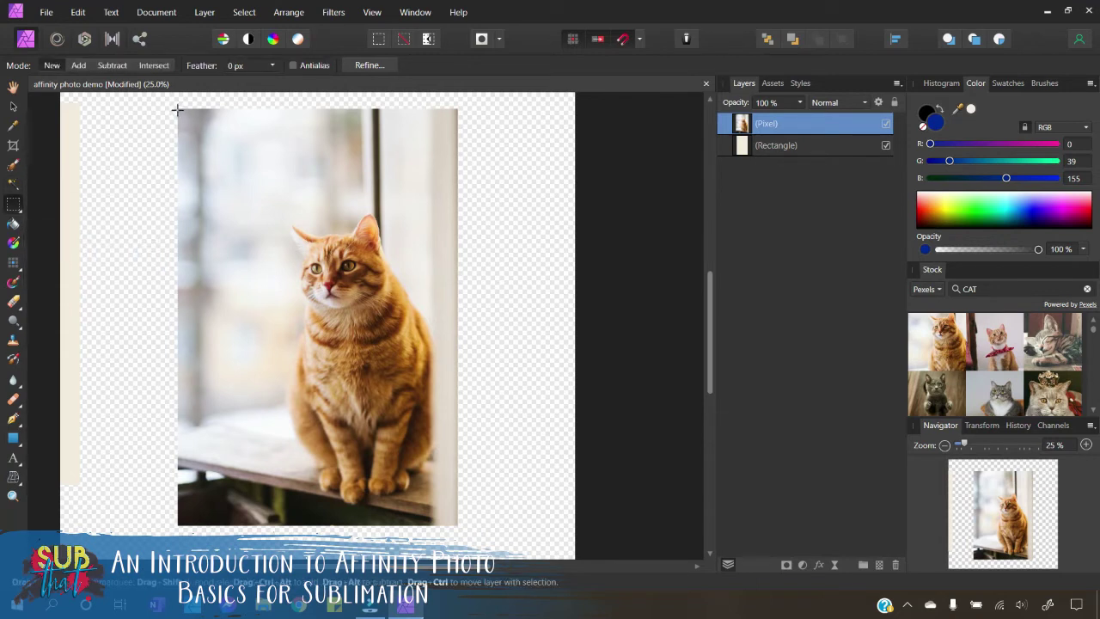
drag(177, 110, 458, 206)
Flood fill the selected strip above the cat with dark blue, including the unfilled patches within it
click(13, 226)
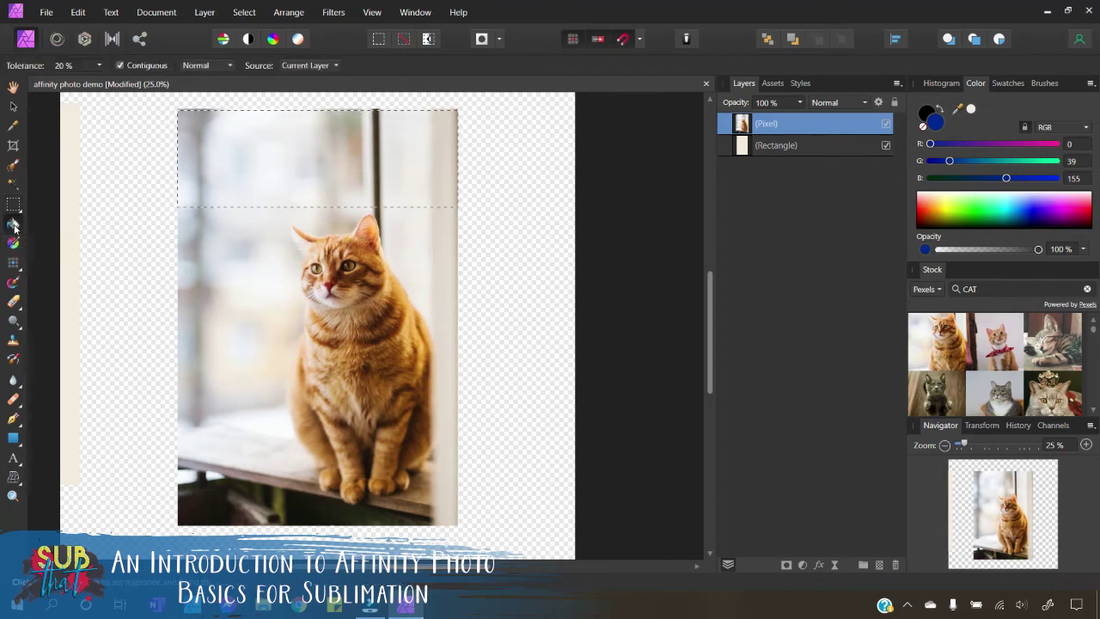
click(311, 158)
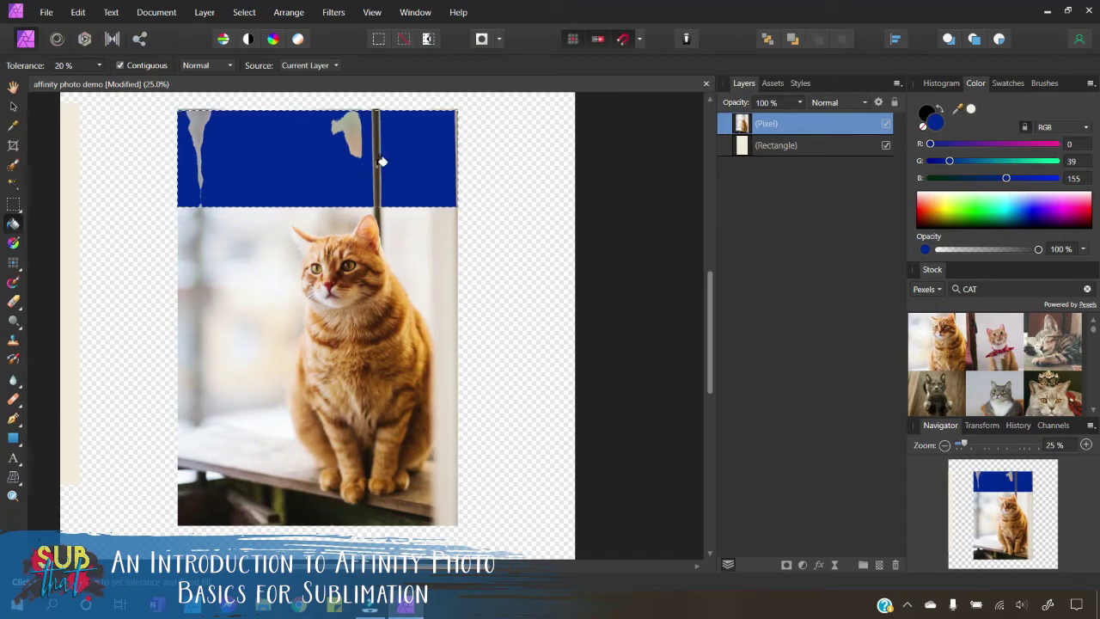
click(204, 125)
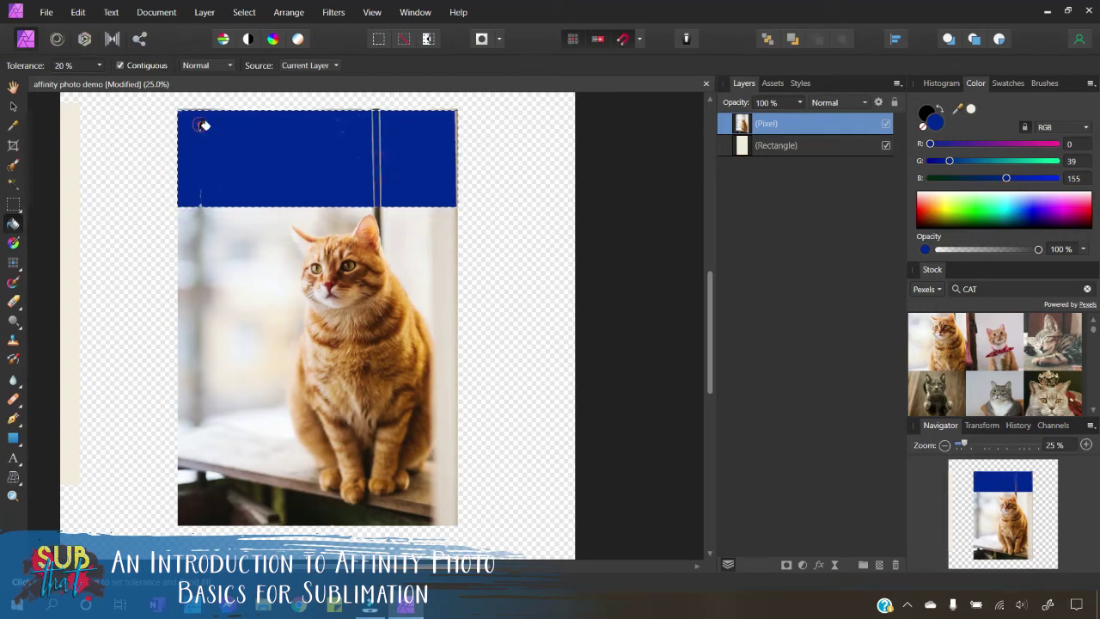
click(336, 117)
Undo the dark blue flood fills and the rectangular selection on the cat photo
click(803, 564)
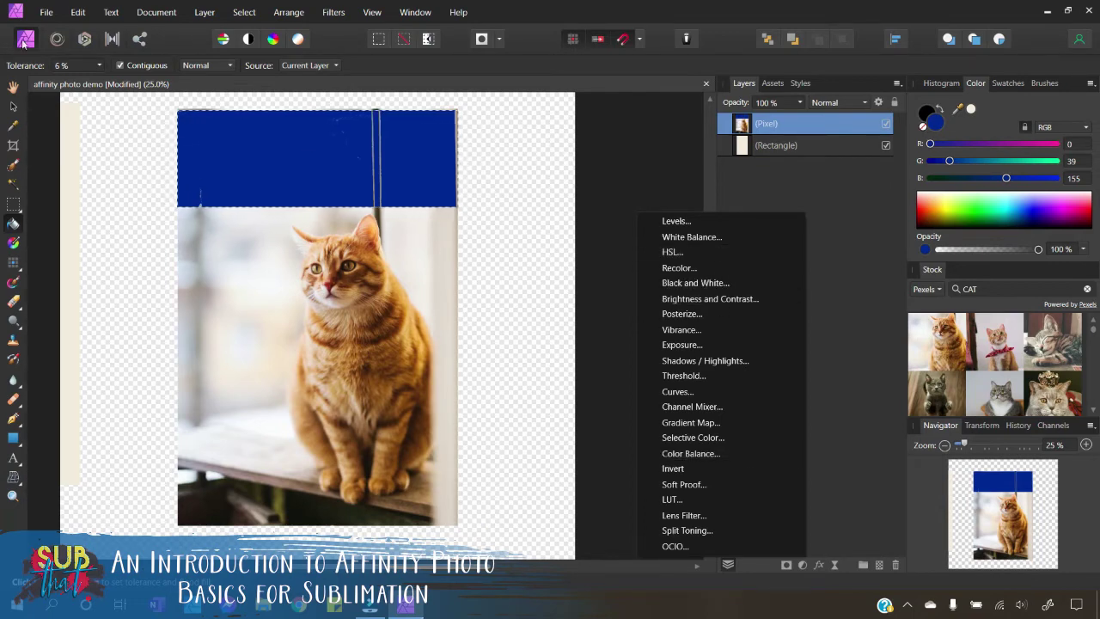
click(79, 12)
click(82, 14)
click(83, 17)
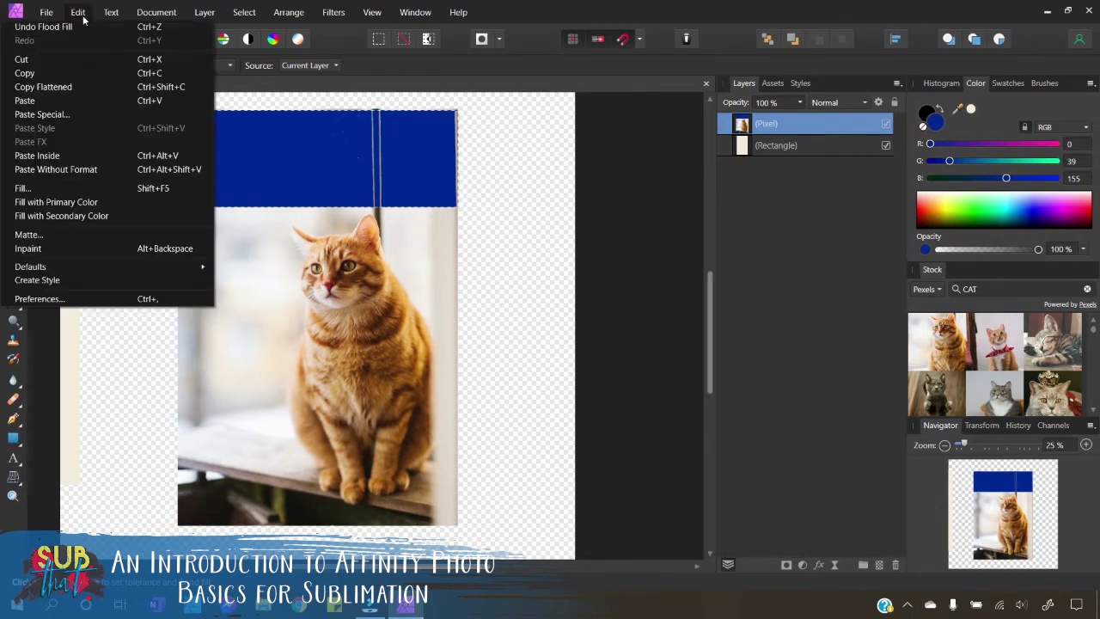
click(85, 19)
click(84, 17)
click(82, 16)
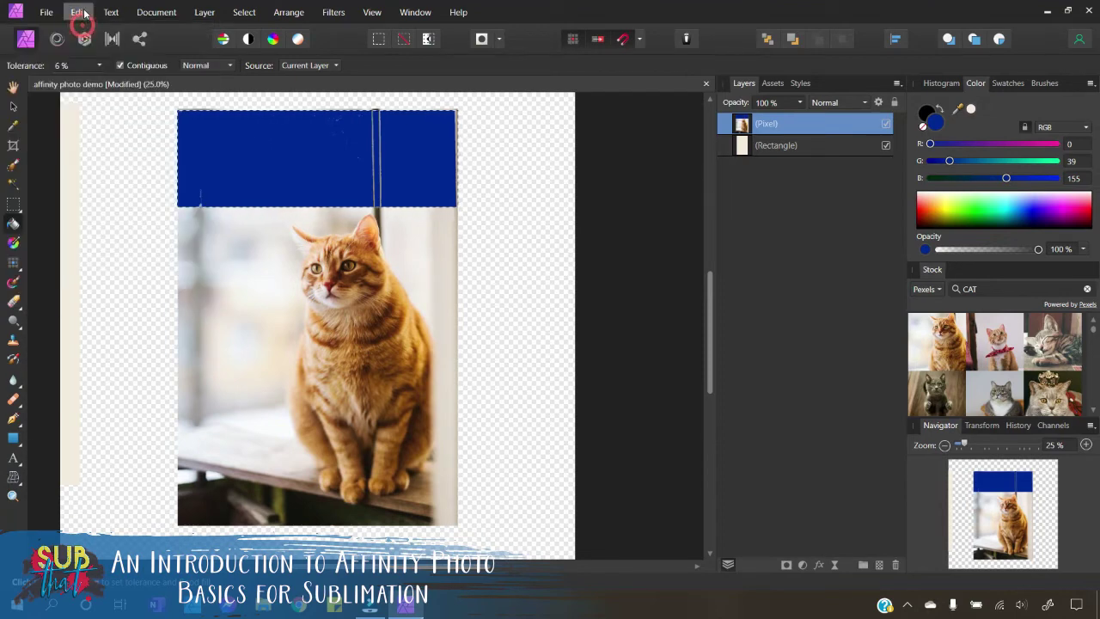
click(79, 13)
click(78, 15)
click(78, 17)
click(77, 17)
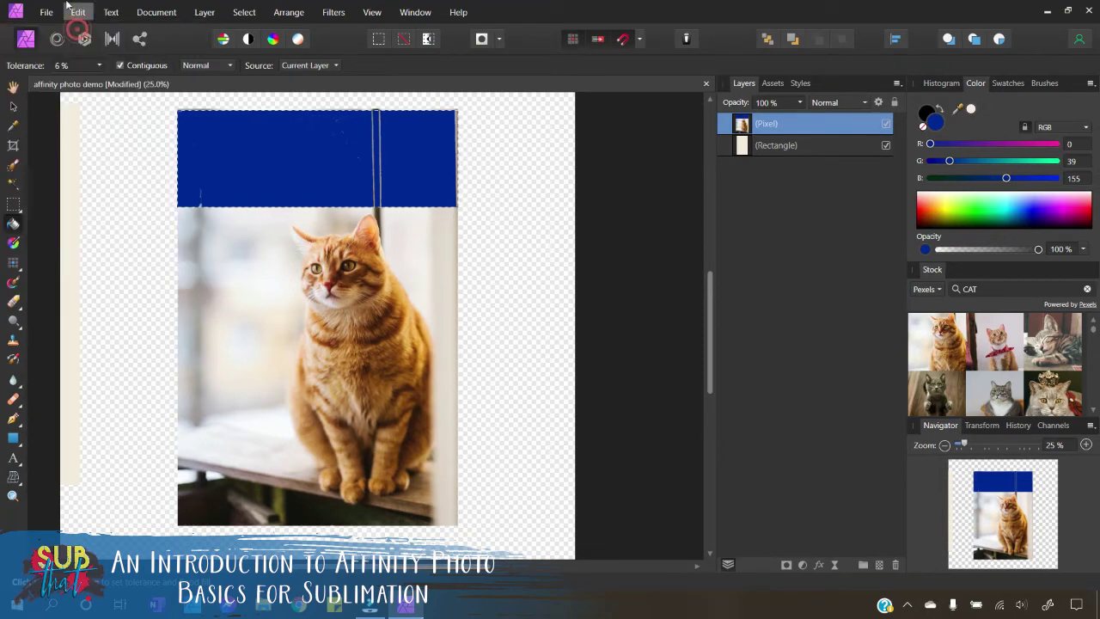
key(ctrl+z)
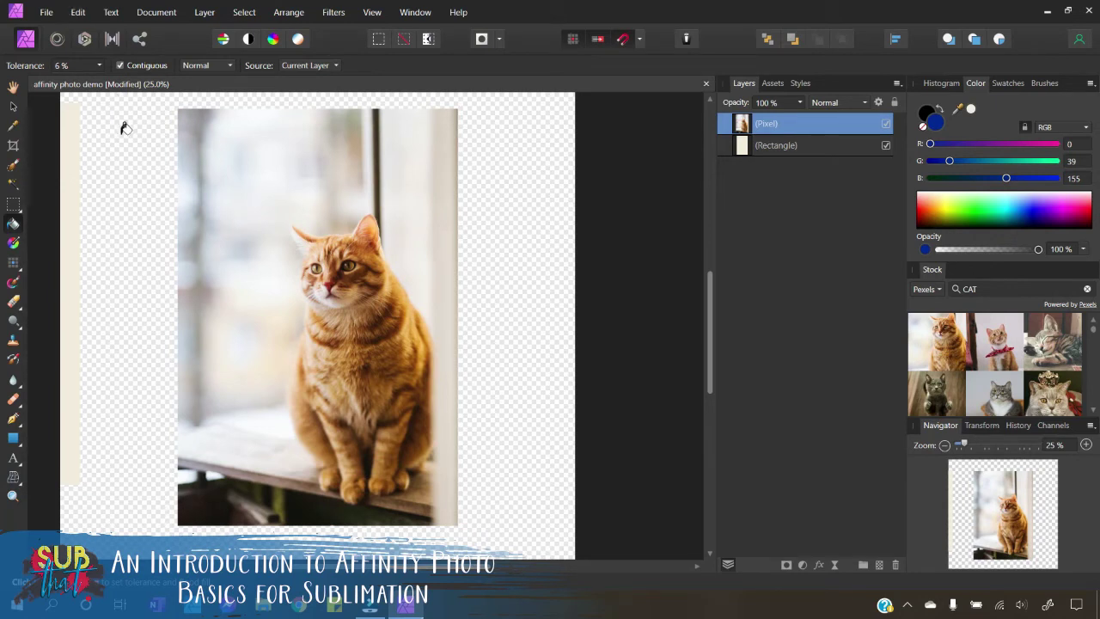
Apply a linear white-to-black gradient fill running downward on the cat photo layer
click(15, 243)
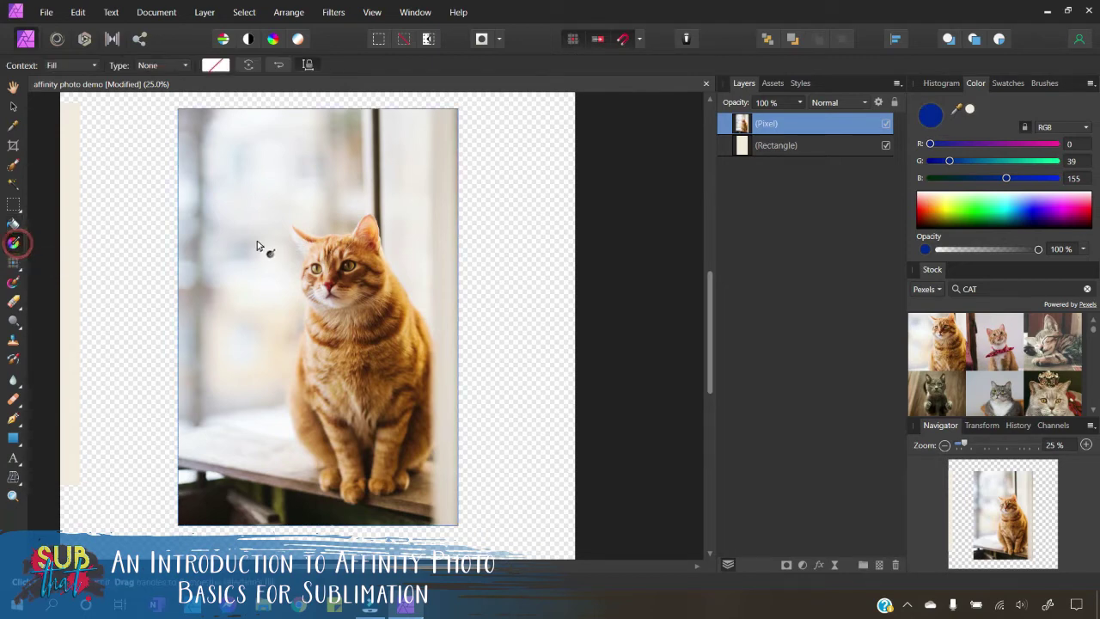
drag(236, 168, 259, 328)
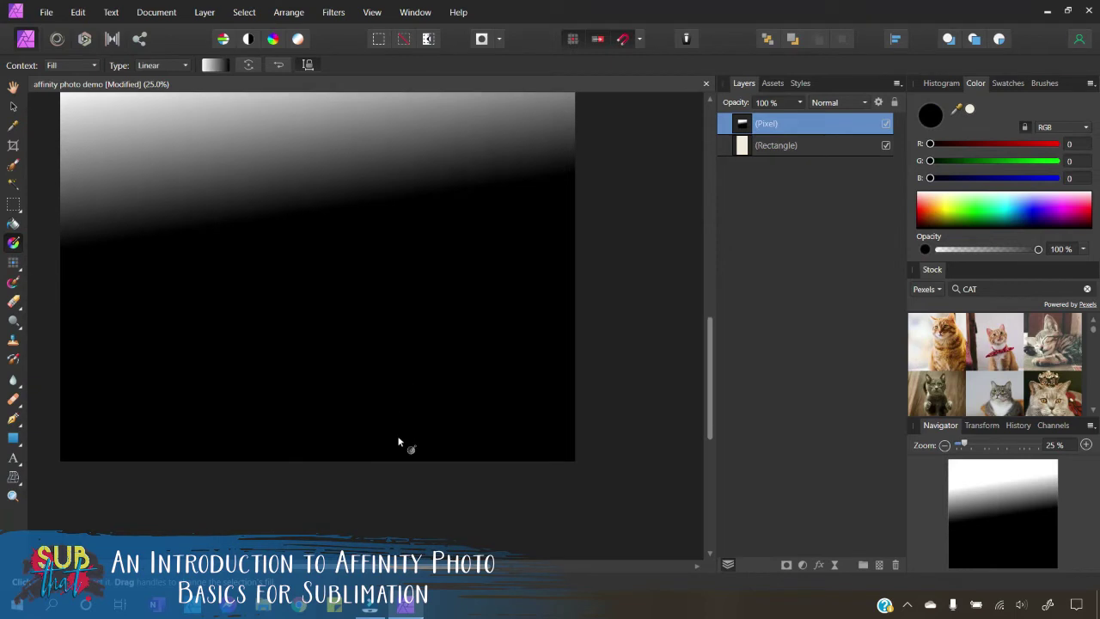
scroll(400, 447, up, 2)
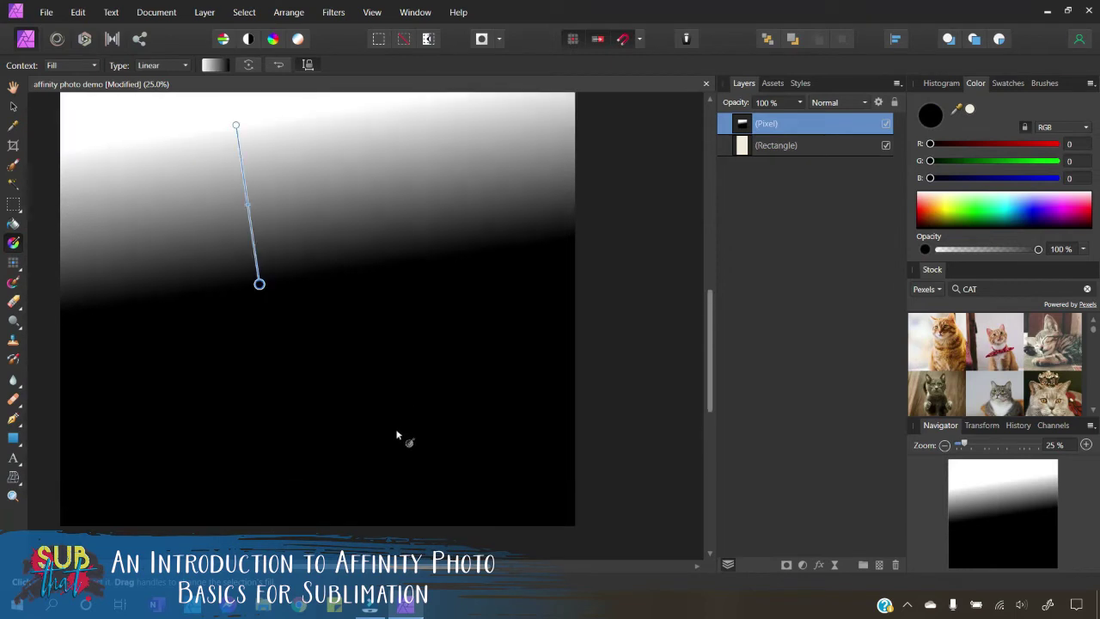
scroll(189, 163, up, 1)
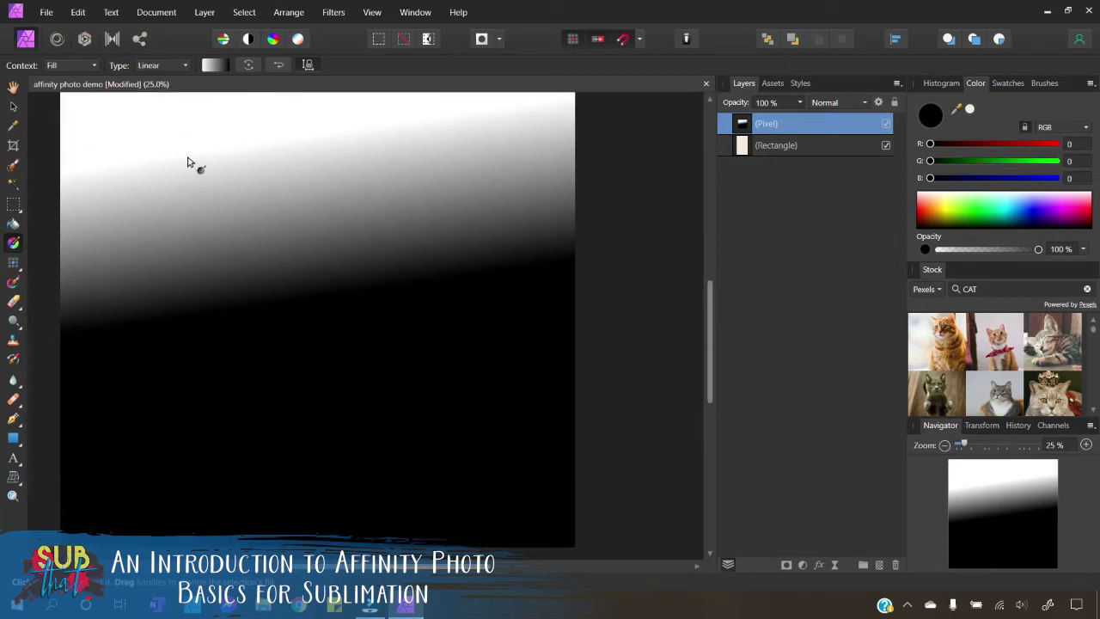
Try the Radial and Conical fill types on the layer's gradient
click(81, 67)
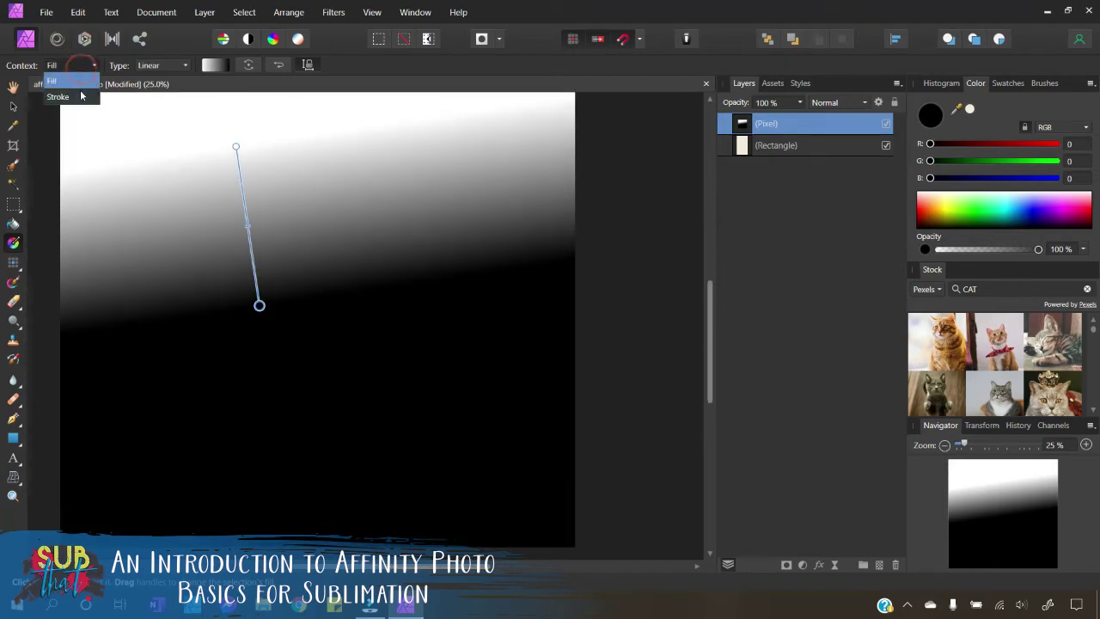
click(160, 65)
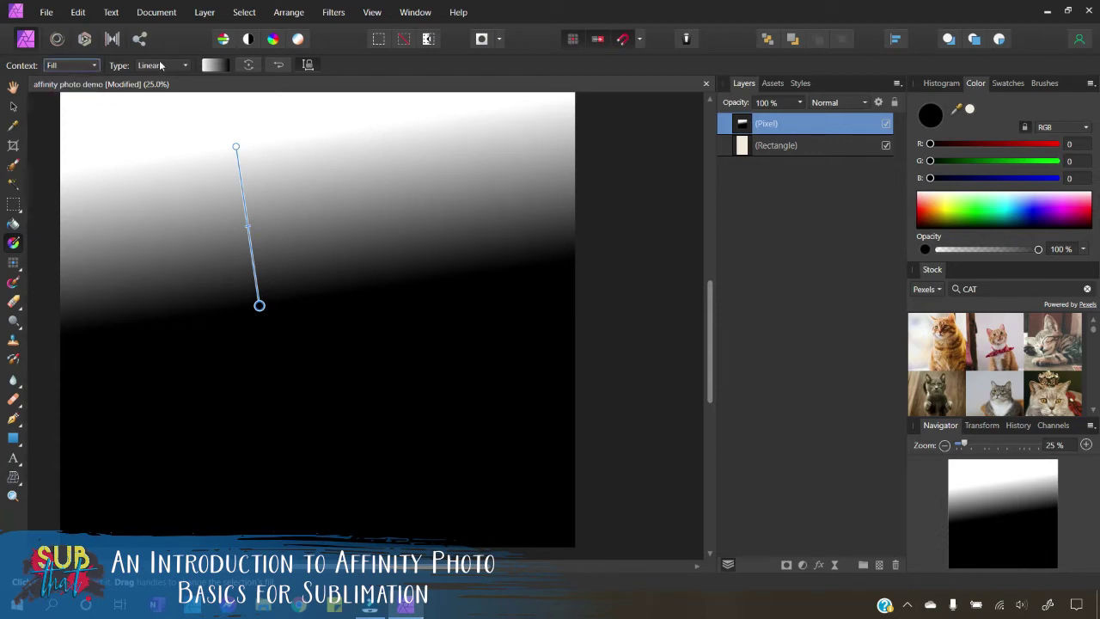
click(161, 65)
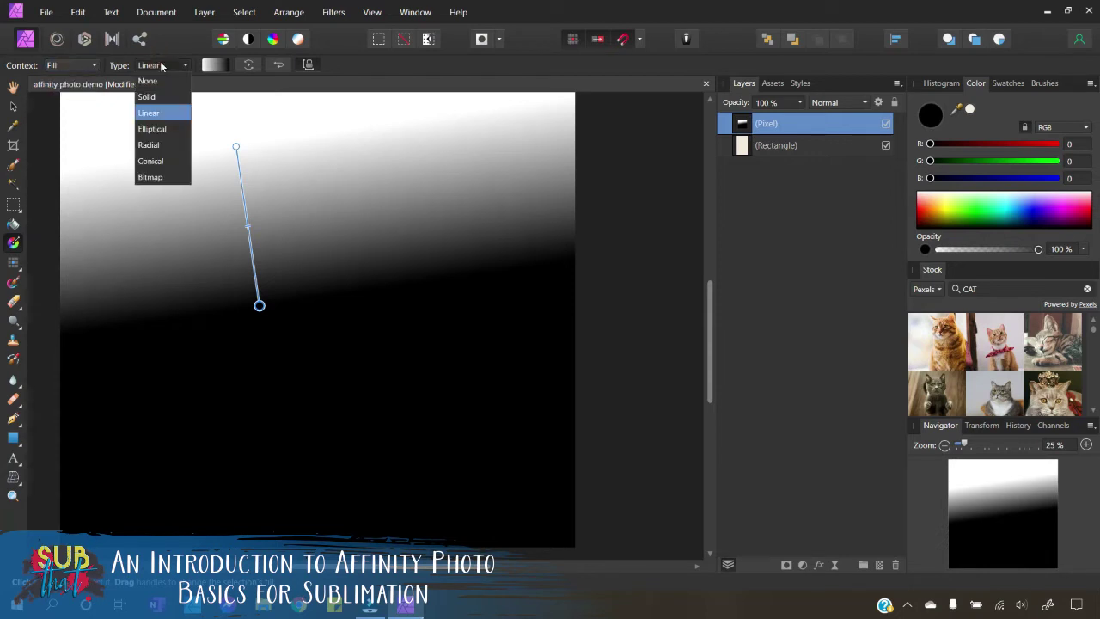
click(166, 149)
click(160, 66)
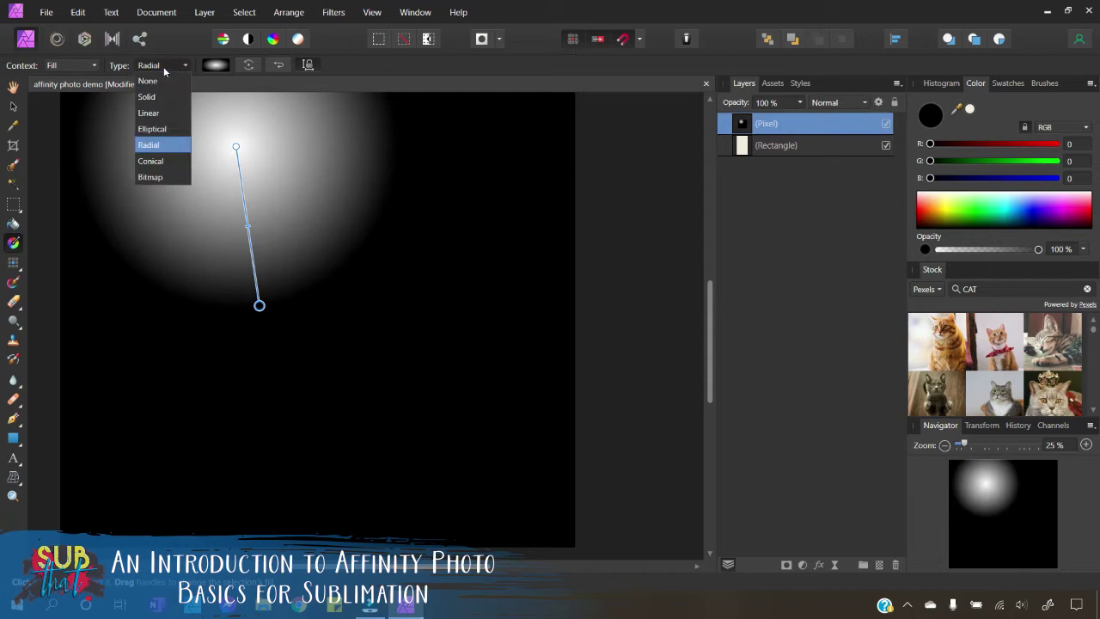
click(157, 164)
Try a Bitmap fill, view the image files in Downloads, and cancel without choosing one
click(169, 66)
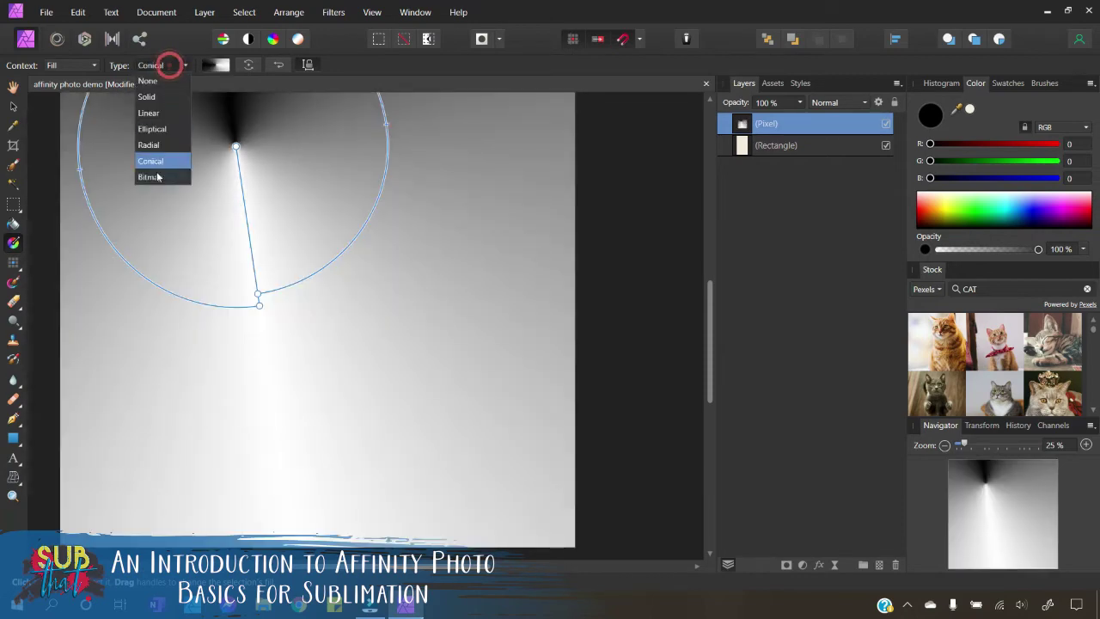
click(151, 177)
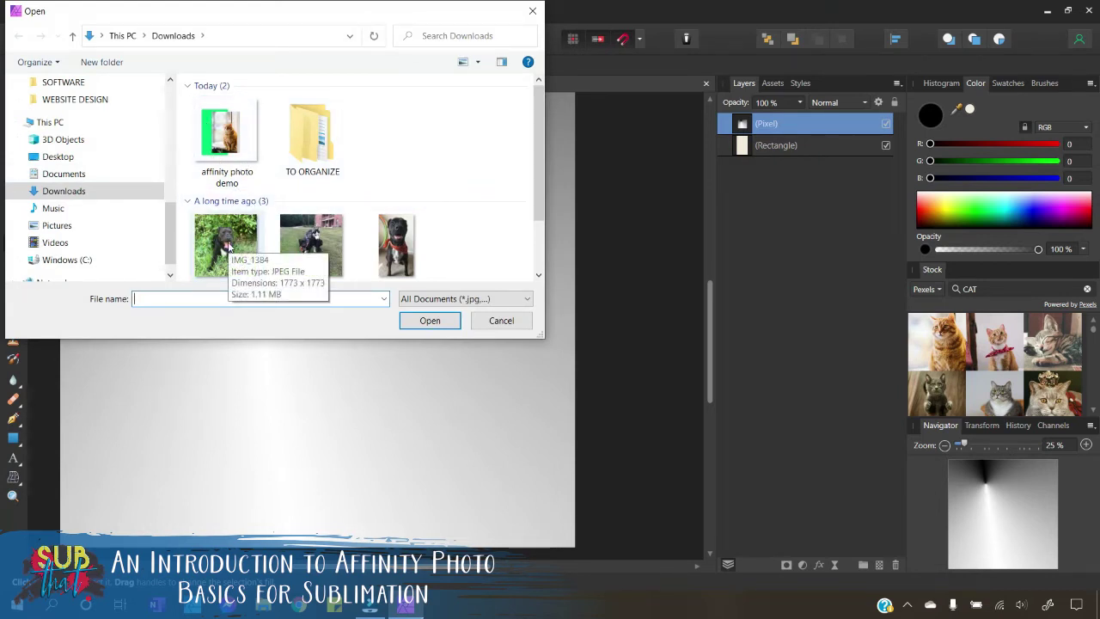
scroll(490, 156, down, 1)
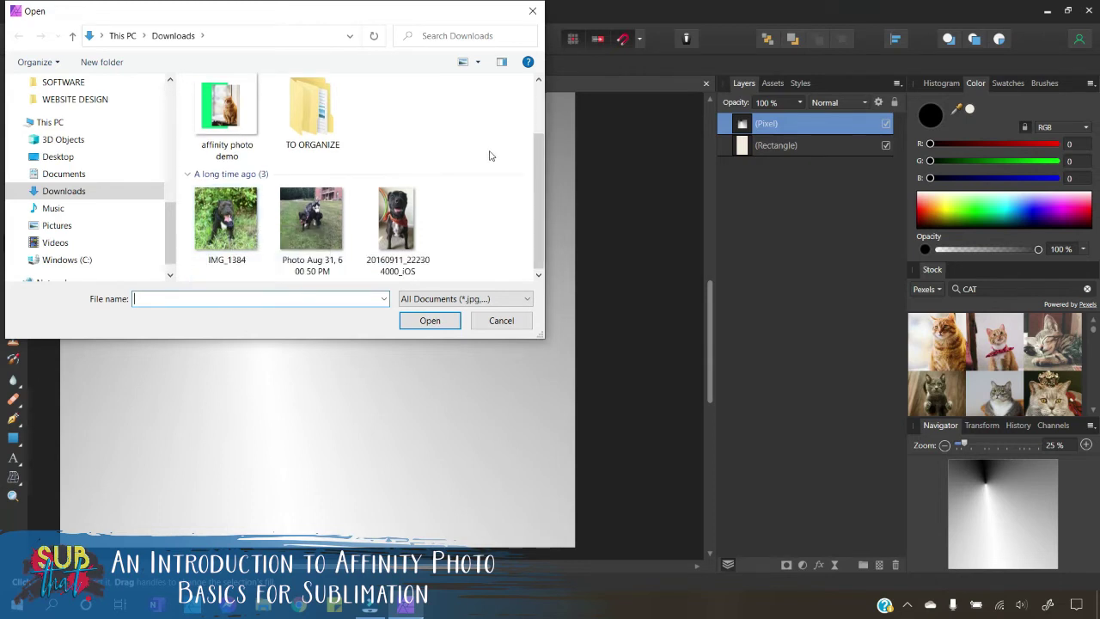
click(526, 323)
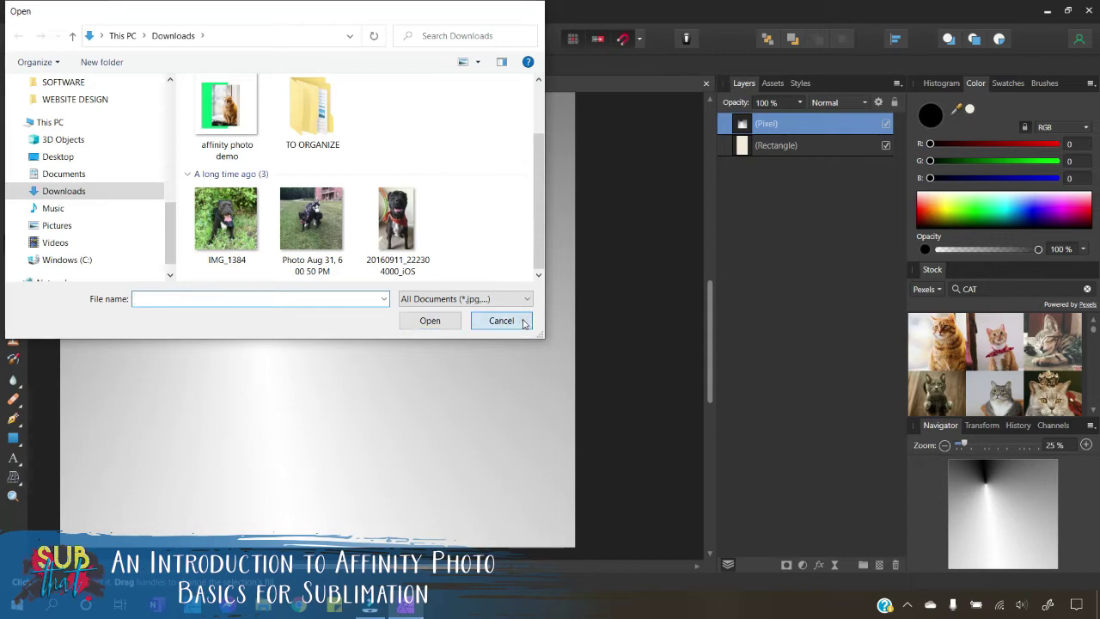
Undo the fill type changes and the gradient fill to restore the cat photo, and deselect the layer
click(67, 12)
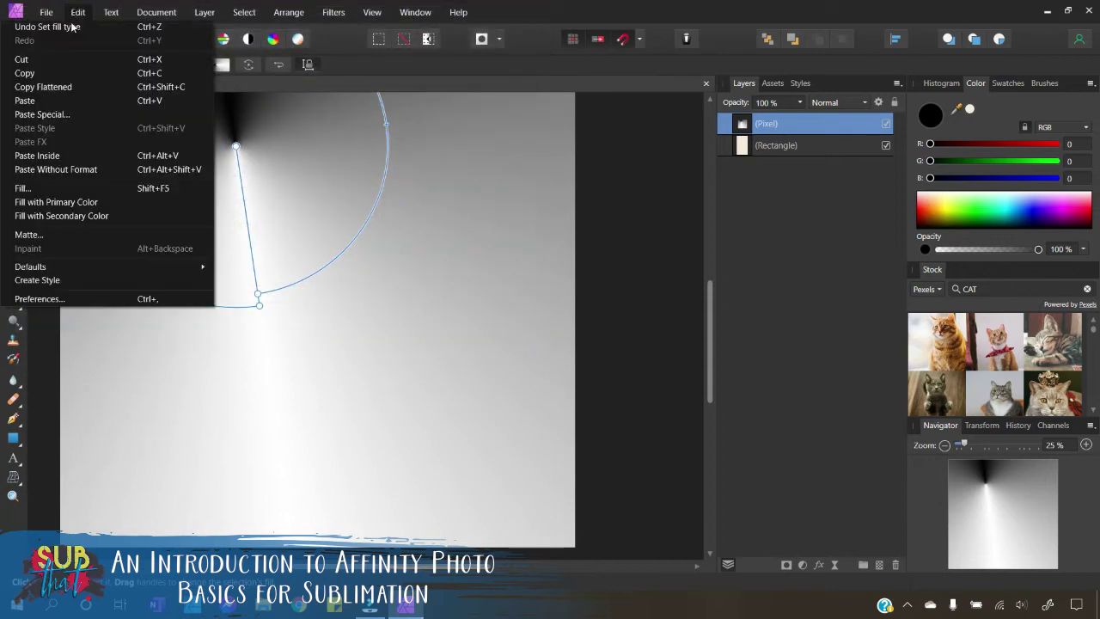
click(75, 27)
click(77, 12)
click(80, 26)
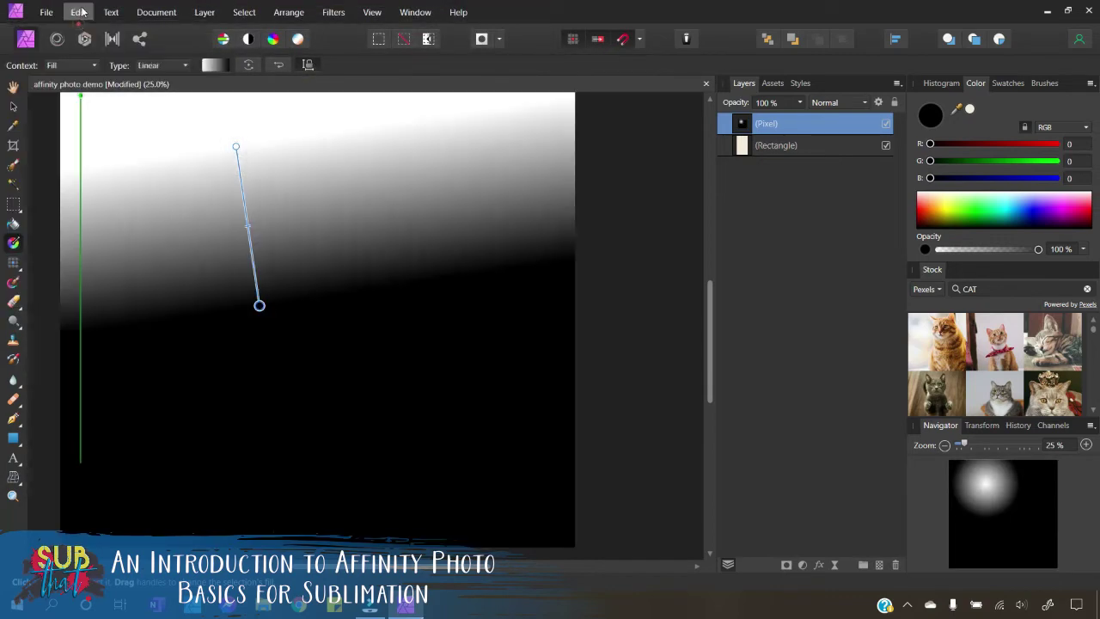
click(77, 12)
click(75, 26)
click(78, 12)
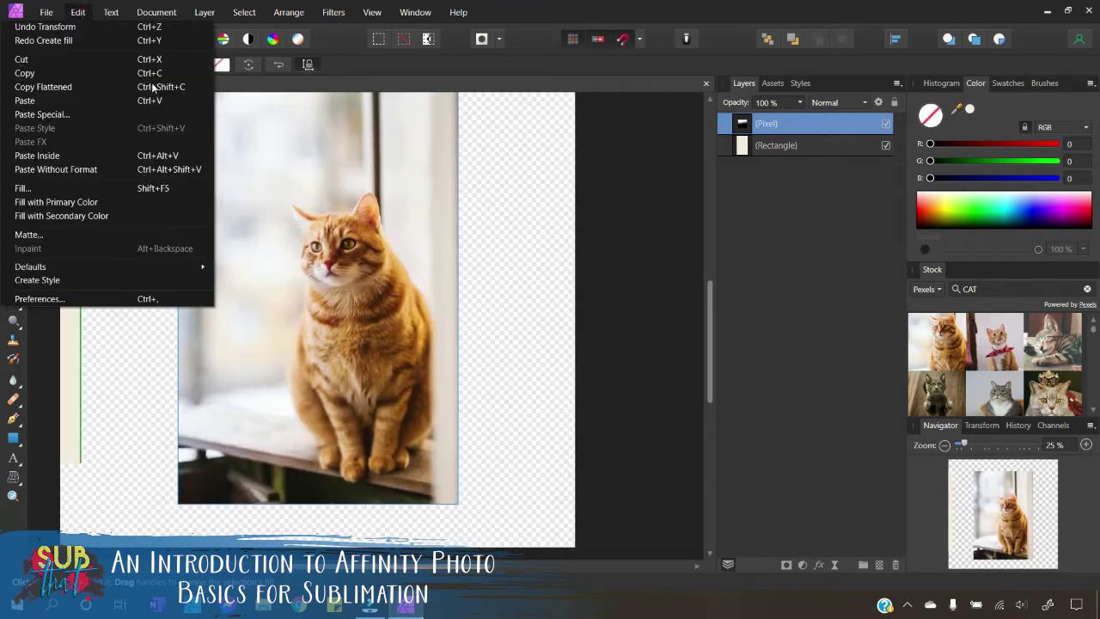
click(75, 26)
click(493, 225)
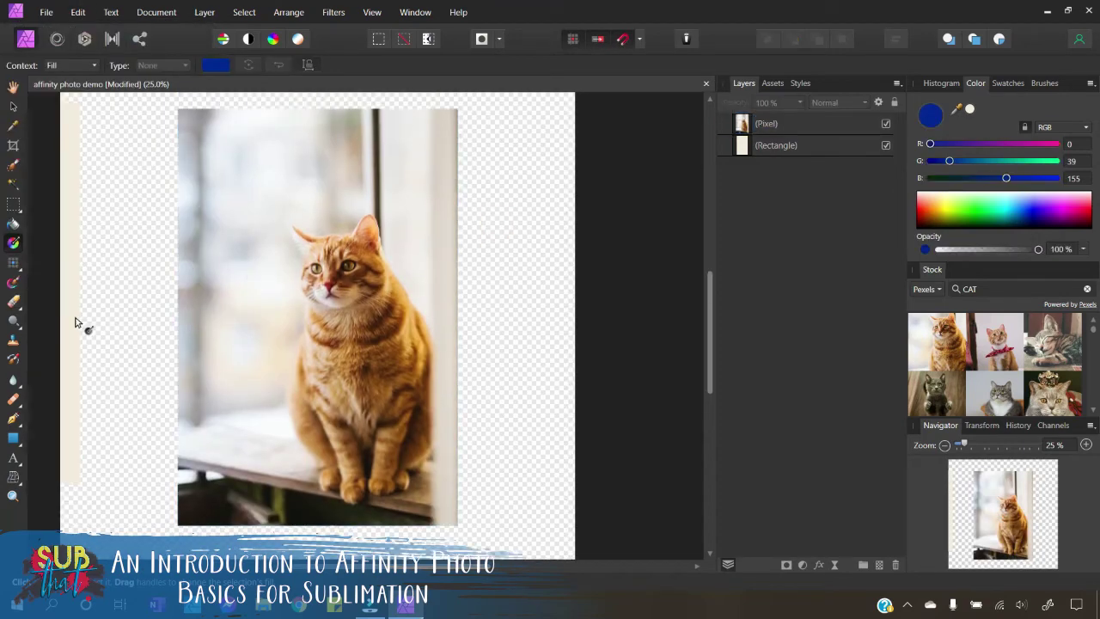
Activate the Paint Brush Tool and look through the installed brush categories
click(20, 274)
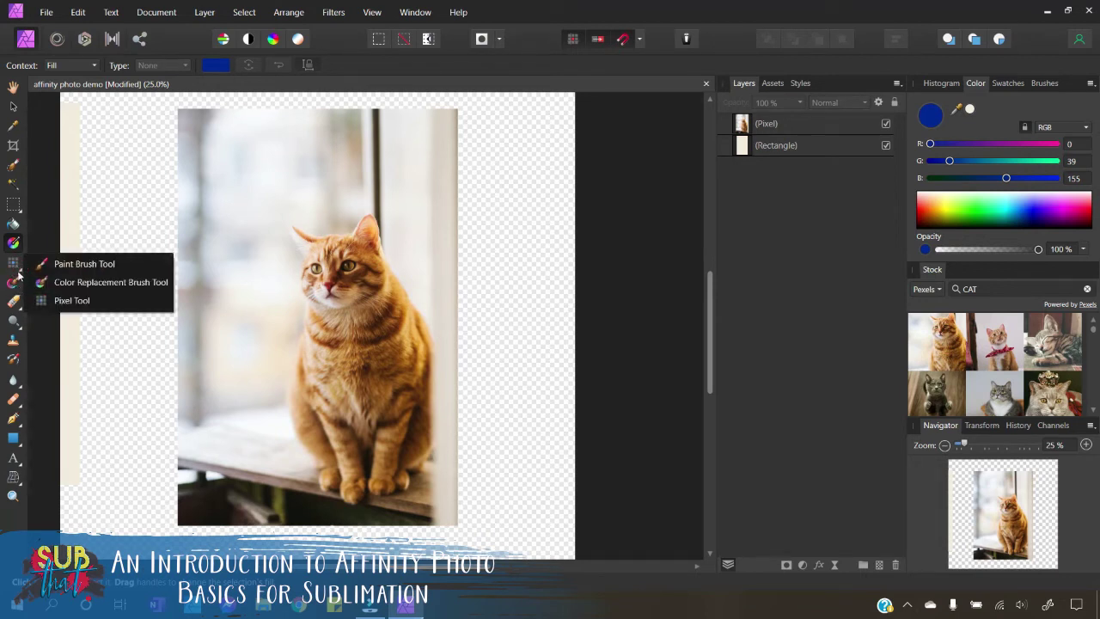
click(110, 264)
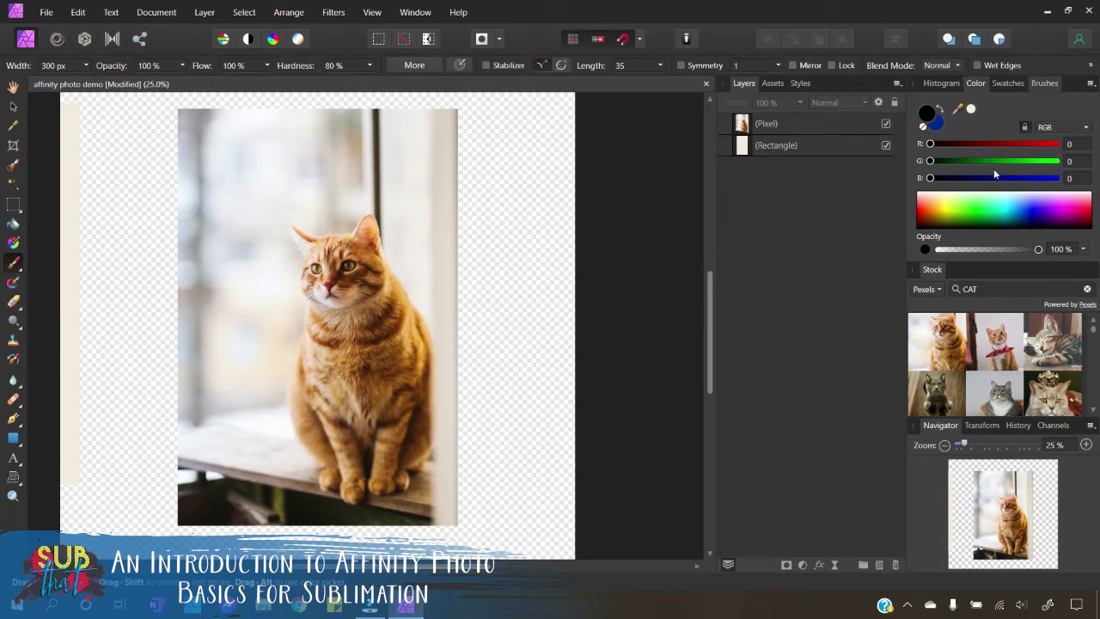
click(1041, 84)
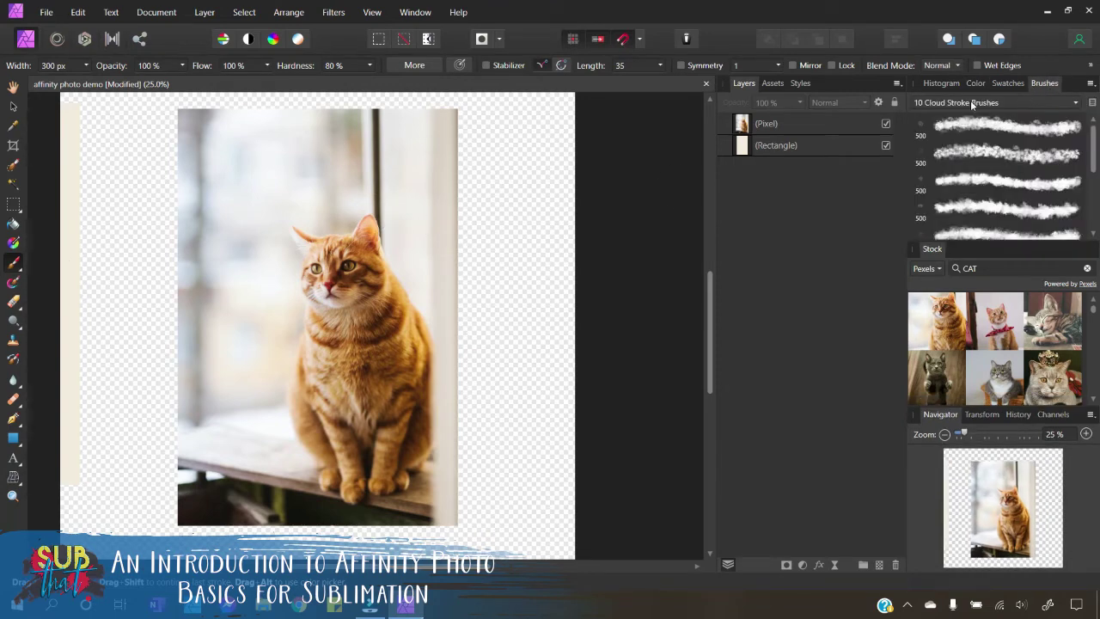
click(972, 103)
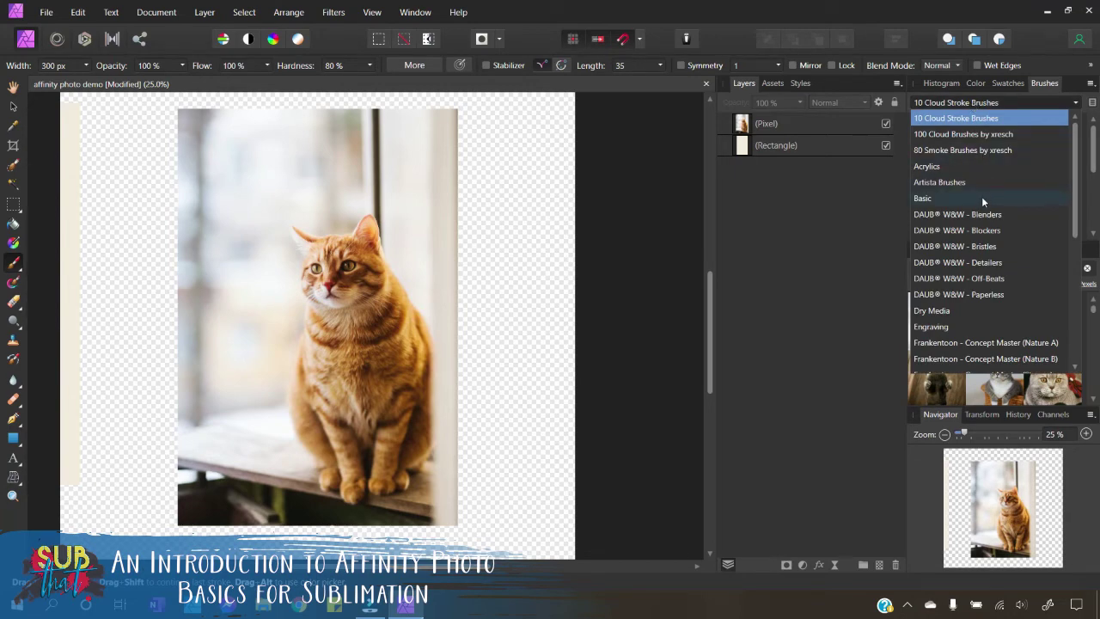
scroll(982, 200, down, 4)
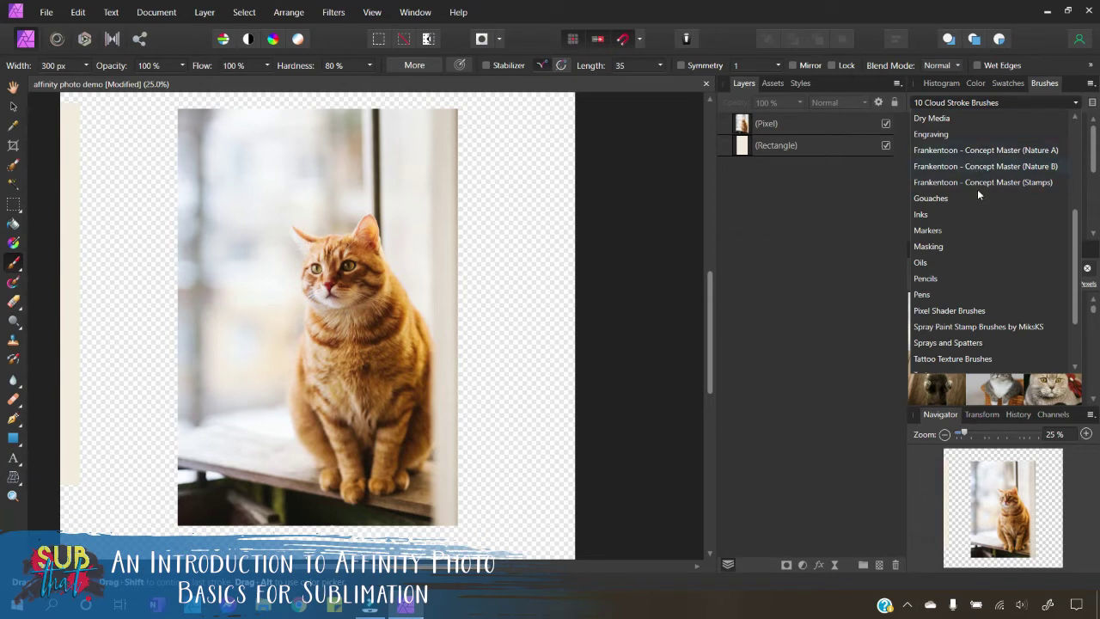
scroll(978, 273, down, 2)
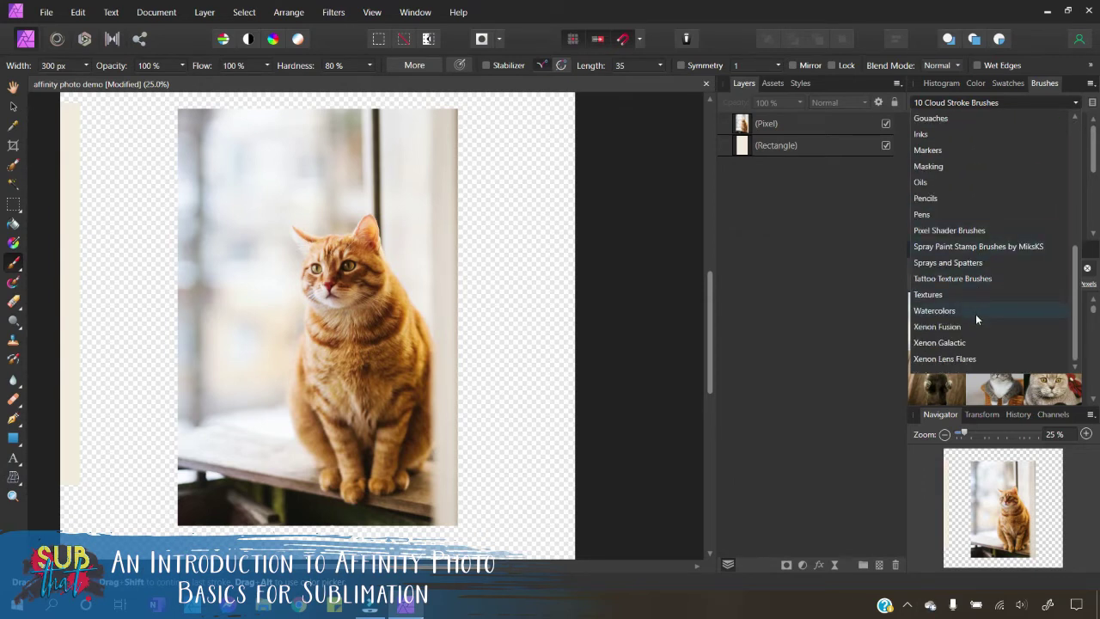
scroll(975, 315, up, 6)
scroll(974, 309, down, 6)
Review the add-ons installed on the account, including the brush packs, and close the account window
click(1077, 47)
click(1079, 39)
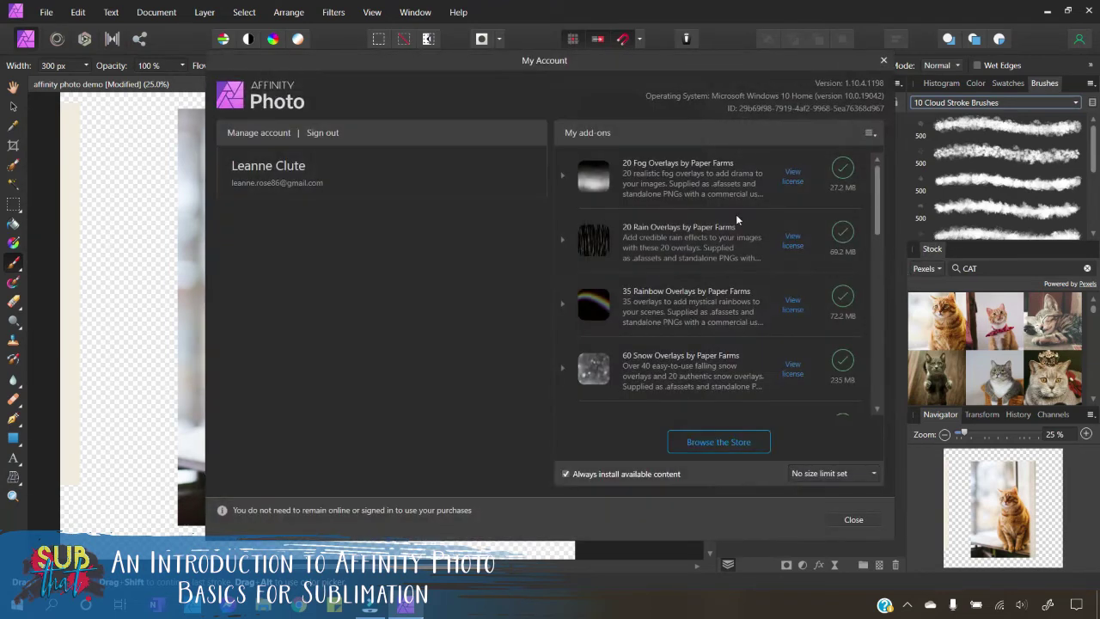
scroll(698, 202, down, 8)
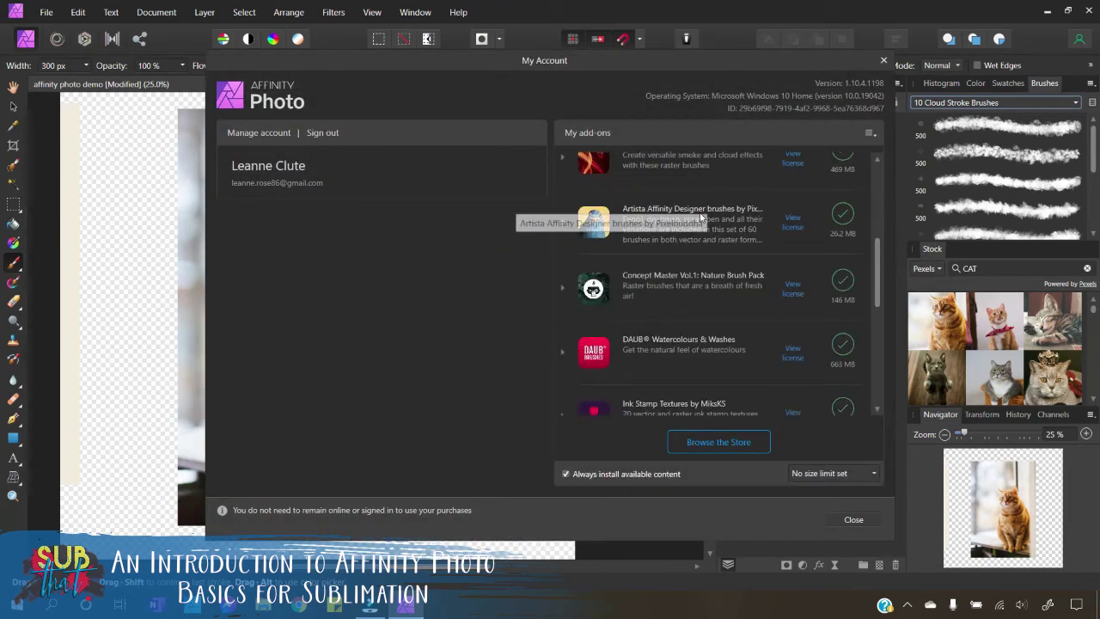
scroll(700, 217, down, 5)
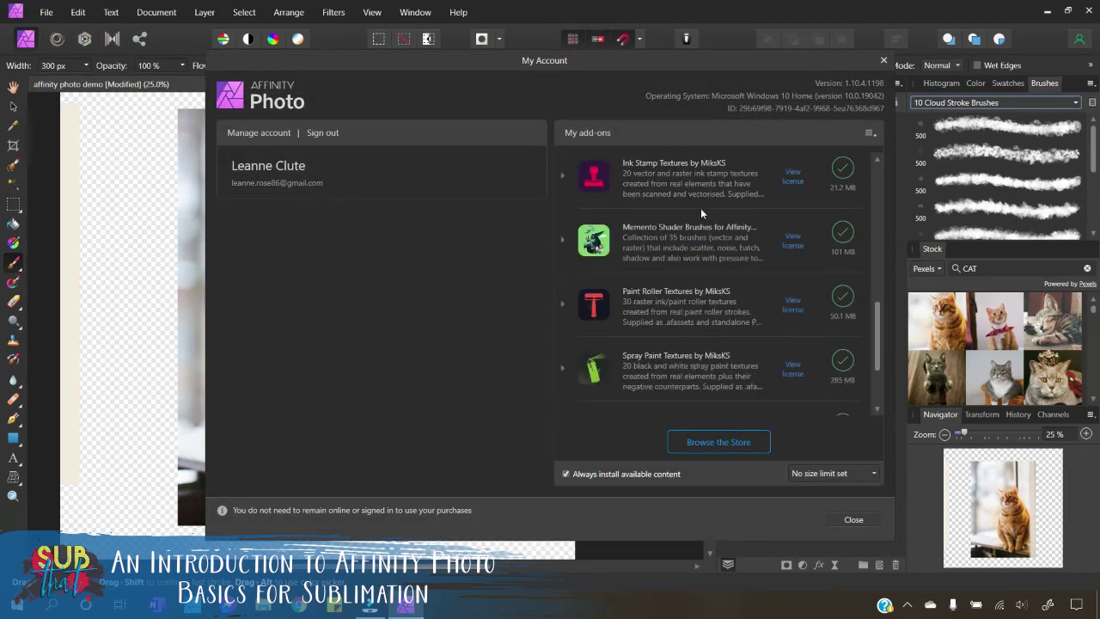
scroll(700, 213, down, 2)
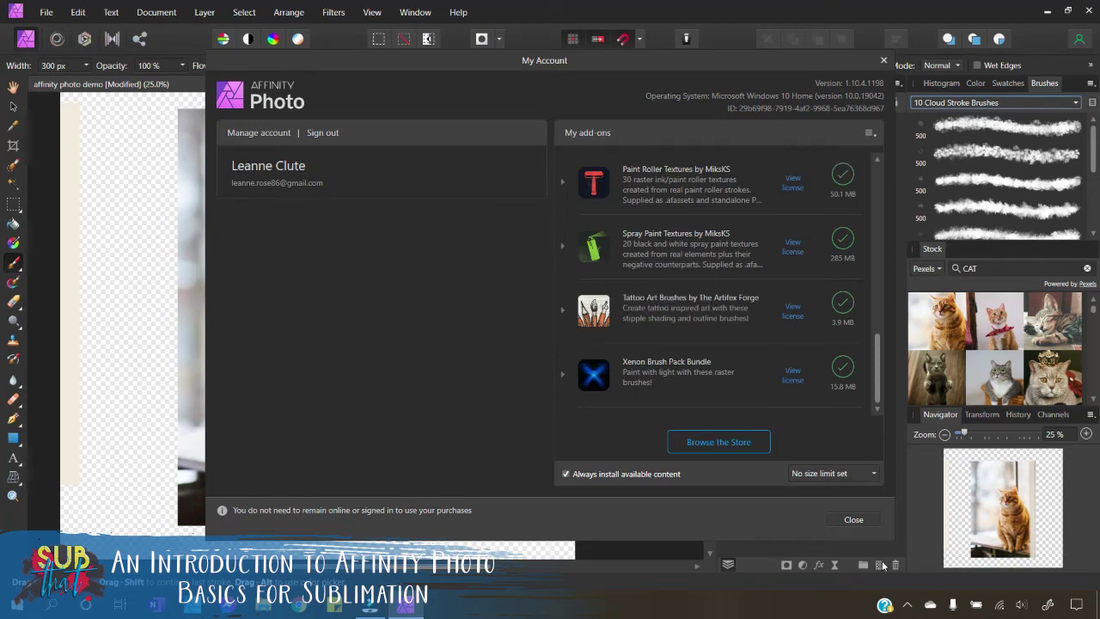
click(870, 521)
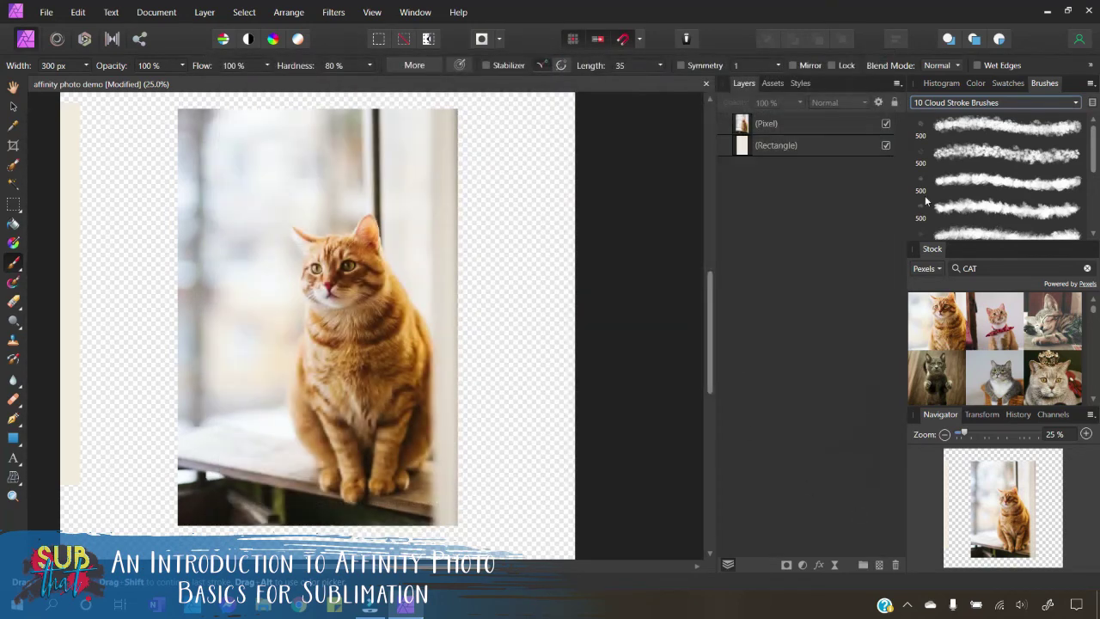
Check the brush category list again and view the options for importing brushes
click(995, 103)
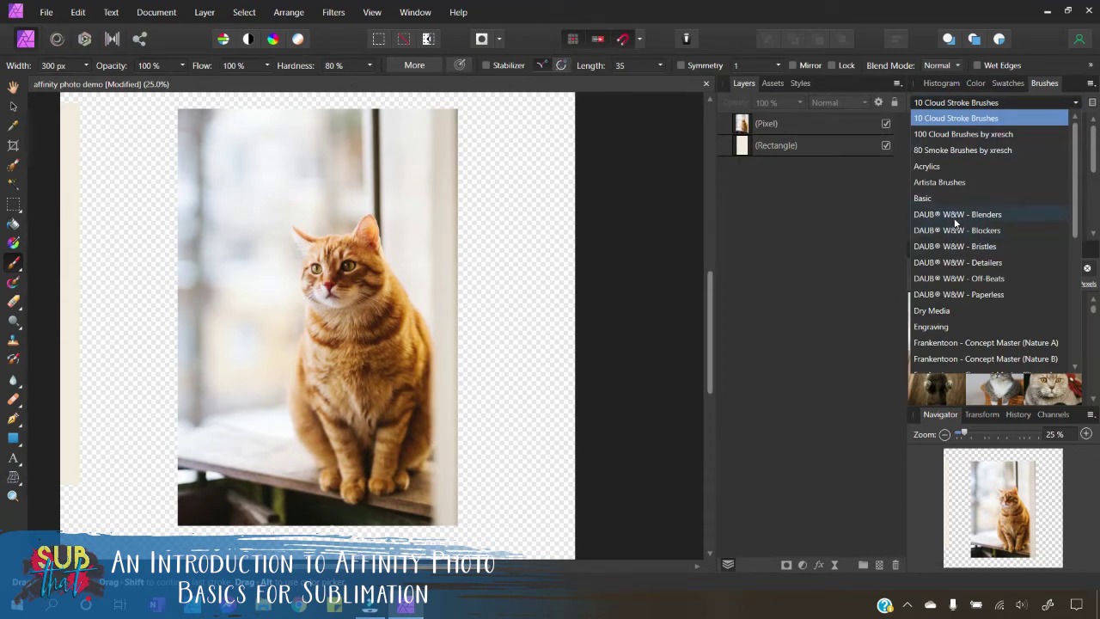
scroll(995, 248, down, 6)
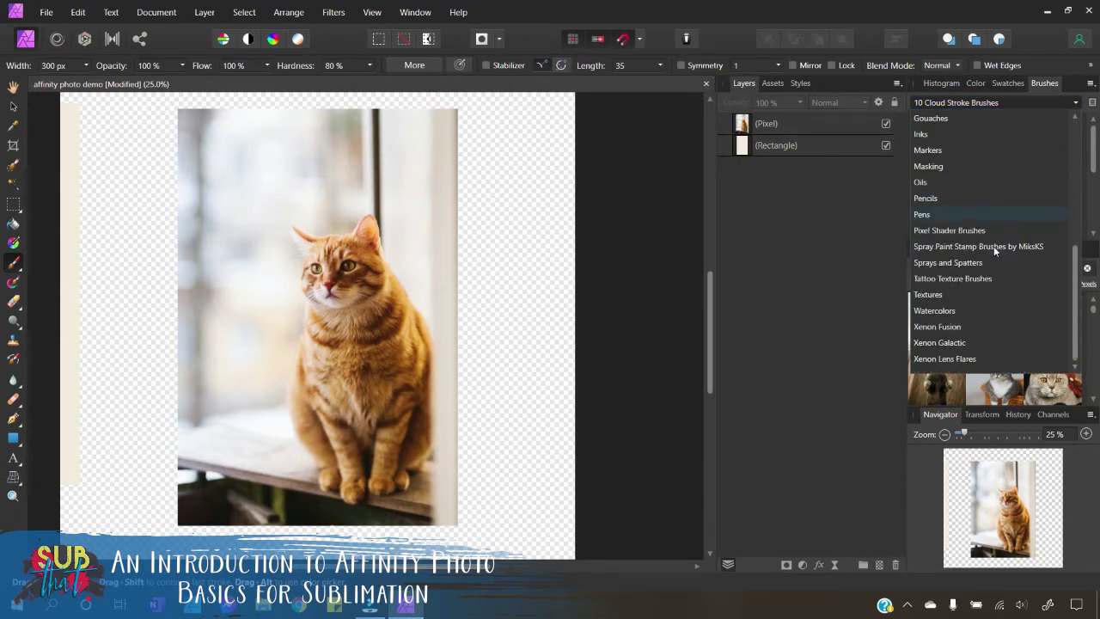
click(1092, 87)
click(1091, 86)
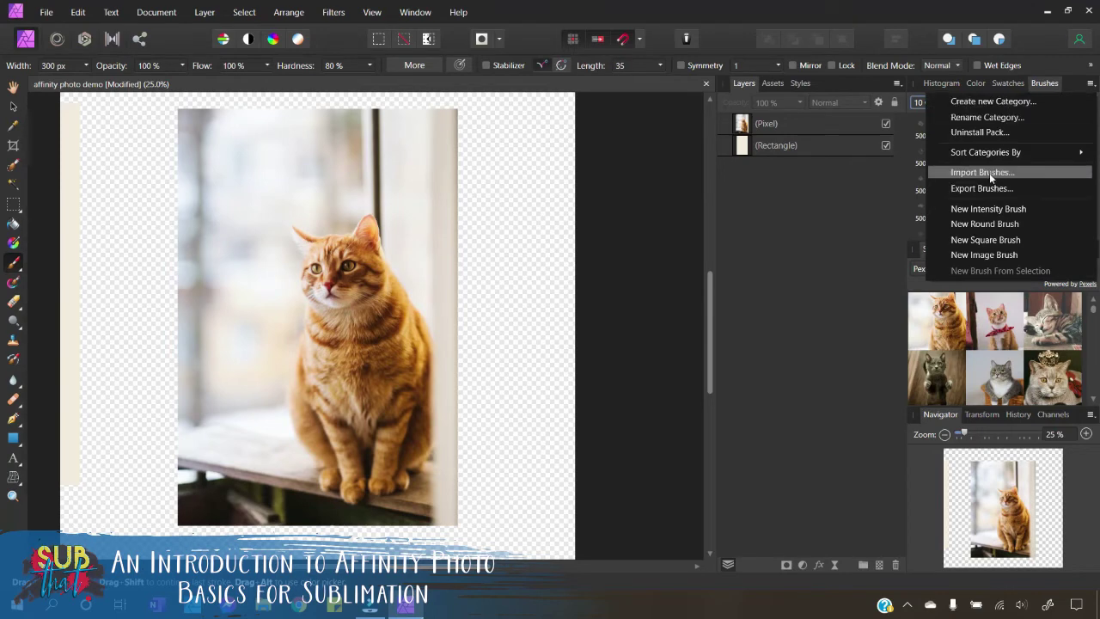
click(1041, 86)
Choose the 100 px brush from the Xenon Galactic category and set the paint colour to the previously picked cream
click(976, 105)
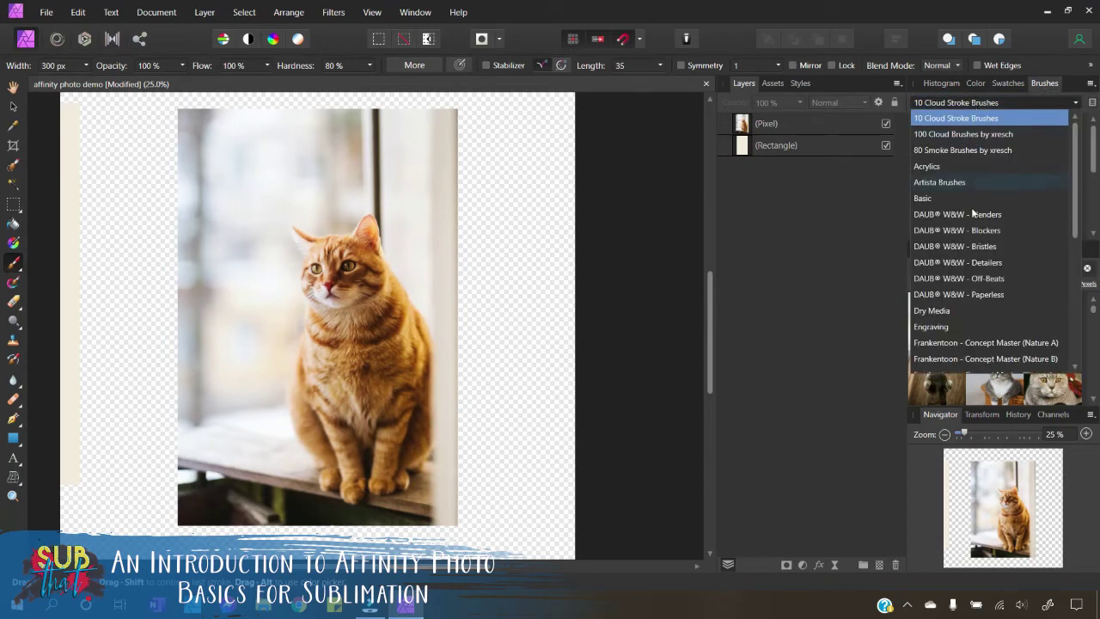
scroll(972, 223, down, 5)
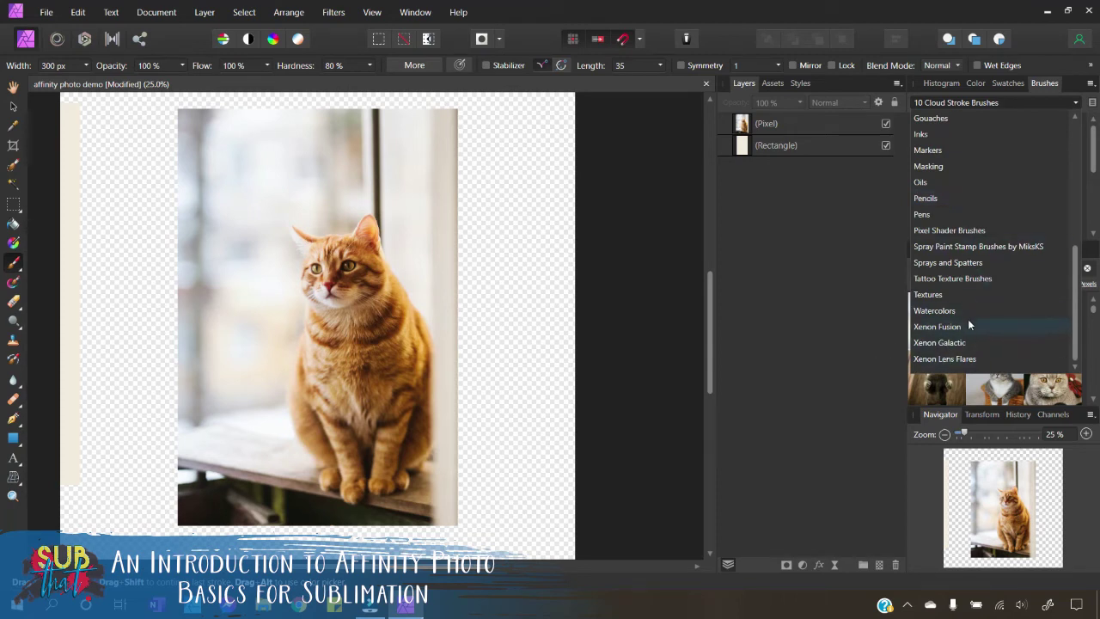
click(968, 344)
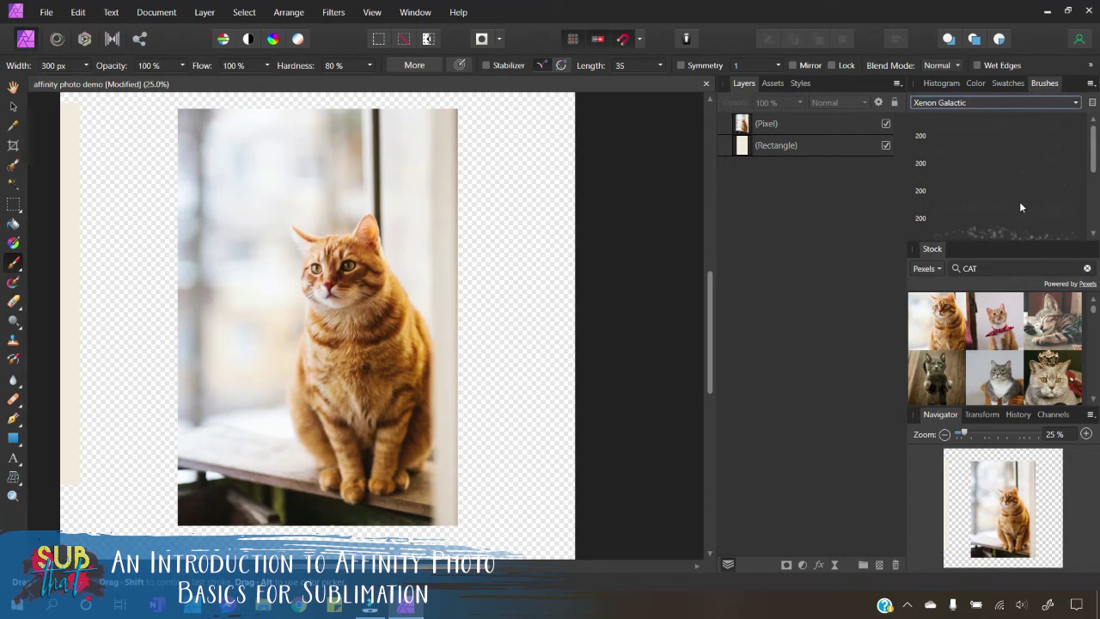
scroll(1018, 203, down, 1)
click(1016, 197)
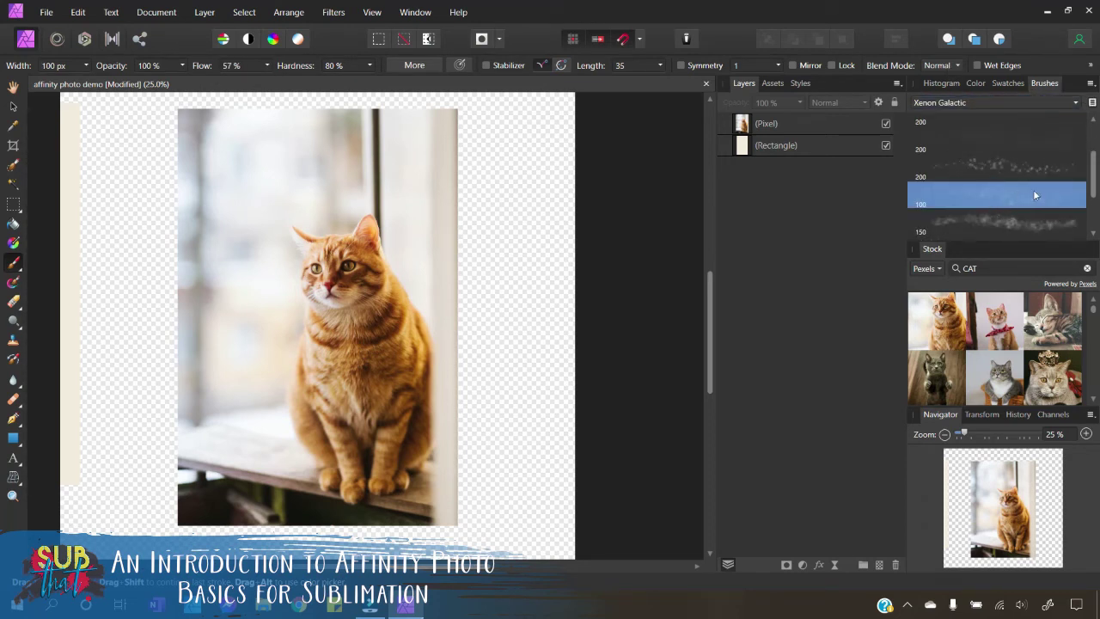
click(977, 83)
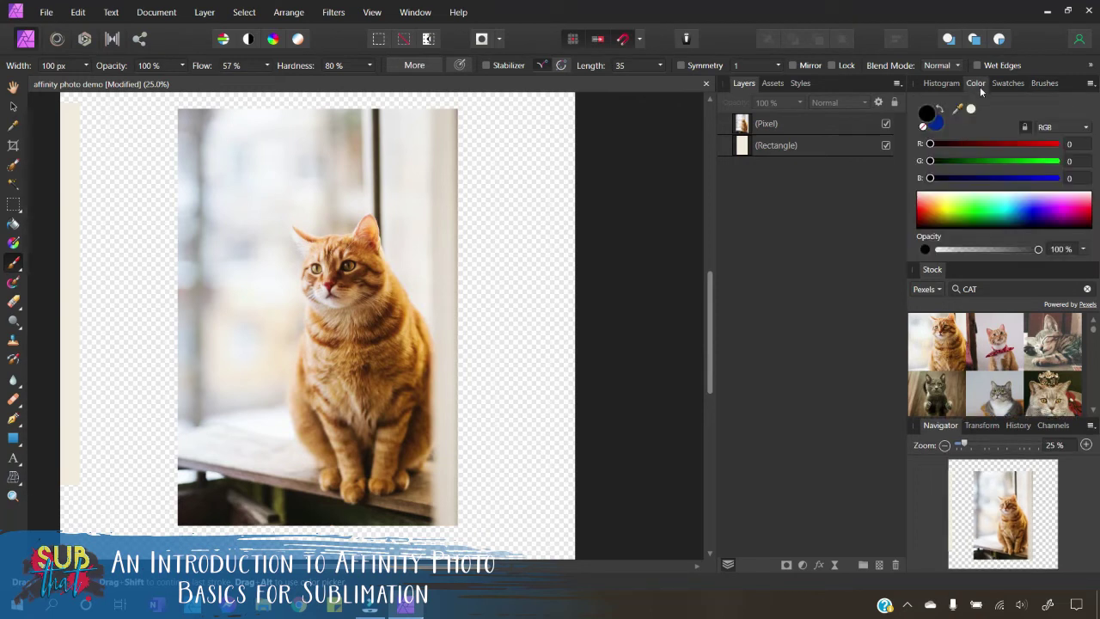
click(971, 110)
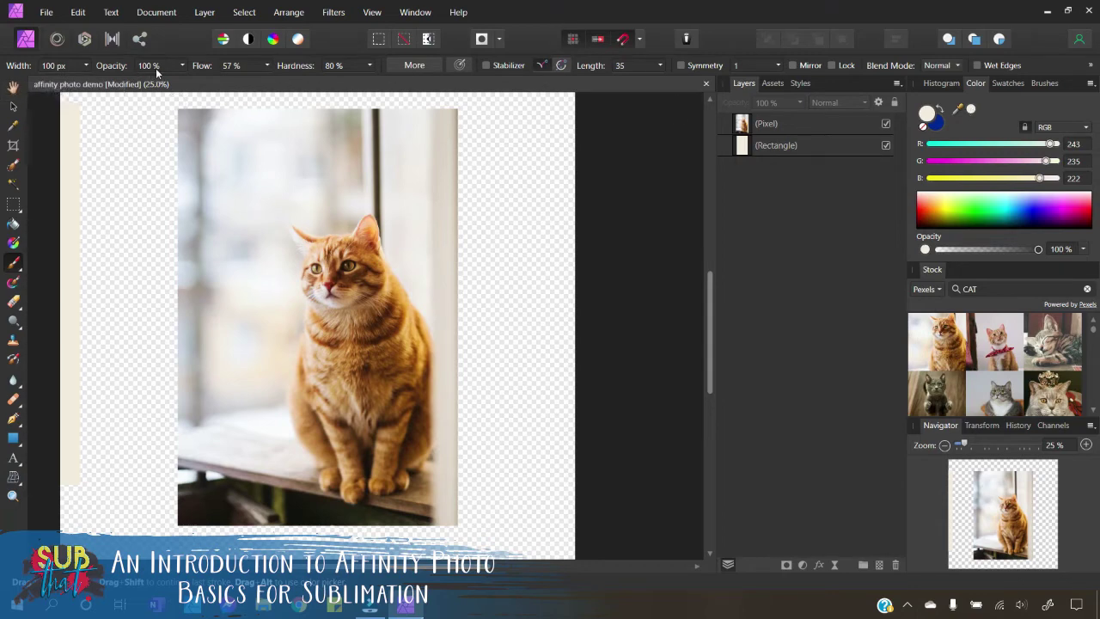
Set the brush's hardness to 76 % and its flow to 63 %
click(417, 66)
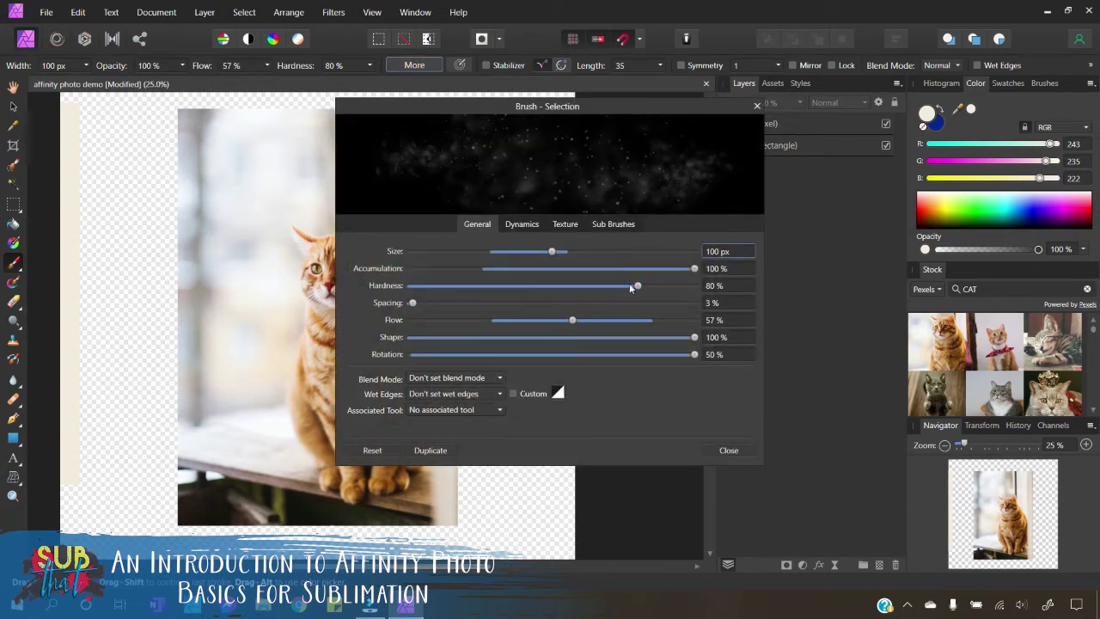
mouse_move(637, 284)
mouse_down()
mouse_move(461, 286)
mouse_move(625, 286)
mouse_up()
mouse_move(572, 320)
mouse_down()
mouse_move(473, 320)
mouse_move(609, 319)
mouse_move(589, 320)
mouse_up()
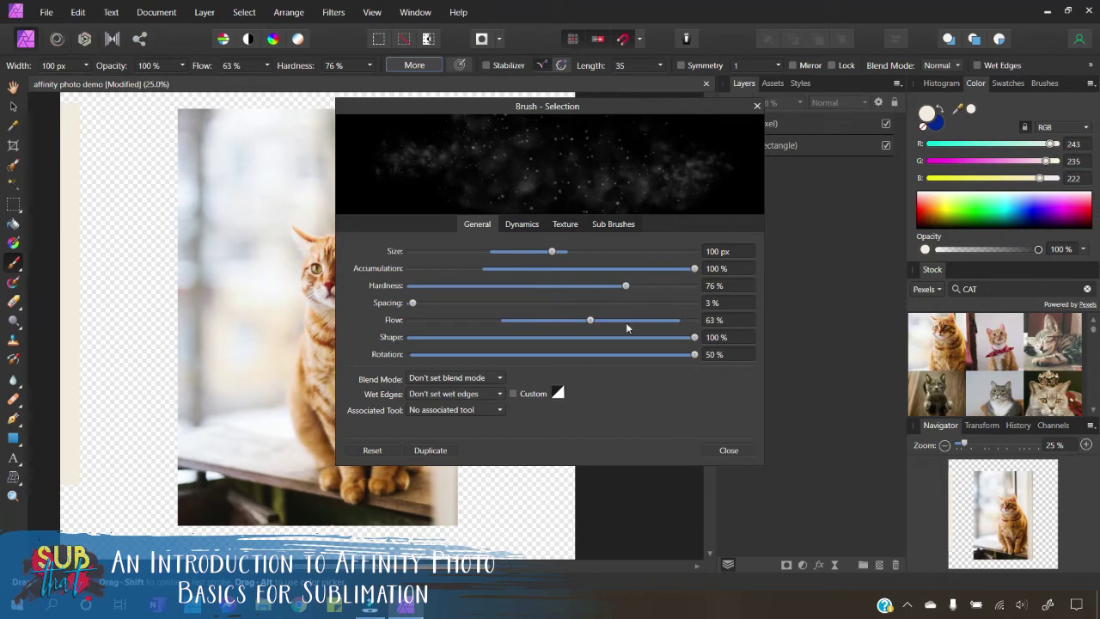
click(728, 450)
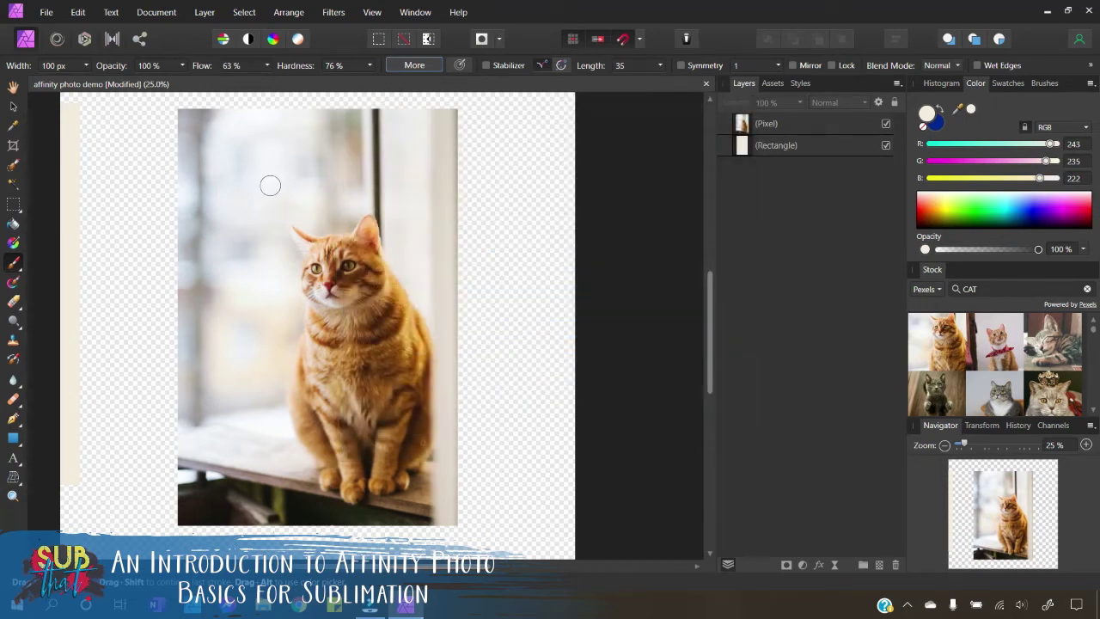
Try painting blue galactic strokes over the upper part of the cat photo, and delete the painted layer
click(187, 160)
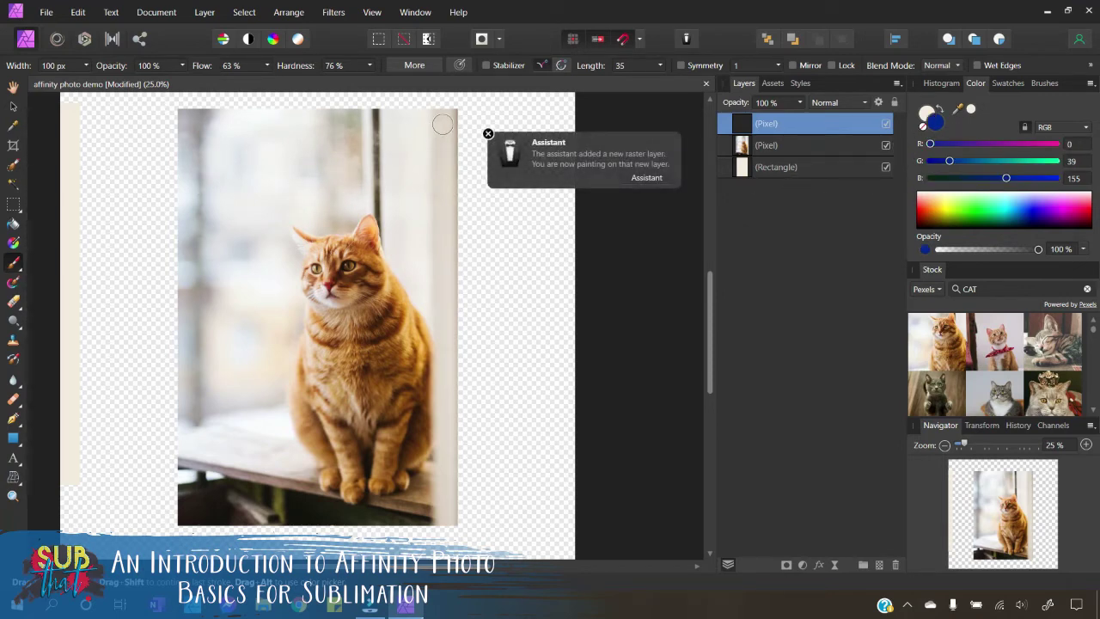
mouse_move(442, 120)
mouse_down()
mouse_move(180, 132)
mouse_move(413, 148)
mouse_move(398, 161)
mouse_move(198, 186)
mouse_move(450, 202)
mouse_move(338, 206)
mouse_move(217, 236)
mouse_move(353, 225)
mouse_move(427, 239)
mouse_move(193, 259)
mouse_move(360, 259)
mouse_move(382, 275)
mouse_move(187, 310)
mouse_move(391, 314)
mouse_move(405, 295)
mouse_move(424, 178)
mouse_move(372, 154)
mouse_move(188, 216)
mouse_move(228, 139)
mouse_move(229, 212)
mouse_up()
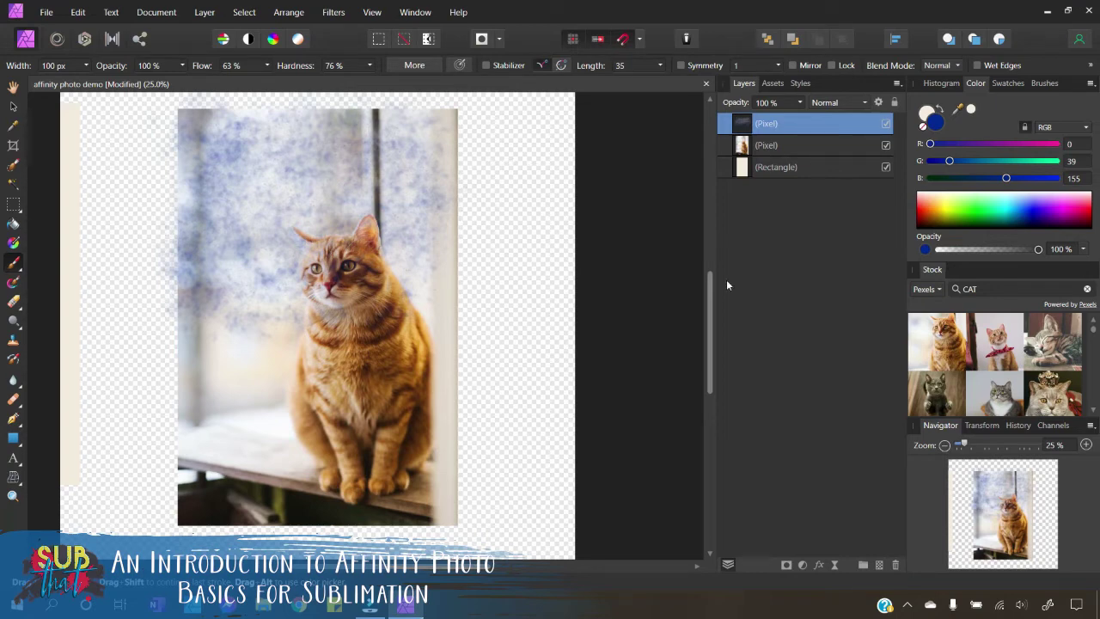
click(895, 567)
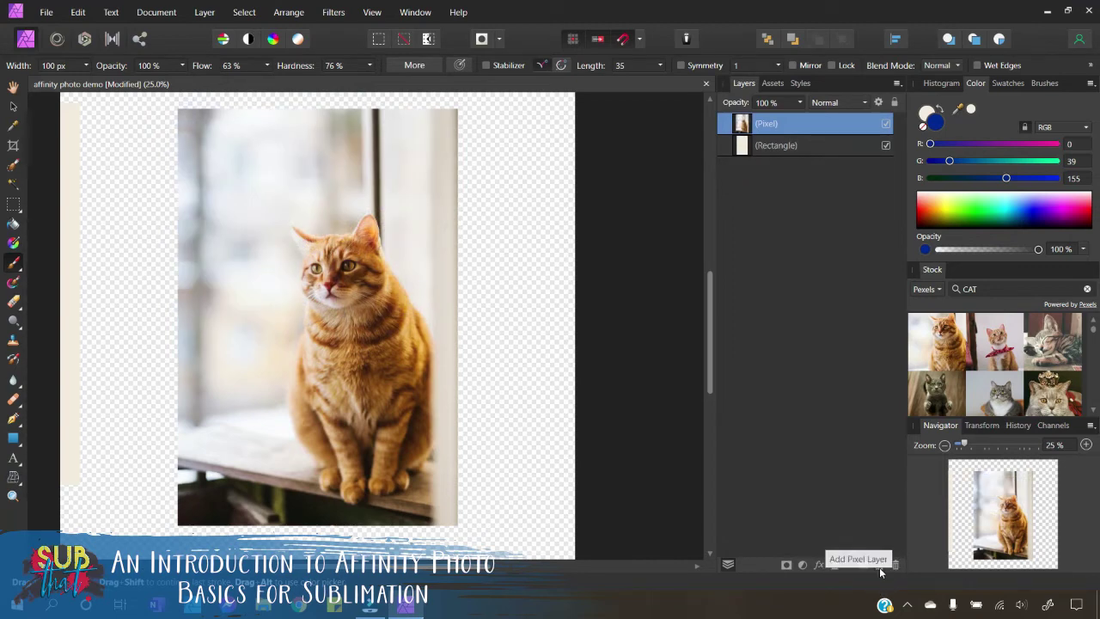
Add an empty pixel layer above the cat photo and set up the Paint Mixer Brush with a width of 150 px
click(879, 566)
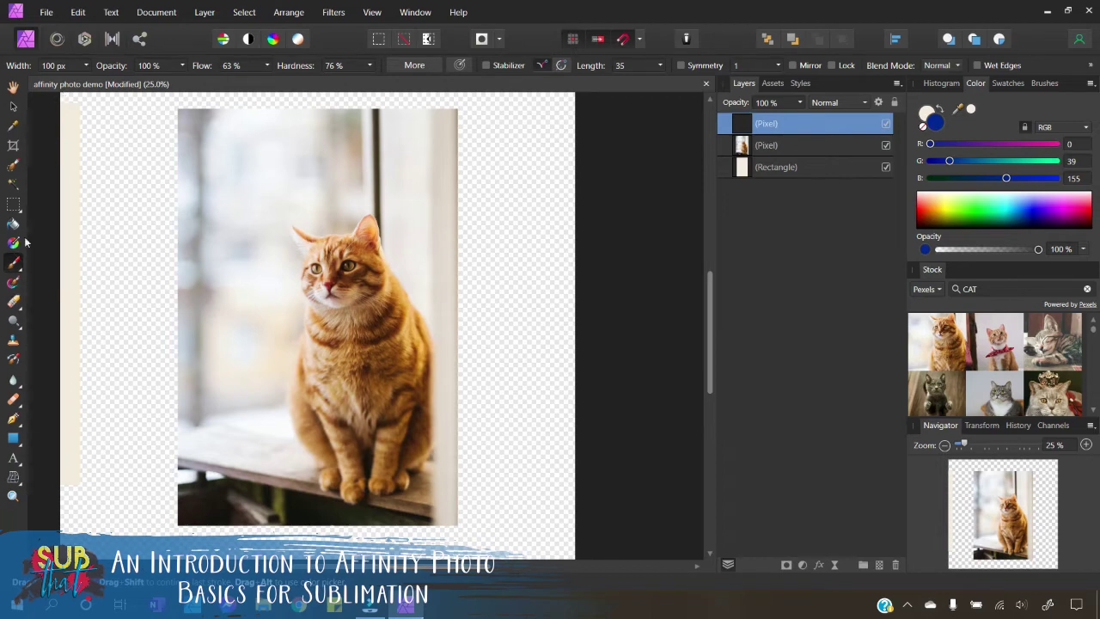
click(14, 283)
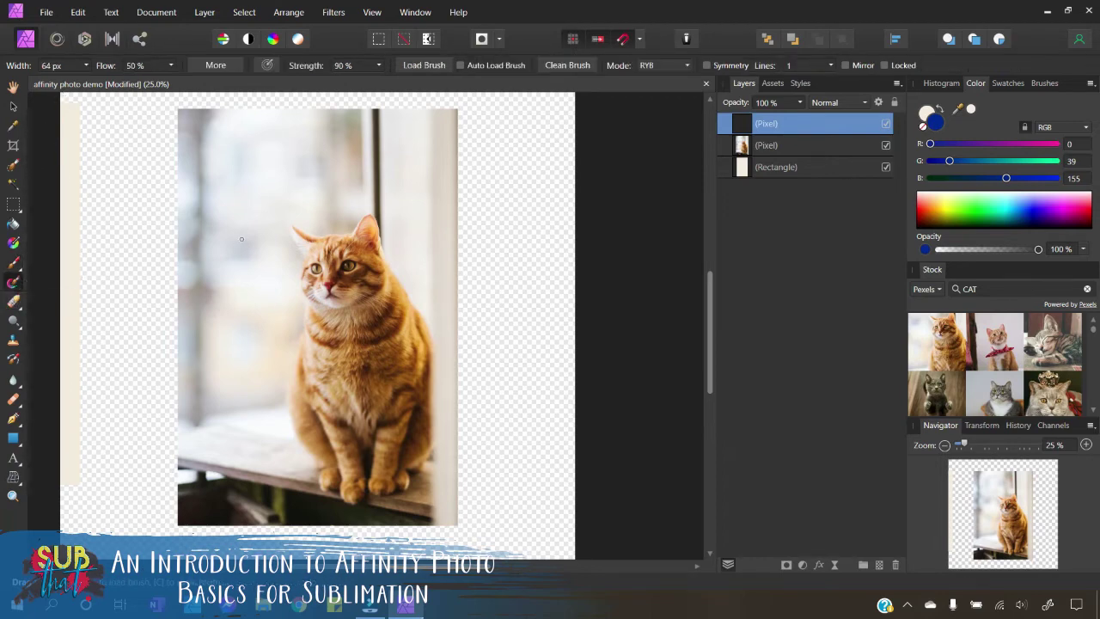
click(62, 65)
text(150)
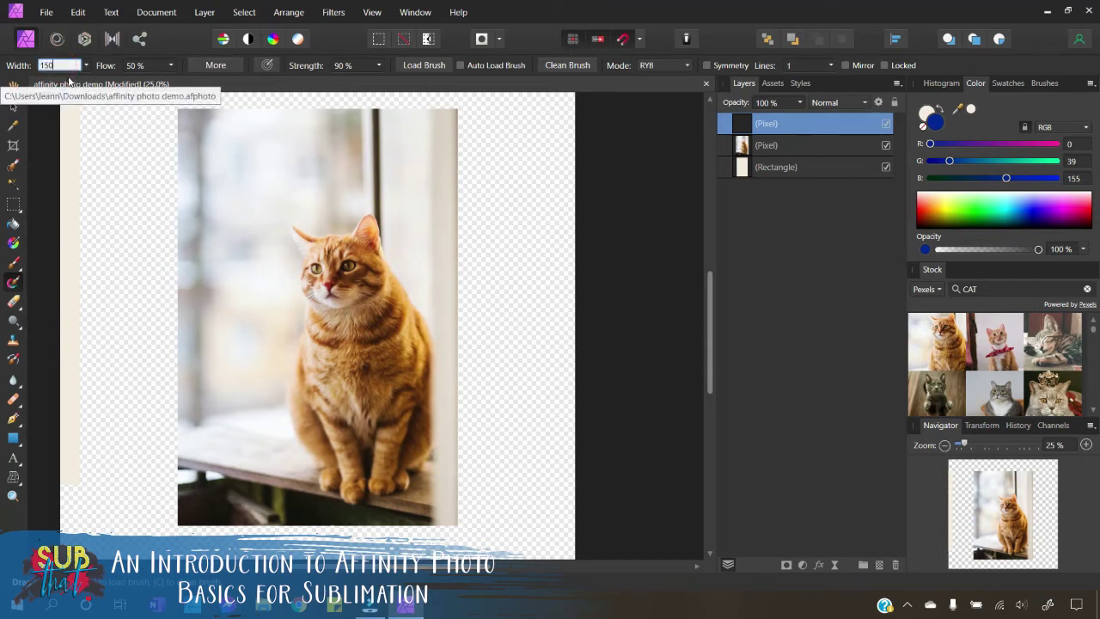
key(Return)
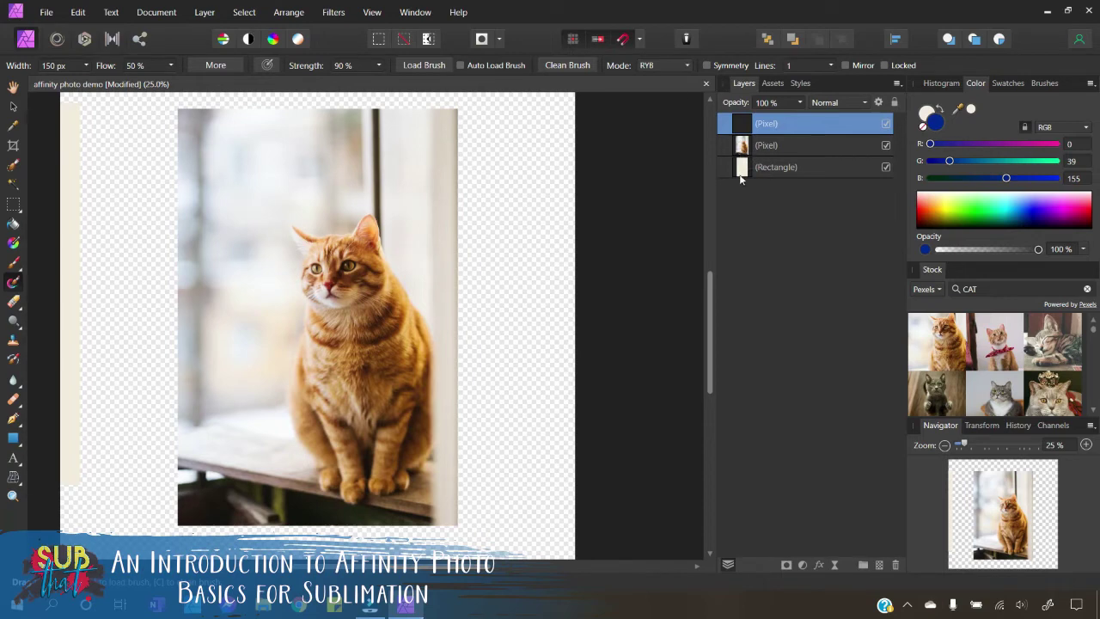
Try smearing the blurred background above and beside the cat on the photo layer with the Paint Mixer Brush
click(765, 146)
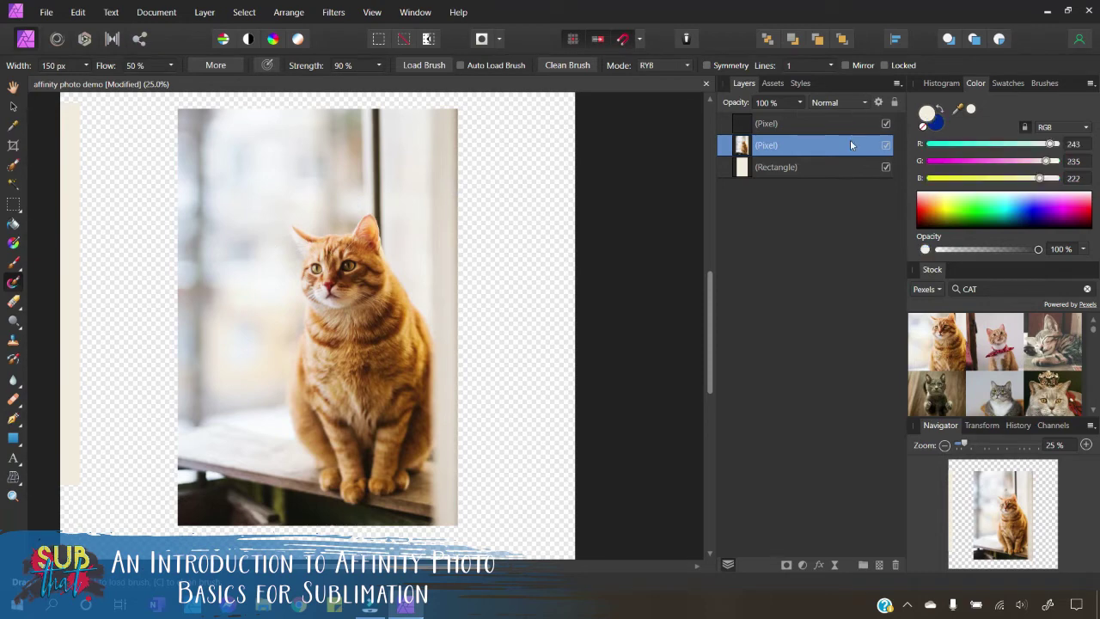
mouse_move(331, 200)
mouse_down()
mouse_move(415, 187)
mouse_move(273, 185)
mouse_move(460, 174)
mouse_move(317, 171)
mouse_move(451, 160)
mouse_move(308, 159)
mouse_move(409, 156)
mouse_move(401, 146)
mouse_move(229, 134)
mouse_move(392, 129)
mouse_move(377, 114)
mouse_move(410, 162)
mouse_move(413, 204)
mouse_move(434, 183)
mouse_move(274, 190)
mouse_move(288, 176)
mouse_move(270, 162)
mouse_move(260, 171)
mouse_move(243, 156)
mouse_move(235, 170)
mouse_move(243, 155)
mouse_move(229, 124)
mouse_up()
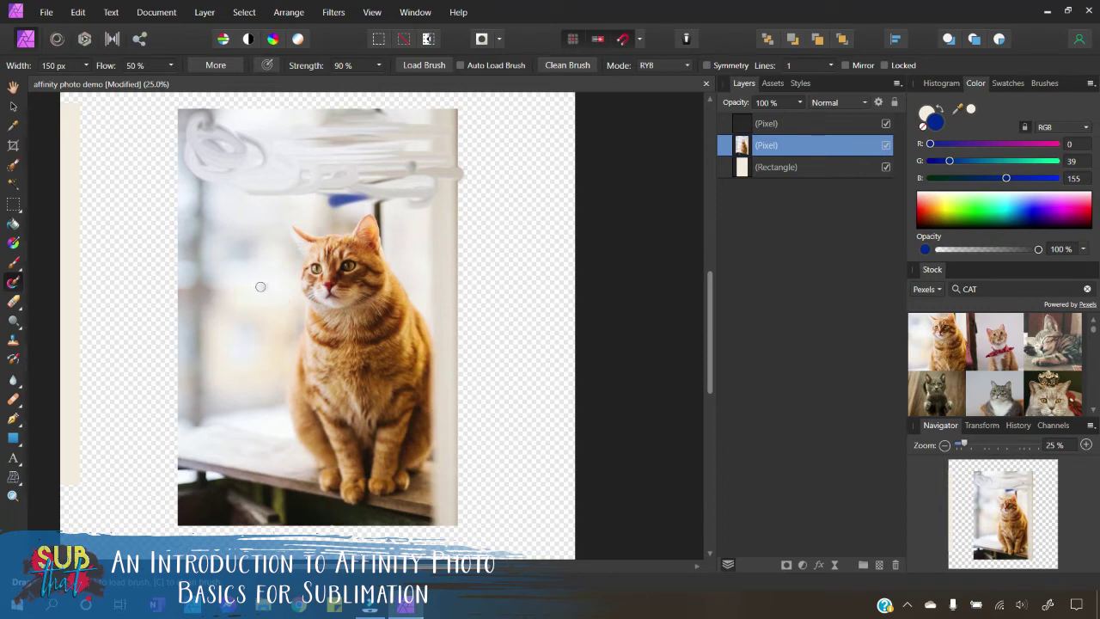
drag(255, 286, 284, 182)
drag(221, 297, 266, 156)
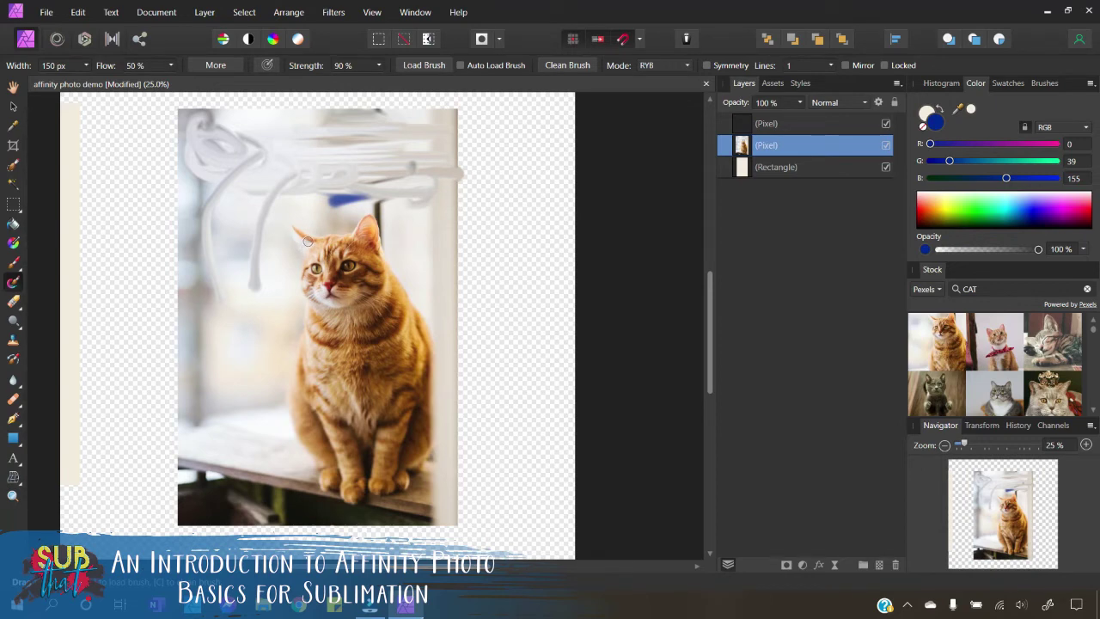
Undo the Paint Mixer Brush strokes on the cat photo
click(77, 12)
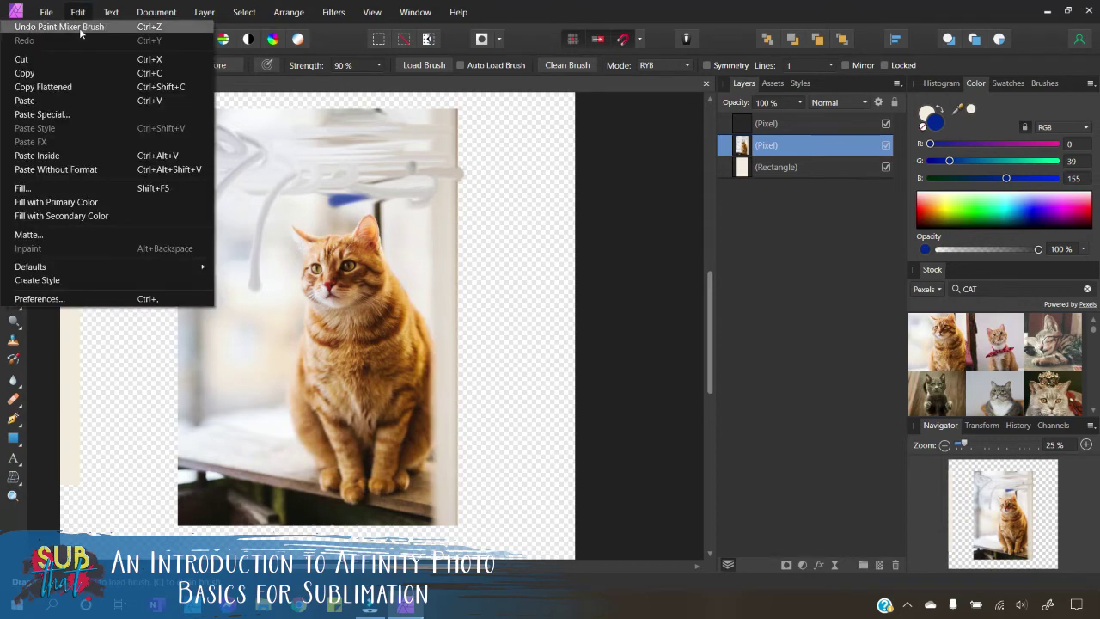
click(80, 26)
click(77, 12)
click(80, 27)
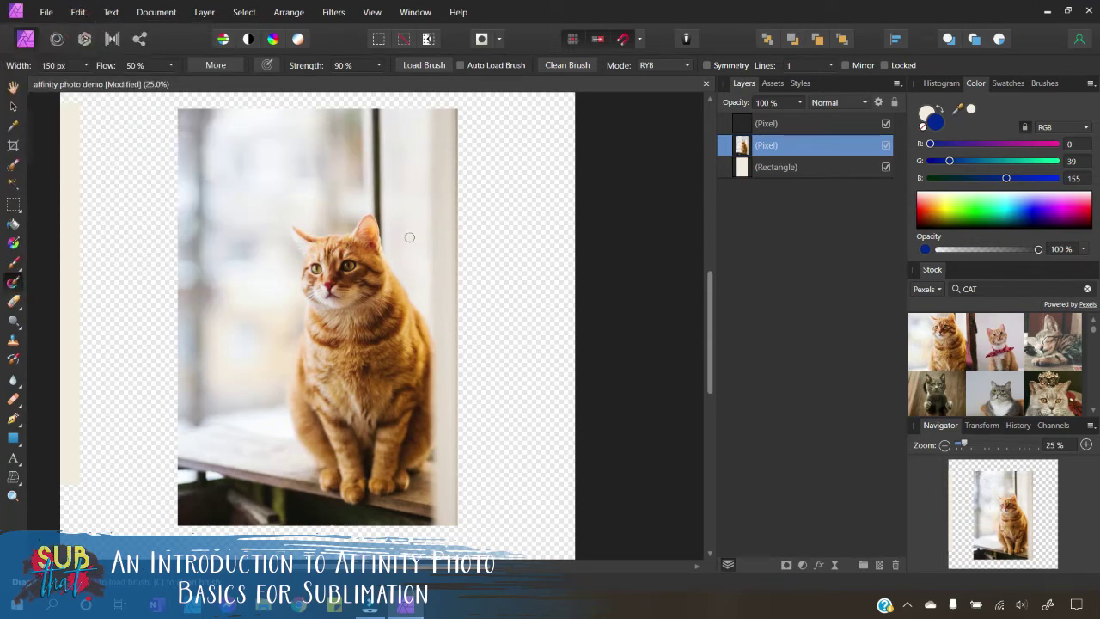
Delete the empty layer above the cat photo and set up the Erase Brush Tool with a 200 px Xenon Galactic brush
click(842, 124)
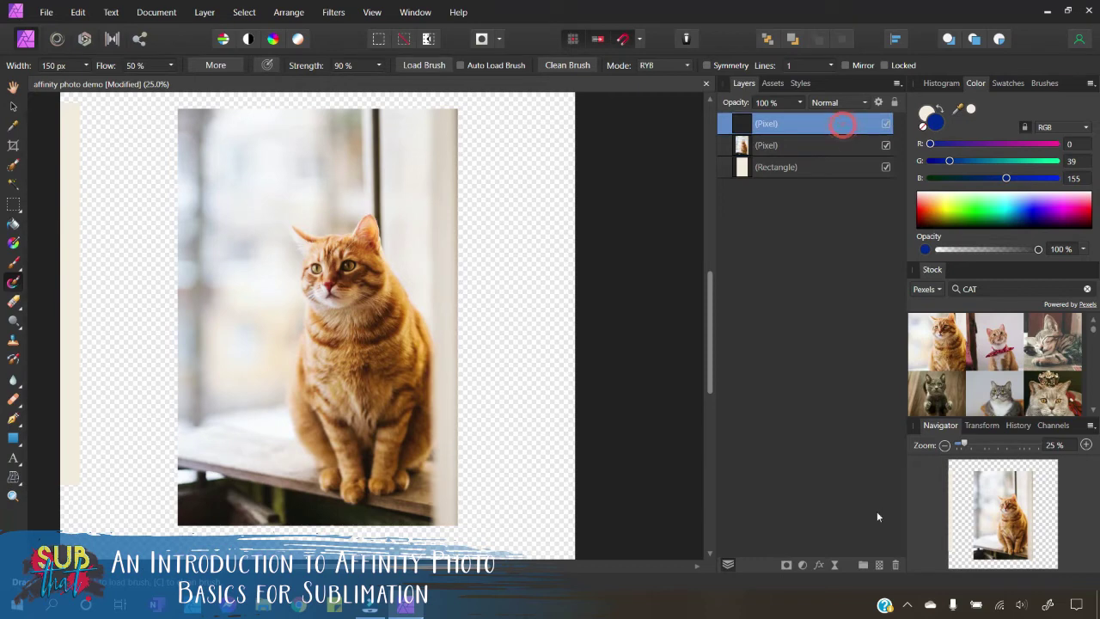
click(895, 565)
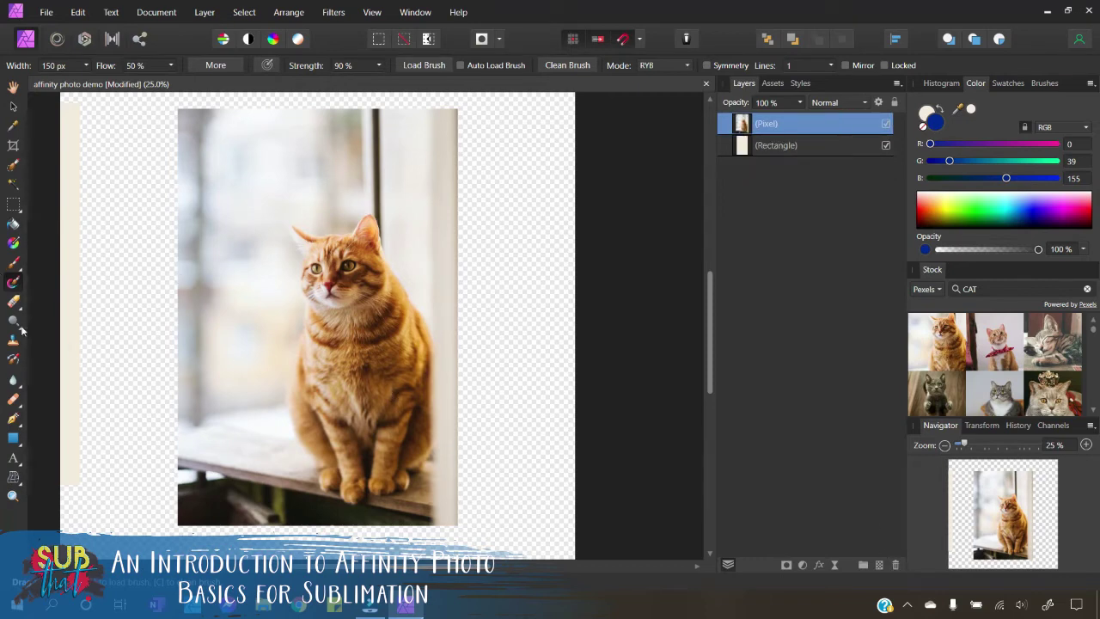
click(13, 300)
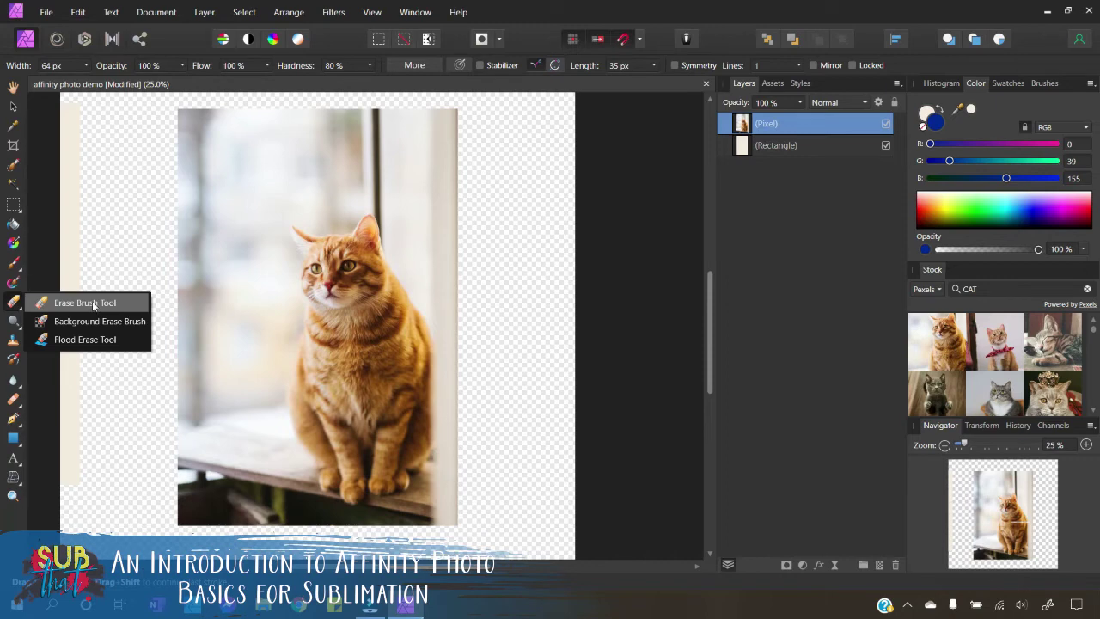
click(93, 303)
click(1045, 83)
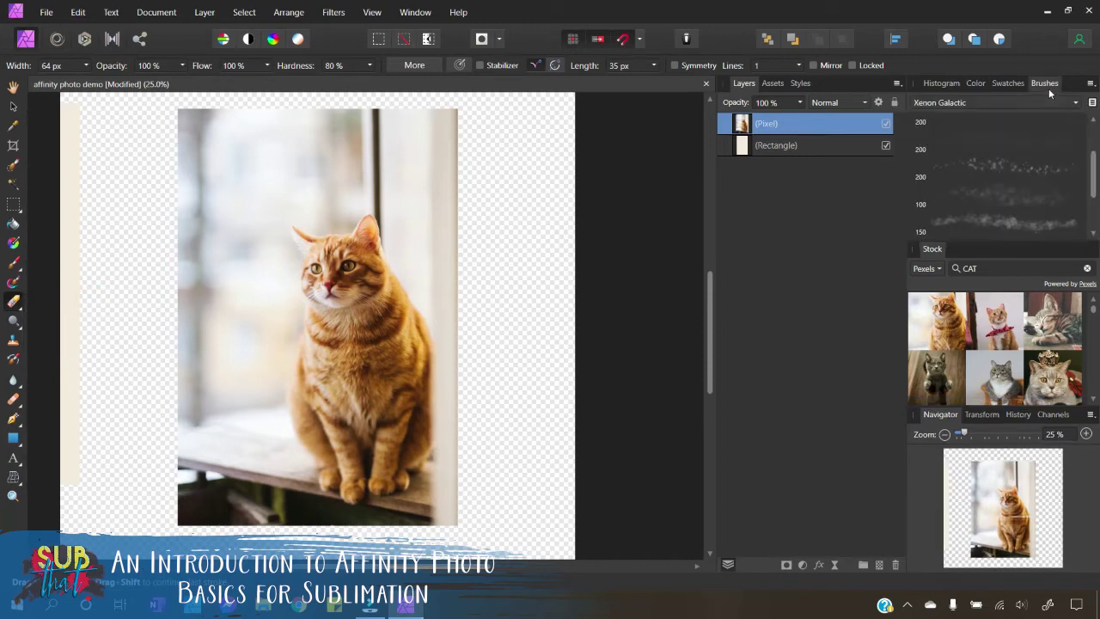
click(985, 167)
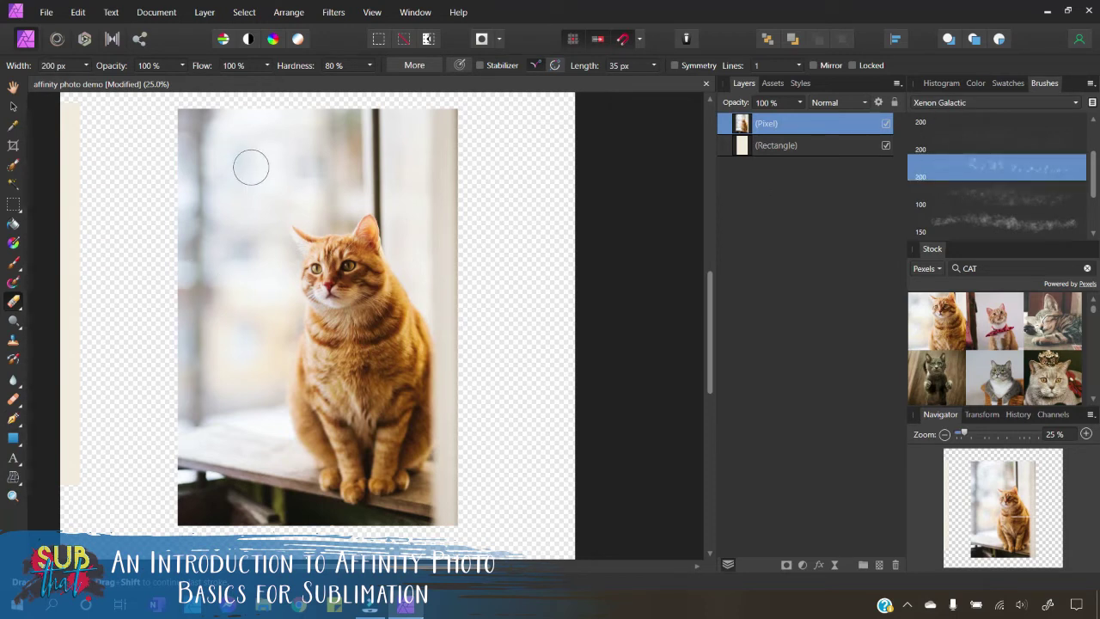
Try erasing galactic speckles around the edges of the cat photo with the Erase Brush Tool
mouse_move(348, 141)
mouse_down()
mouse_move(236, 137)
mouse_move(446, 139)
mouse_move(240, 175)
mouse_move(434, 177)
mouse_move(240, 181)
mouse_move(431, 157)
mouse_move(203, 166)
mouse_up()
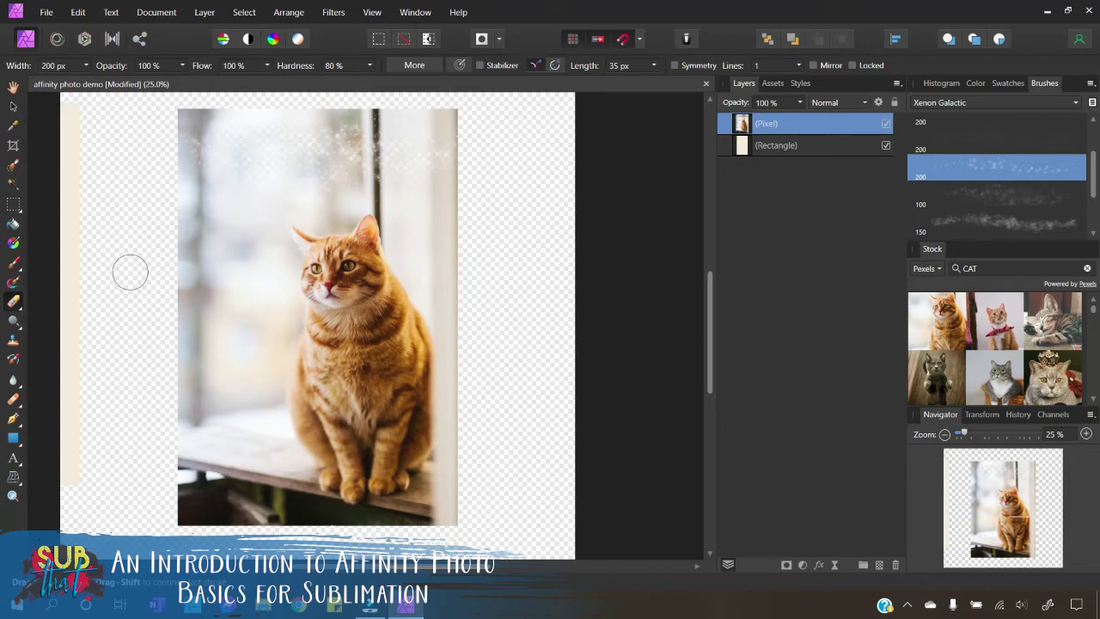
click(208, 323)
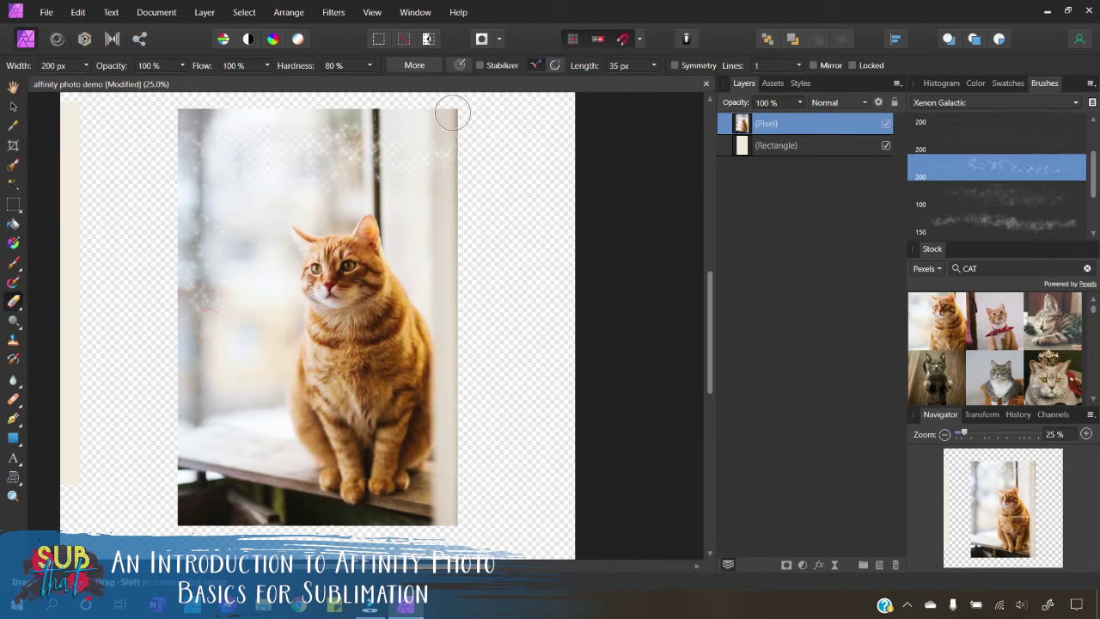
mouse_move(452, 114)
mouse_down()
mouse_move(449, 201)
mouse_move(432, 250)
mouse_move(435, 179)
mouse_up()
click(447, 134)
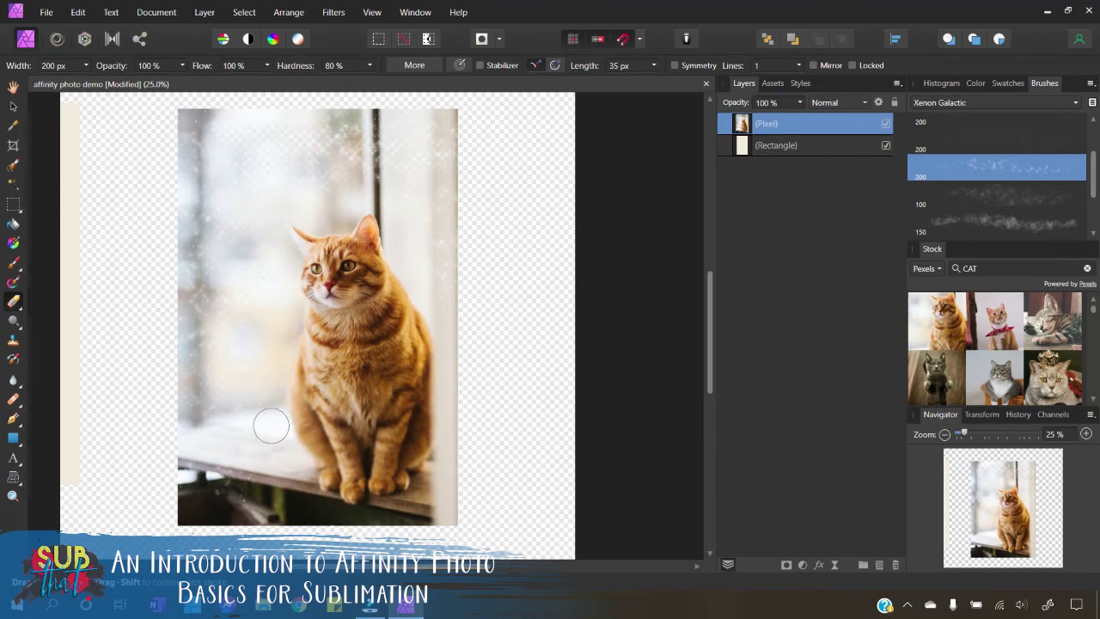
mouse_move(199, 501)
mouse_down()
mouse_move(281, 518)
mouse_move(455, 508)
mouse_up()
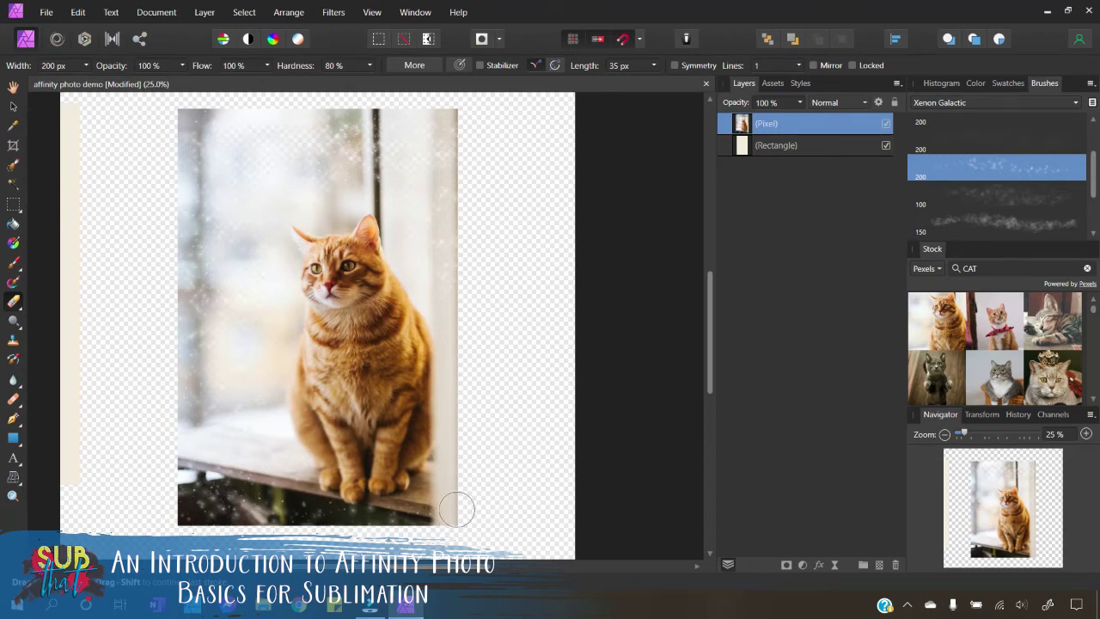
click(419, 131)
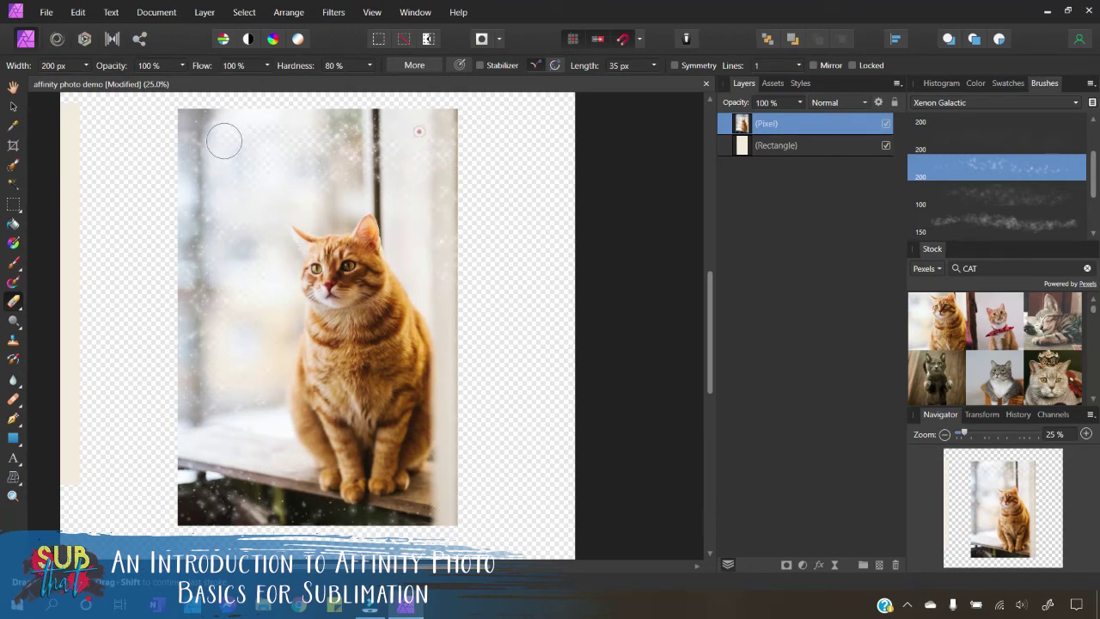
click(170, 136)
Undo the Erase Brush strokes on the cat photo
click(79, 16)
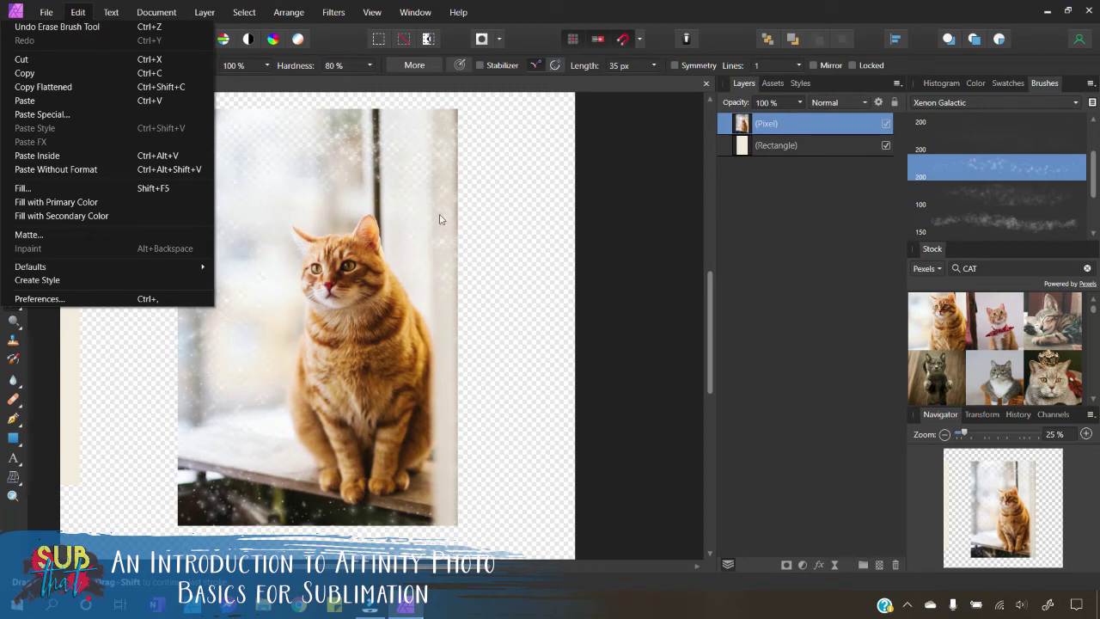
click(487, 199)
key(ctrl+z)
key(ctrl+z)
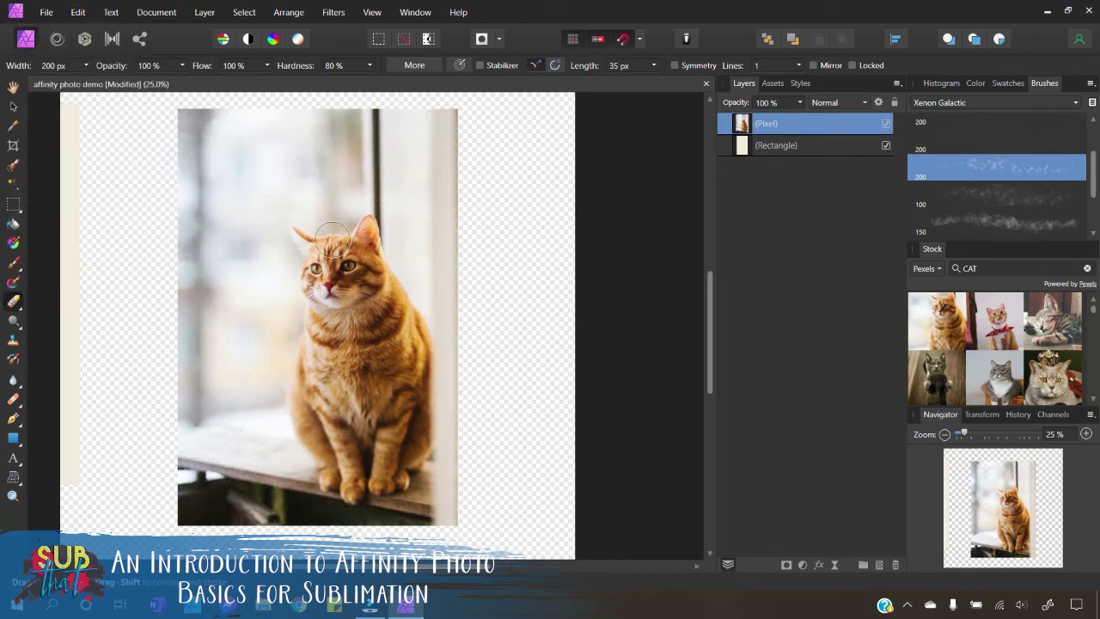
Try the Background Erase Brush with the galactic brush on the pale window frame above and beside the cat
click(14, 300)
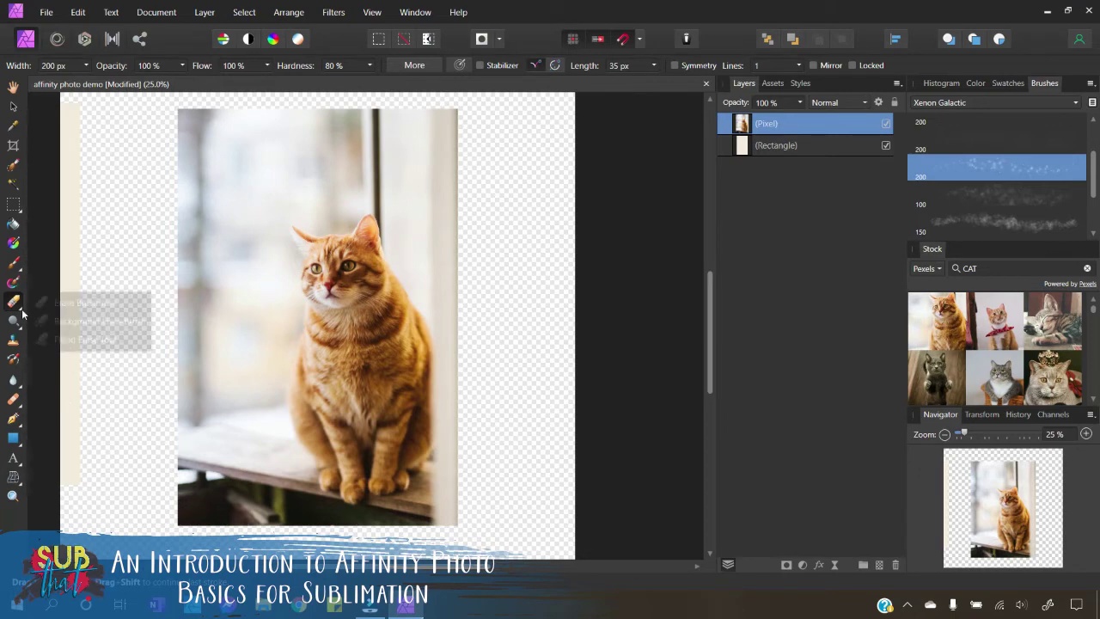
click(83, 323)
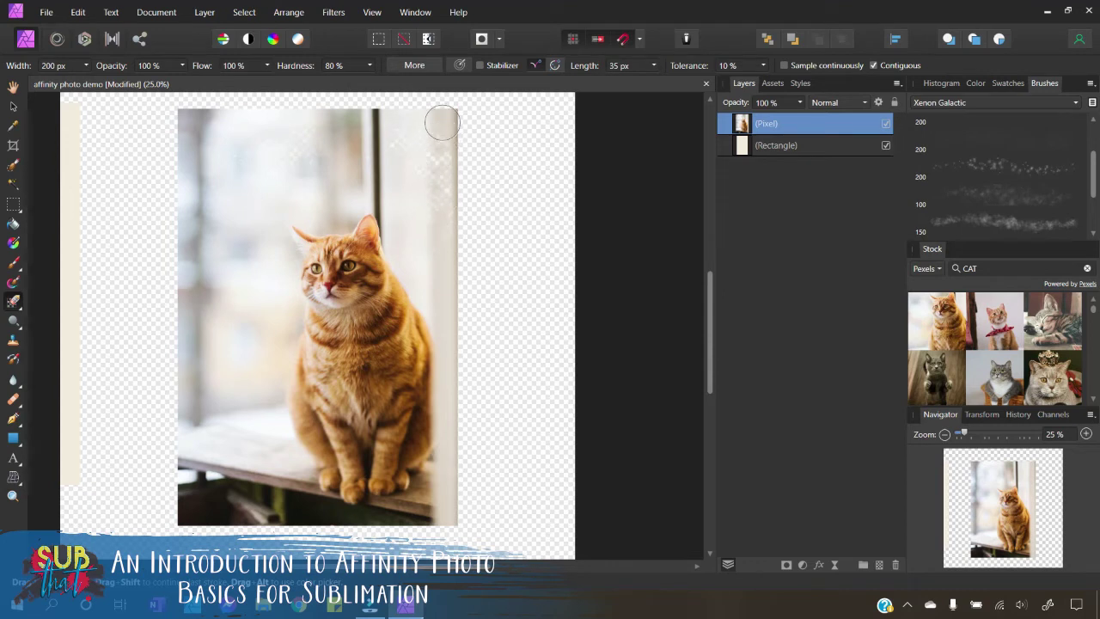
drag(435, 128, 434, 121)
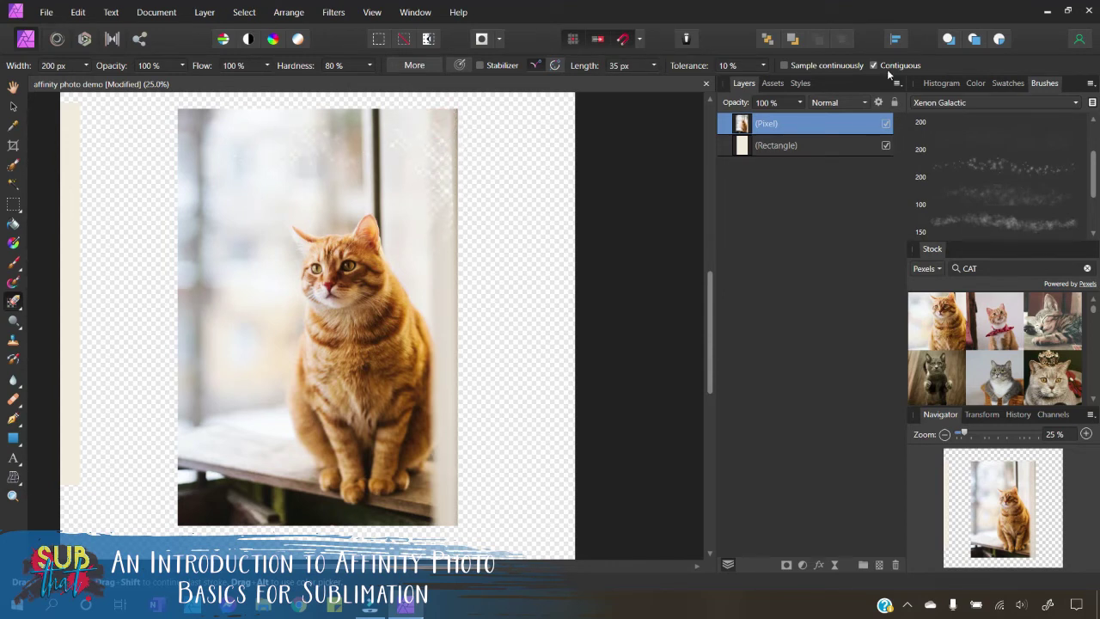
Try erasing the blurred background above and beside the cat with the Background Erase Brush, using the 64 px round Basic brush
click(917, 104)
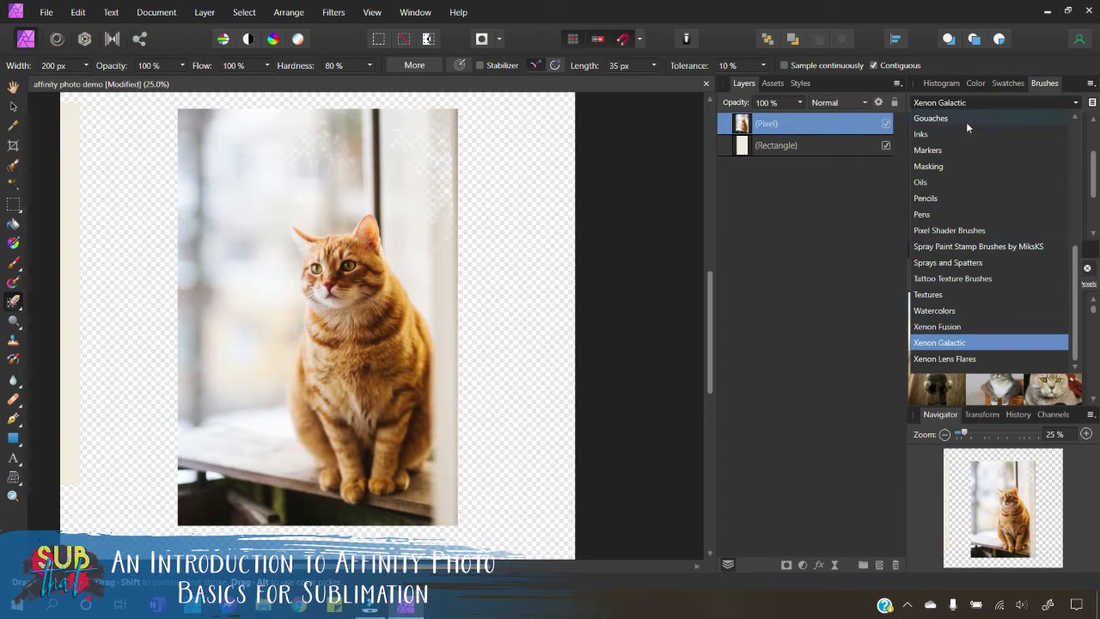
scroll(1007, 248, up, 5)
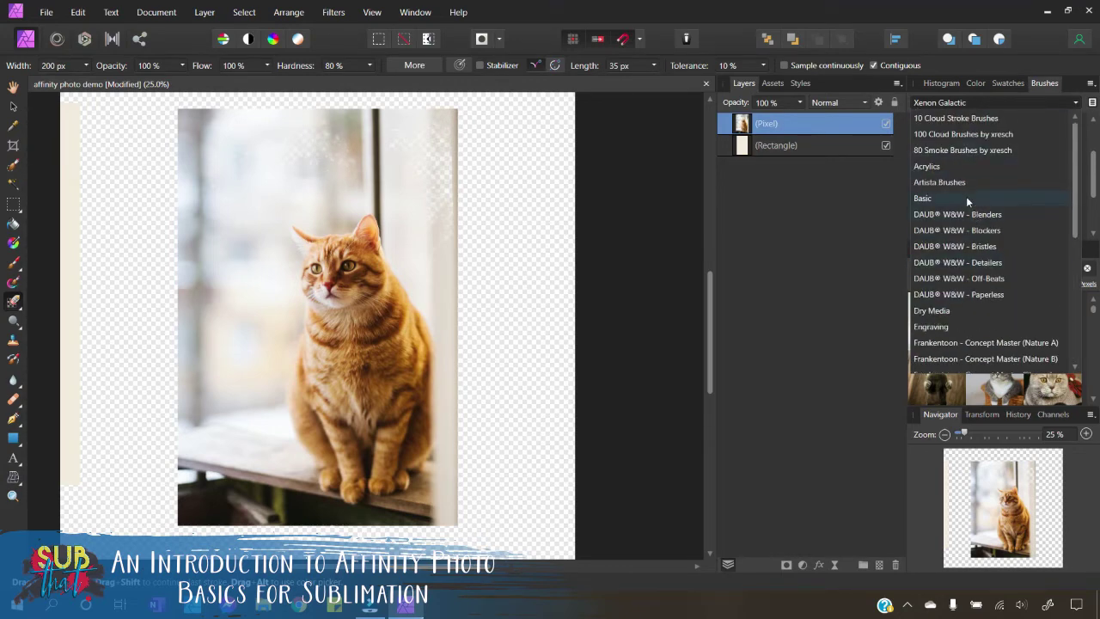
click(966, 197)
click(1030, 229)
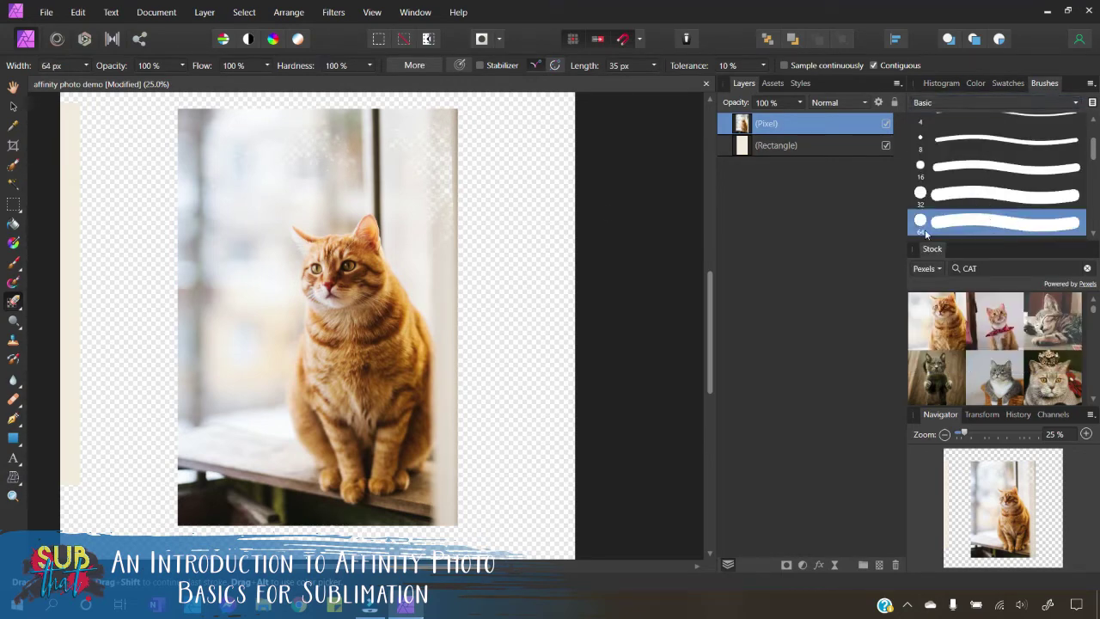
drag(284, 153, 351, 142)
mouse_move(257, 140)
mouse_down()
mouse_move(241, 139)
mouse_move(392, 124)
mouse_move(269, 112)
mouse_up()
mouse_move(359, 115)
mouse_down()
mouse_move(376, 141)
mouse_move(180, 176)
mouse_move(148, 165)
mouse_move(279, 156)
mouse_move(204, 146)
mouse_up()
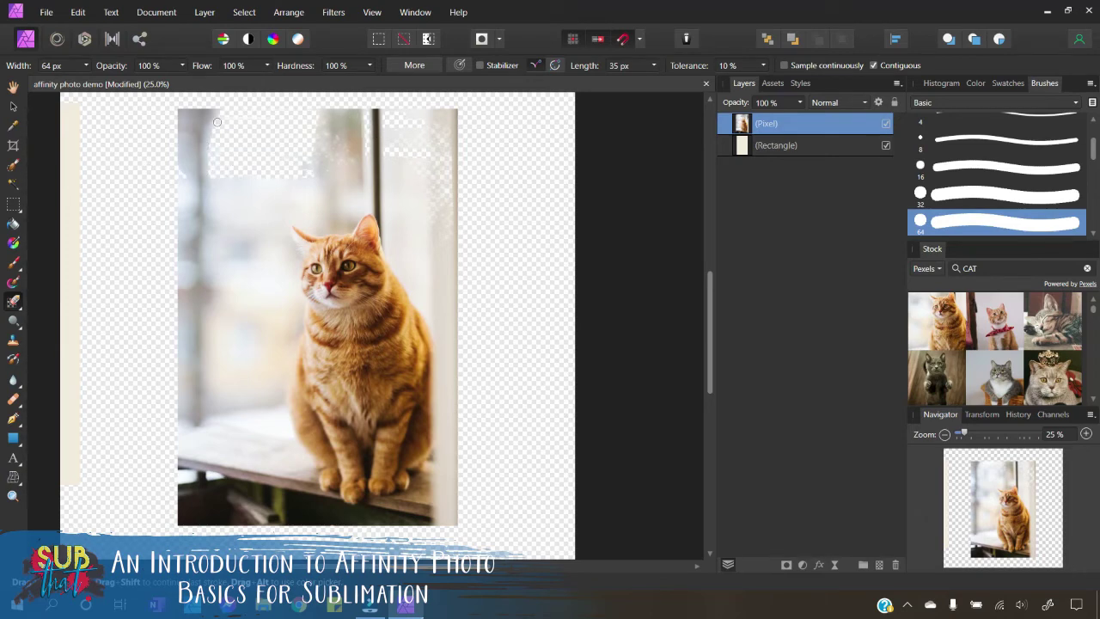
mouse_move(223, 273)
mouse_down()
mouse_move(228, 221)
mouse_move(213, 249)
mouse_move(204, 216)
mouse_move(185, 244)
mouse_move(179, 112)
mouse_move(189, 131)
mouse_up()
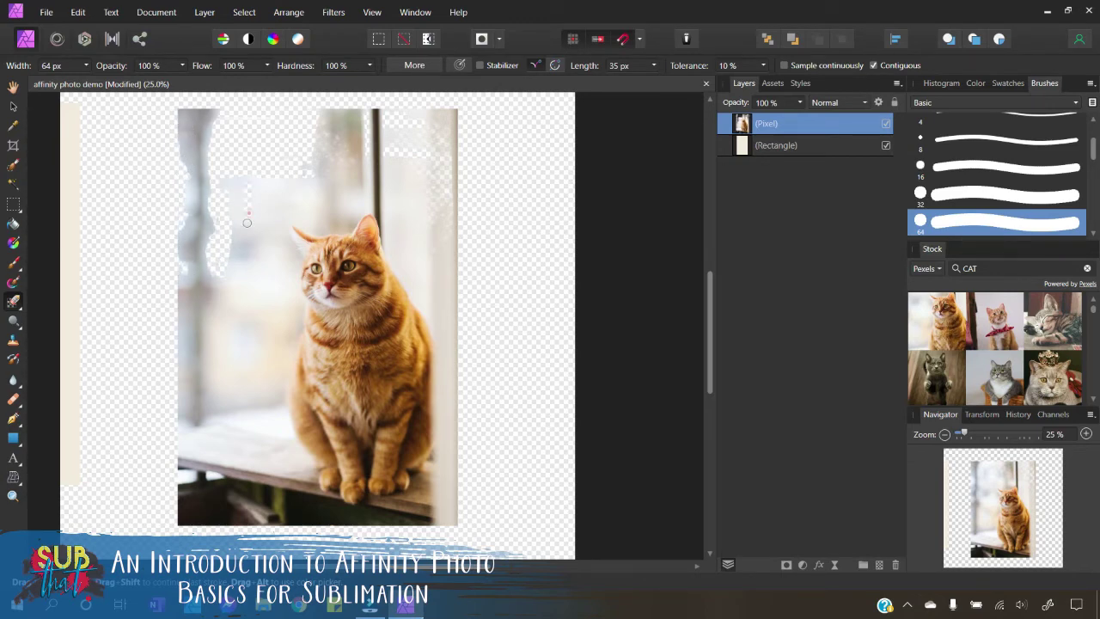
mouse_move(248, 215)
mouse_down()
mouse_move(274, 227)
mouse_move(295, 199)
mouse_move(319, 200)
mouse_move(286, 194)
mouse_move(251, 207)
mouse_move(236, 178)
mouse_move(220, 193)
mouse_move(250, 181)
mouse_move(246, 253)
mouse_move(241, 225)
mouse_move(202, 274)
mouse_up()
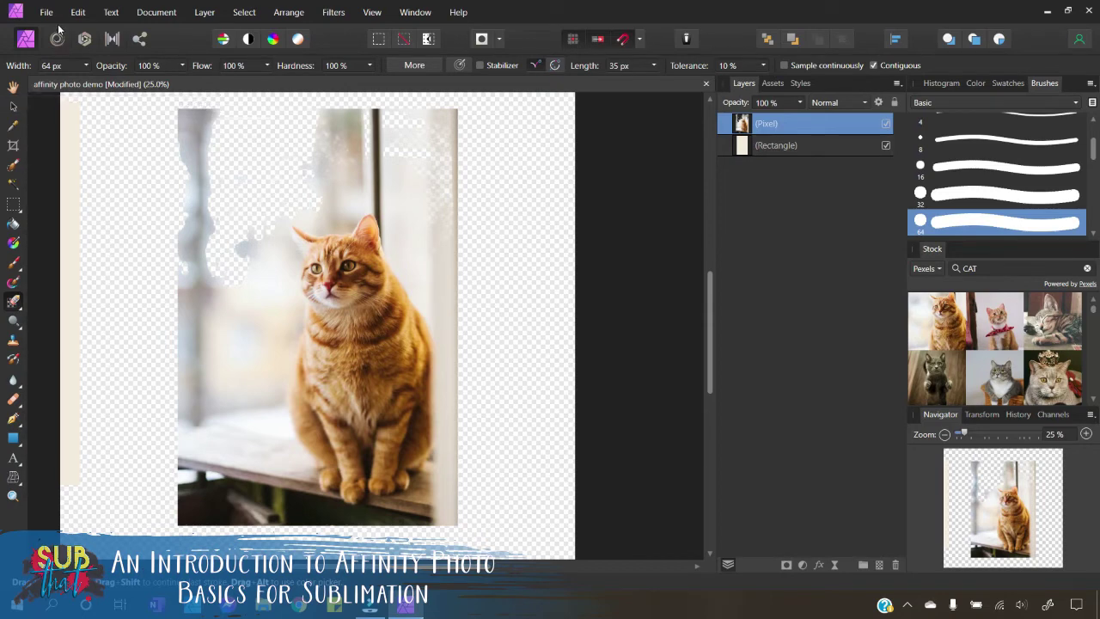
Undo the Background Erase Brush strokes and the deletion of the empty pixel layer
key(ctrl+z)
key(ctrl+z)
key(ctrl+z)
key(ctrl+z)
key(ctrl+z)
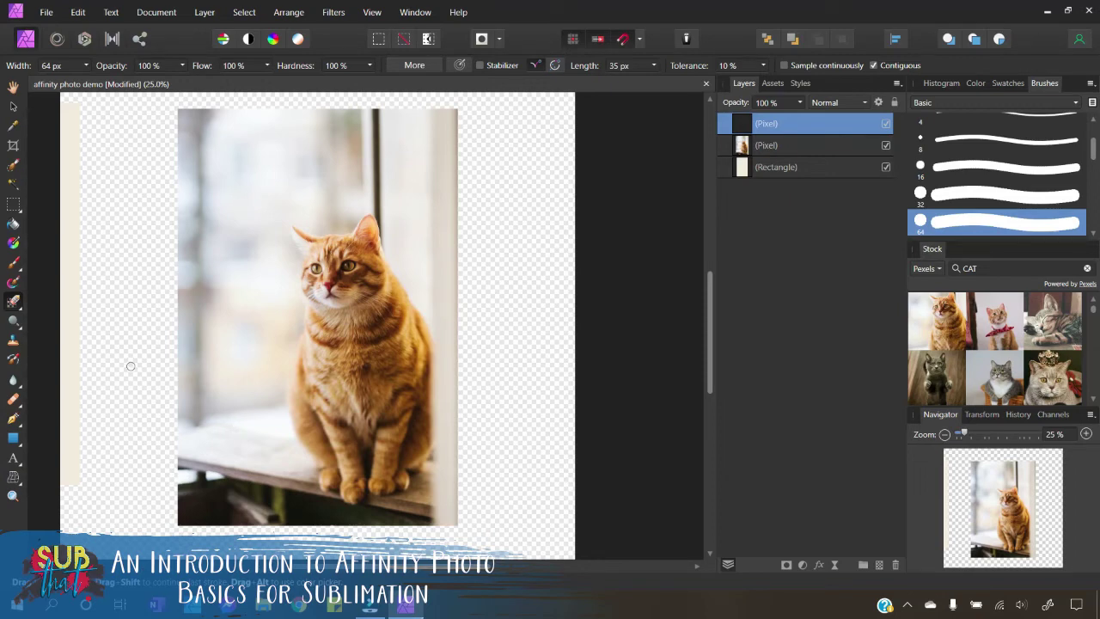
Desaturate the dark window frame edge beside the cat's ear on the photo layer with the Sponge Brush Tool
click(14, 321)
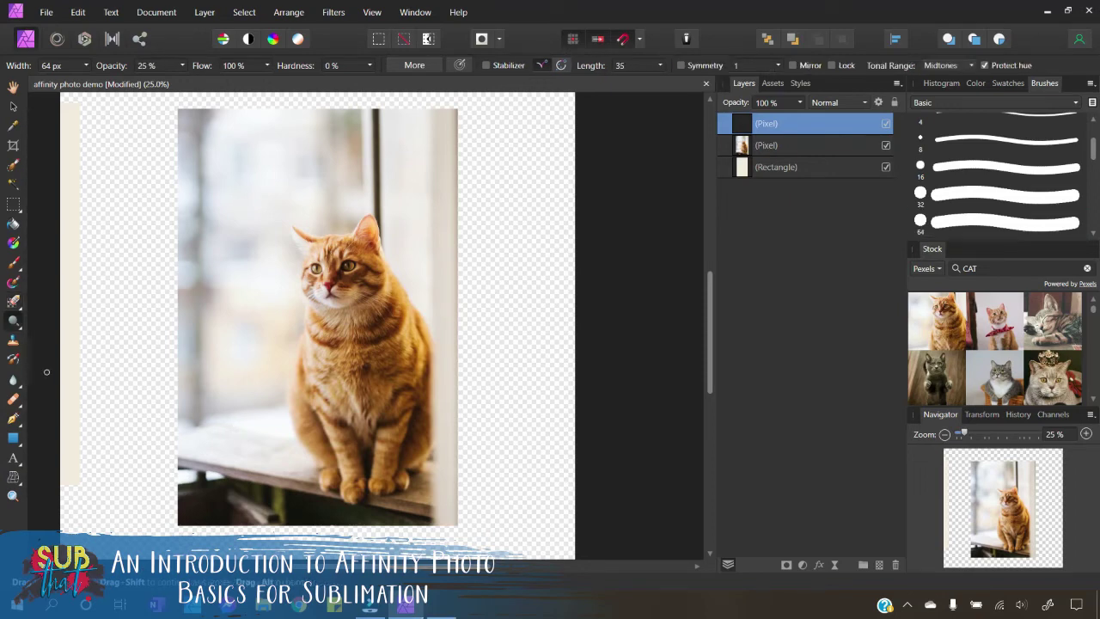
click(21, 330)
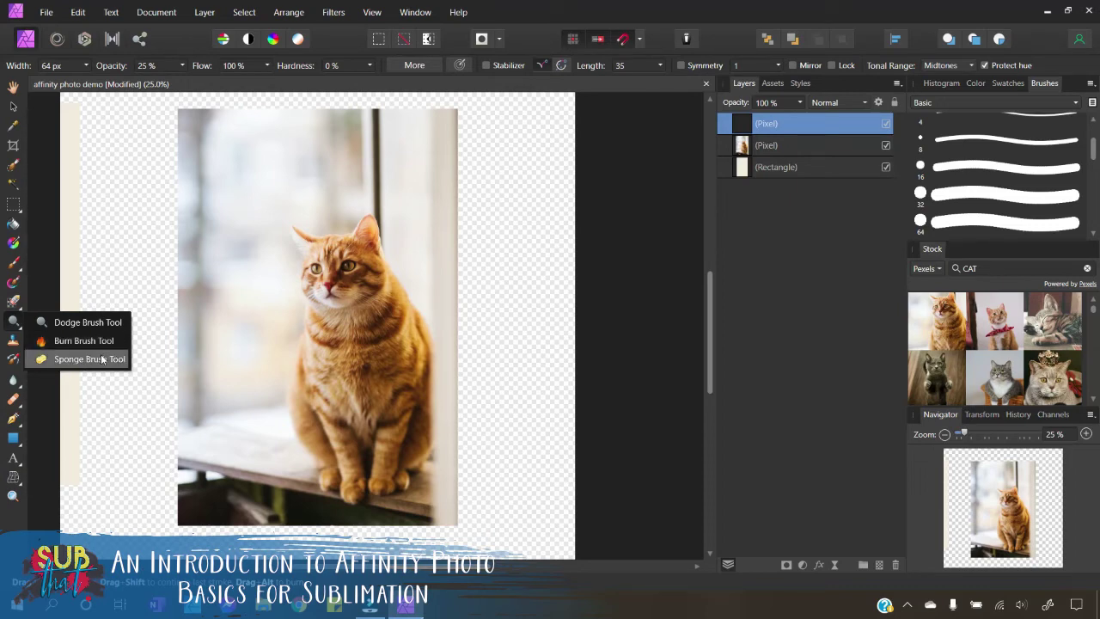
click(101, 359)
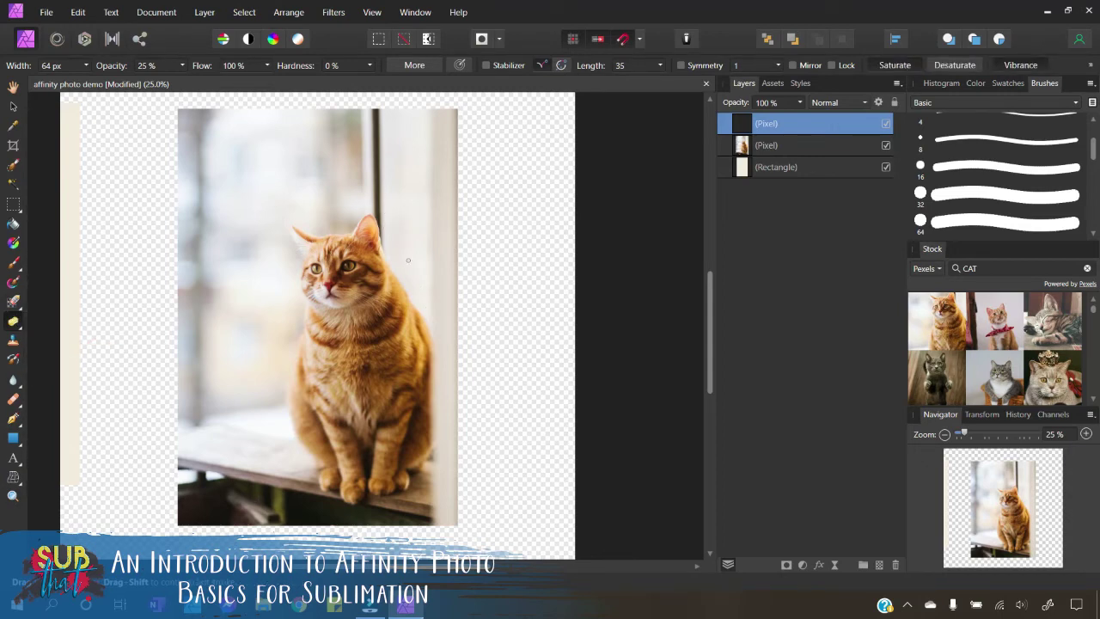
click(1086, 434)
click(1086, 434)
scroll(482, 275, up, 3)
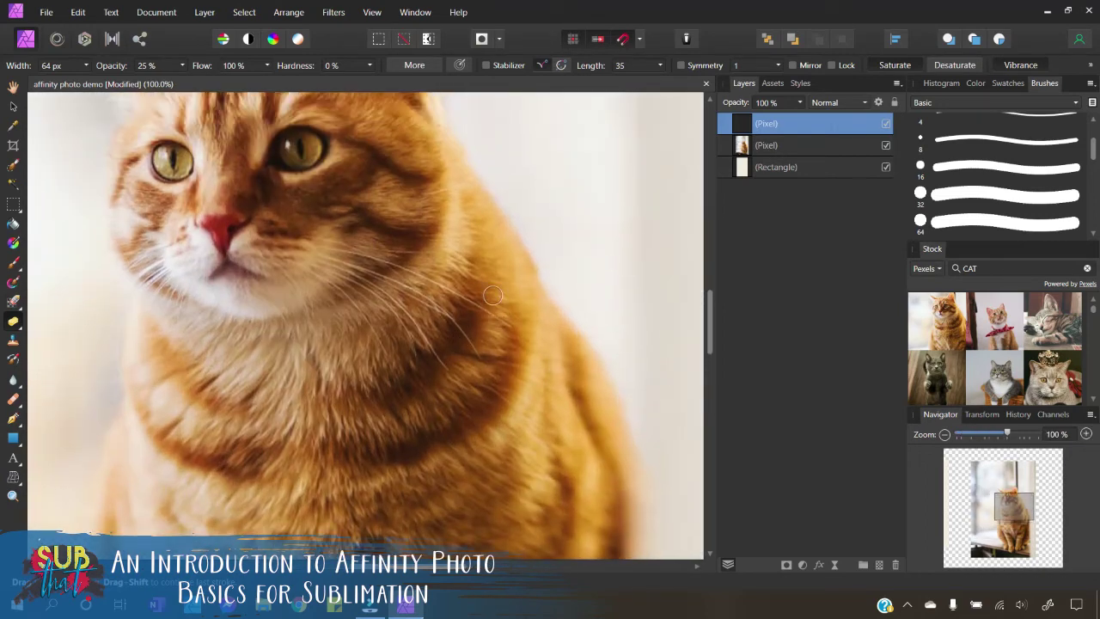
scroll(533, 292, up, 1)
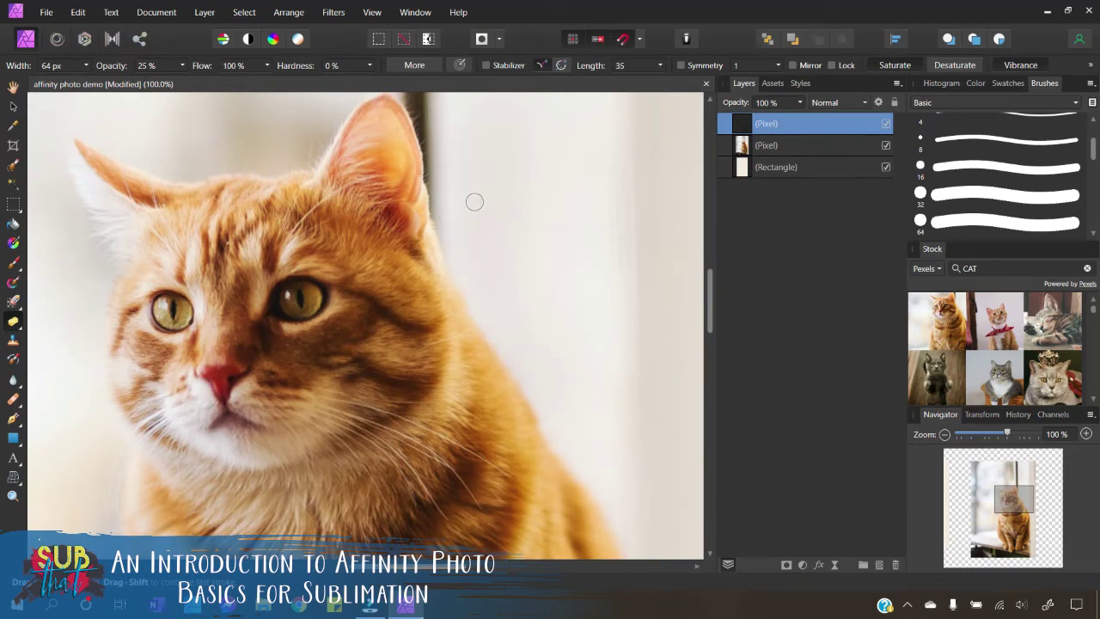
mouse_move(425, 196)
mouse_down()
mouse_move(438, 178)
mouse_move(426, 124)
mouse_up()
click(776, 146)
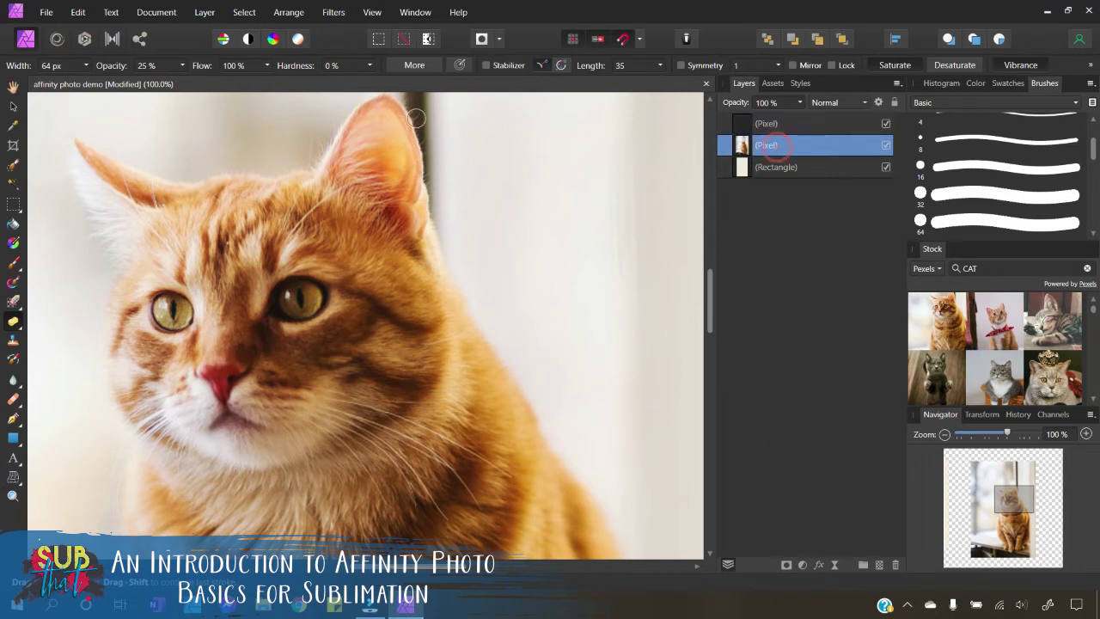
mouse_move(416, 120)
mouse_down()
mouse_move(427, 142)
mouse_move(426, 117)
mouse_move(431, 149)
mouse_move(423, 115)
mouse_move(427, 231)
mouse_up()
Switch to the Burn Brush Tool and look at its tonal range options
click(22, 329)
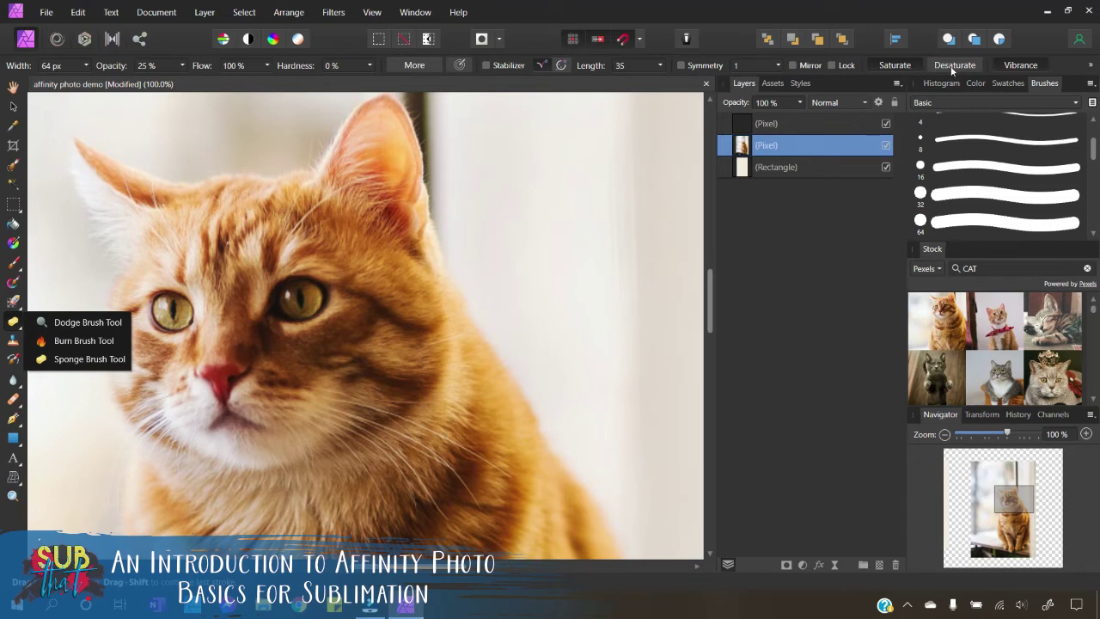
click(83, 340)
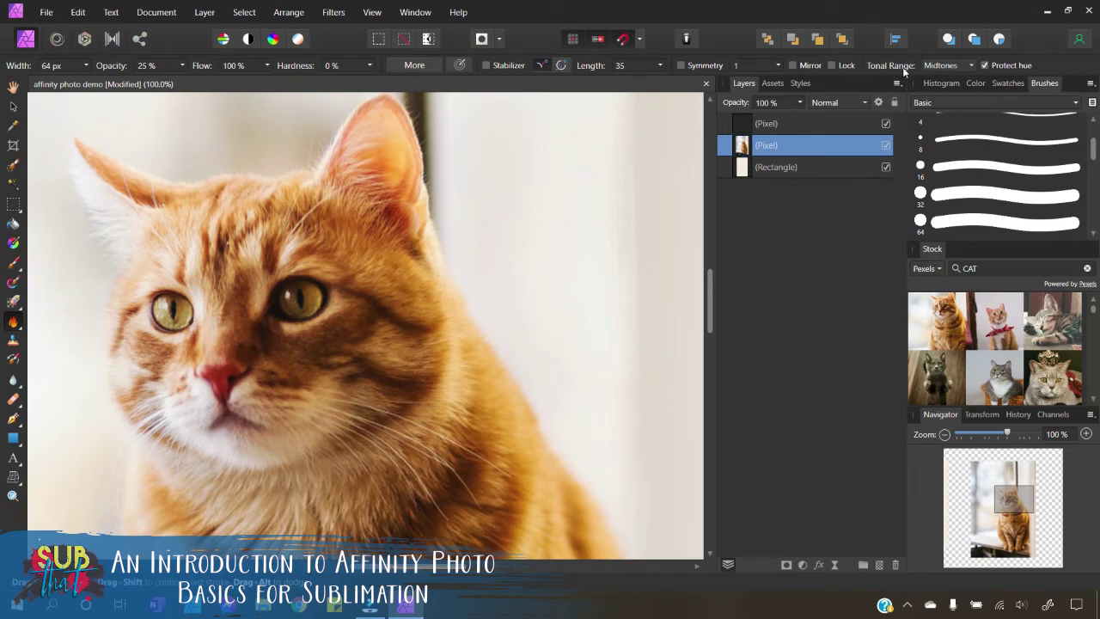
click(939, 67)
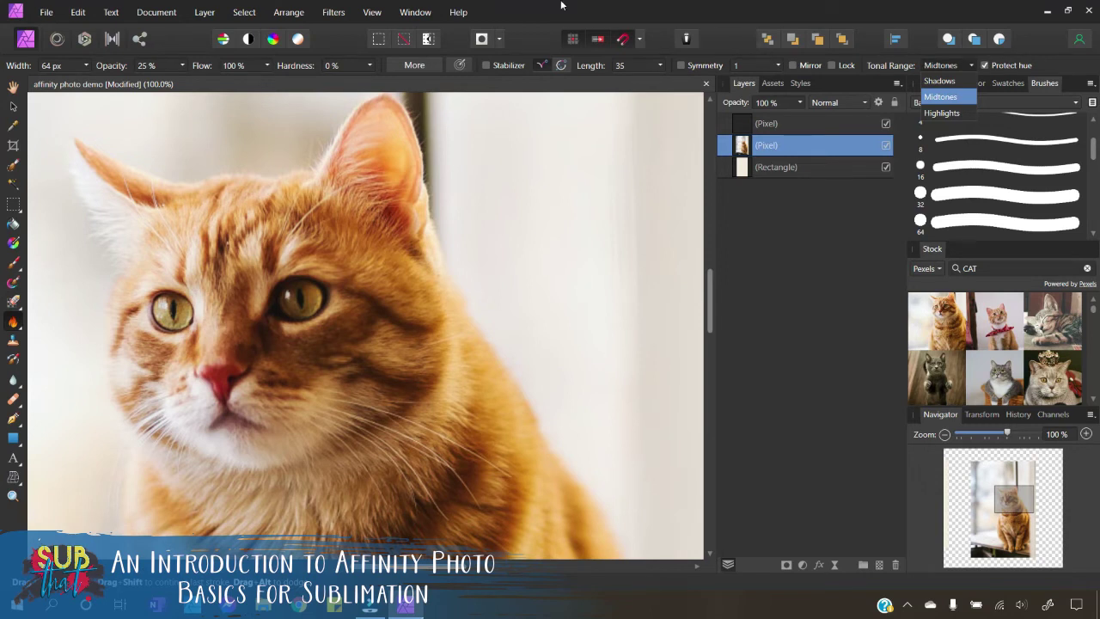
Switch to the Clone Brush Tool and try to clone onto the blurred background beside the cat without a source
click(13, 342)
click(13, 342)
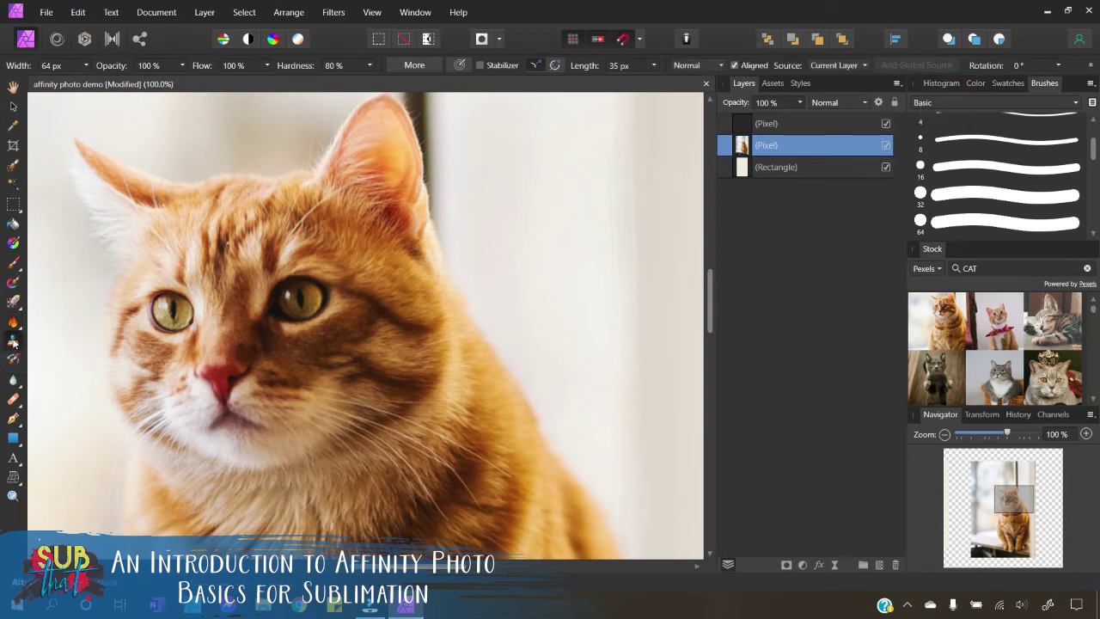
click(945, 435)
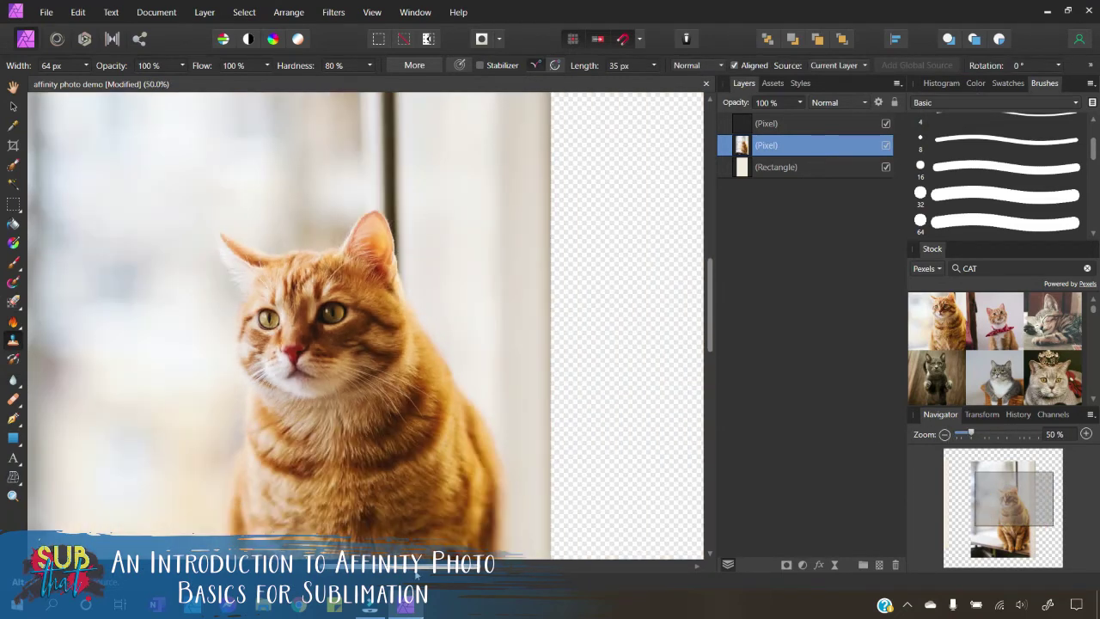
drag(1011, 498, 1002, 515)
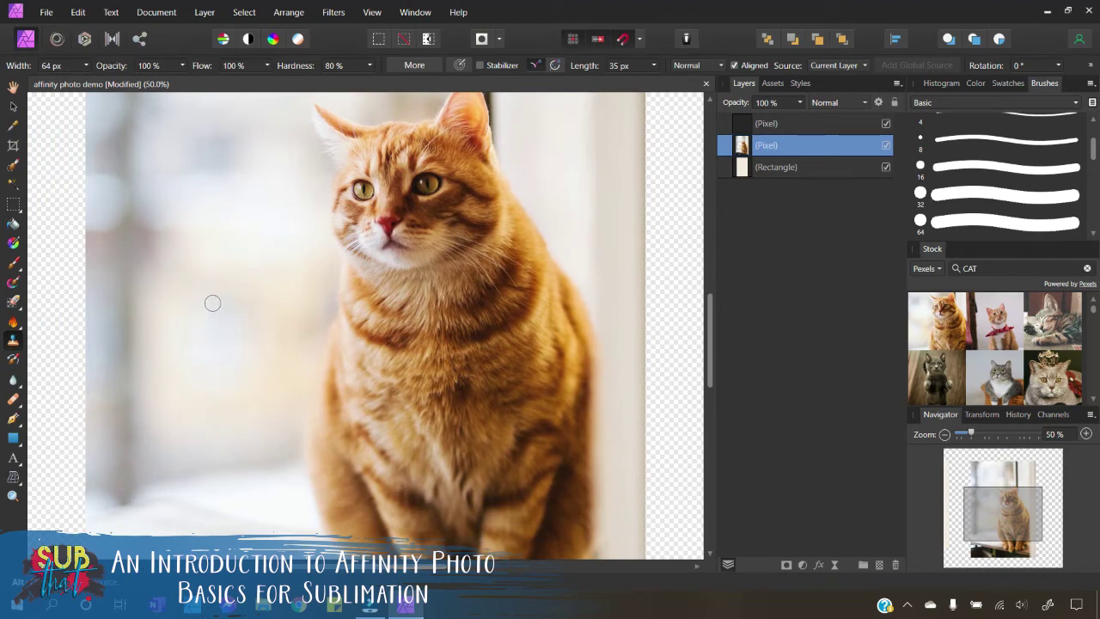
click(213, 303)
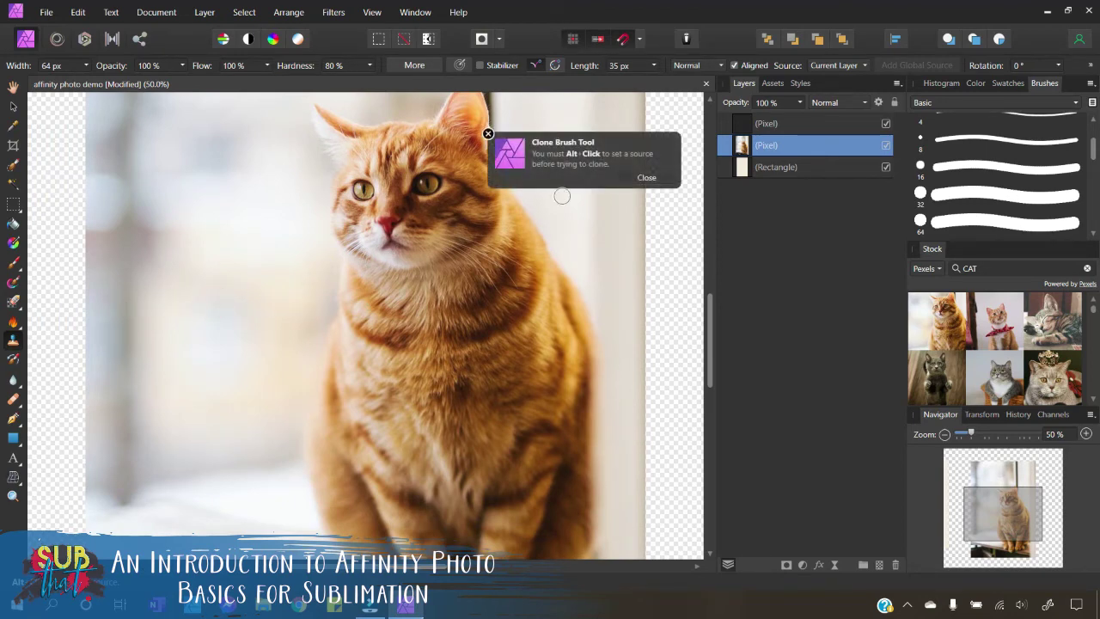
click(644, 179)
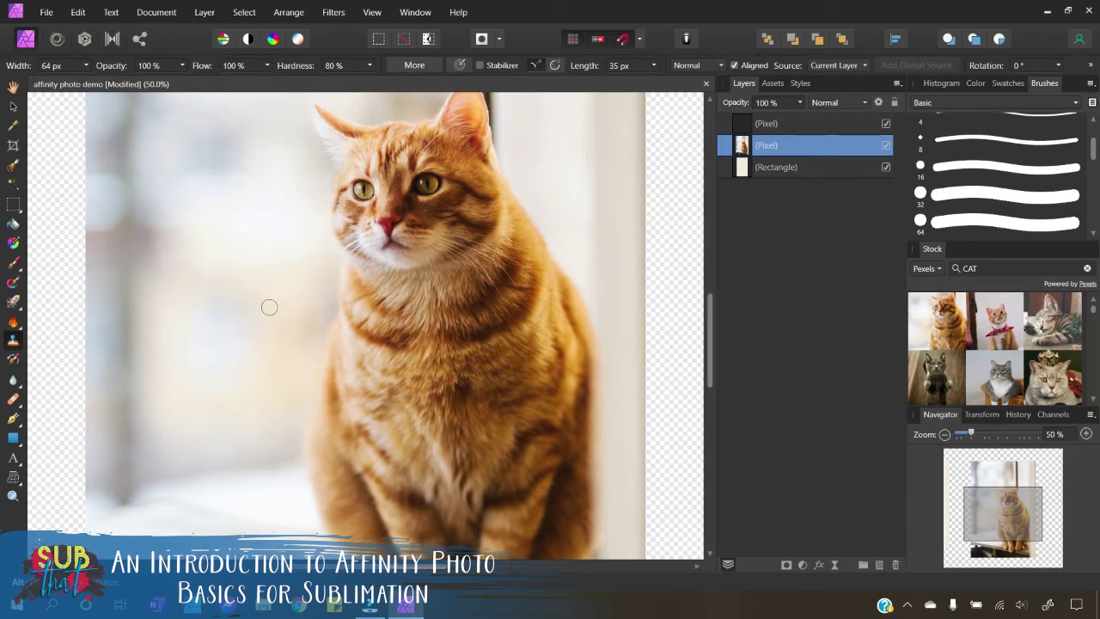
Clone the pale window frame over the dark vertical bar above the cat's ear, using the 64 px brush
scroll(275, 275, up, 1)
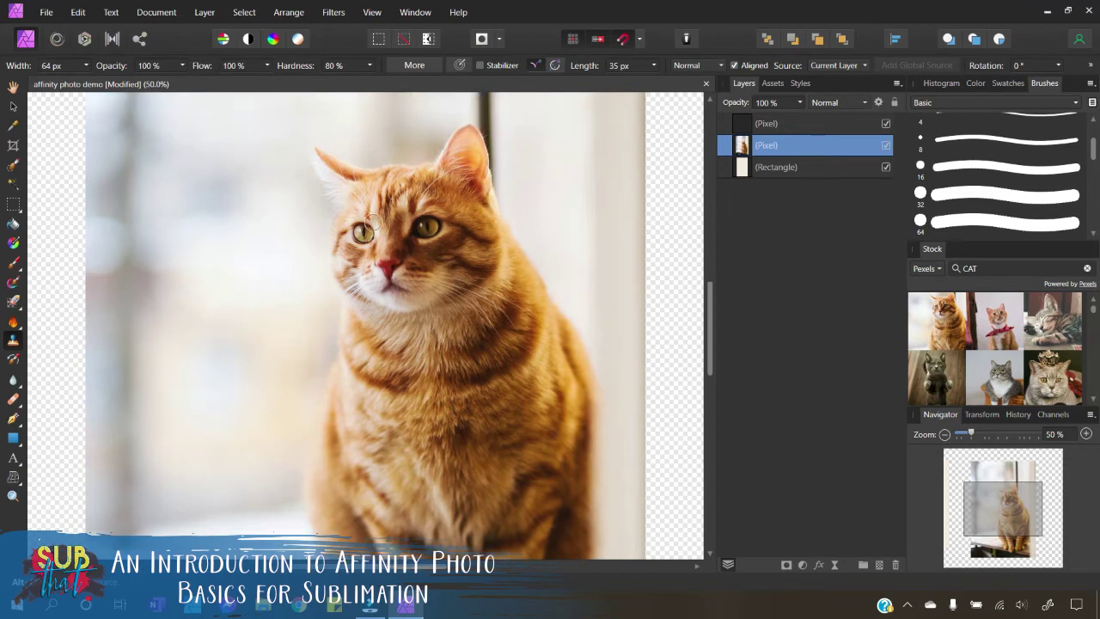
scroll(172, 341, up, 2)
scroll(177, 354, down, 4)
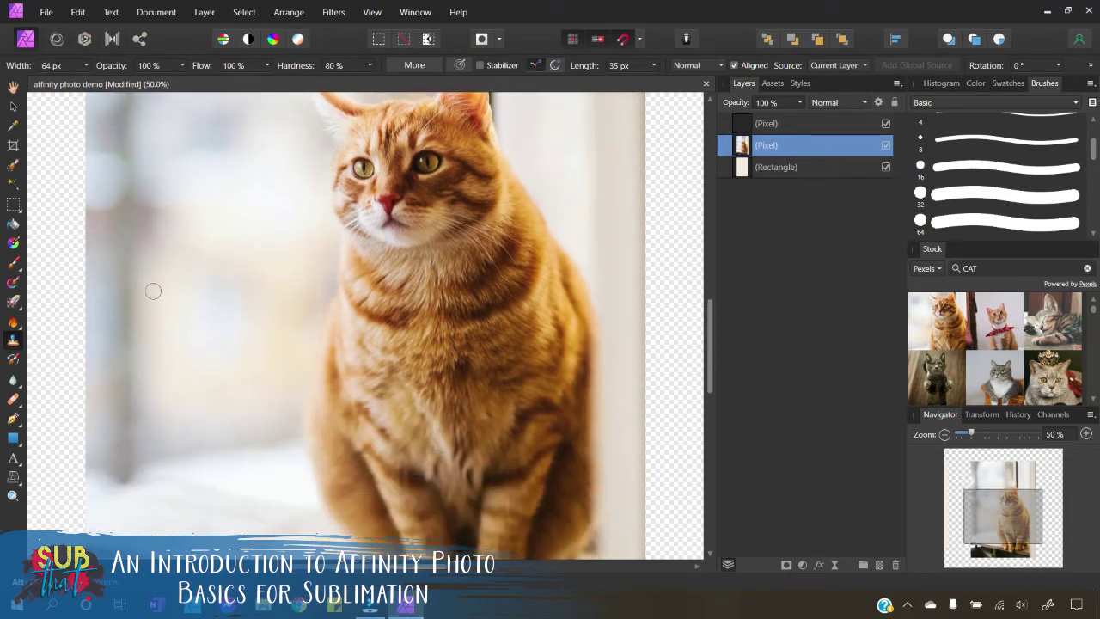
scroll(228, 270, up, 6)
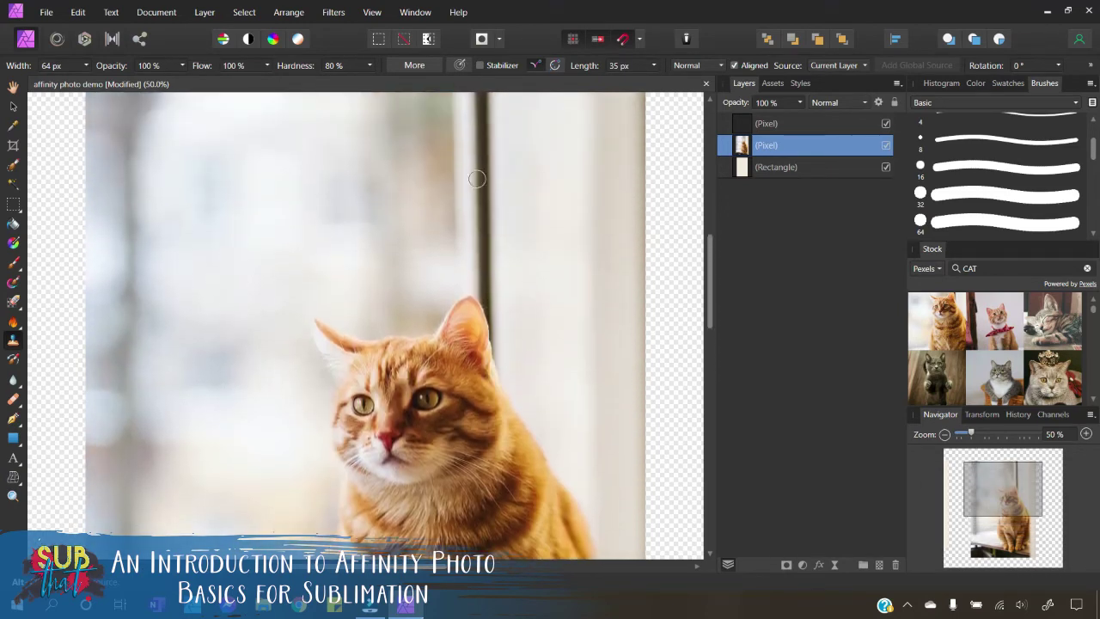
scroll(385, 245, up, 1)
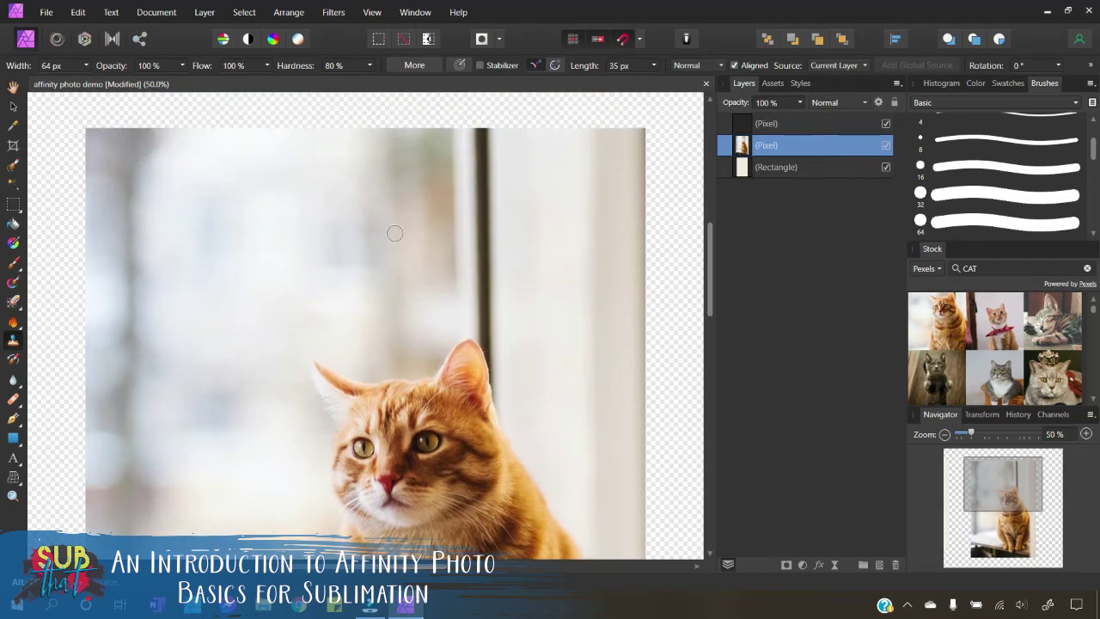
alt+click(534, 183)
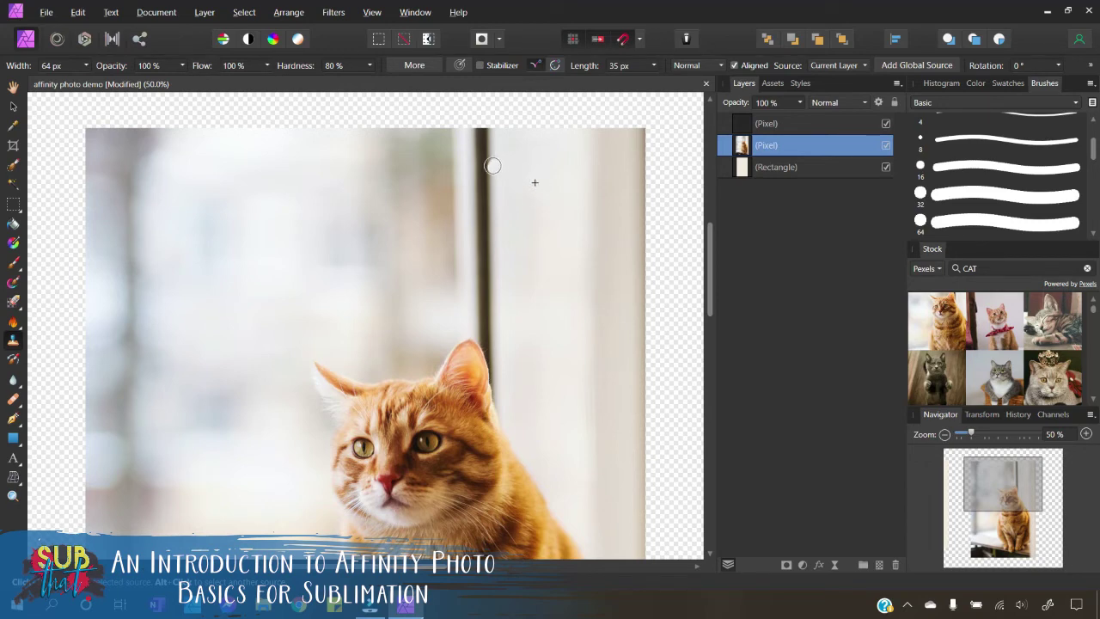
mouse_move(484, 134)
mouse_down()
mouse_move(488, 169)
mouse_move(477, 211)
mouse_move(489, 228)
mouse_move(476, 241)
mouse_move(488, 281)
mouse_move(478, 242)
mouse_move(497, 230)
mouse_move(482, 221)
mouse_move(490, 209)
mouse_move(478, 212)
mouse_move(492, 187)
mouse_move(479, 141)
mouse_move(496, 132)
mouse_move(479, 155)
mouse_move(488, 189)
mouse_move(475, 204)
mouse_move(487, 247)
mouse_move(475, 300)
mouse_move(491, 310)
mouse_move(498, 245)
mouse_move(479, 245)
mouse_move(475, 261)
mouse_move(471, 157)
mouse_up()
mouse_move(493, 336)
mouse_down()
mouse_move(474, 289)
mouse_move(490, 334)
mouse_up()
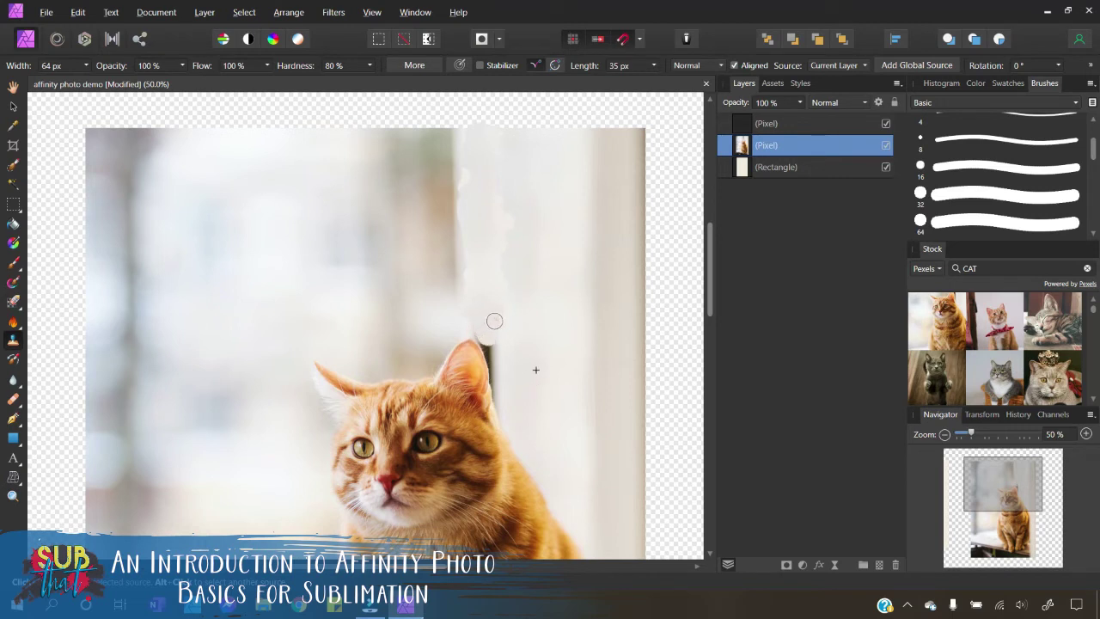
click(476, 330)
click(467, 182)
Sample the beige part of the window frame and clone it down the ragged edge of the covered bar
alt+click(610, 173)
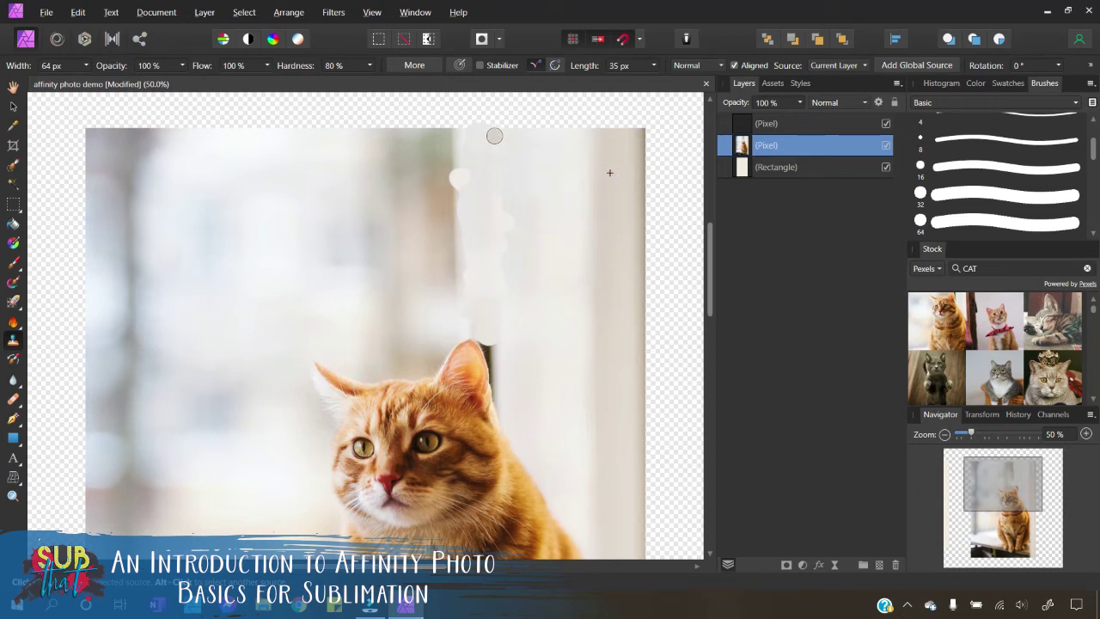
mouse_move(464, 134)
mouse_down()
mouse_move(452, 170)
mouse_move(467, 204)
mouse_move(457, 225)
mouse_move(468, 330)
mouse_up()
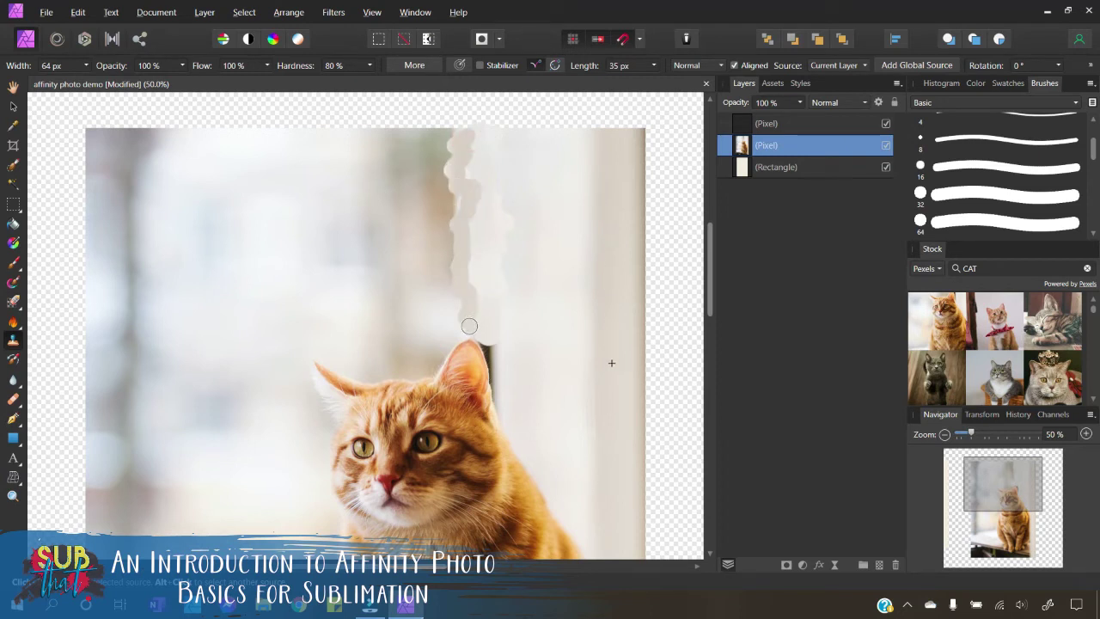
mouse_move(447, 141)
mouse_down()
mouse_move(444, 207)
mouse_move(466, 237)
mouse_move(458, 218)
mouse_up()
drag(455, 143, 465, 137)
click(413, 165)
drag(434, 170, 447, 176)
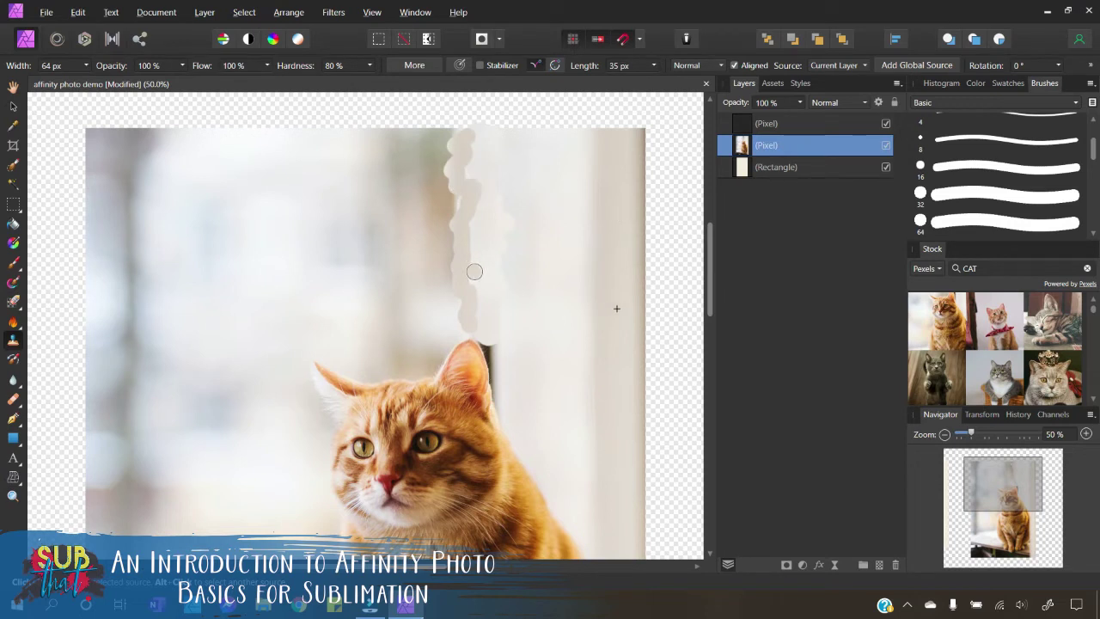
Soften the upper edge of the cloned strip with the Blur Brush Tool at 64 px
click(21, 386)
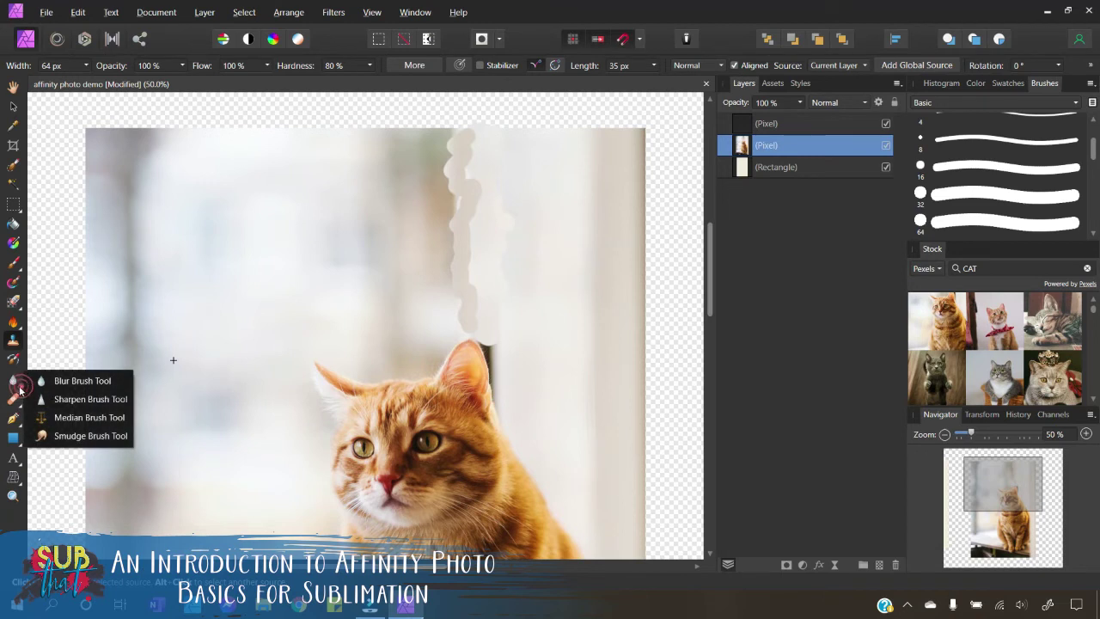
click(65, 387)
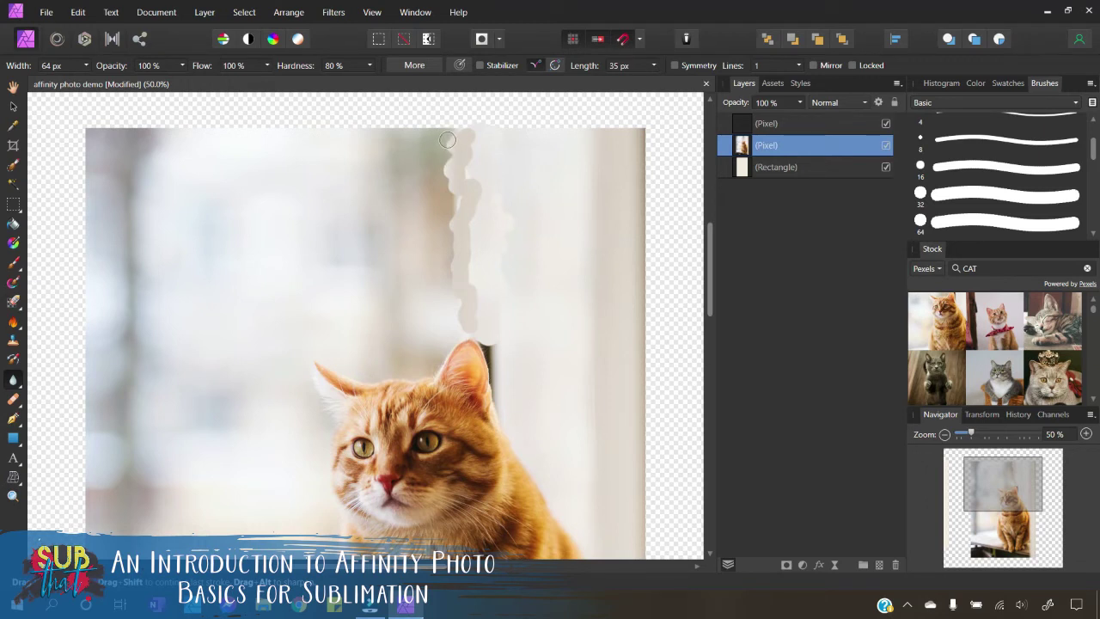
drag(448, 163, 435, 179)
Smudge the top of the cloned strip's edge with the Smudge Brush Tool at 10% flow
click(22, 387)
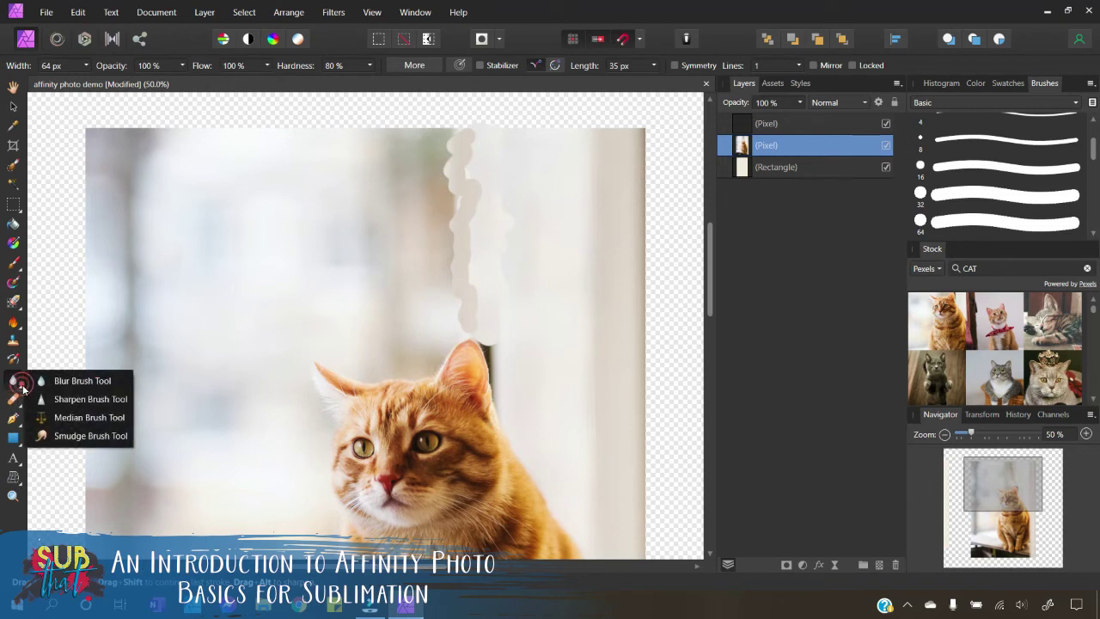
click(68, 435)
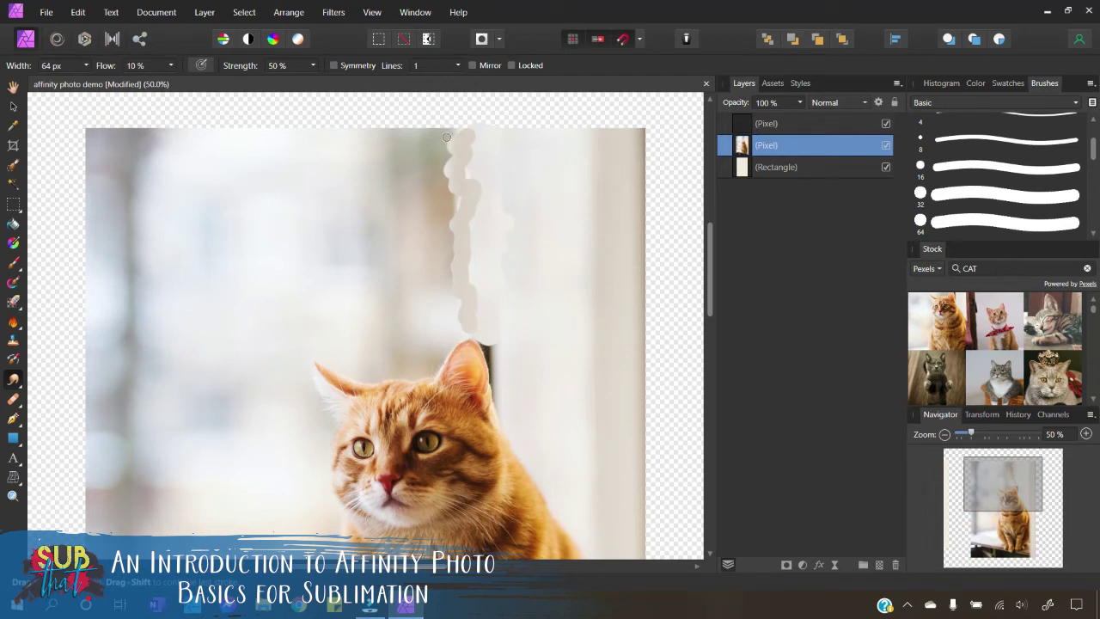
click(455, 136)
Set the smudge flow to 100% and blend the top of the cloned strip into the background
click(21, 385)
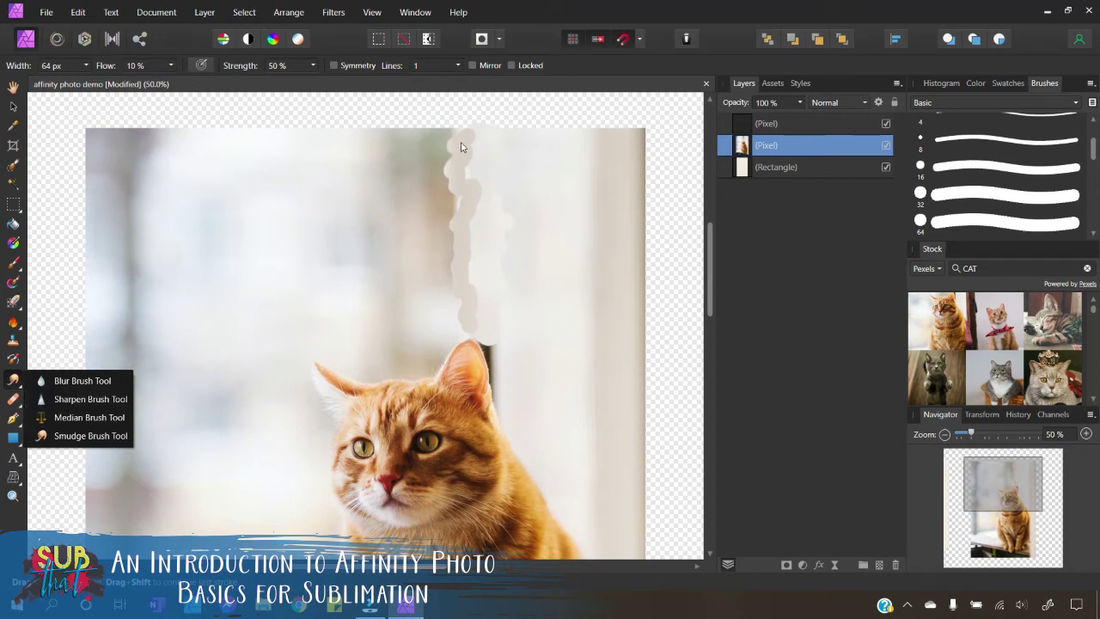
click(149, 64)
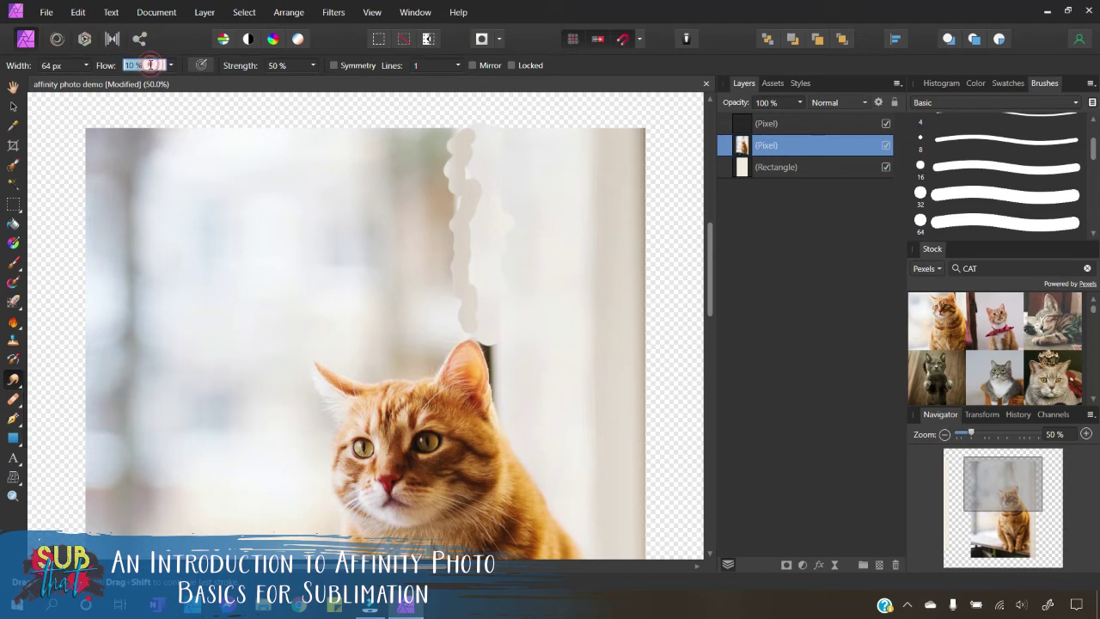
text(1)
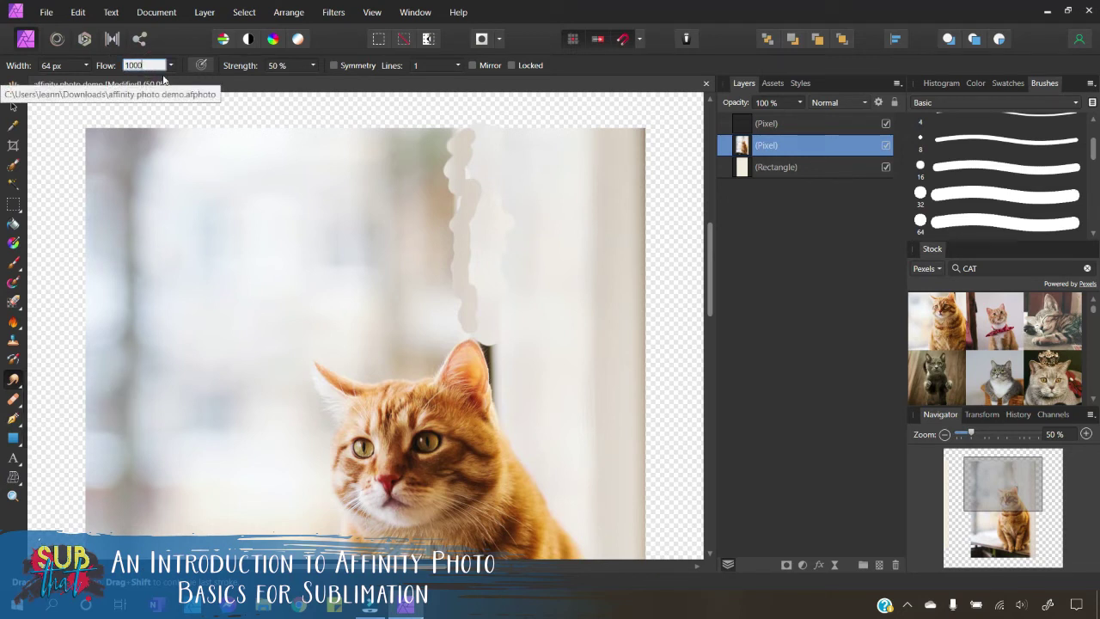
text(000)
key(Return)
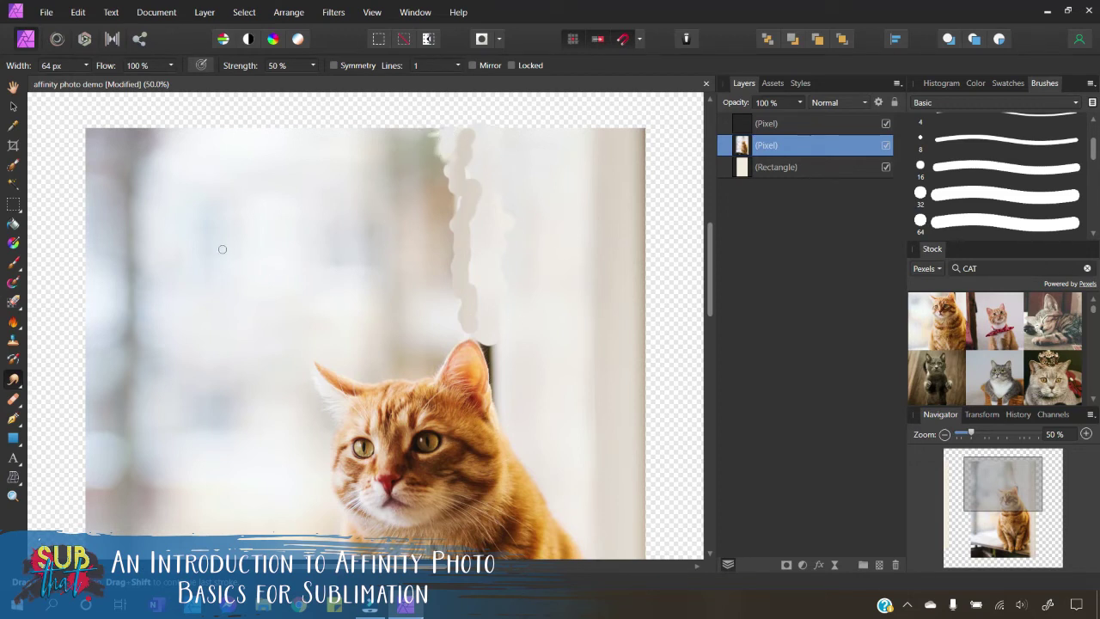
click(447, 132)
Smudge further down the upper edge of the cloned strip at 100% flow
click(21, 385)
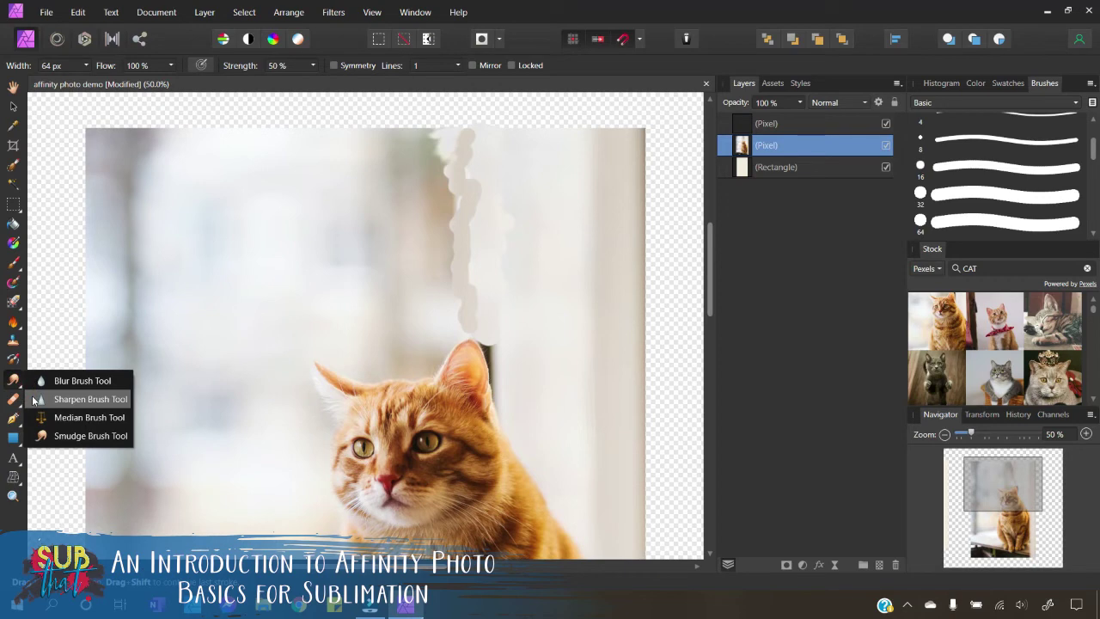
scroll(533, 216, up, 3)
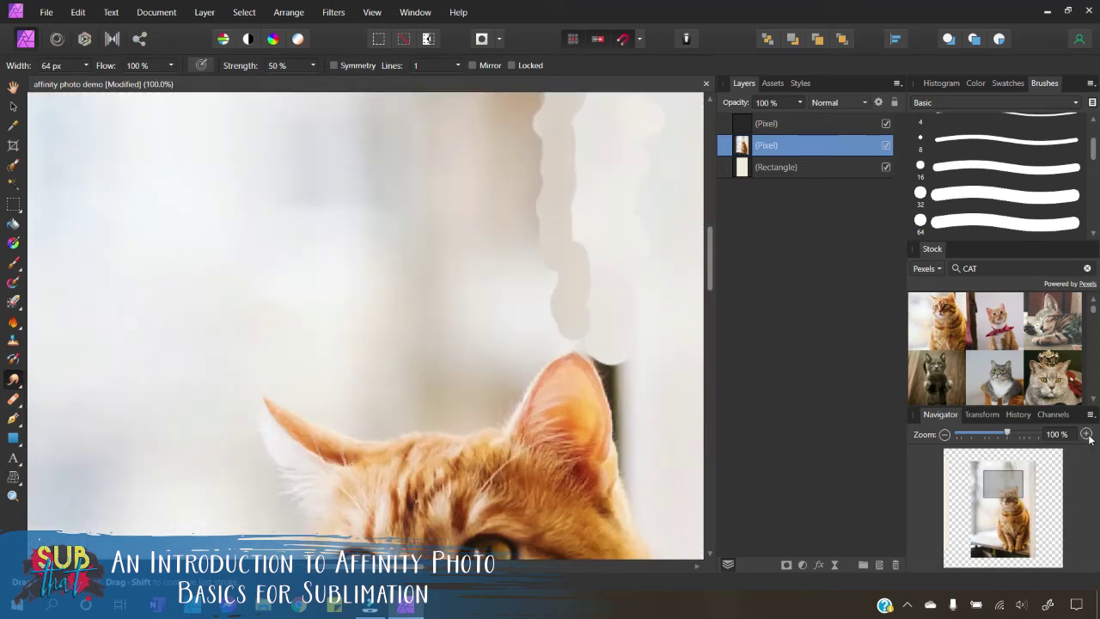
click(533, 258)
drag(530, 259, 525, 290)
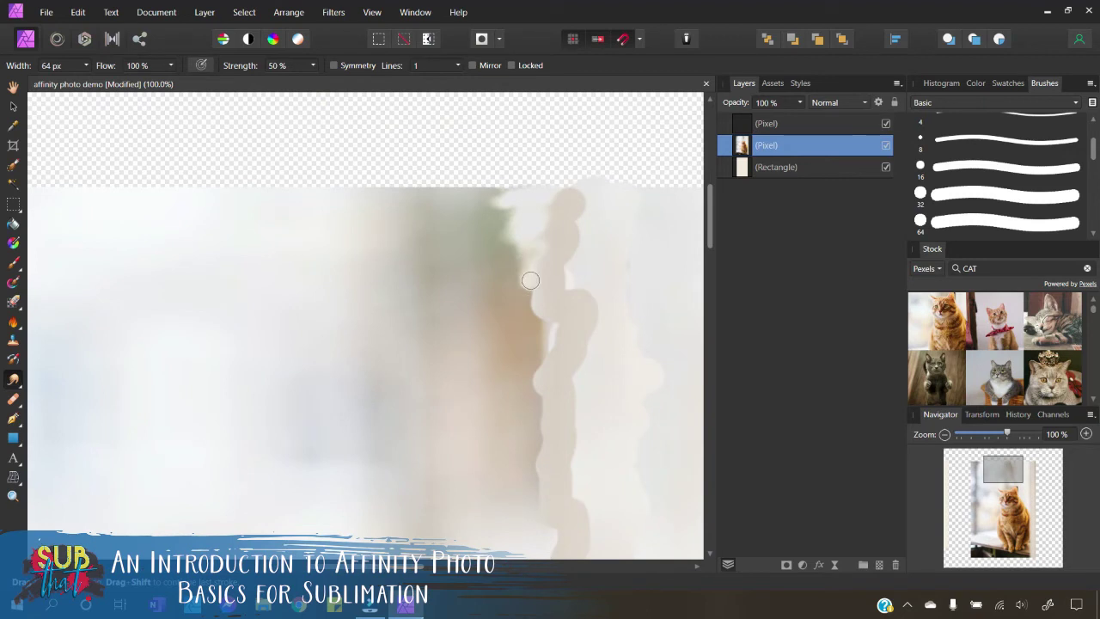
Set the smudge flow to 50% and blend the strip's edge into the green and brown background
click(136, 66)
text(50)
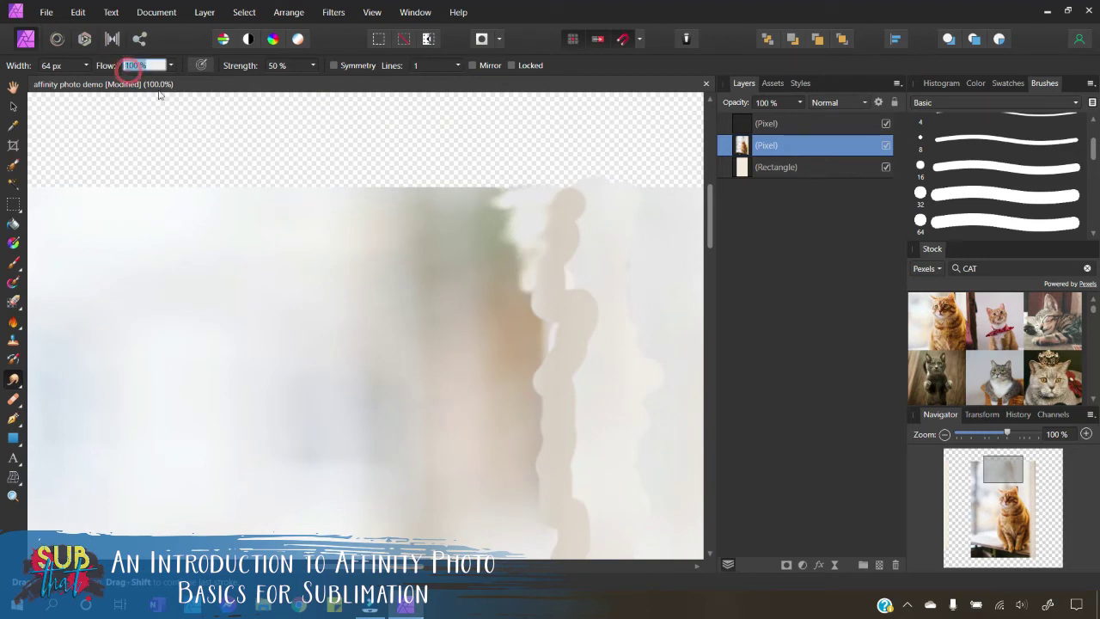
key(Return)
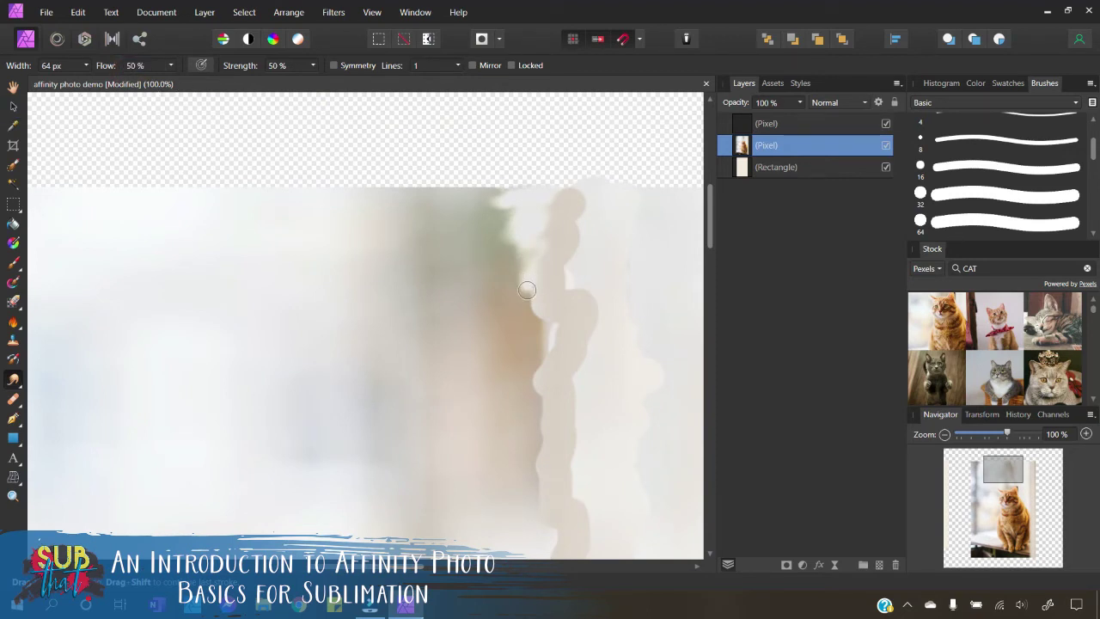
mouse_move(525, 282)
mouse_down()
mouse_move(536, 314)
mouse_move(542, 301)
mouse_move(520, 295)
mouse_move(529, 249)
mouse_move(502, 245)
mouse_move(516, 234)
mouse_move(505, 199)
mouse_move(533, 194)
mouse_move(467, 187)
mouse_up()
mouse_move(540, 315)
mouse_down()
mouse_move(530, 321)
mouse_move(545, 323)
mouse_move(522, 331)
mouse_up()
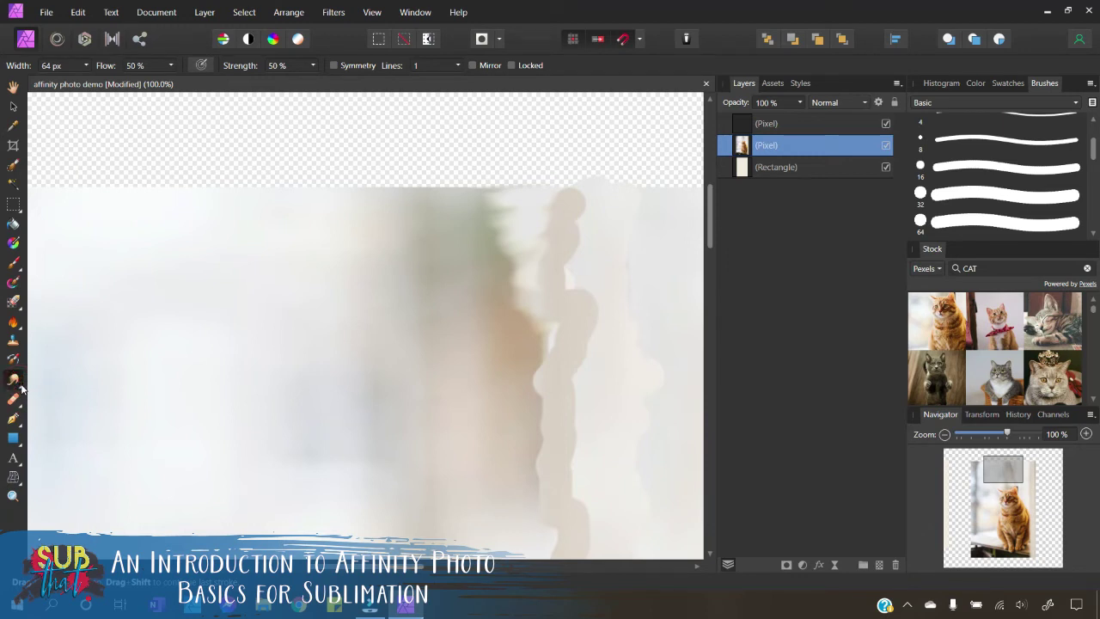
Switch to the Healing Brush Tool and look over the other retouching tools grouped with it
click(21, 385)
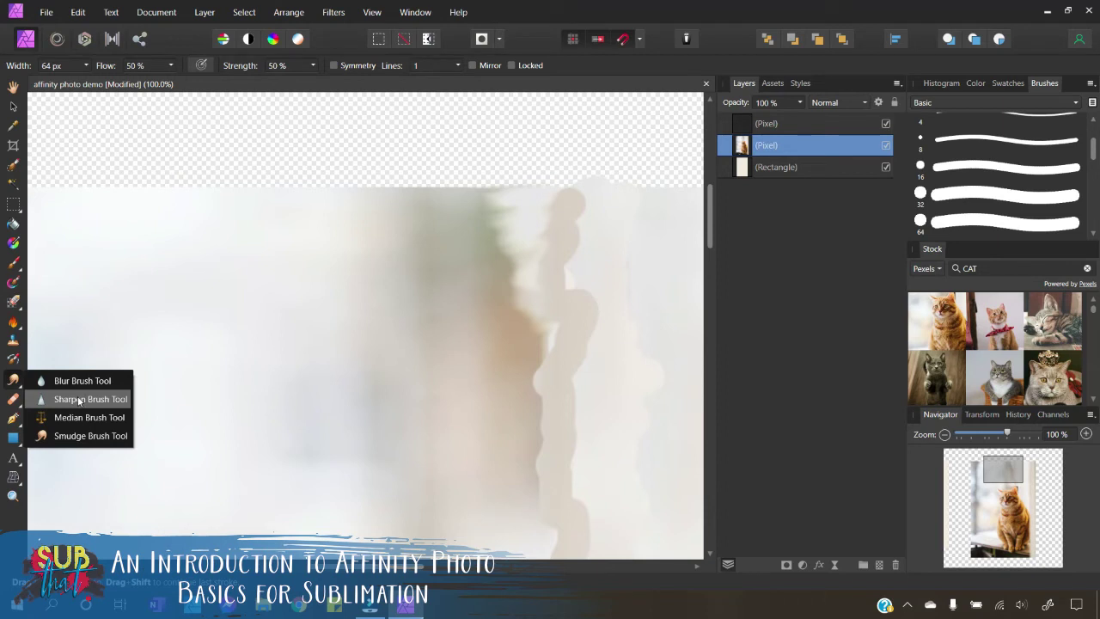
click(13, 402)
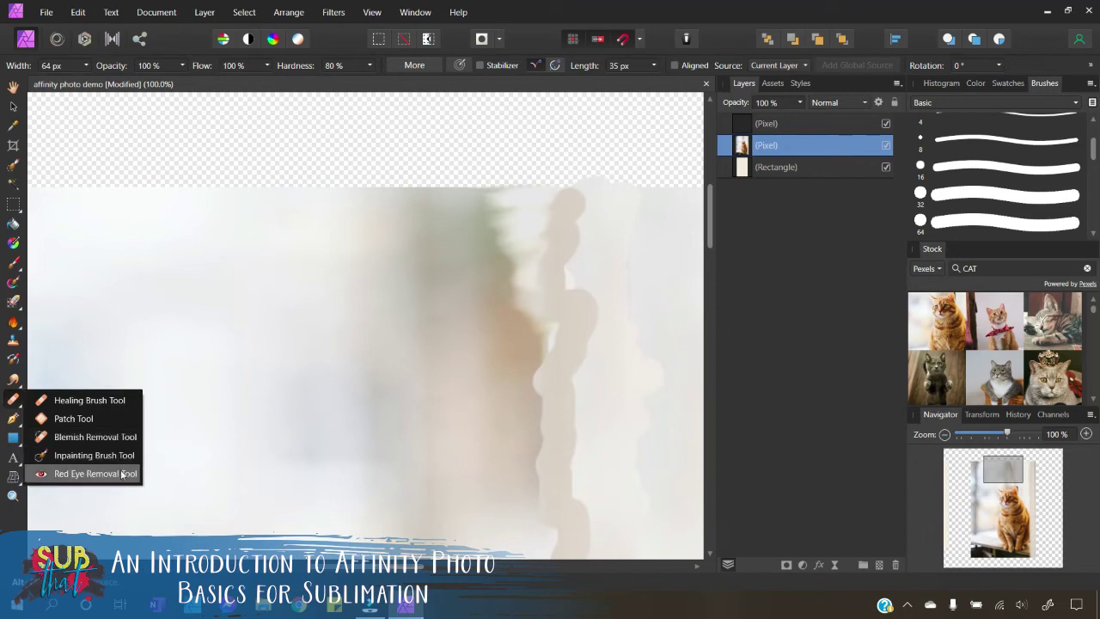
click(945, 434)
scroll(214, 363, up, 4)
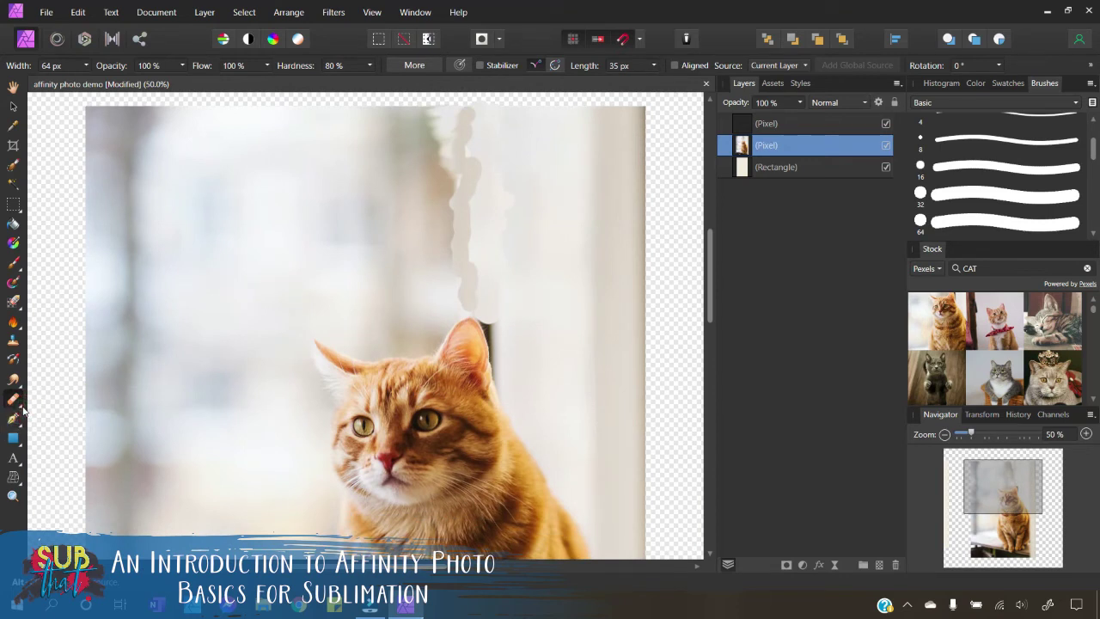
click(17, 401)
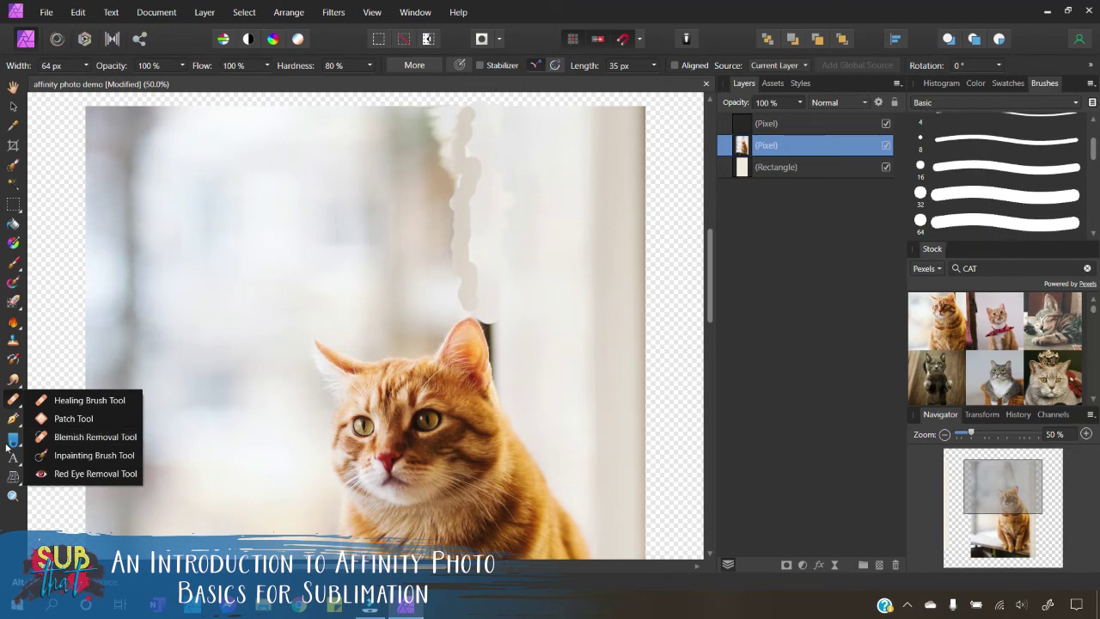
click(215, 343)
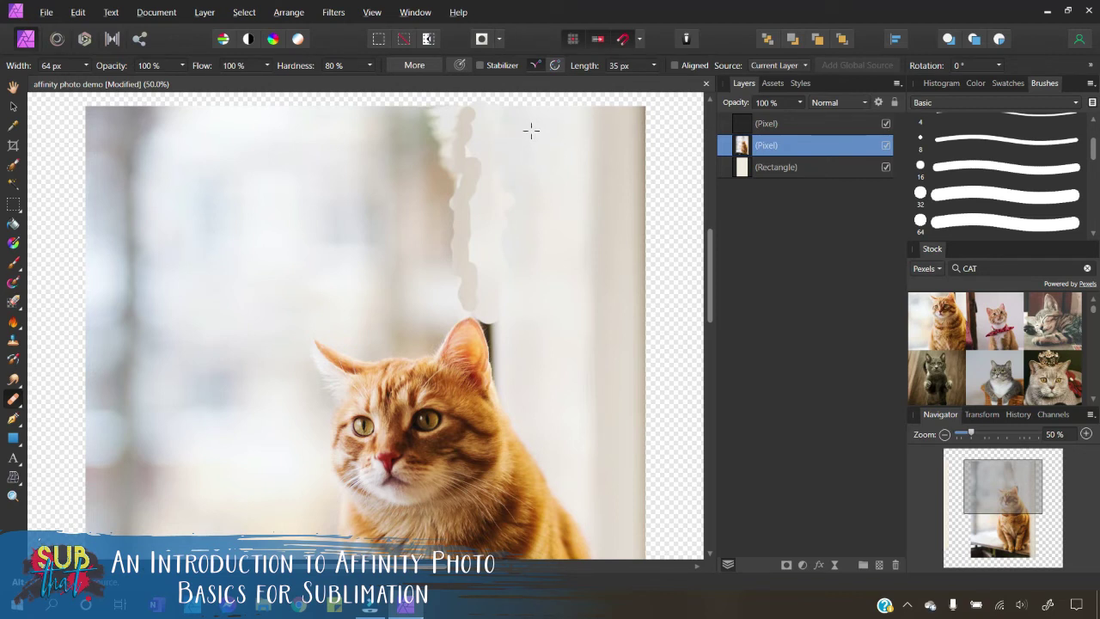
Sample the pale window frame and heal the uneven cloned strip above the cat's ear
alt+click(530, 130)
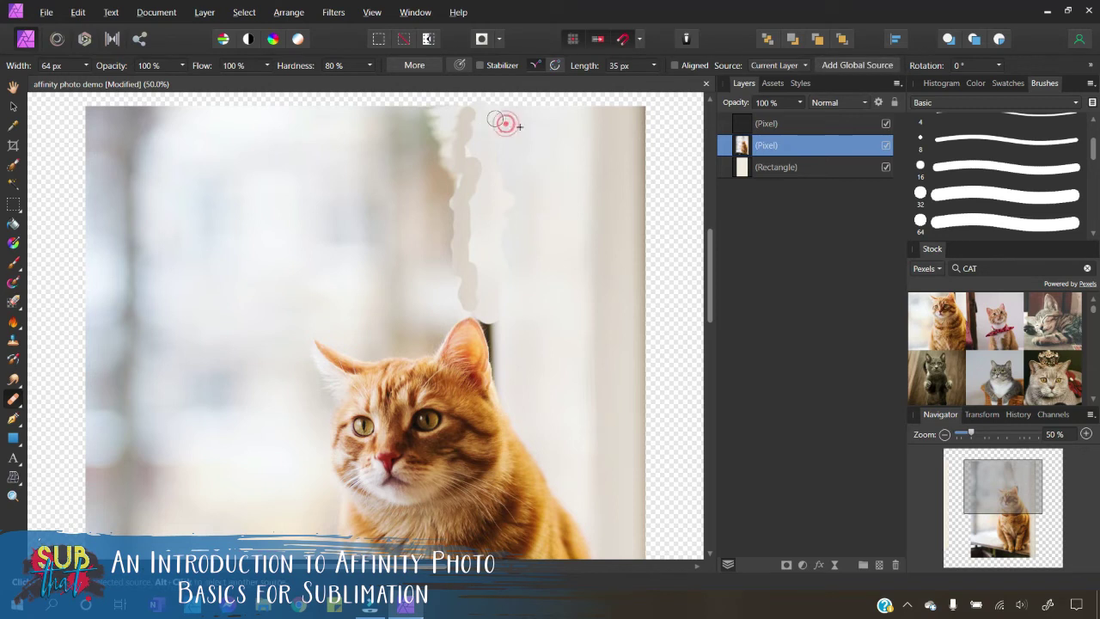
mouse_move(496, 120)
mouse_down()
mouse_move(496, 259)
mouse_move(521, 270)
mouse_move(498, 324)
mouse_move(489, 280)
mouse_move(510, 262)
mouse_move(500, 237)
mouse_move(510, 212)
mouse_move(495, 194)
mouse_move(513, 171)
mouse_move(451, 155)
mouse_move(468, 136)
mouse_move(453, 111)
mouse_move(476, 118)
mouse_move(481, 166)
mouse_move(499, 173)
mouse_move(442, 225)
mouse_move(478, 245)
mouse_move(458, 277)
mouse_move(473, 294)
mouse_move(488, 287)
mouse_move(476, 267)
mouse_move(493, 254)
mouse_move(442, 249)
mouse_move(466, 207)
mouse_move(446, 198)
mouse_move(457, 184)
mouse_move(448, 177)
mouse_move(474, 160)
mouse_move(434, 129)
mouse_move(488, 214)
mouse_move(473, 272)
mouse_move(496, 270)
mouse_move(484, 296)
mouse_up()
drag(466, 158, 471, 152)
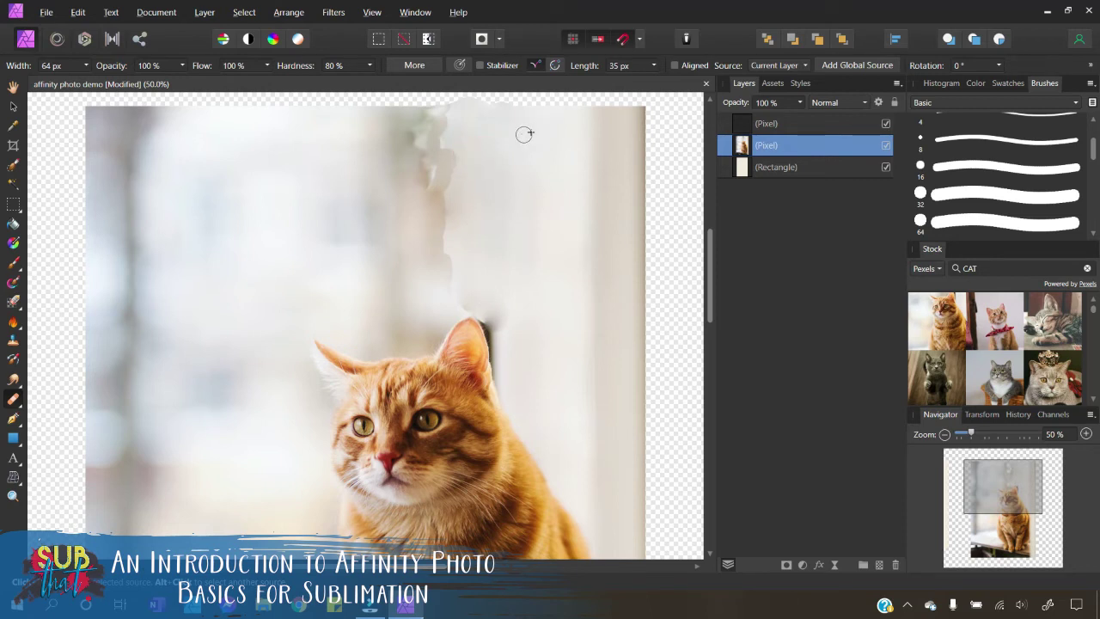
Sample the pale background beside the cloned strip and heal its jagged edge and the area above the cat's ear
alt+click(505, 282)
alt+click(510, 319)
drag(490, 299, 495, 316)
alt+click(476, 196)
mouse_move(447, 181)
mouse_down()
mouse_move(428, 256)
mouse_move(445, 294)
mouse_move(419, 236)
mouse_move(390, 247)
mouse_move(455, 275)
mouse_up()
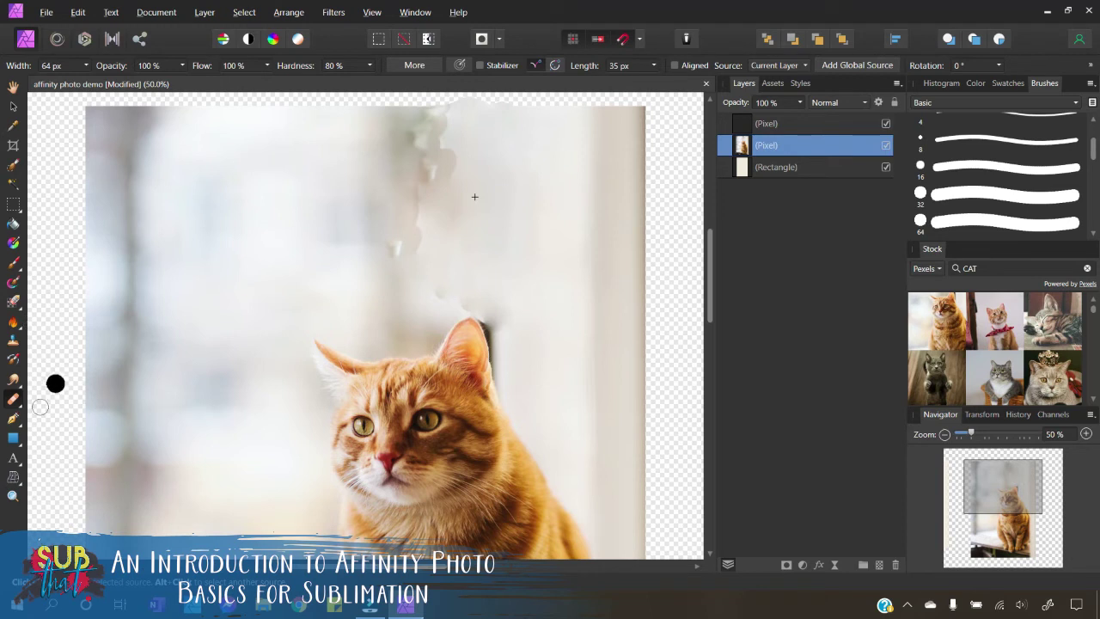
Switch to the Pen Tool and delete the cat photo layer
click(19, 424)
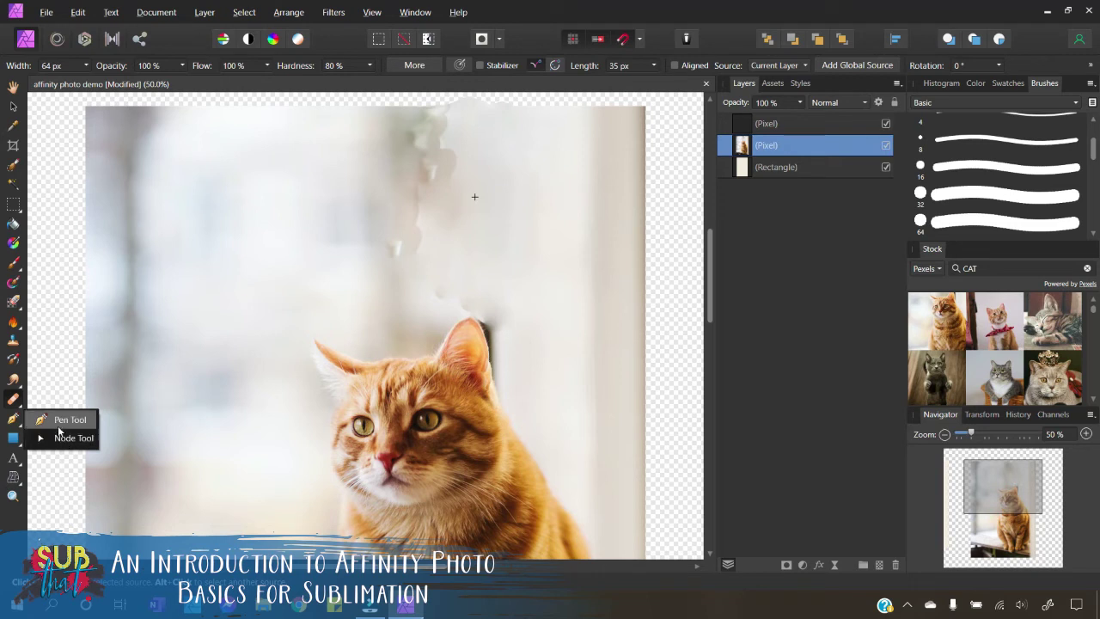
click(46, 423)
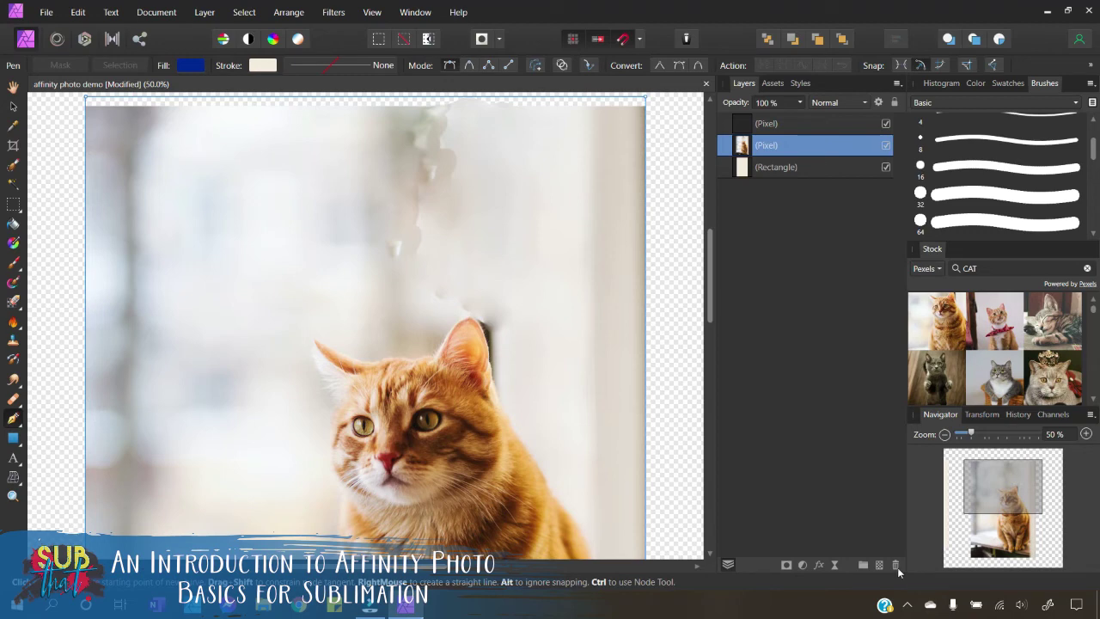
click(894, 566)
Draw a closed, straight-sided outline with seven nodes on the empty canvas
click(945, 433)
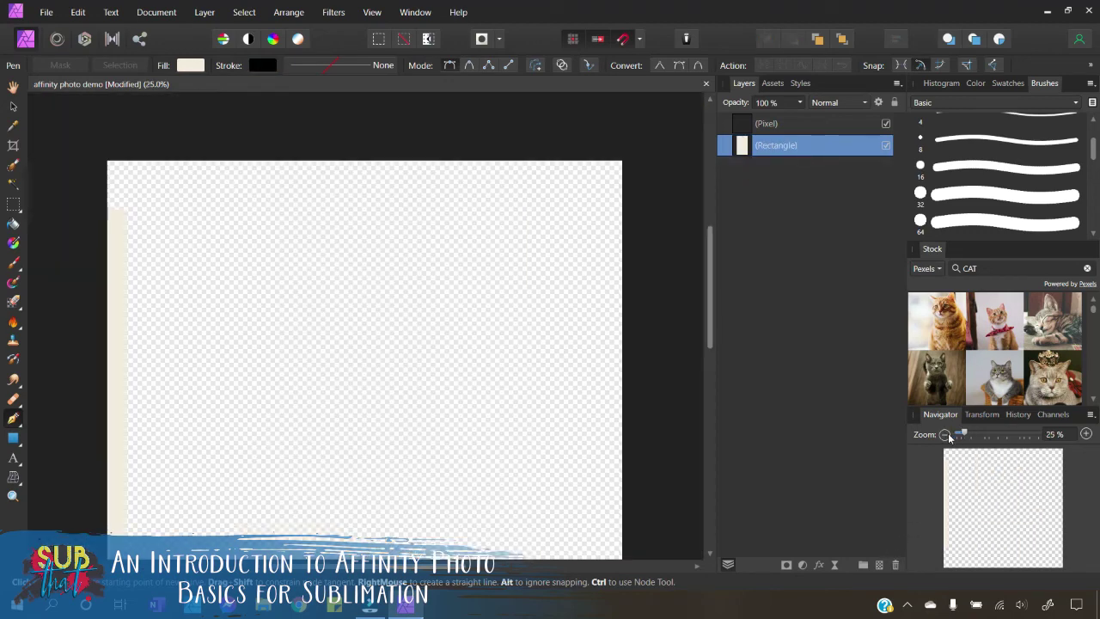
scroll(335, 361, left, 1)
scroll(336, 361, down, 2)
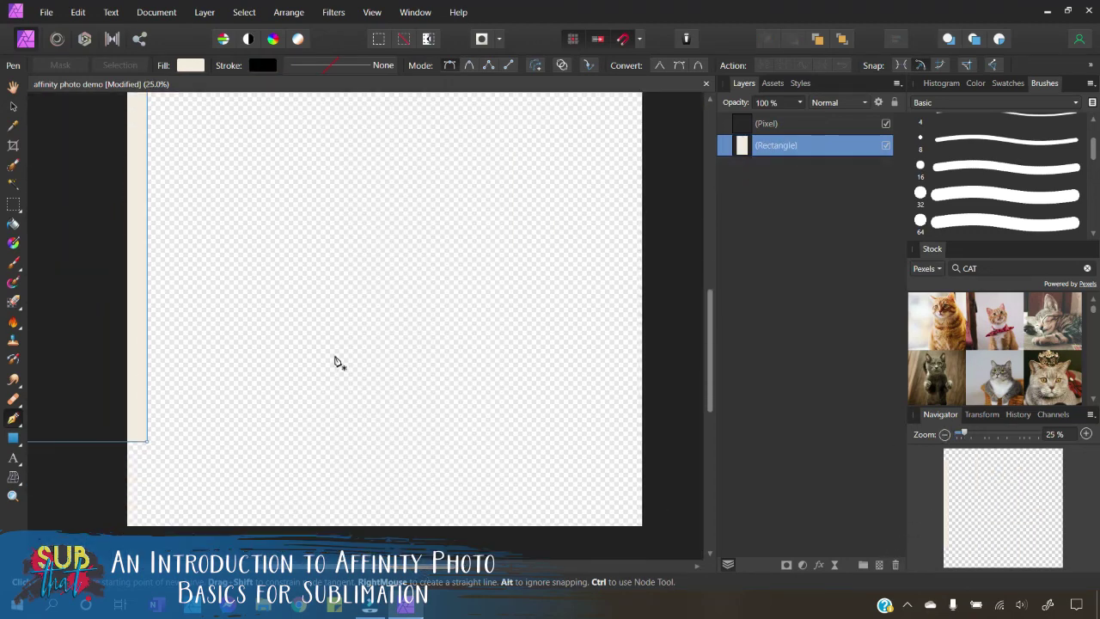
scroll(335, 361, up, 2)
click(281, 333)
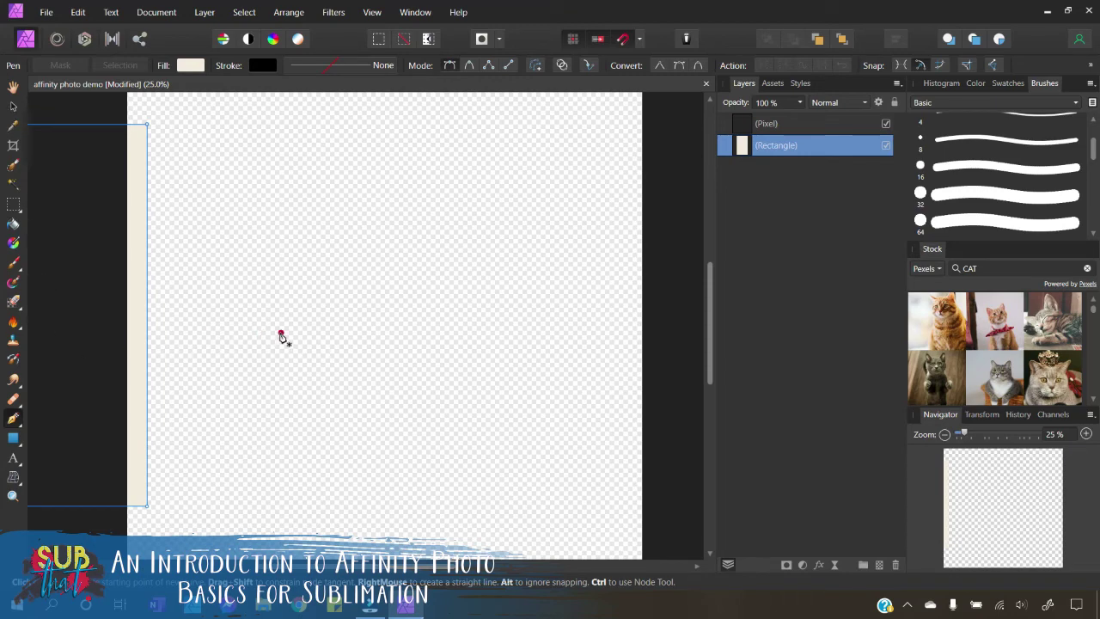
click(279, 245)
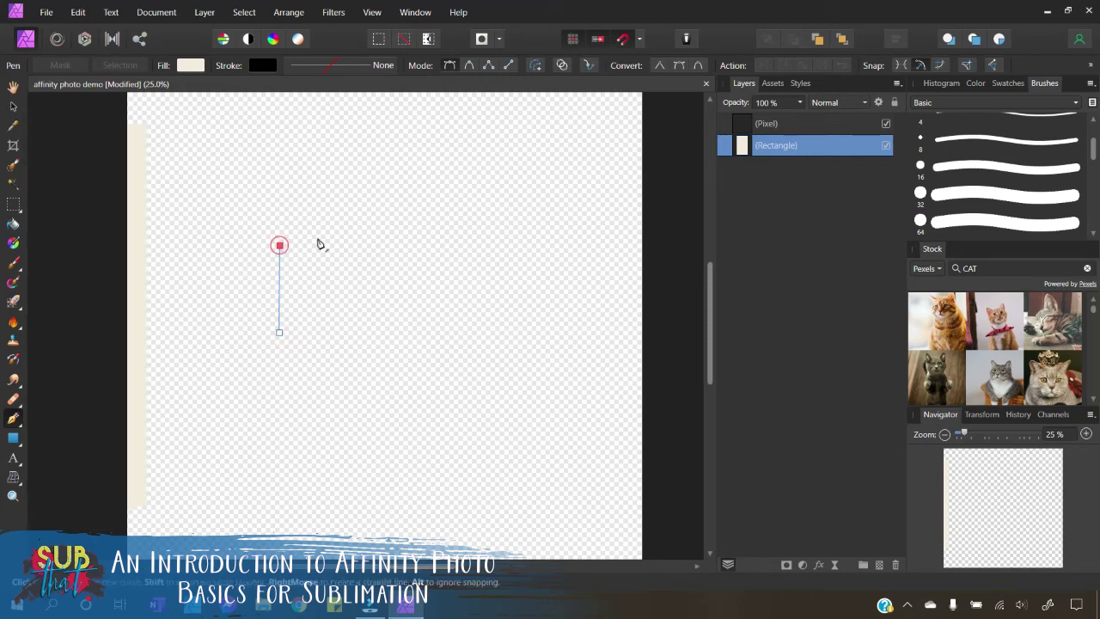
click(377, 227)
click(452, 288)
click(446, 381)
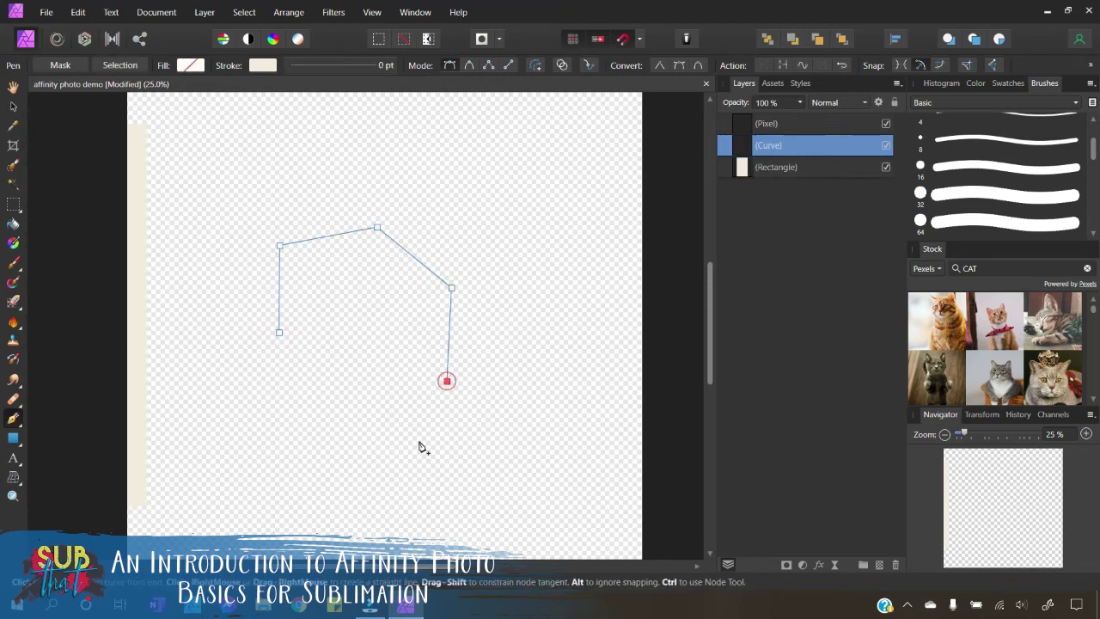
click(410, 452)
click(323, 426)
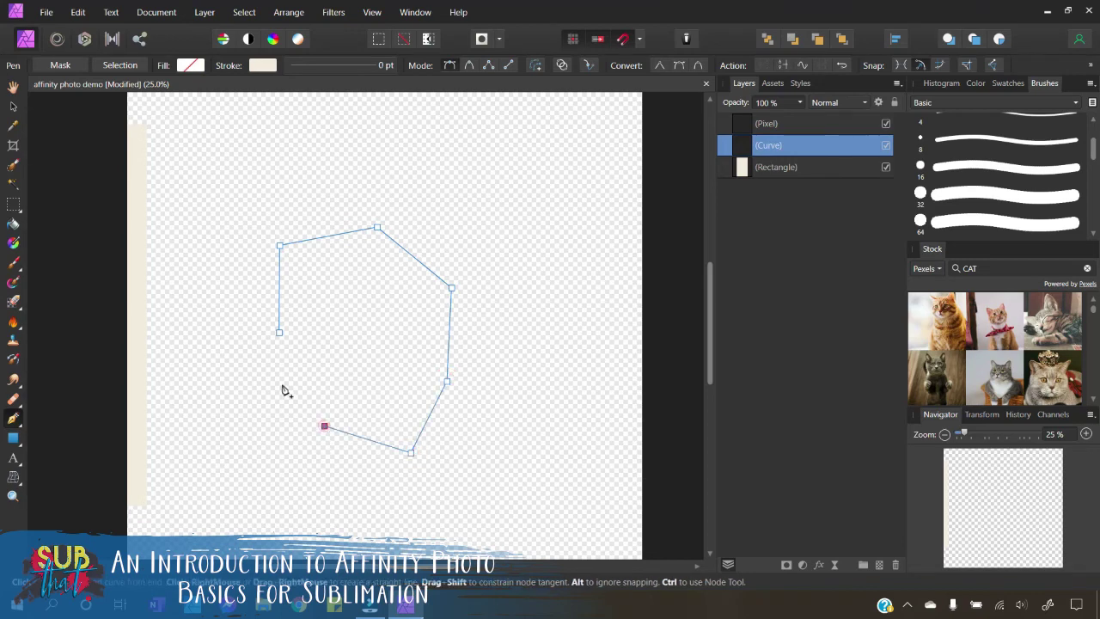
click(280, 334)
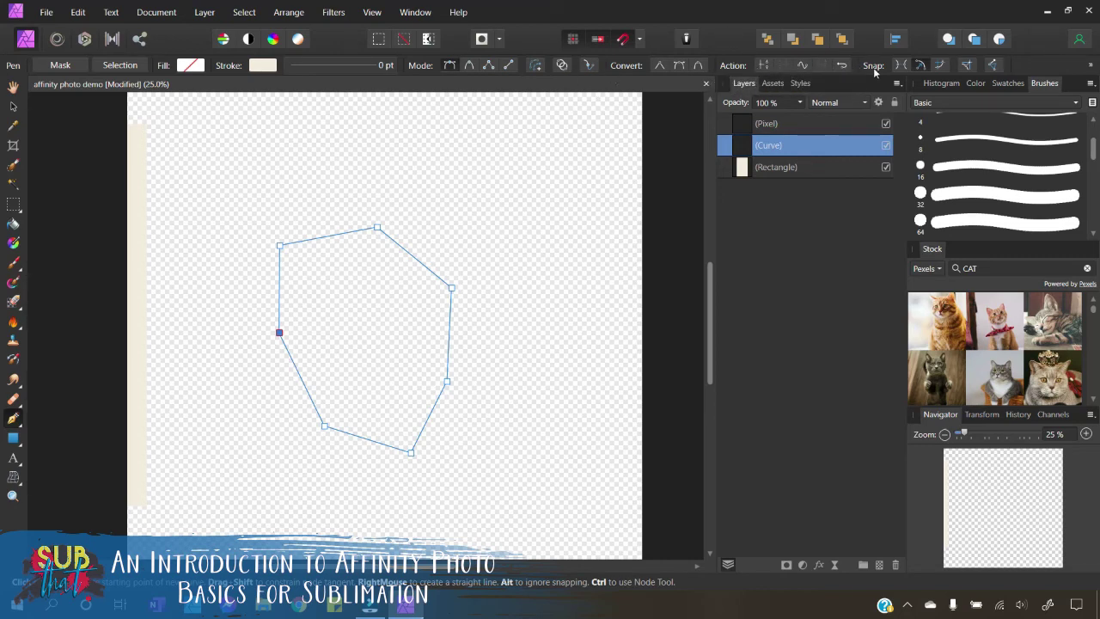
Using the Node Tool, move the outline's upper node outward and bend the straight segments all around into outward curves
click(20, 429)
click(38, 433)
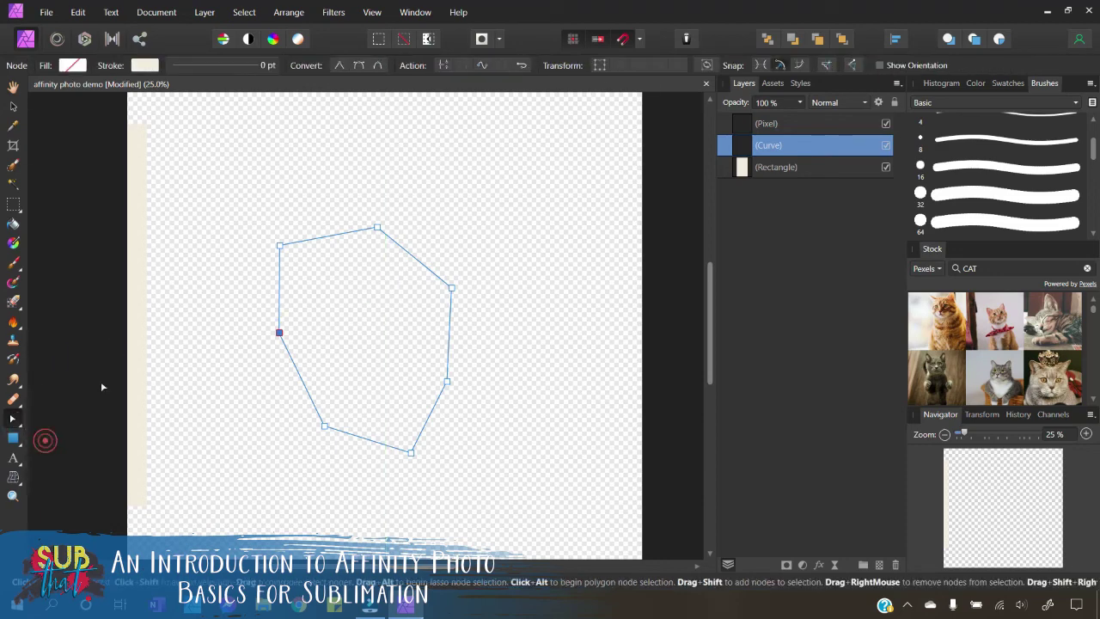
drag(320, 243, 323, 206)
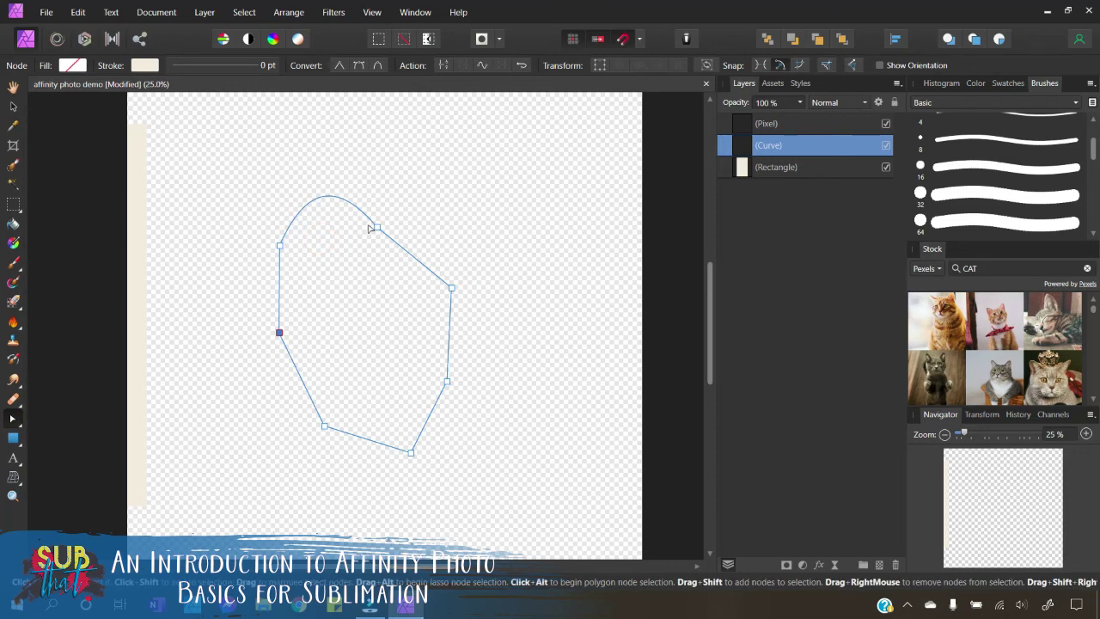
drag(378, 230, 408, 203)
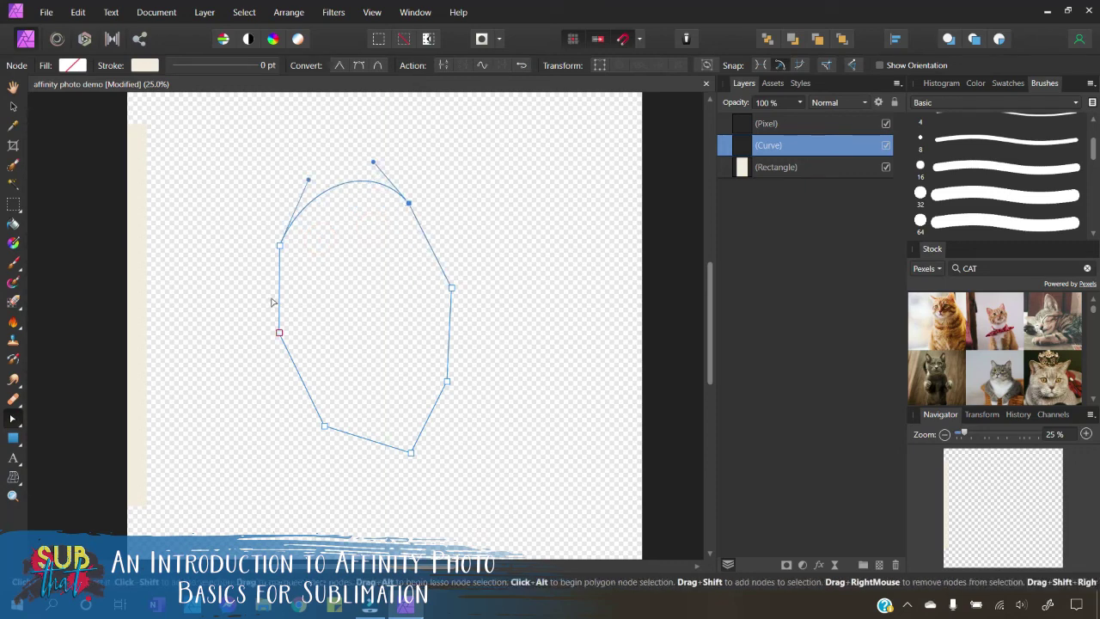
drag(281, 302, 268, 299)
mouse_move(302, 383)
mouse_down()
mouse_move(282, 417)
mouse_move(297, 395)
mouse_up()
drag(354, 436, 362, 459)
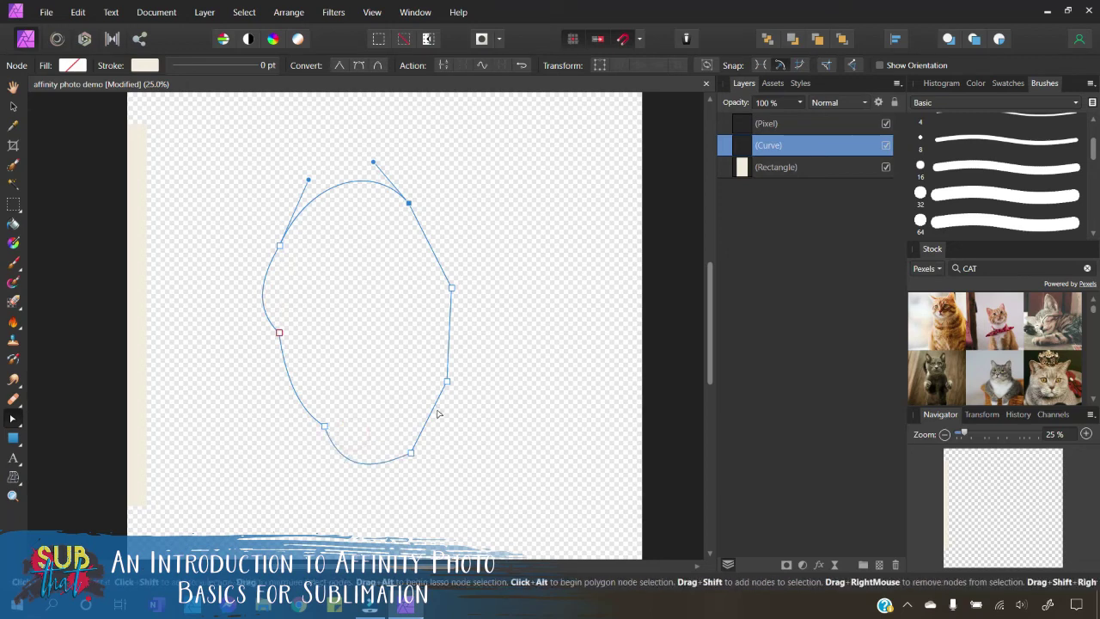
drag(431, 413, 442, 421)
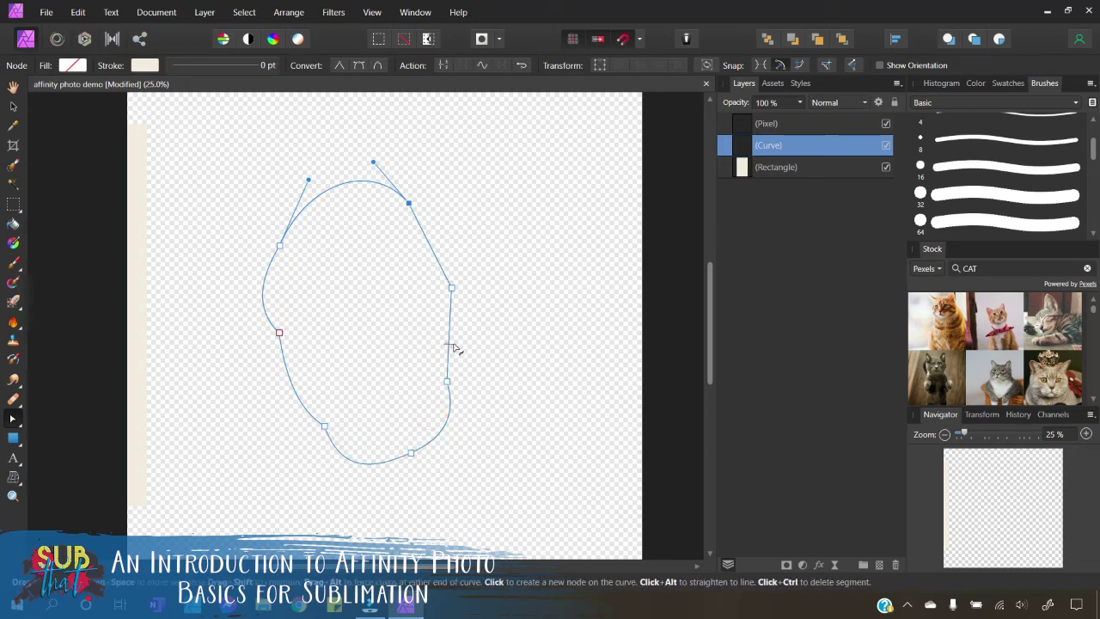
drag(447, 344, 462, 342)
drag(433, 258, 437, 252)
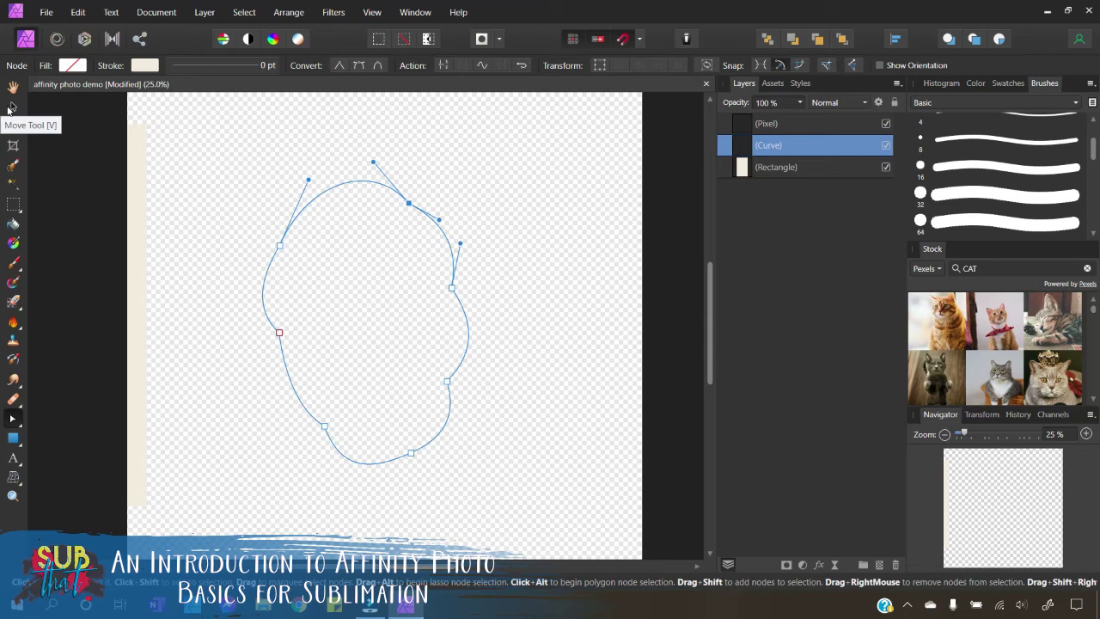
Draw a blue teardrop near the canvas's left edge with the Tear Tool, giving it -26% bend, 72% curve and 100% tail position
click(17, 440)
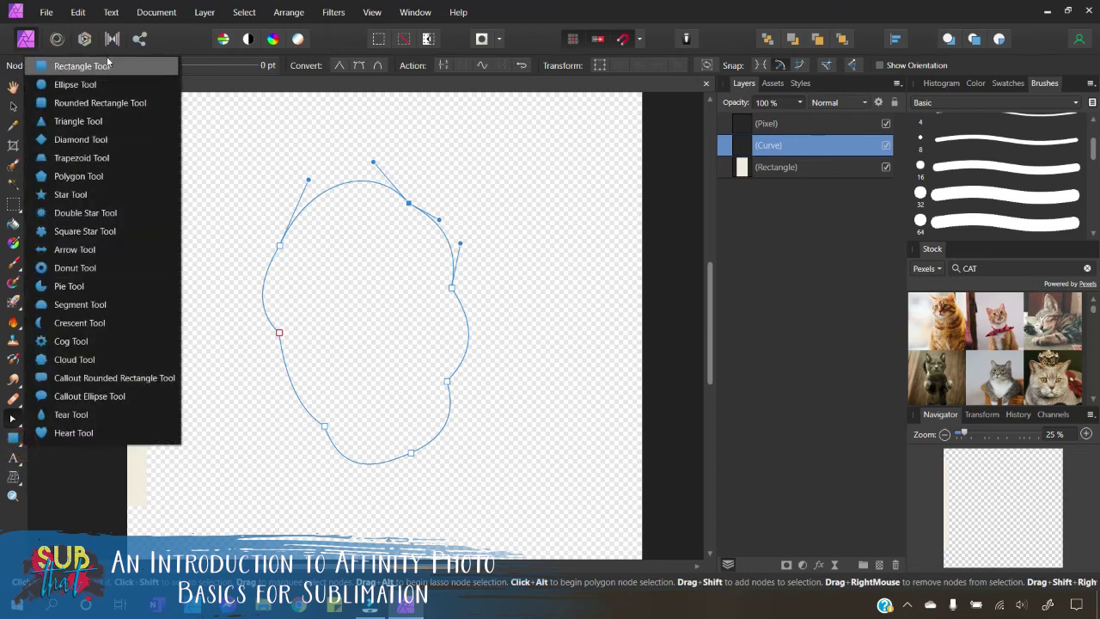
click(97, 419)
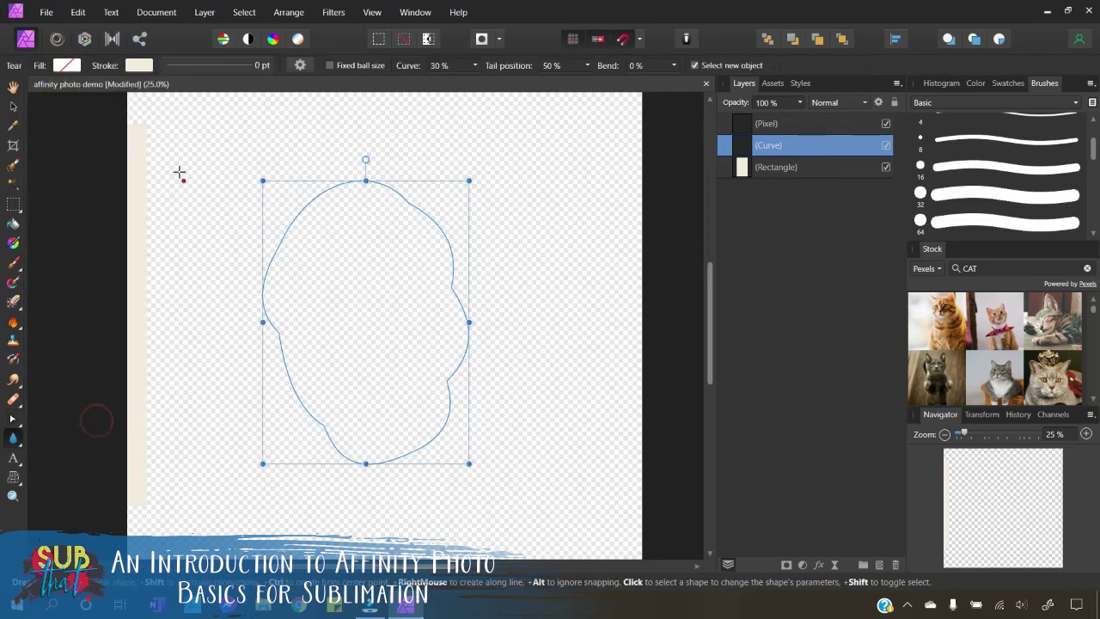
drag(178, 172, 330, 439)
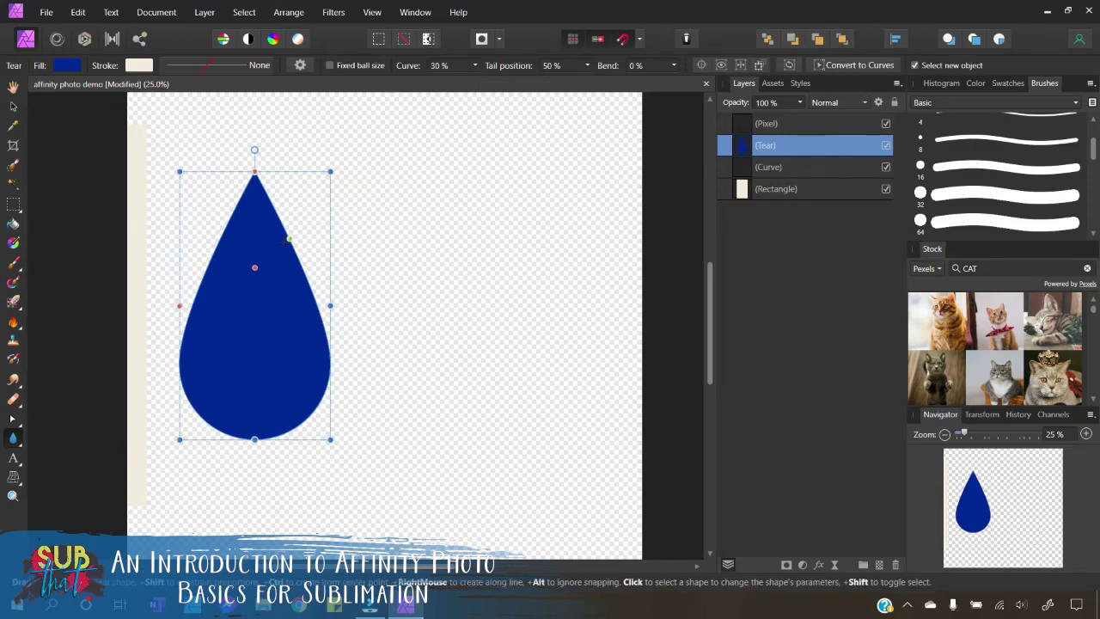
mouse_move(255, 268)
mouse_down()
mouse_move(269, 266)
mouse_move(209, 268)
mouse_move(235, 268)
mouse_up()
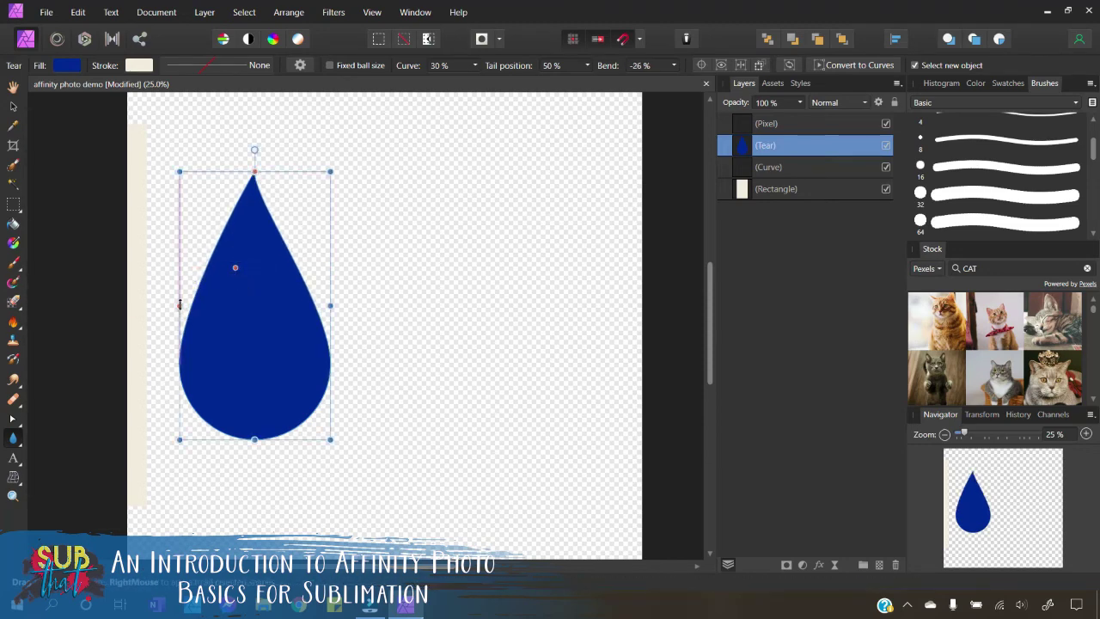
drag(180, 307, 184, 193)
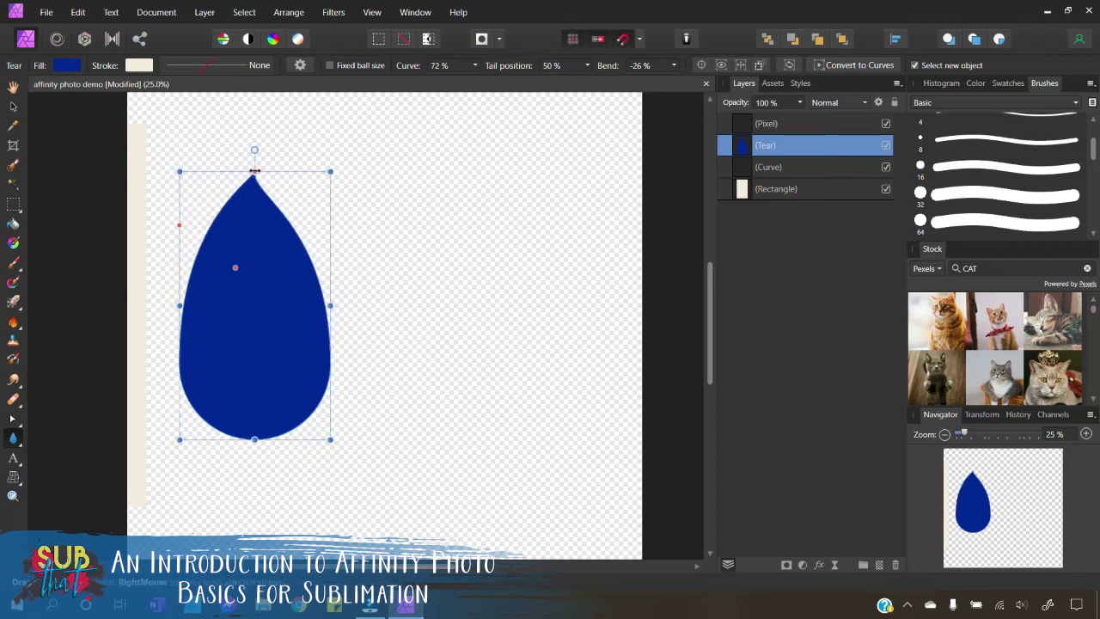
drag(256, 172, 330, 172)
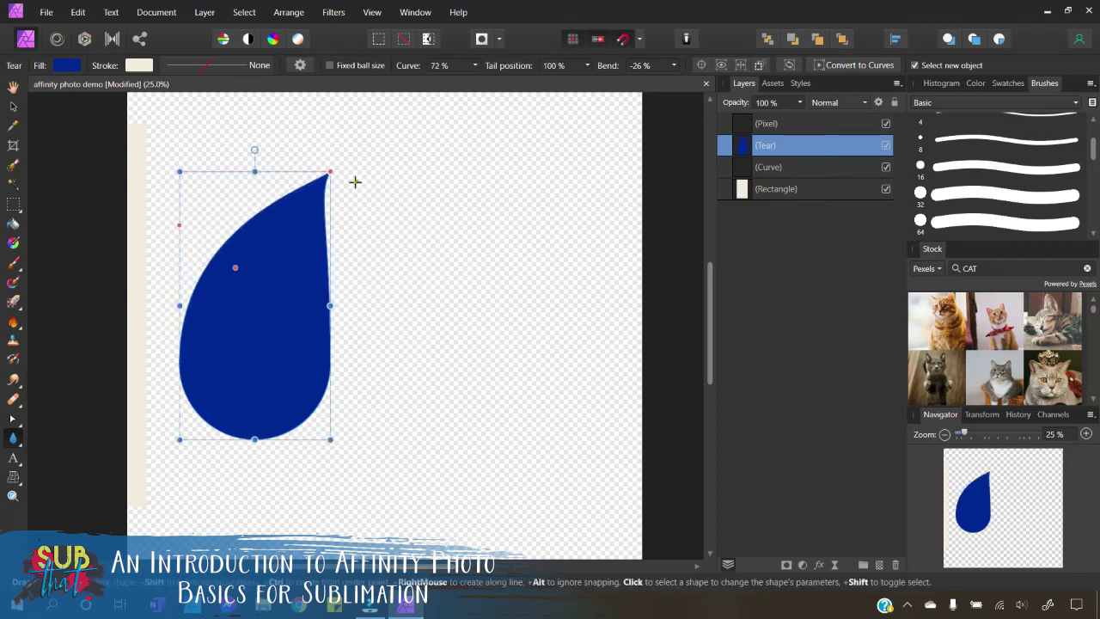
Convert the teardrop to curves and bulge its upper-left edge outward with the Node Tool
click(861, 68)
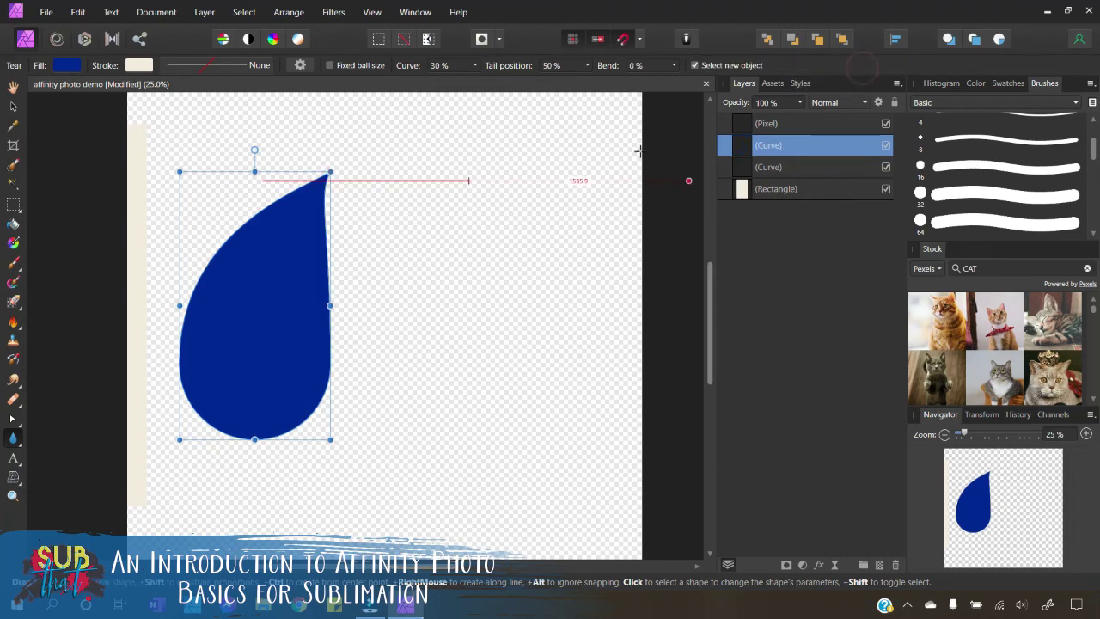
click(13, 420)
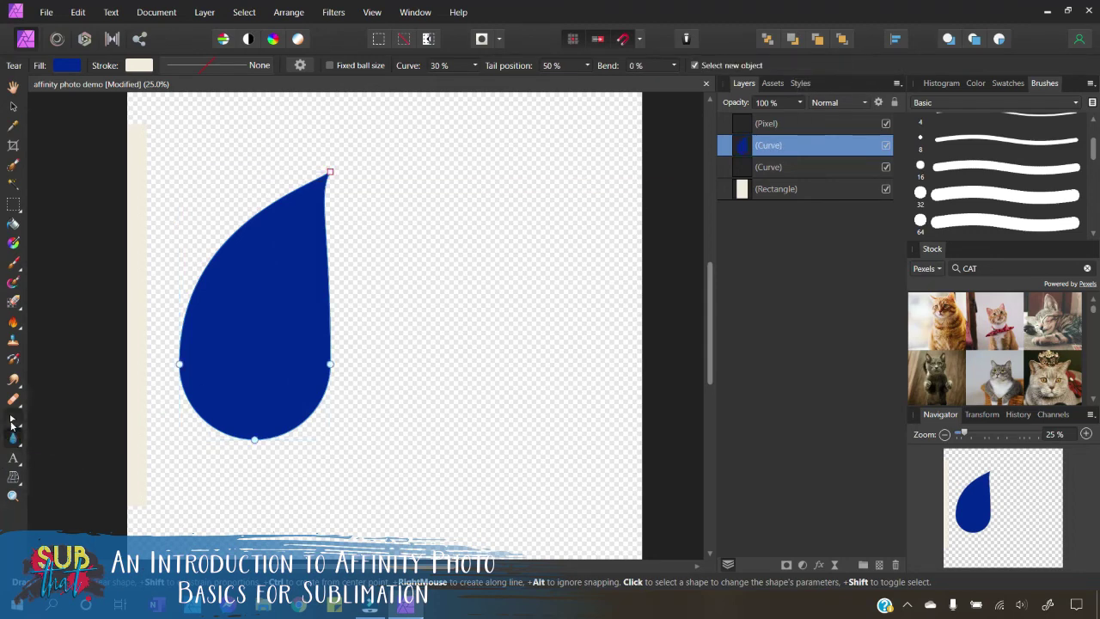
mouse_move(206, 269)
mouse_down()
mouse_move(148, 215)
mouse_move(394, 484)
mouse_move(227, 251)
mouse_move(192, 257)
mouse_up()
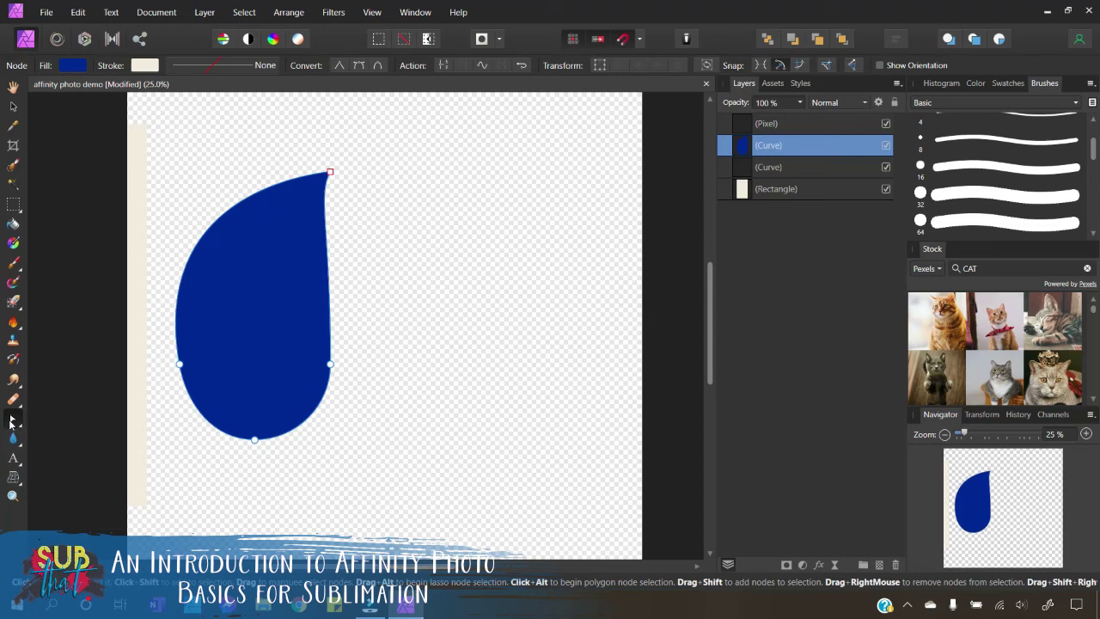
Look through the brush categories and choose the Watercolors set
click(966, 102)
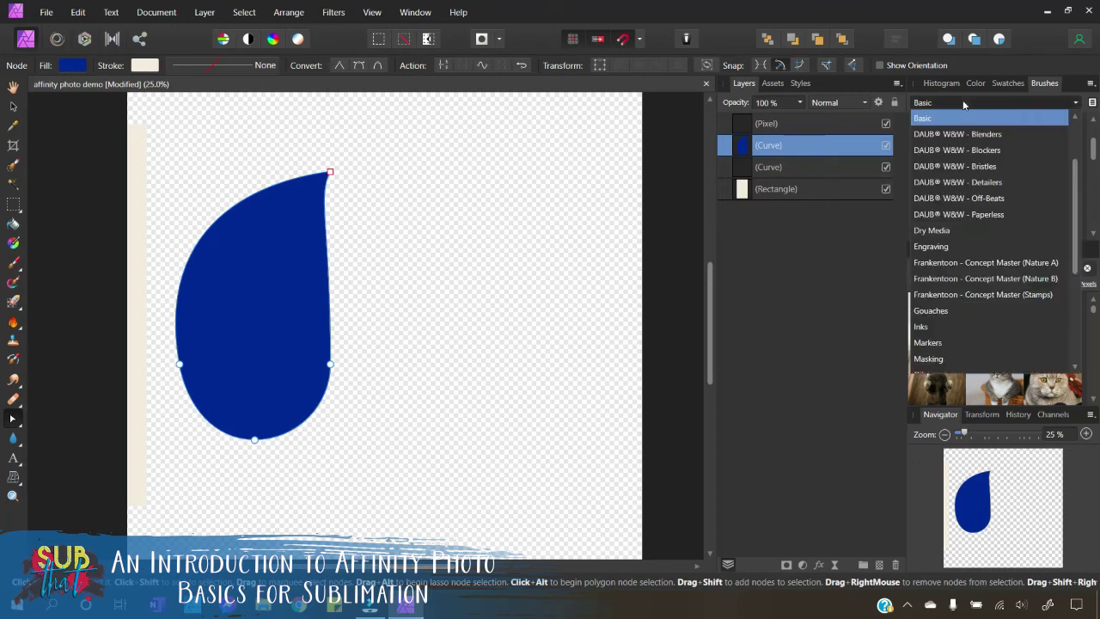
scroll(984, 169, down, 5)
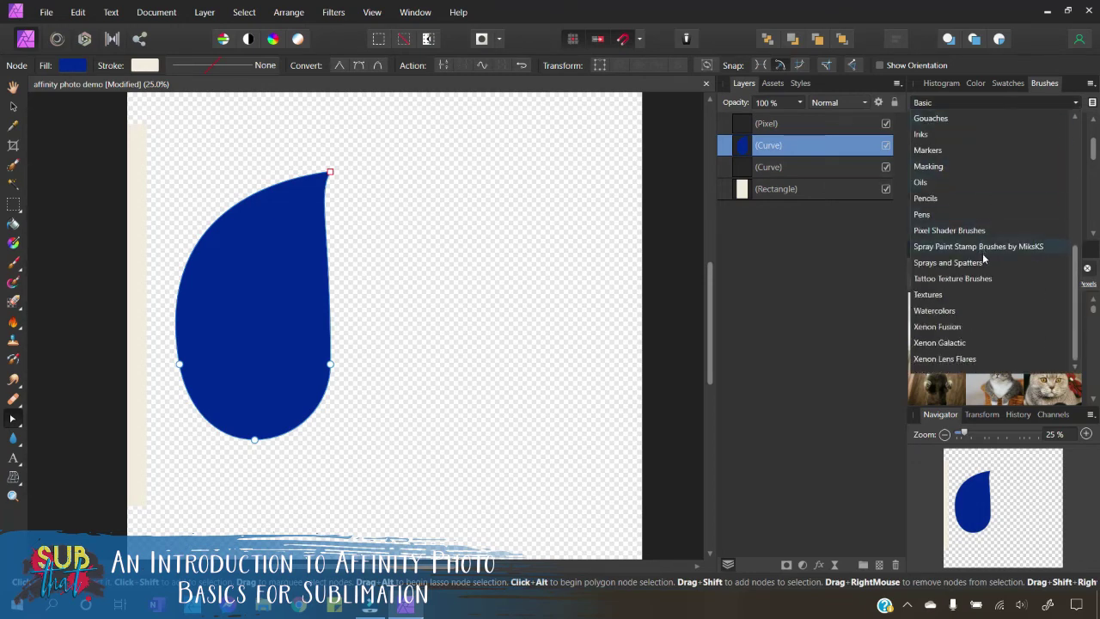
scroll(988, 266, up, 5)
scroll(991, 277, up, 3)
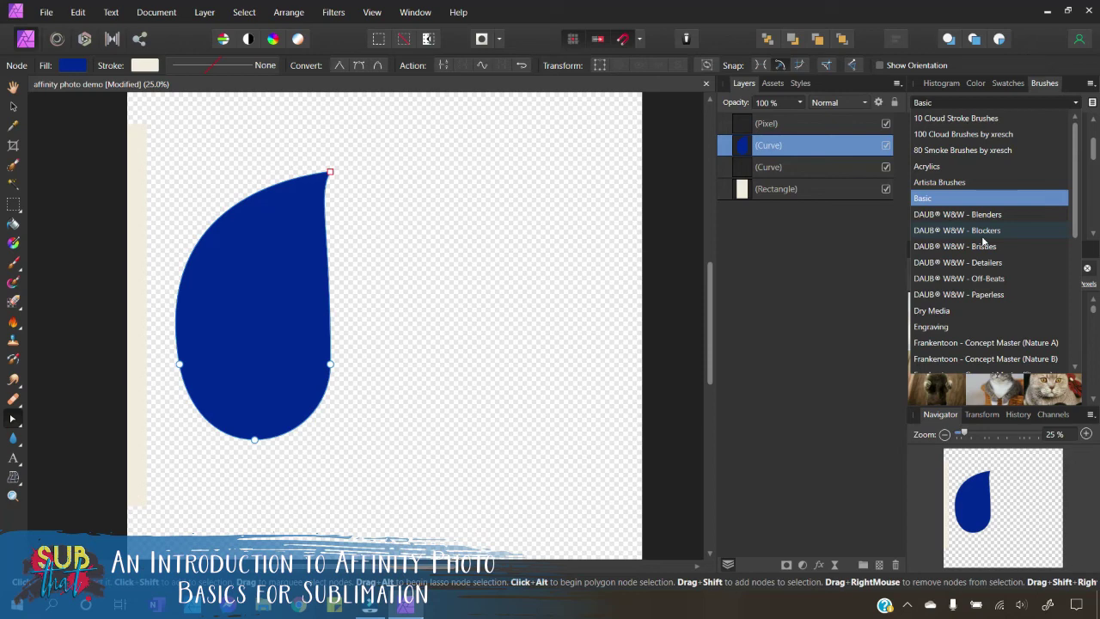
scroll(961, 159, down, 5)
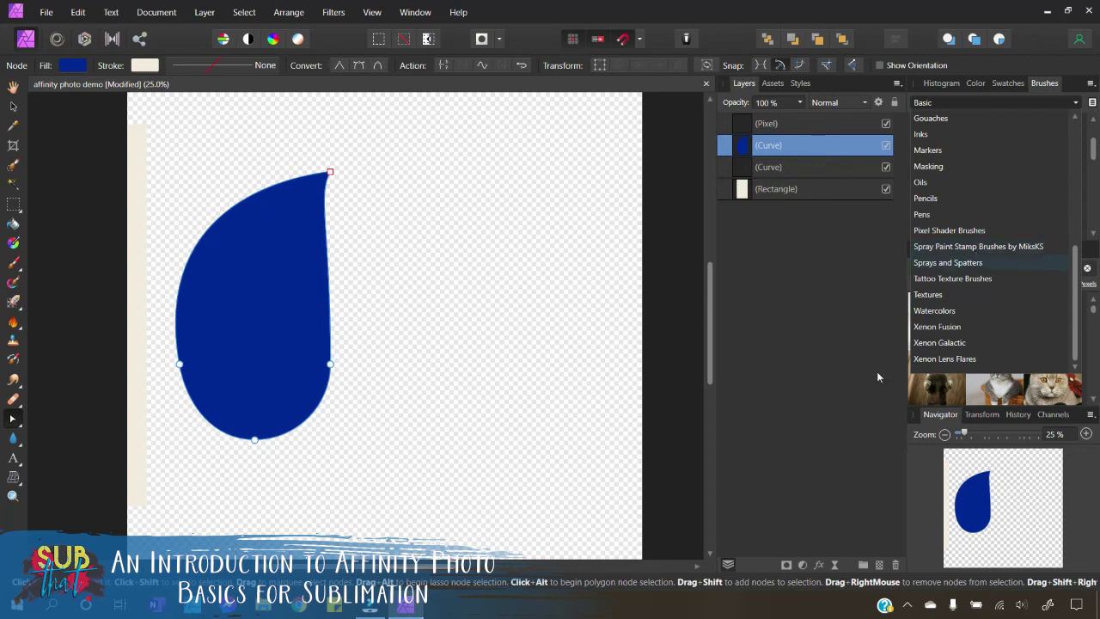
scroll(949, 257, up, 5)
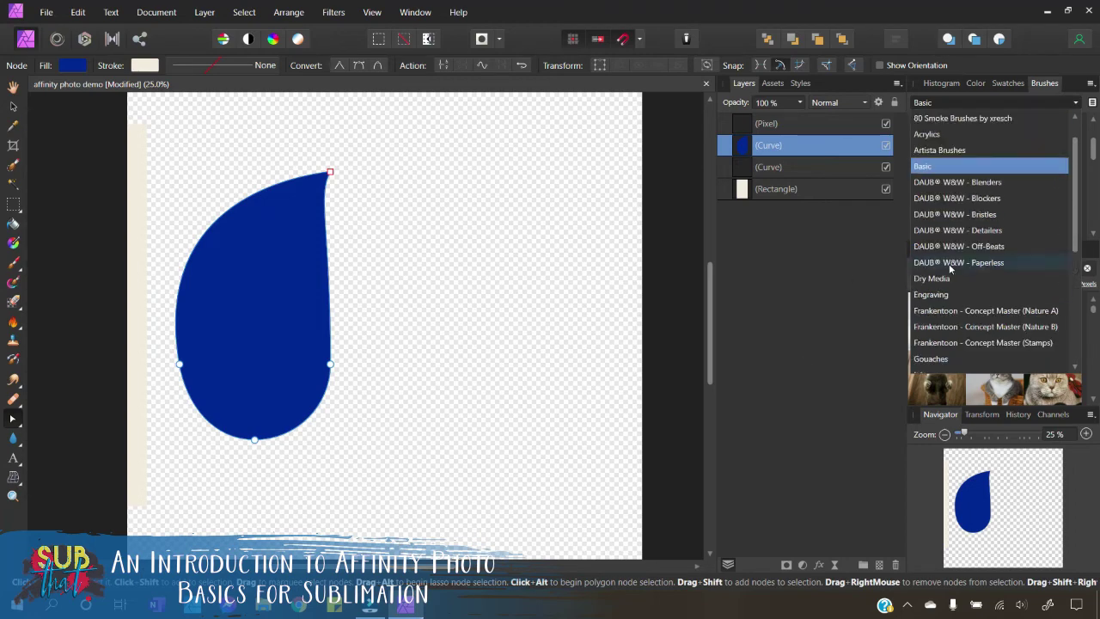
scroll(952, 254, down, 5)
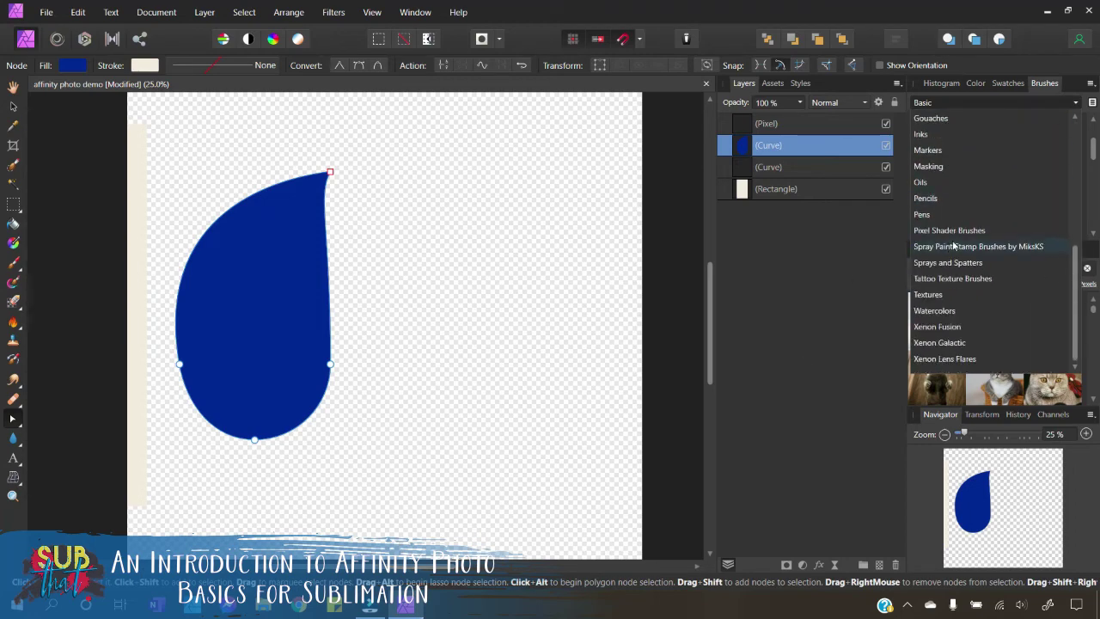
click(947, 313)
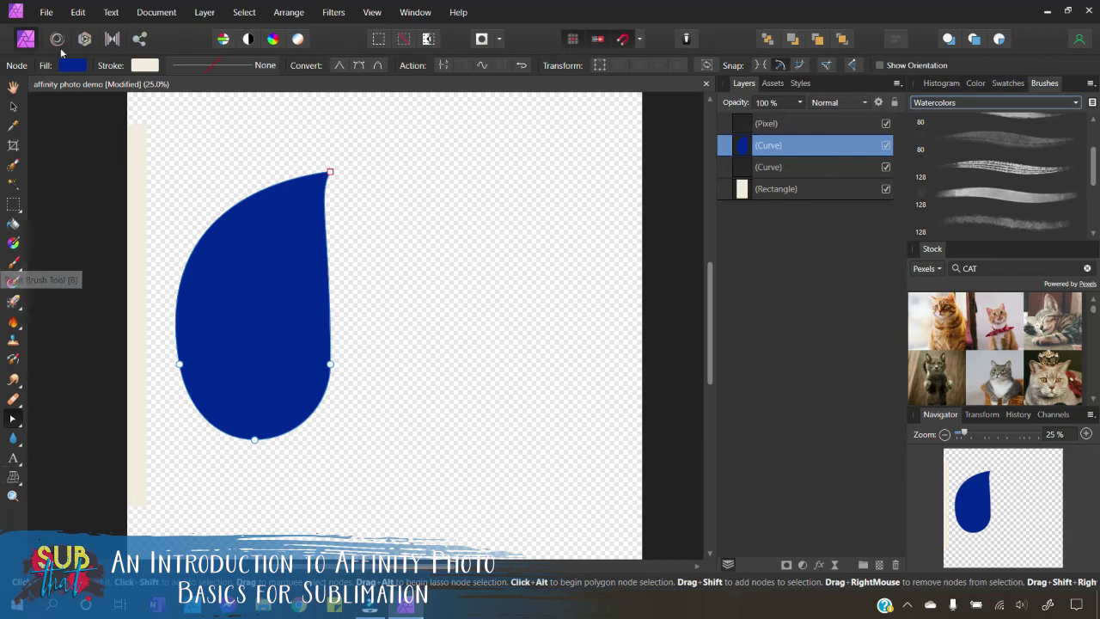
Delete the blue teardrop curve and the pen-drawn outline from the canvas
click(13, 107)
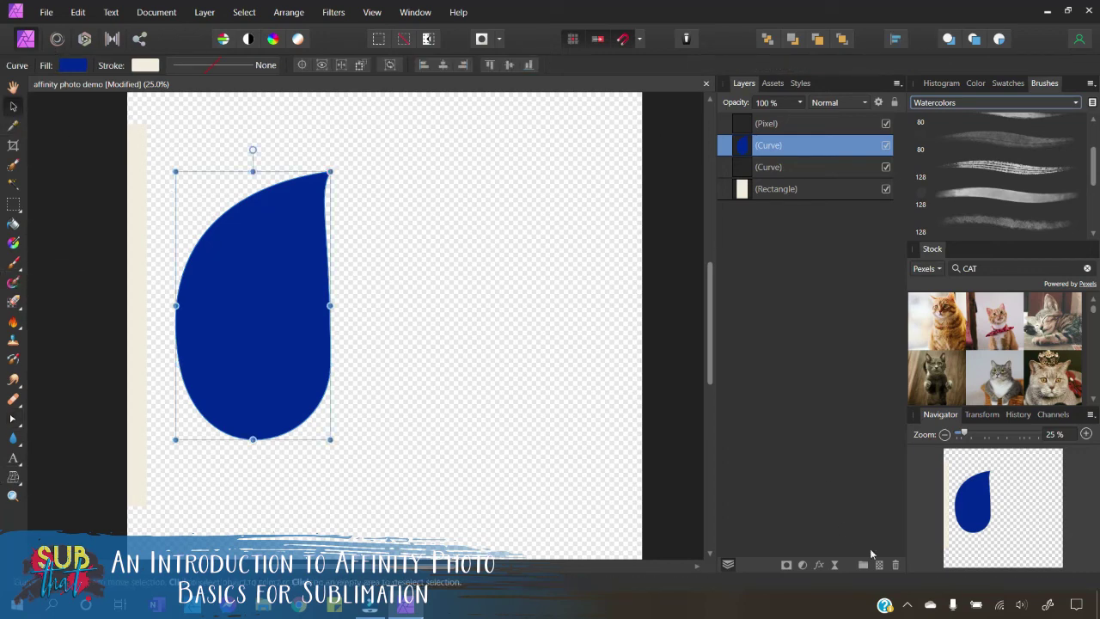
click(895, 564)
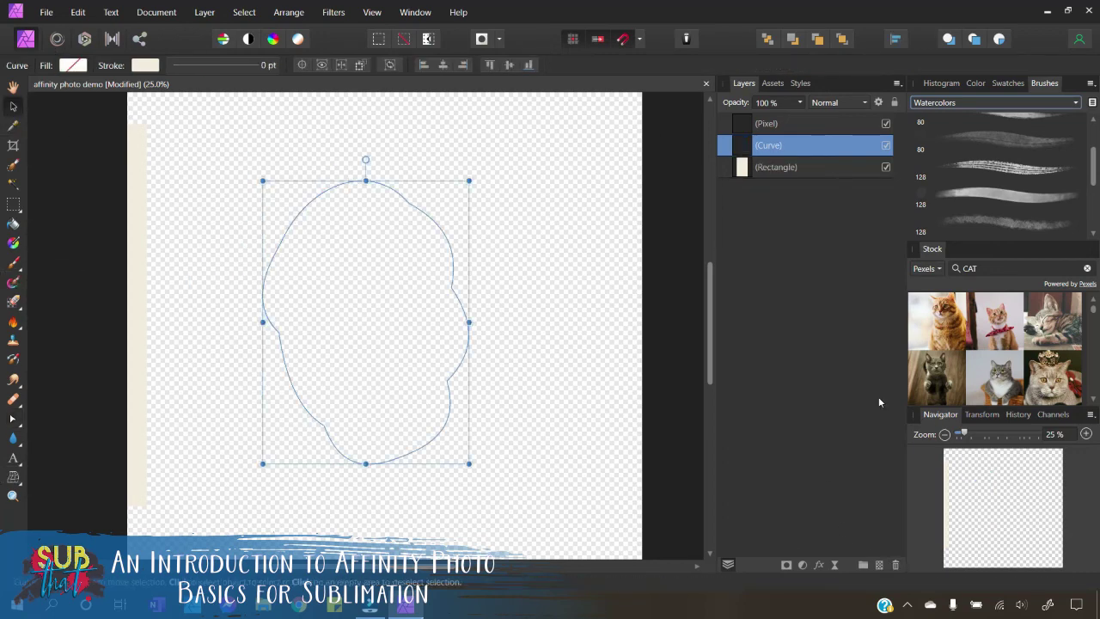
click(894, 565)
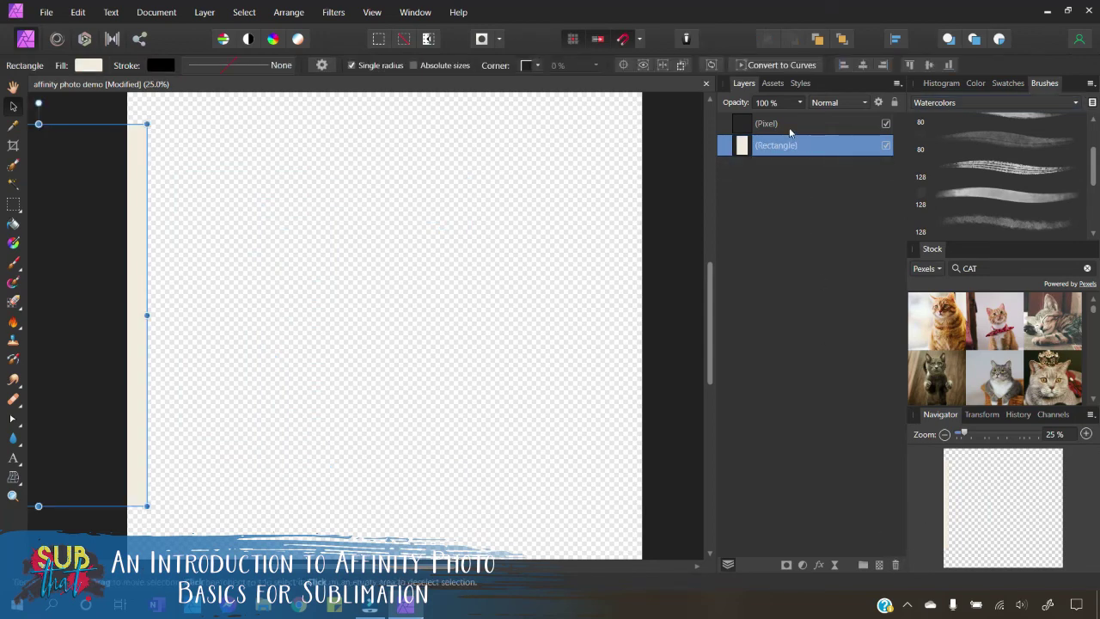
Delete the pixel layer and move the cream rectangle off the canvas past its right edge
click(789, 123)
click(897, 565)
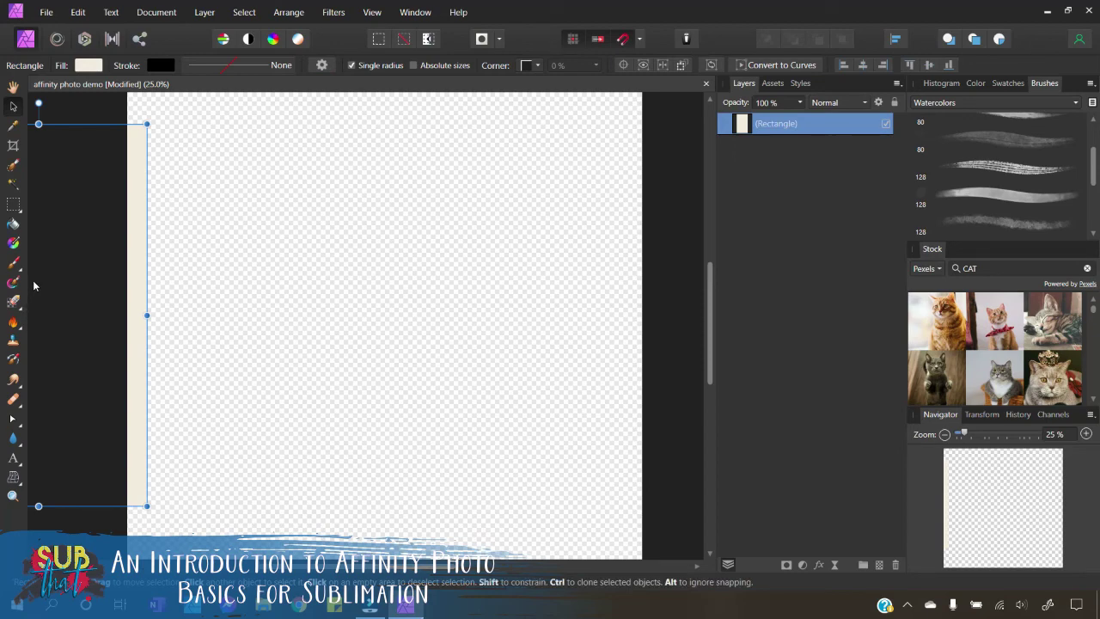
click(21, 467)
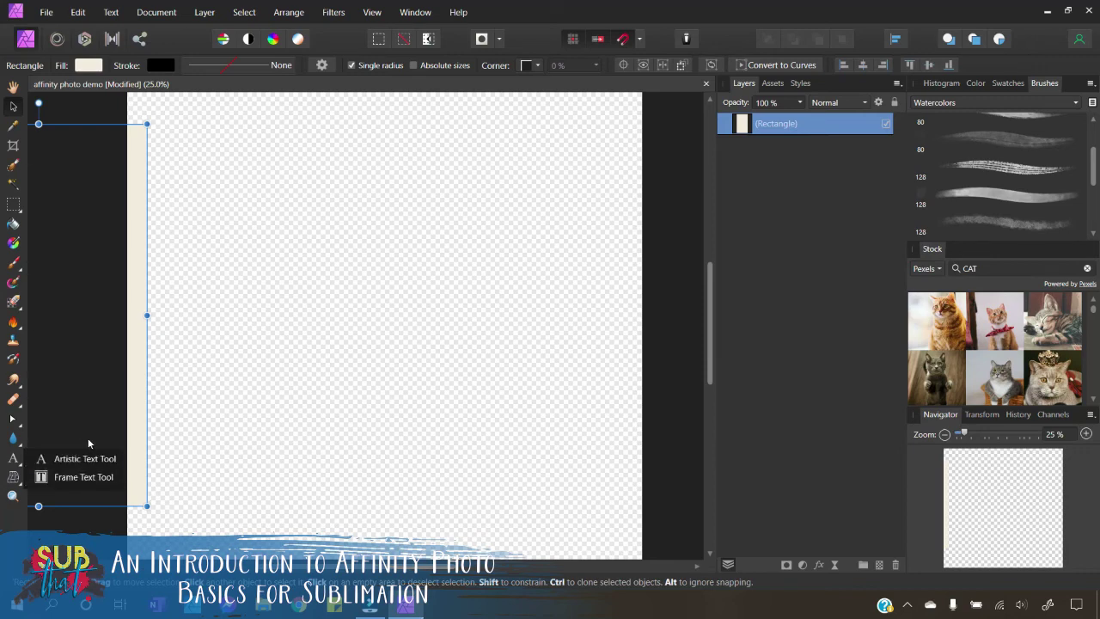
click(191, 457)
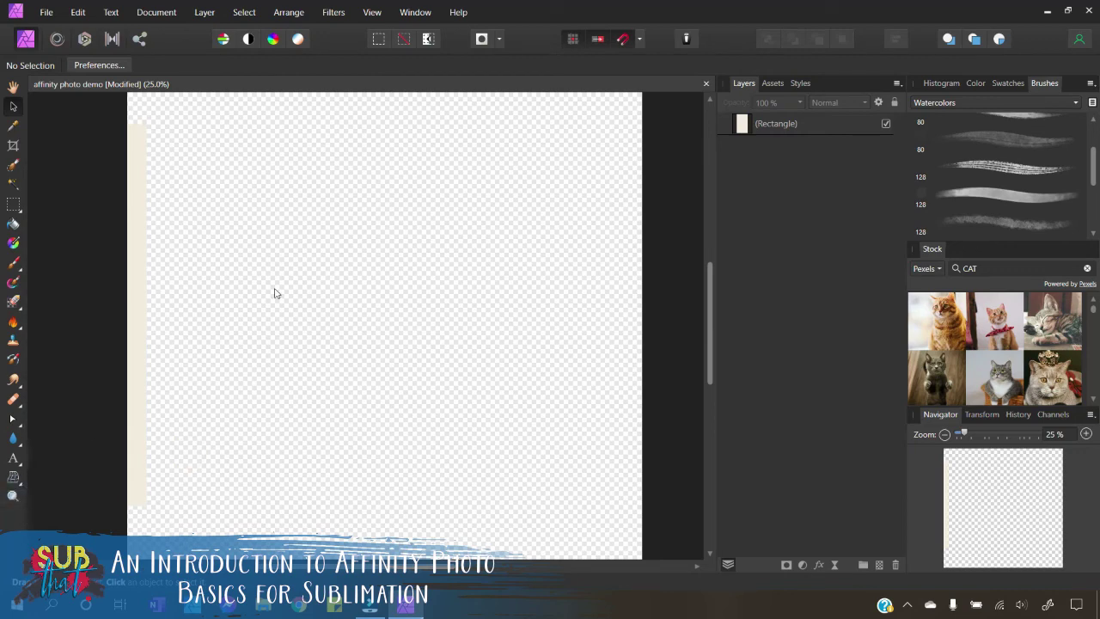
drag(111, 298, 805, 297)
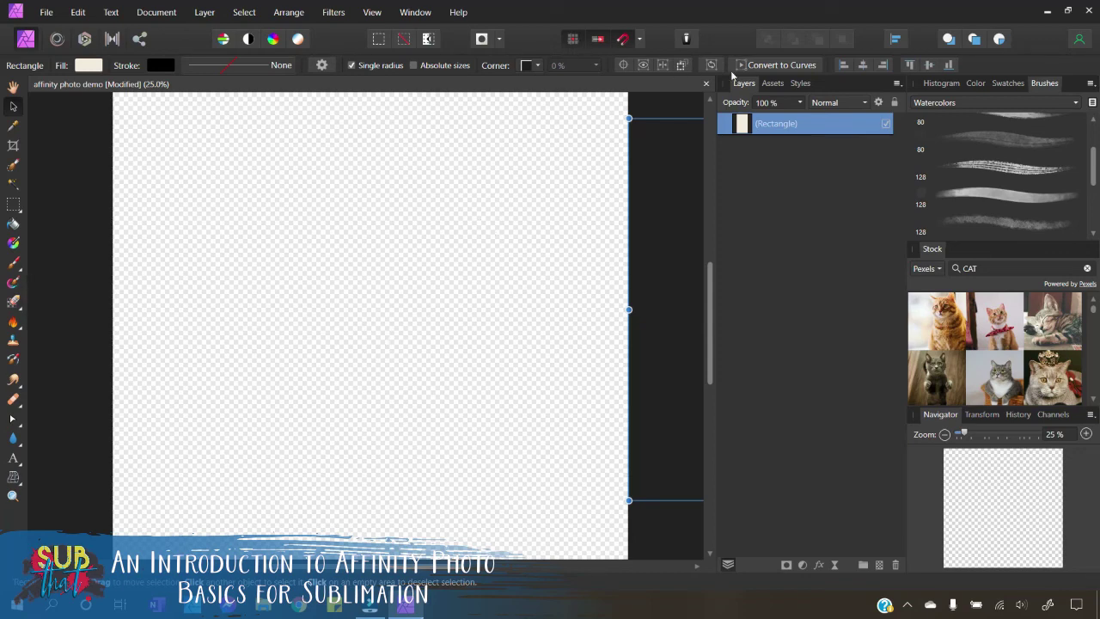
Place the Zoom - Right grid from the Grid Builder - Light Theme assets, sized to span most of the canvas width
click(772, 83)
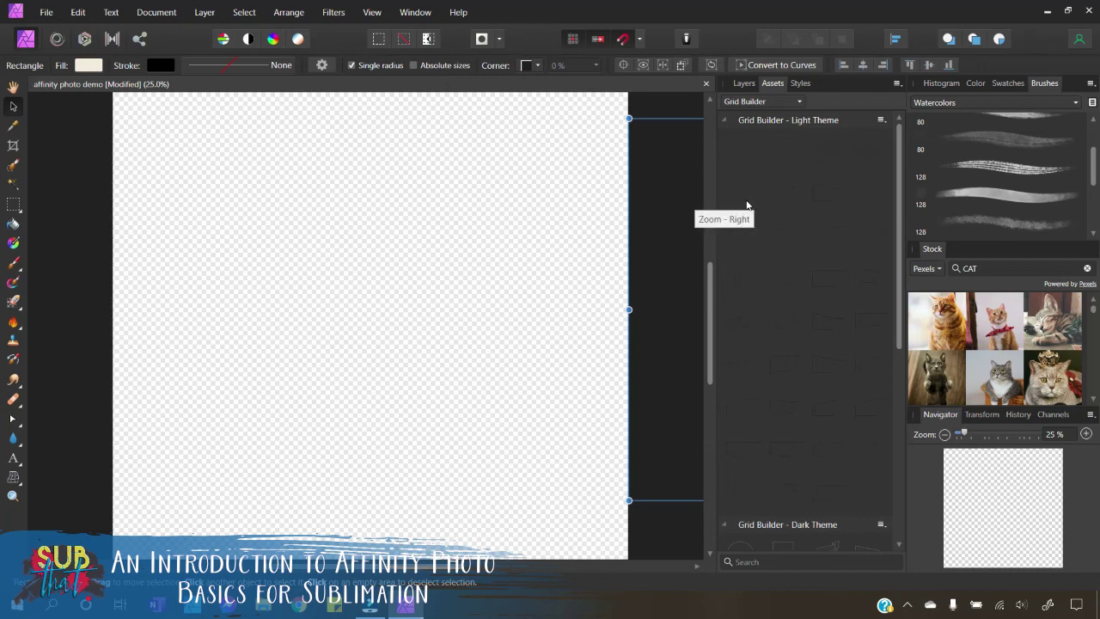
click(744, 200)
drag(184, 165, 507, 593)
drag(467, 315, 447, 332)
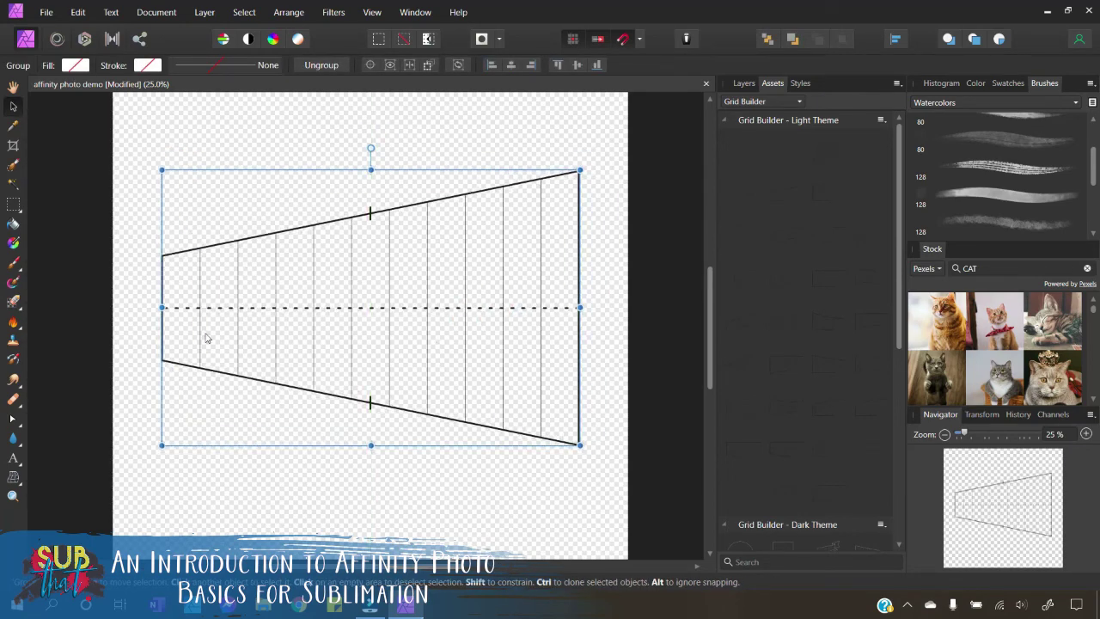
Add the artistic text HELLO over the trapezoid grid
click(13, 457)
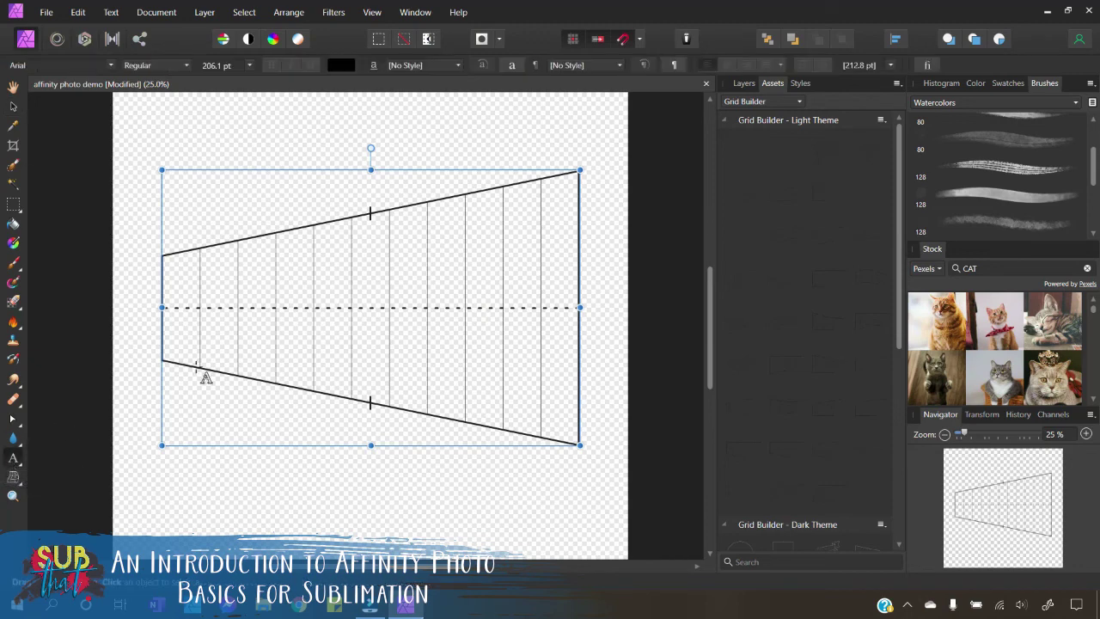
drag(241, 273, 255, 350)
text(HO)
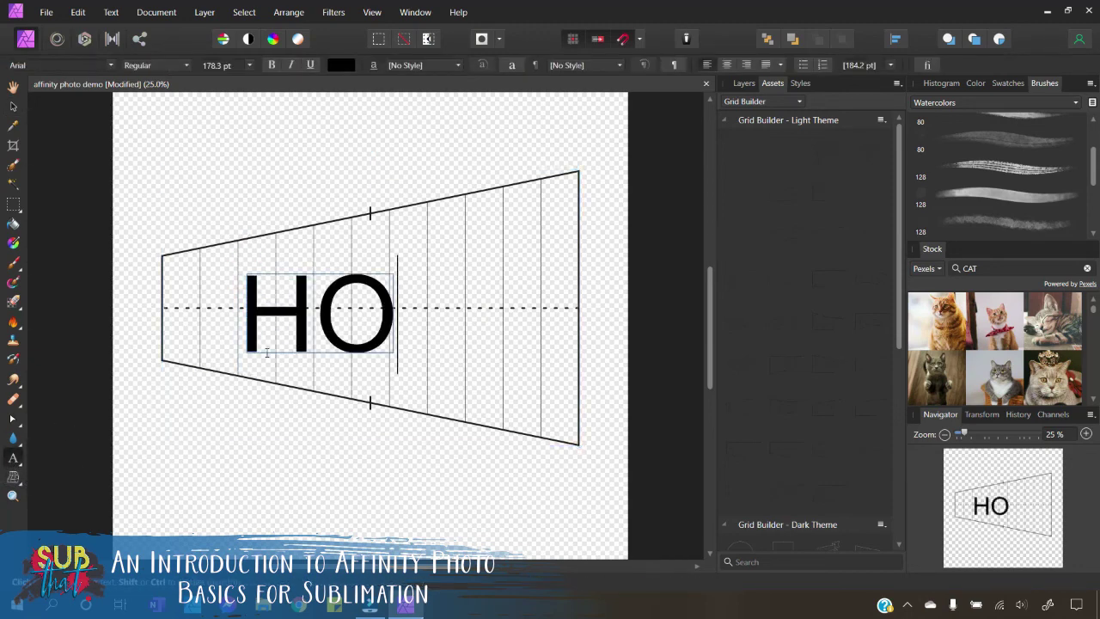
key(BackSpace)
text(ELLO)
key(Escape)
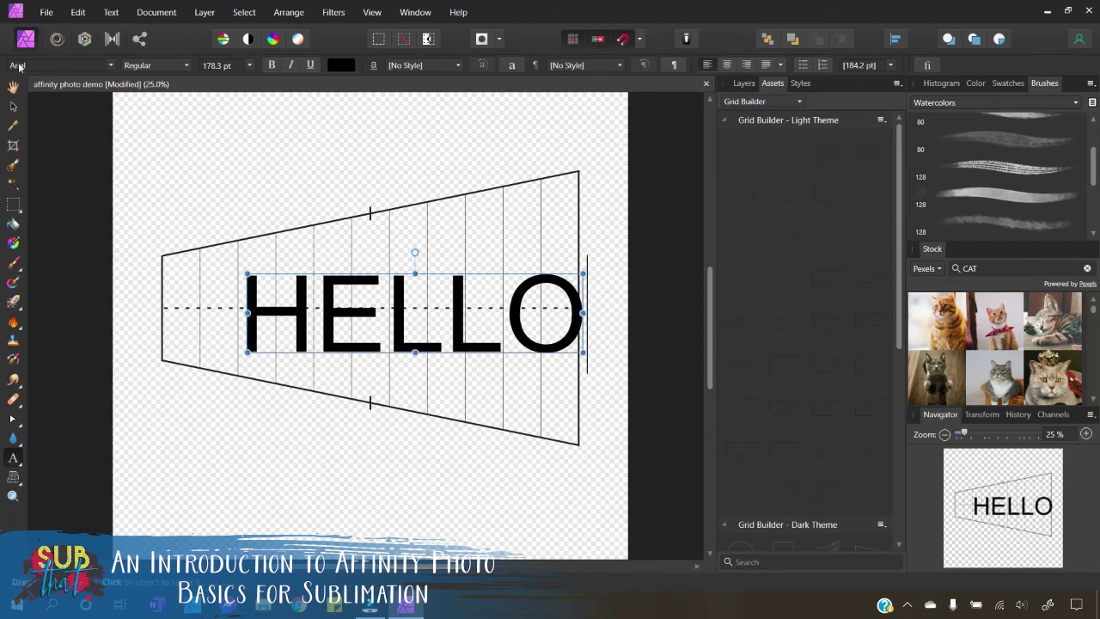
Align the HELLO text with the grid's short left edge and enlarge it to about 260.7 pt to match that edge's height
click(14, 105)
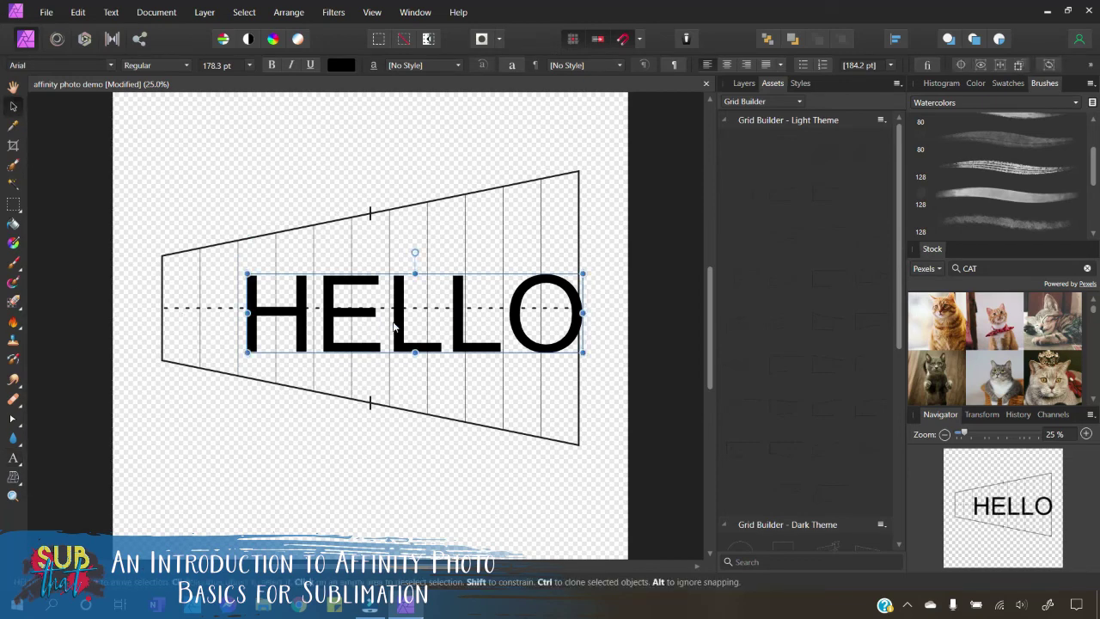
drag(393, 322, 308, 323)
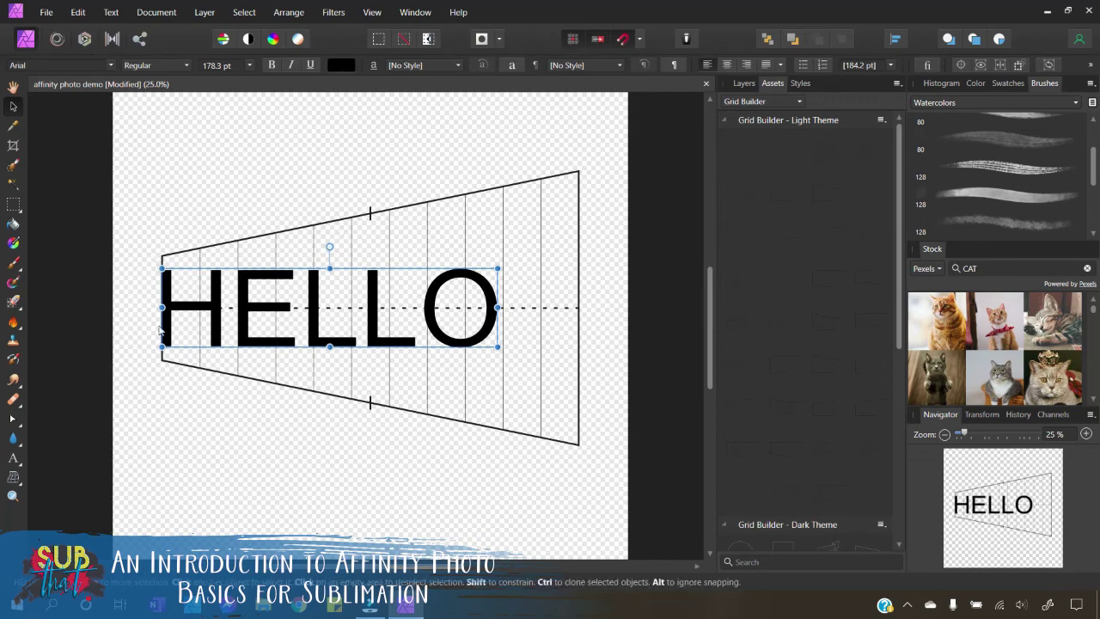
drag(502, 266, 598, 245)
drag(269, 298, 269, 319)
drag(597, 266, 650, 214)
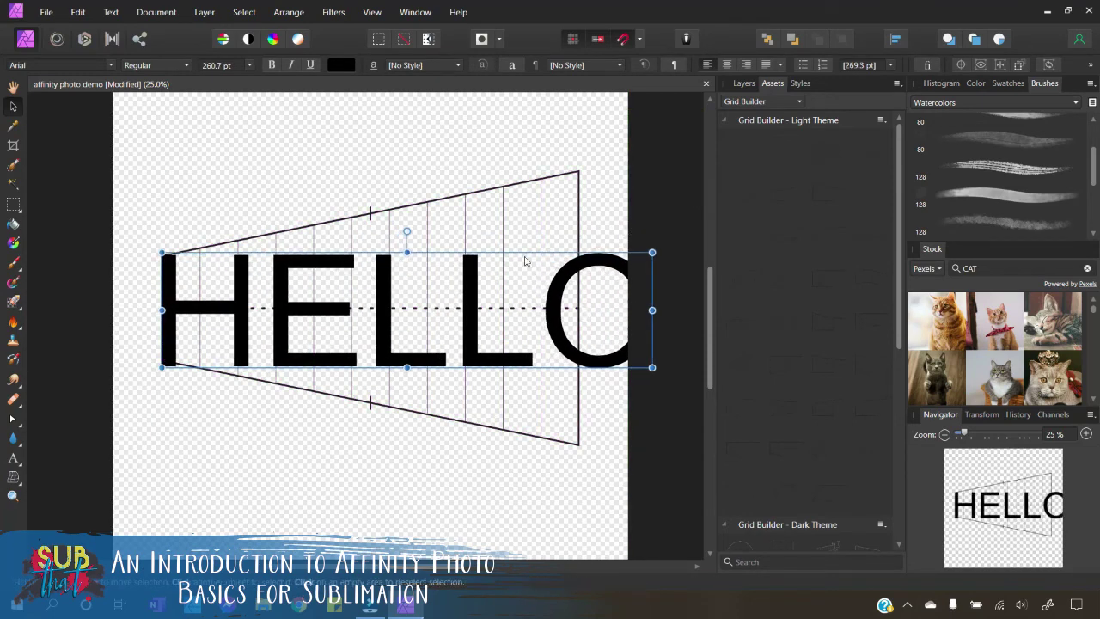
mouse_move(250, 337)
mouse_down()
mouse_move(258, 325)
mouse_move(256, 341)
mouse_up()
Select the HELLO text and the grid together and shift them left so the whole word fits on the canvas
click(255, 430)
mouse_move(670, 509)
mouse_down()
mouse_move(297, 354)
mouse_move(84, 144)
mouse_up()
drag(346, 321, 306, 321)
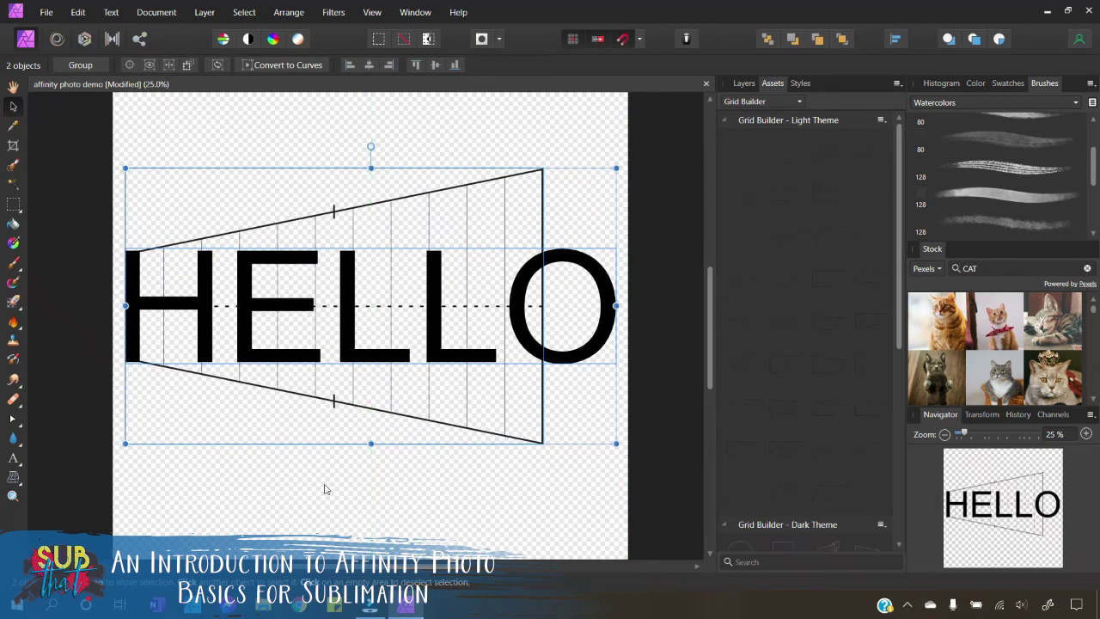
click(331, 493)
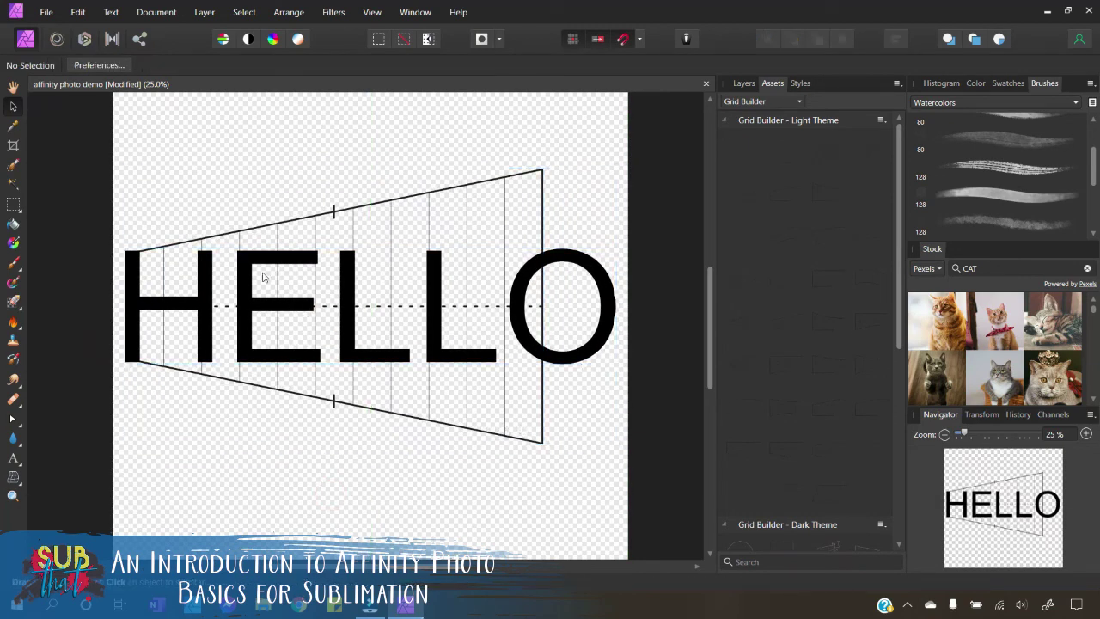
Mesh-warp the HELLO text by raising its top-right corner and adjusting the top edge's handles to follow the grid's sloping upper line
click(572, 359)
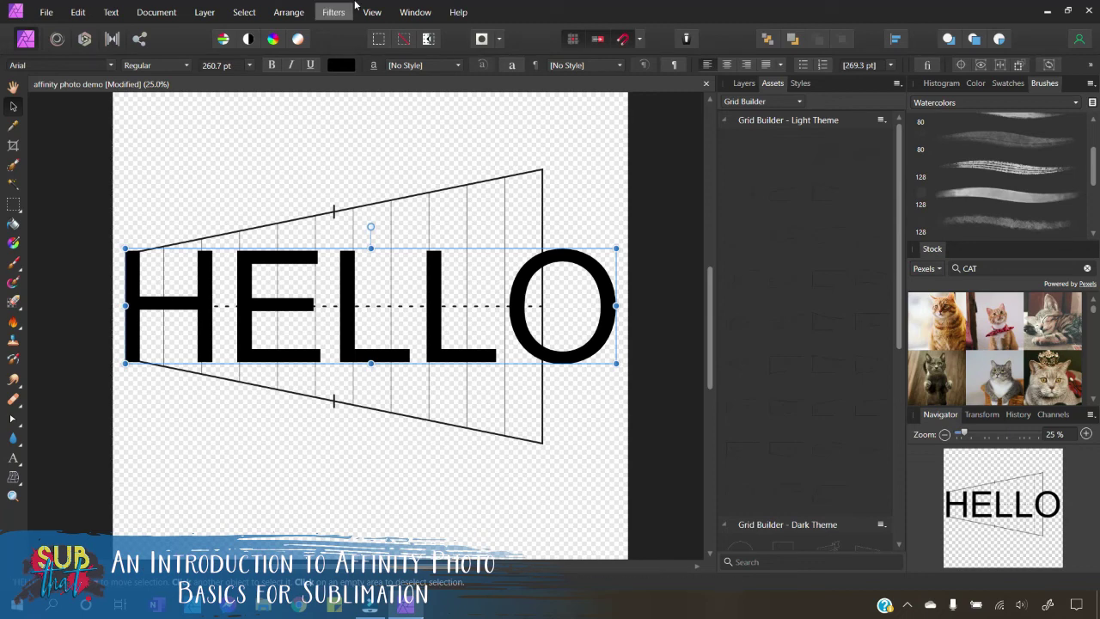
click(735, 84)
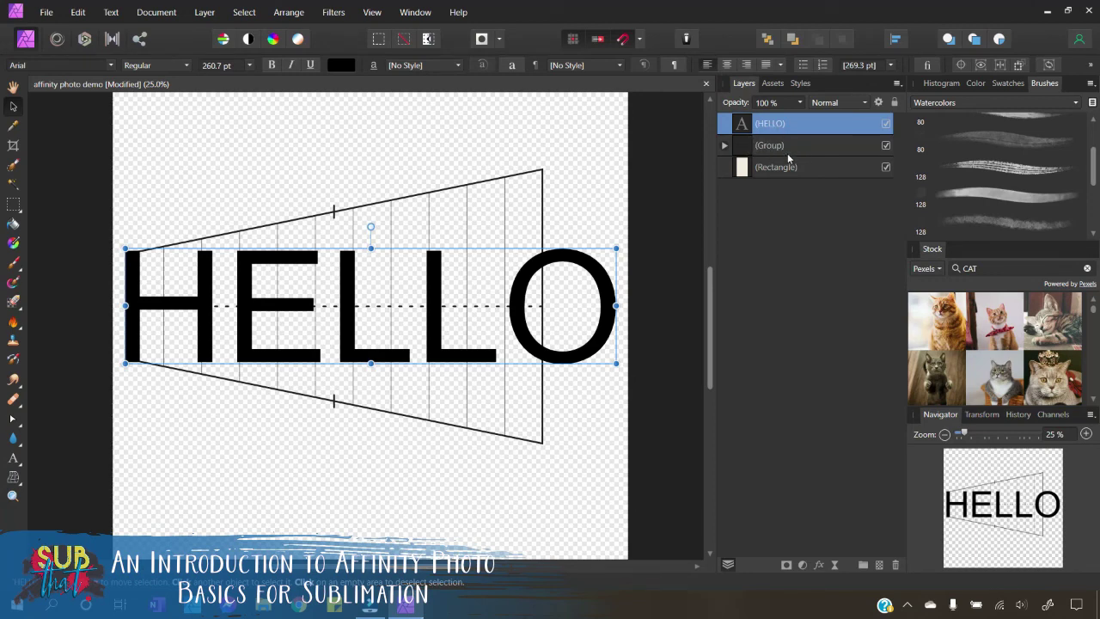
click(15, 478)
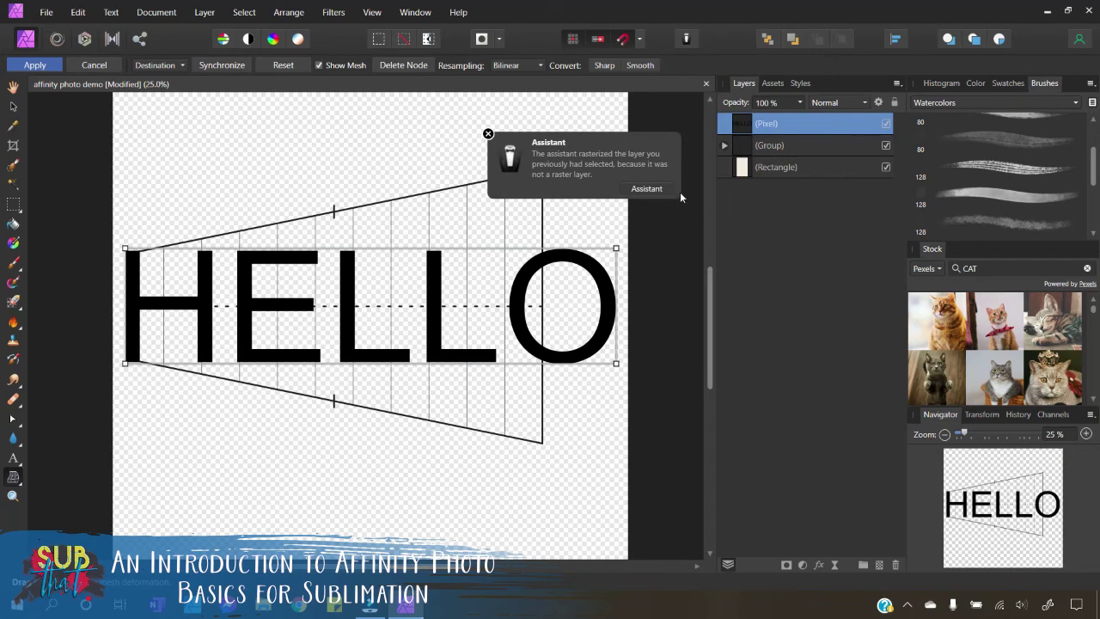
click(487, 134)
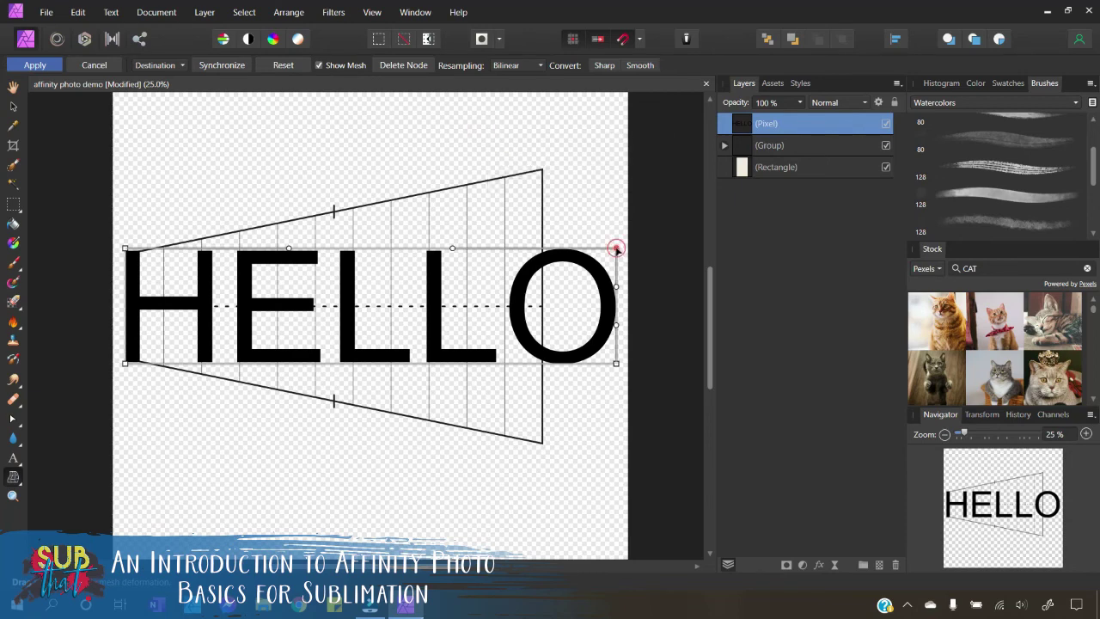
drag(616, 249, 616, 164)
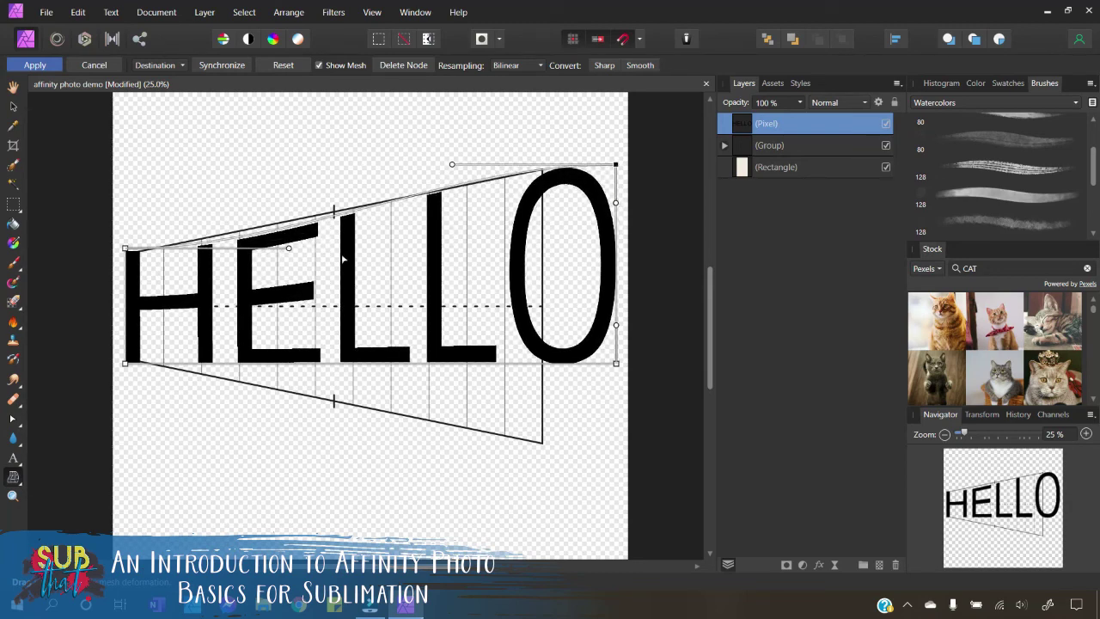
drag(290, 250, 297, 229)
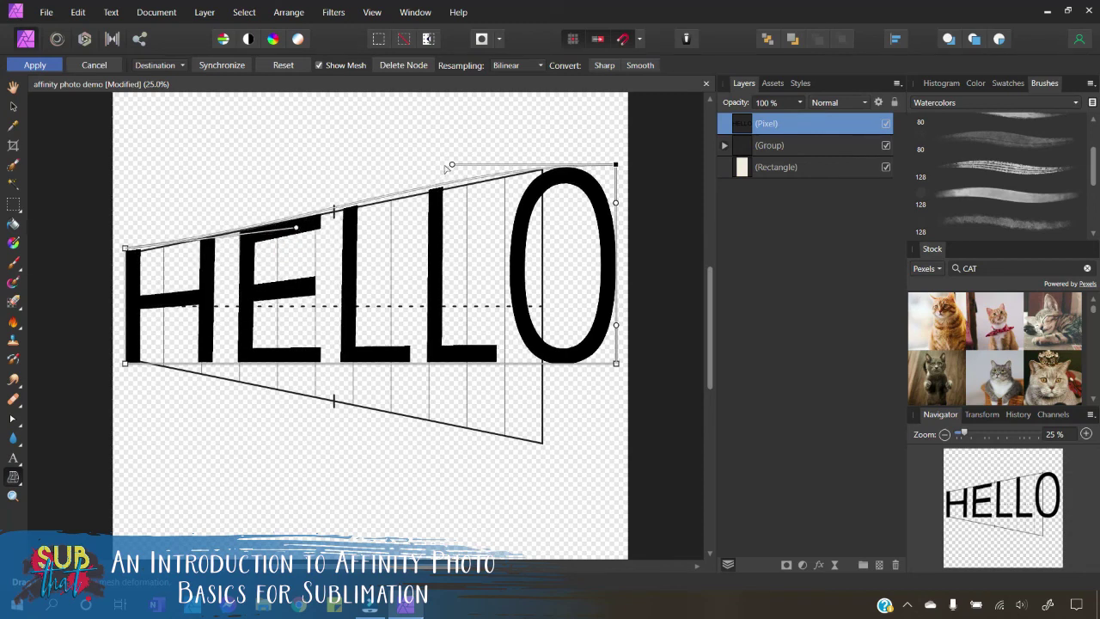
drag(453, 166, 448, 176)
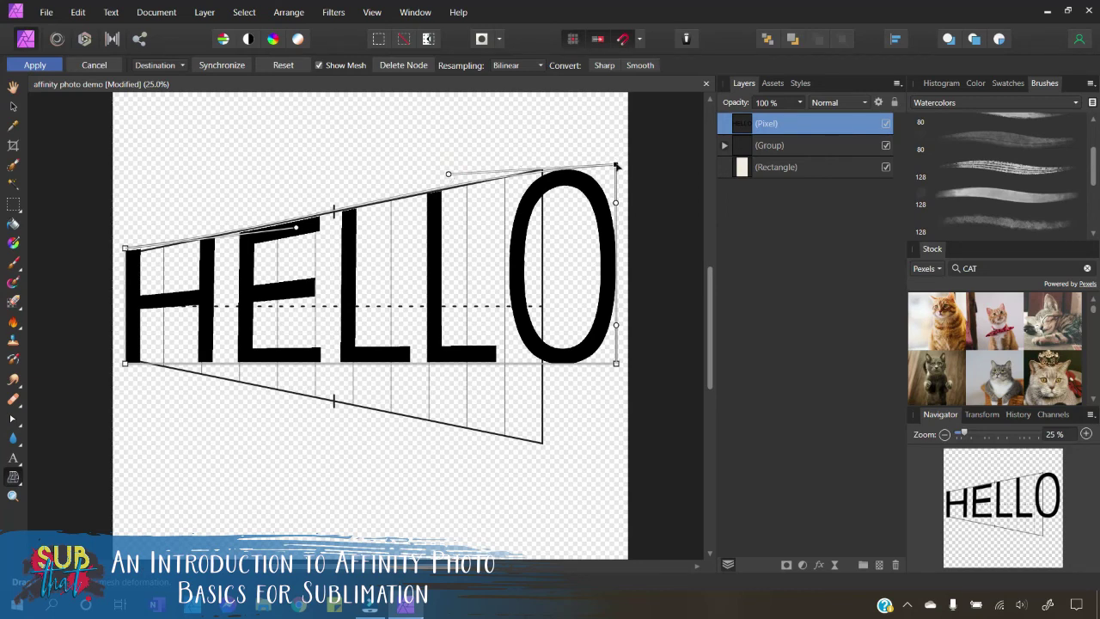
drag(616, 165, 615, 158)
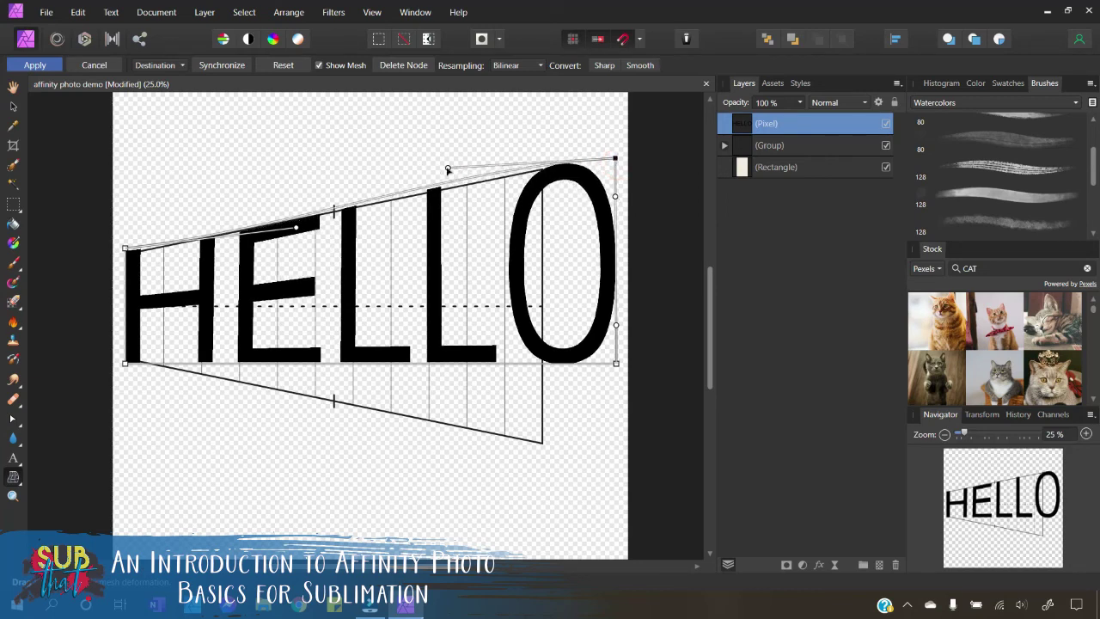
drag(449, 171, 451, 182)
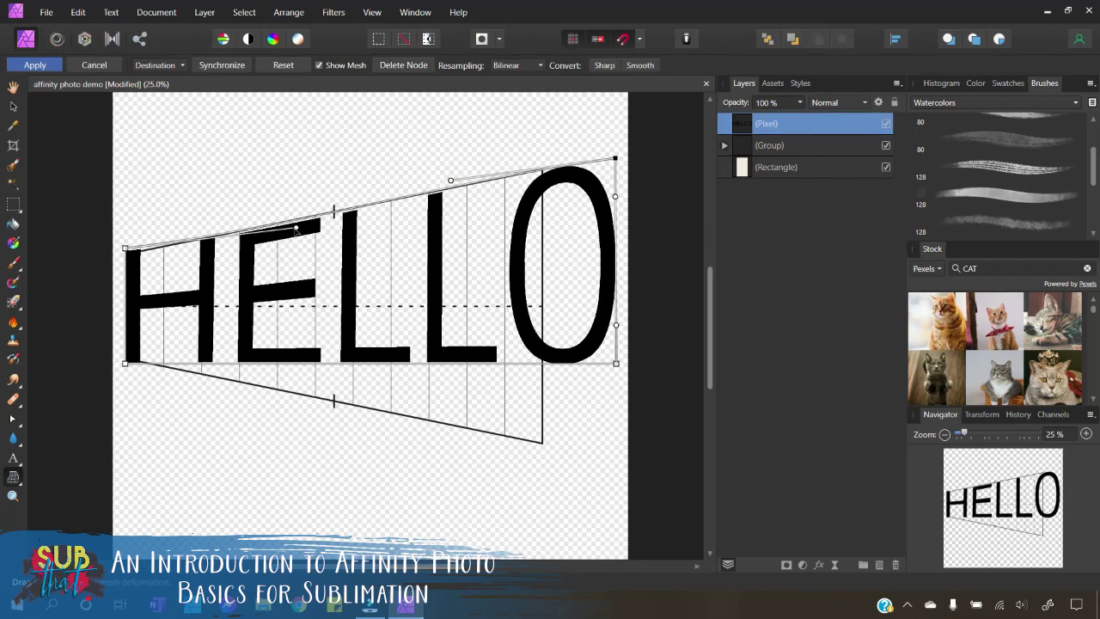
drag(295, 230, 295, 223)
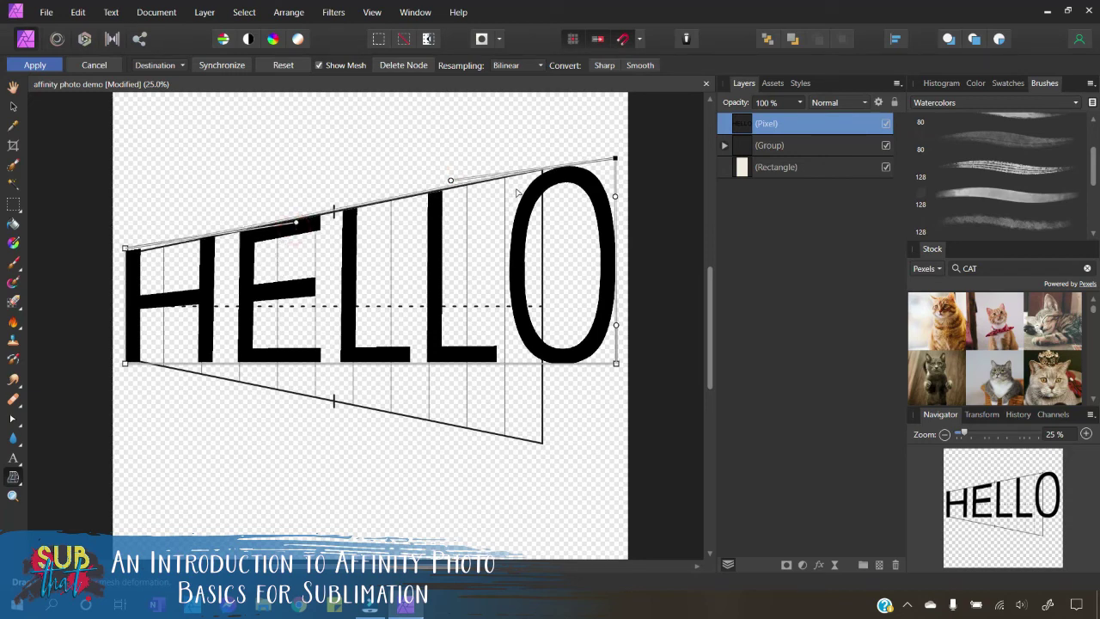
Pull the mesh's bottom-right corner down, adjust the bottom edge's handles to the grid's lower line, and apply the warp
drag(615, 363, 616, 454)
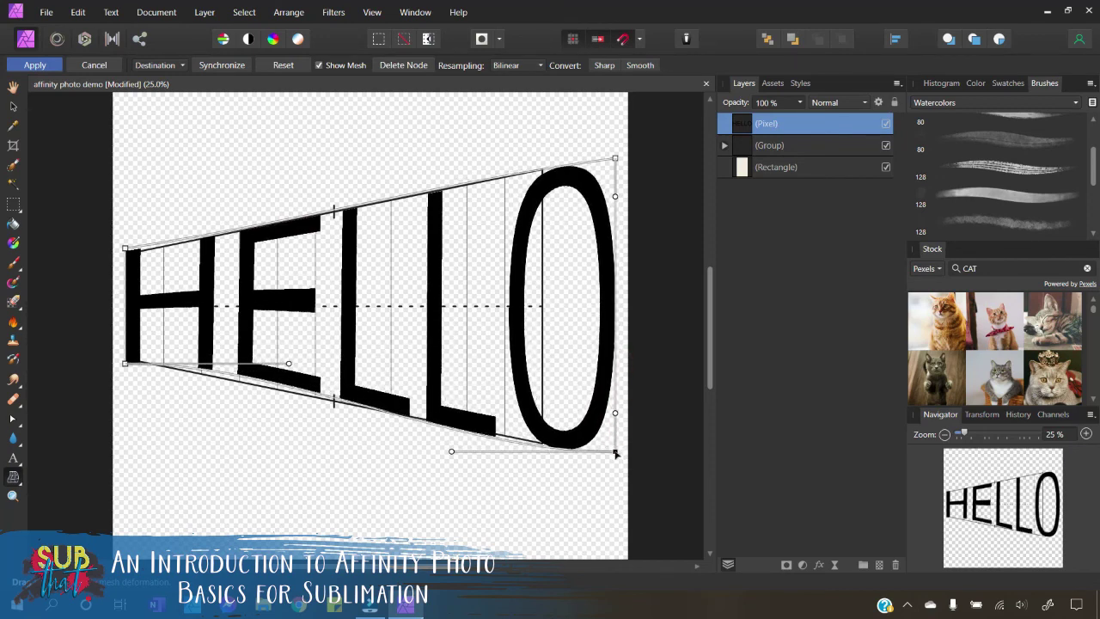
click(450, 451)
drag(450, 451, 453, 444)
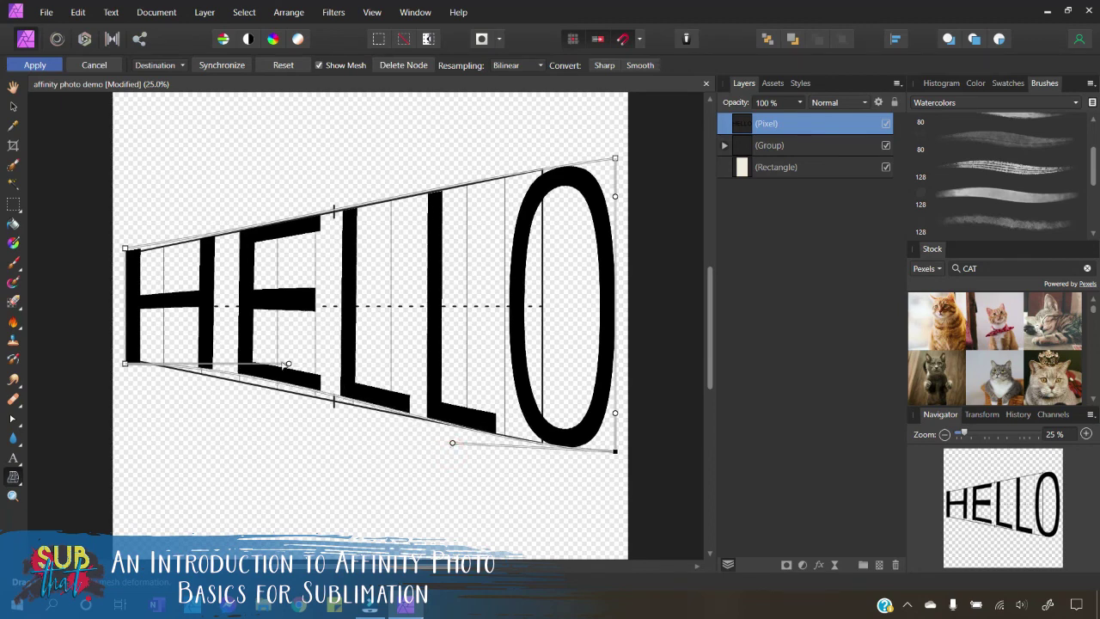
drag(288, 365, 287, 382)
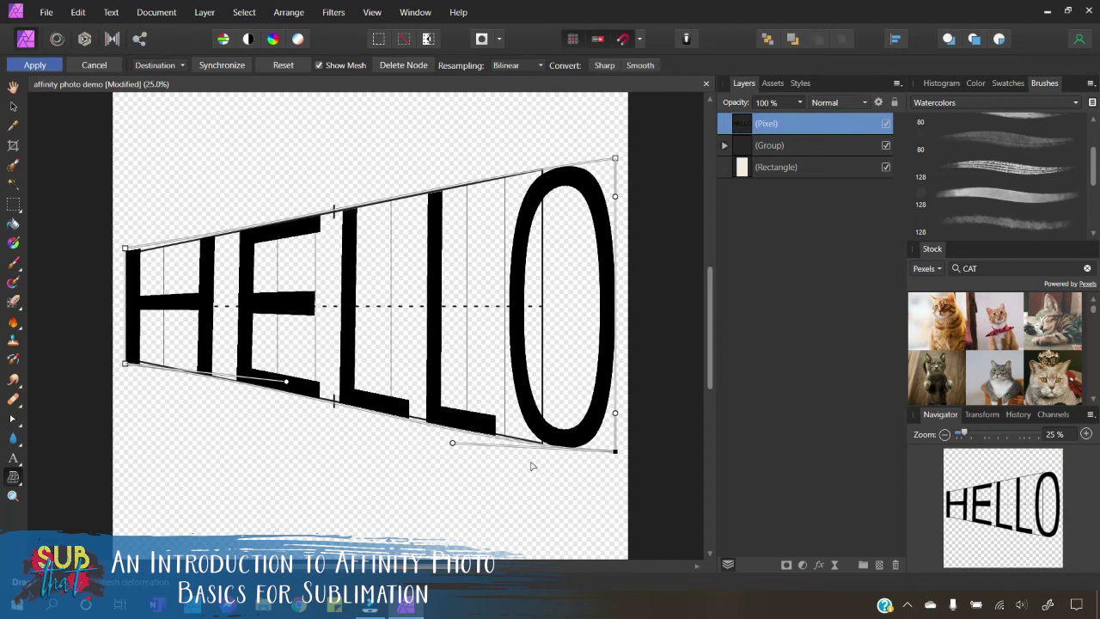
drag(615, 453, 613, 454)
drag(450, 444, 454, 438)
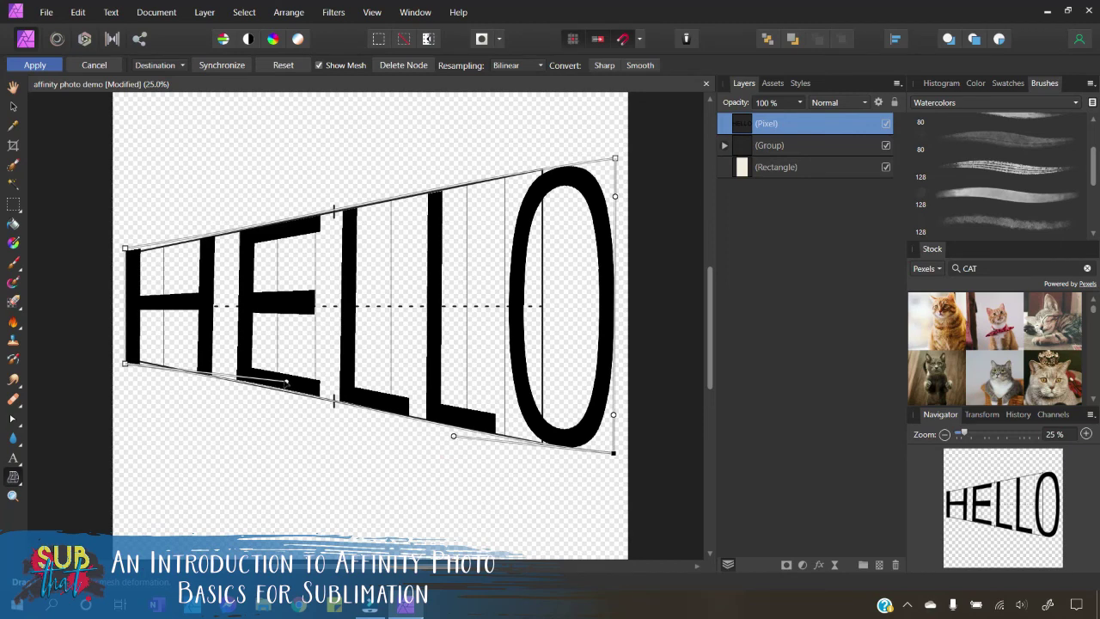
drag(287, 381, 287, 387)
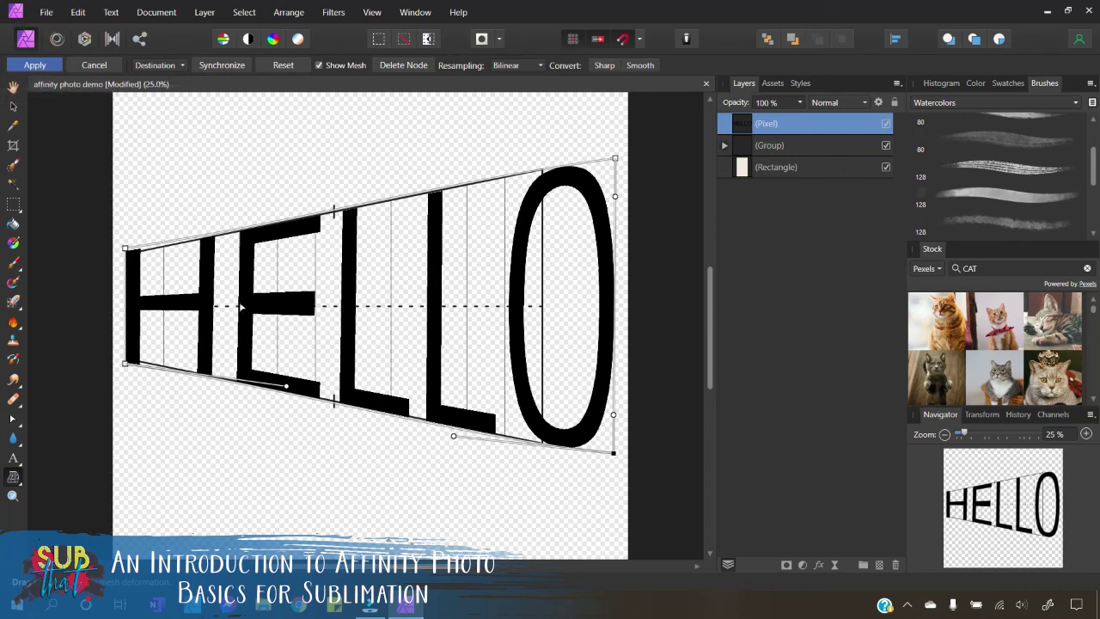
click(35, 67)
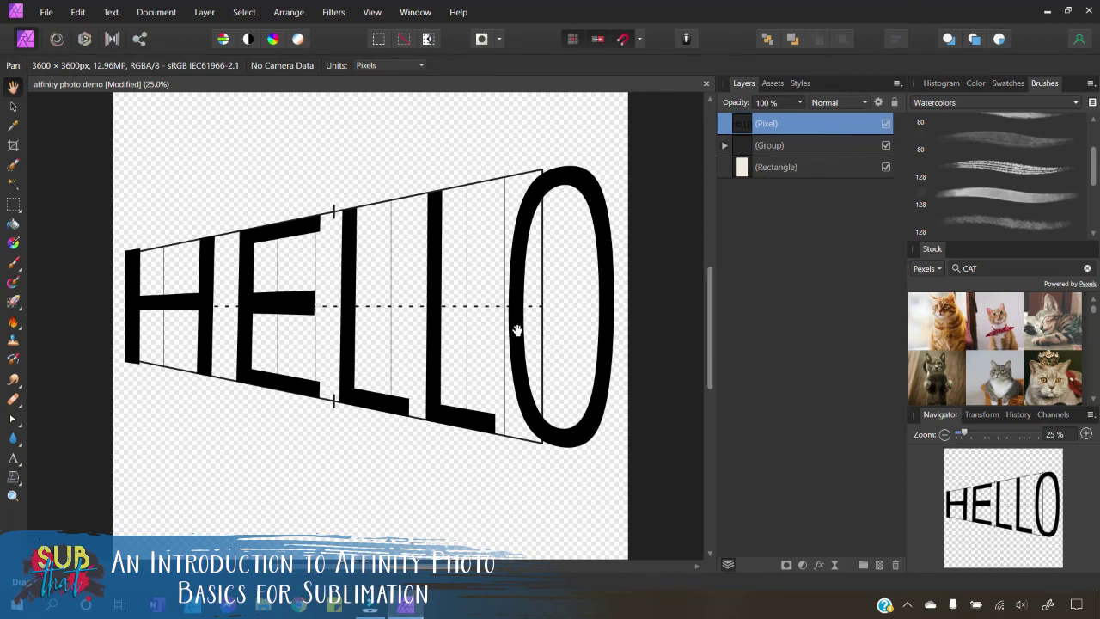
Delete the grid group beneath the warped HELLO and select the lettering with the Move Tool
mouse_move(514, 326)
mouse_down()
mouse_move(627, 334)
mouse_move(457, 333)
mouse_up()
click(812, 140)
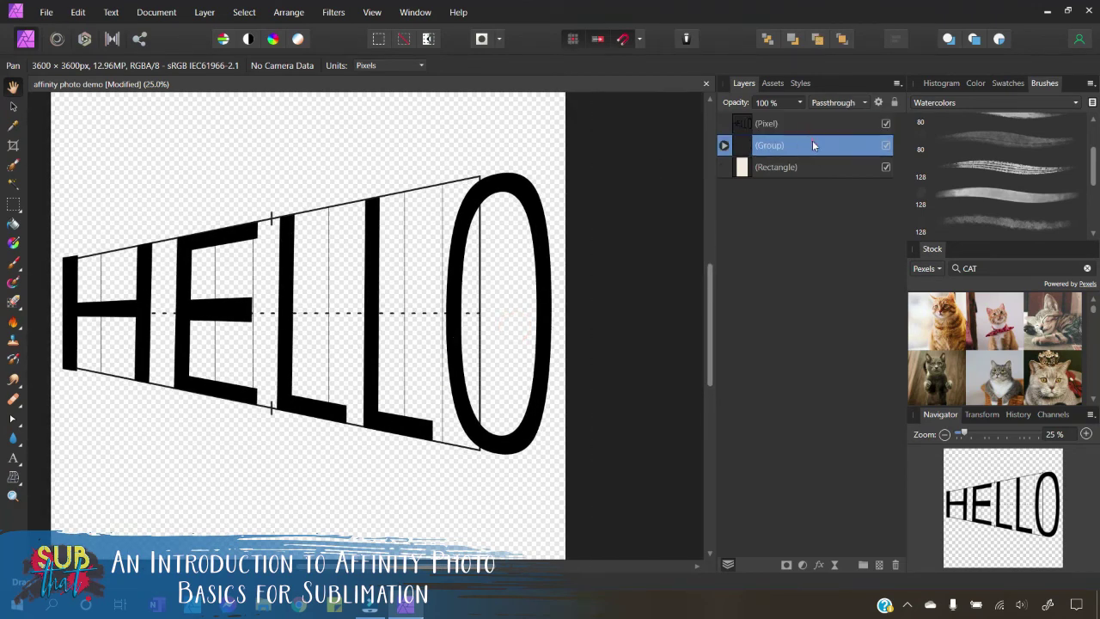
click(895, 564)
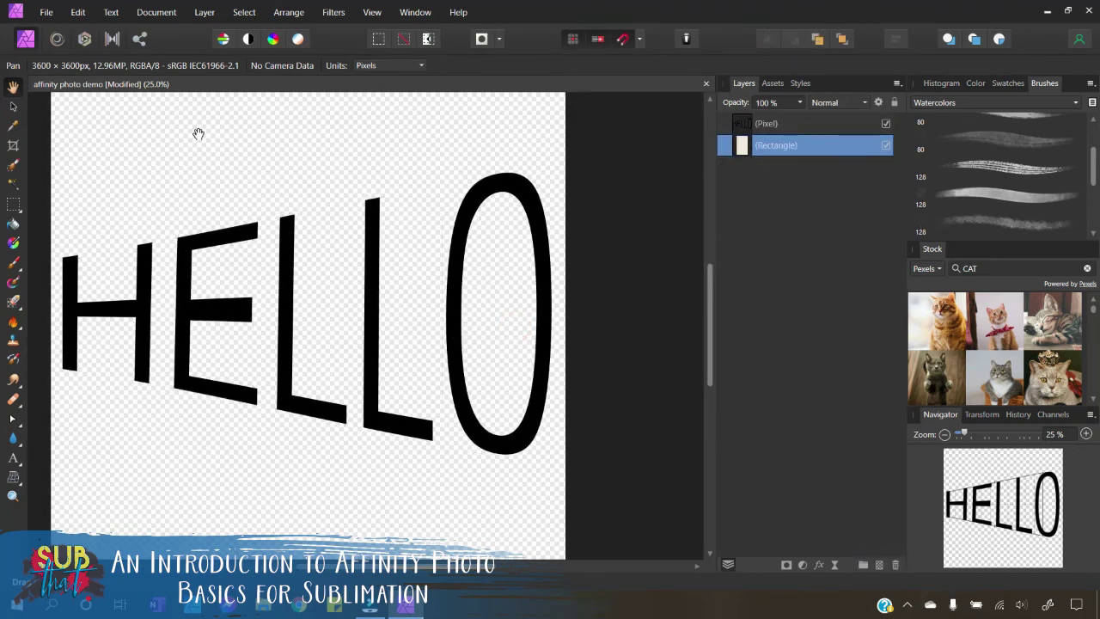
click(13, 107)
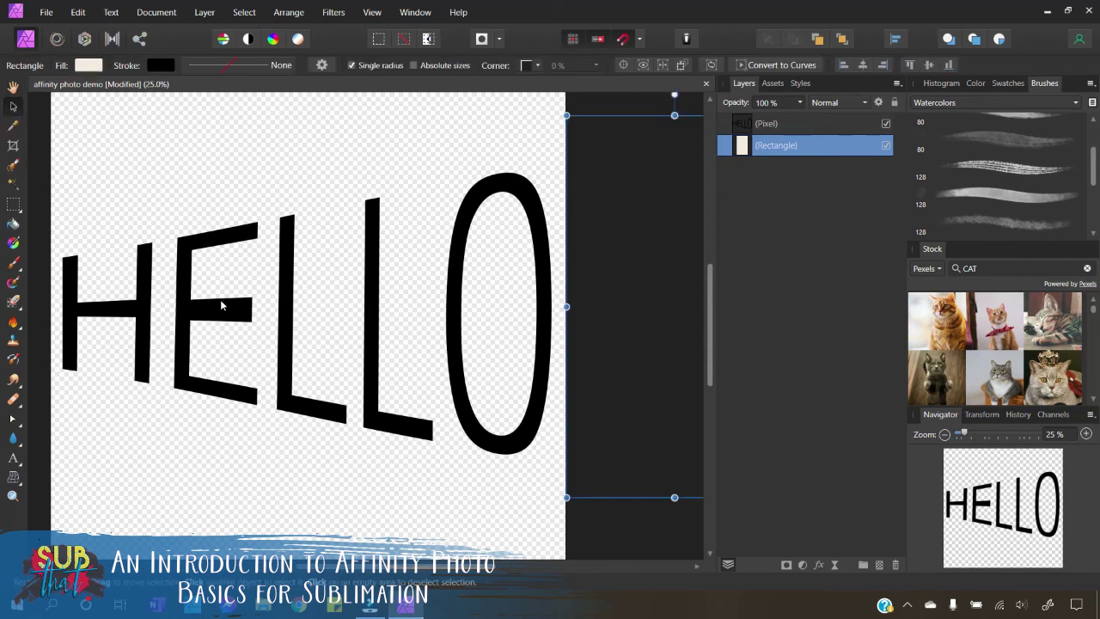
click(220, 300)
mouse_move(242, 319)
mouse_down()
mouse_move(249, 275)
mouse_move(241, 319)
mouse_up()
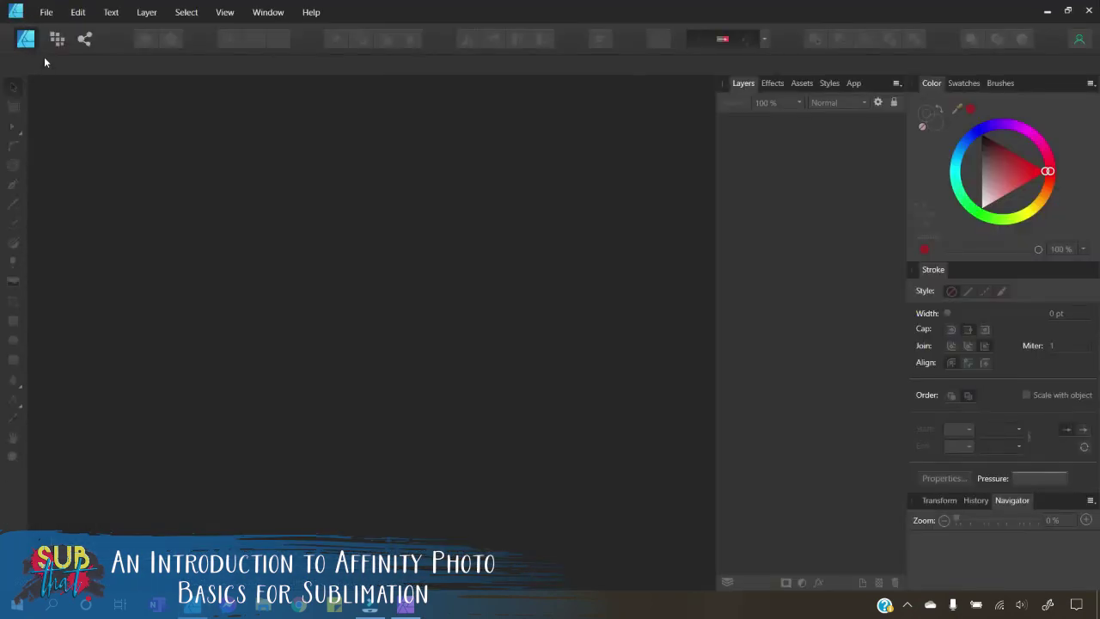
Create a 12 × 6 in document at 400 DPI in Affinity Designer from the LICENSE PLATE TEMPLATE preset
click(47, 12)
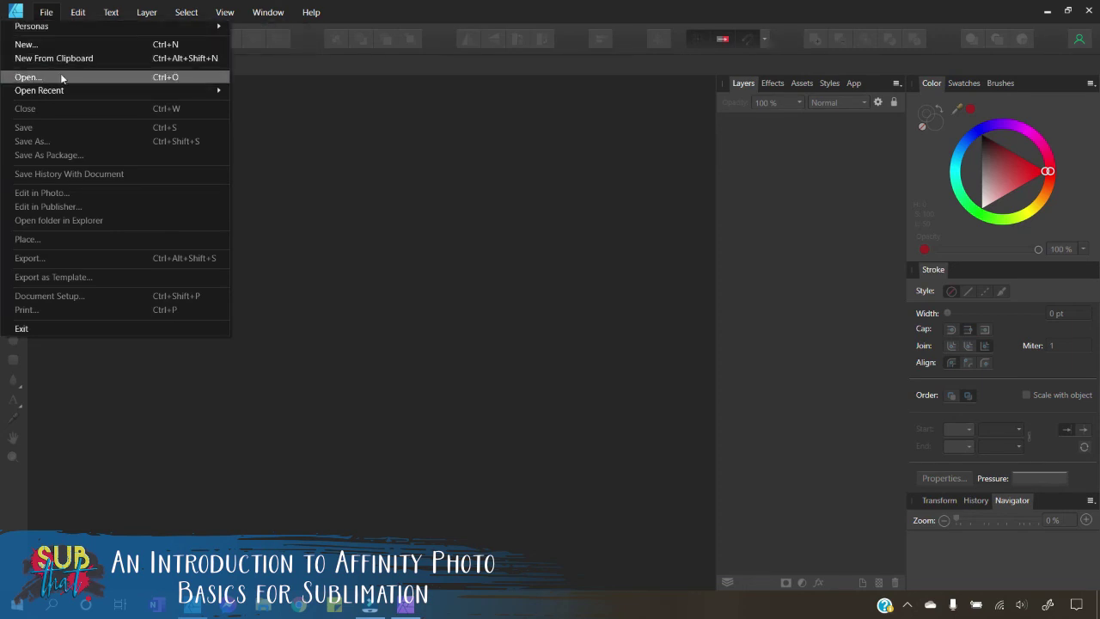
click(55, 43)
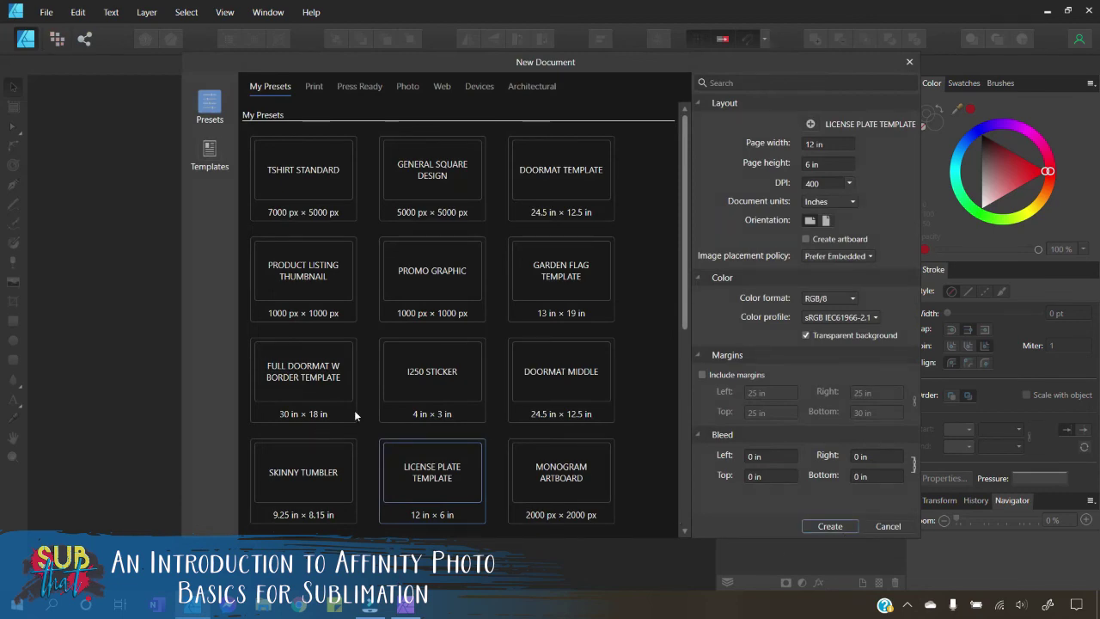
click(825, 527)
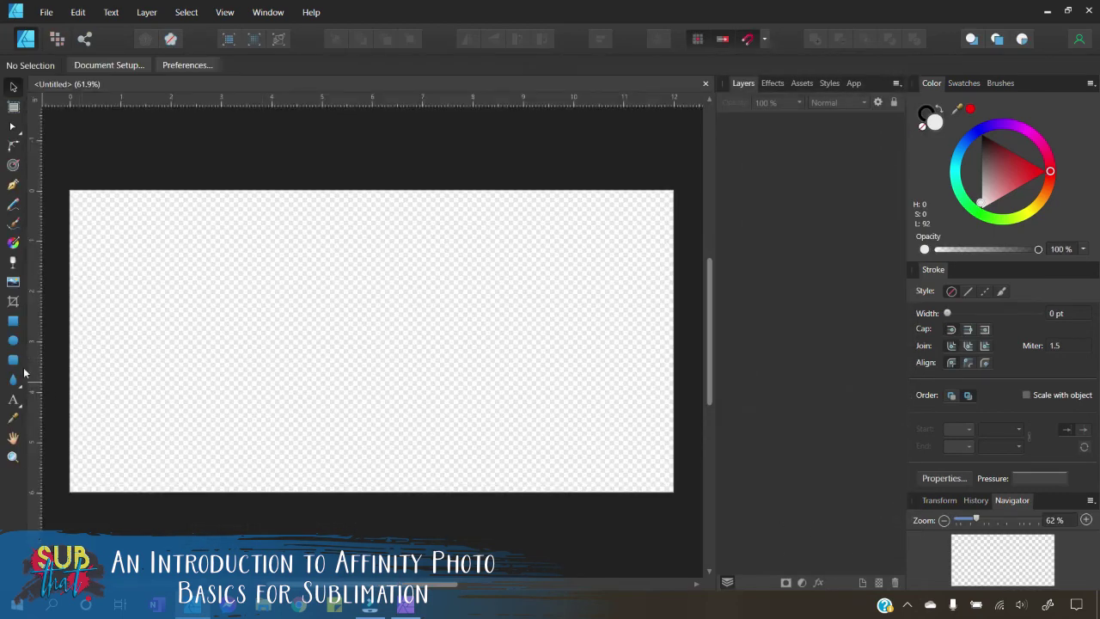
Draw a rectangle about 8.3 in wide and 2.9 in high across the middle of the canvas and fill it with blue
click(13, 320)
drag(158, 257, 577, 401)
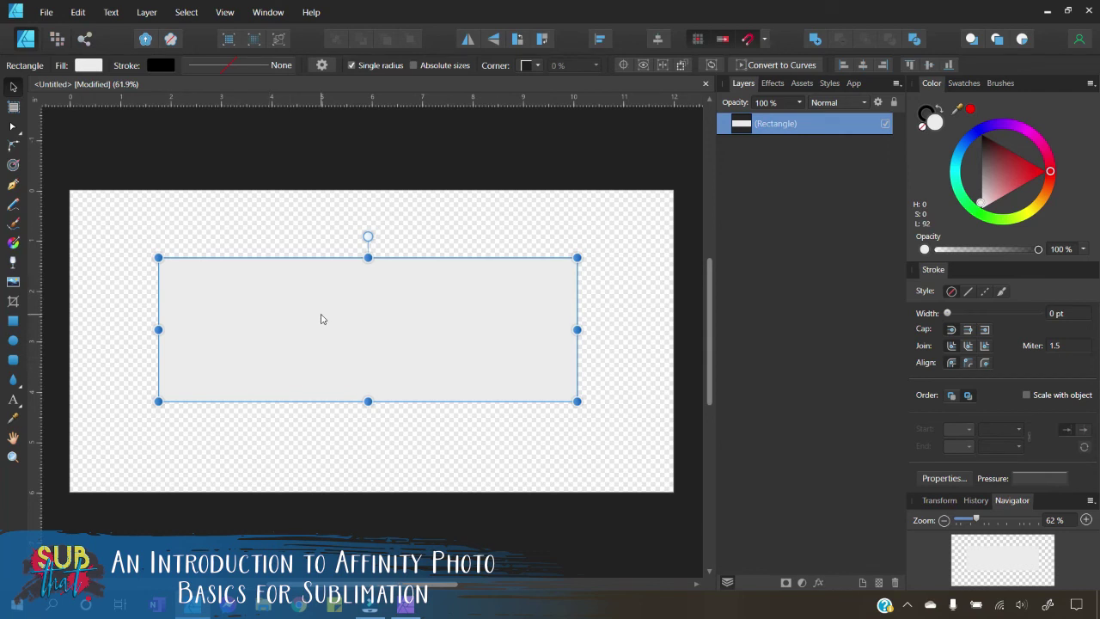
click(977, 135)
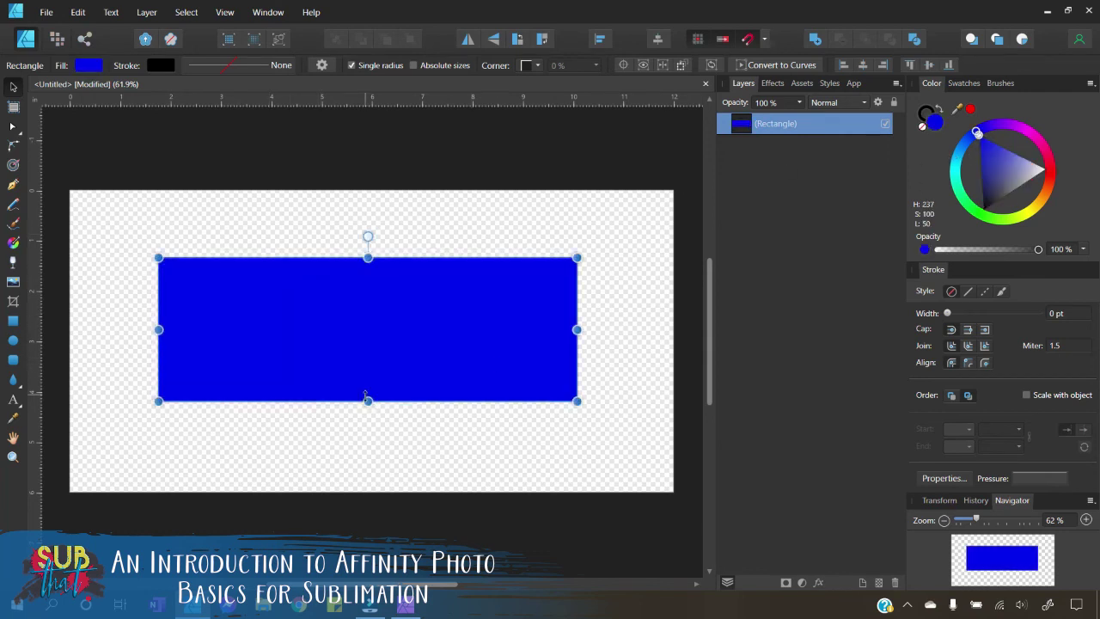
Send the document to Affinity Photo for editing and select the blue rectangle with the Move Tool
click(46, 12)
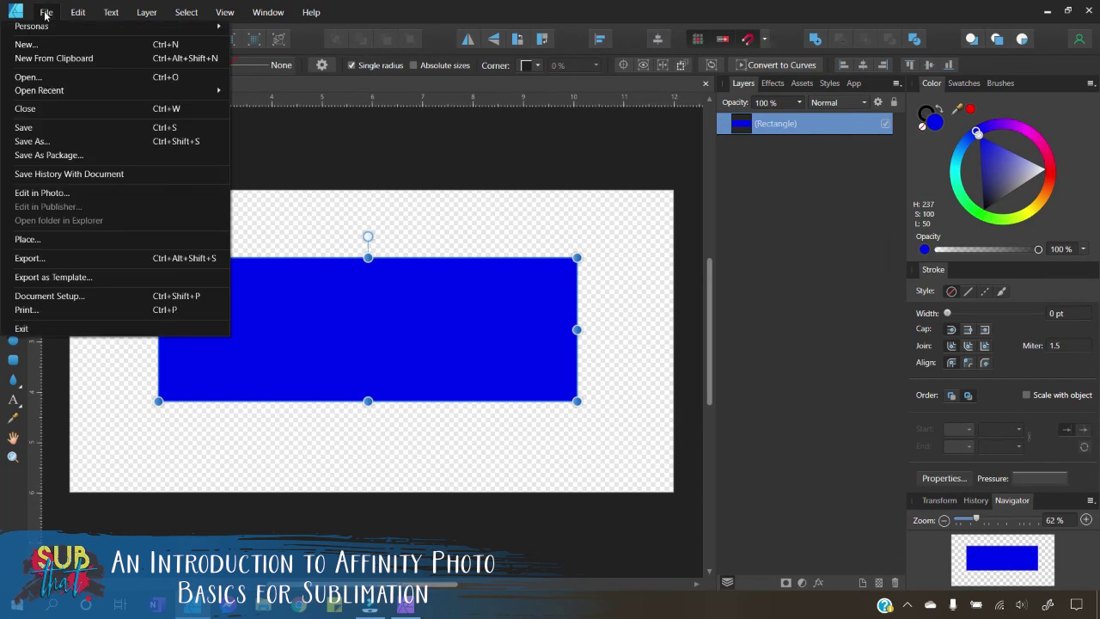
click(72, 193)
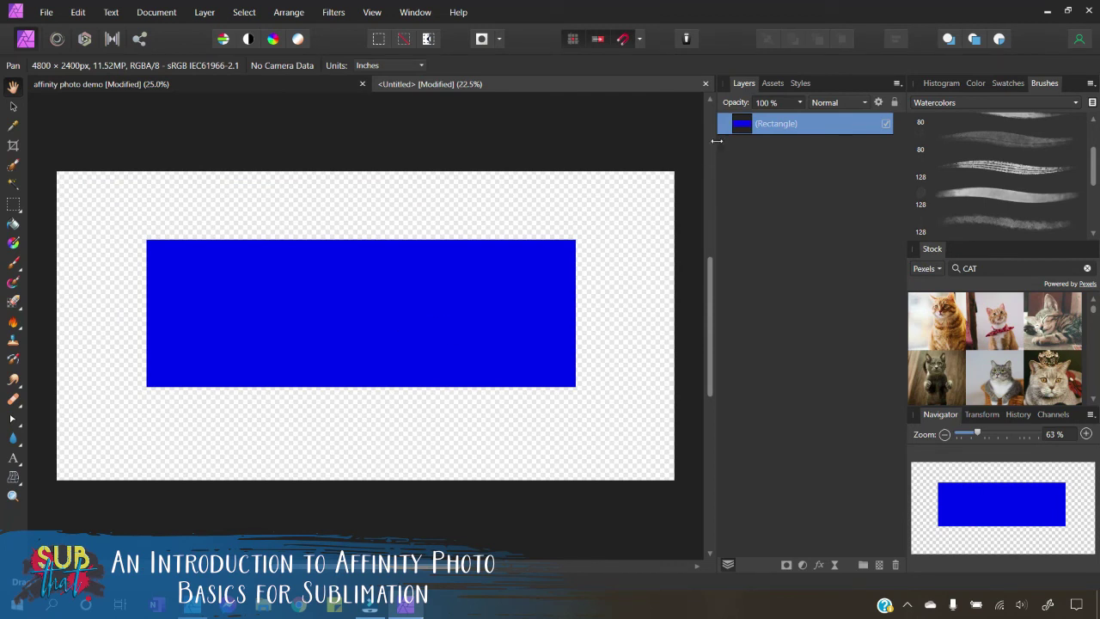
click(13, 107)
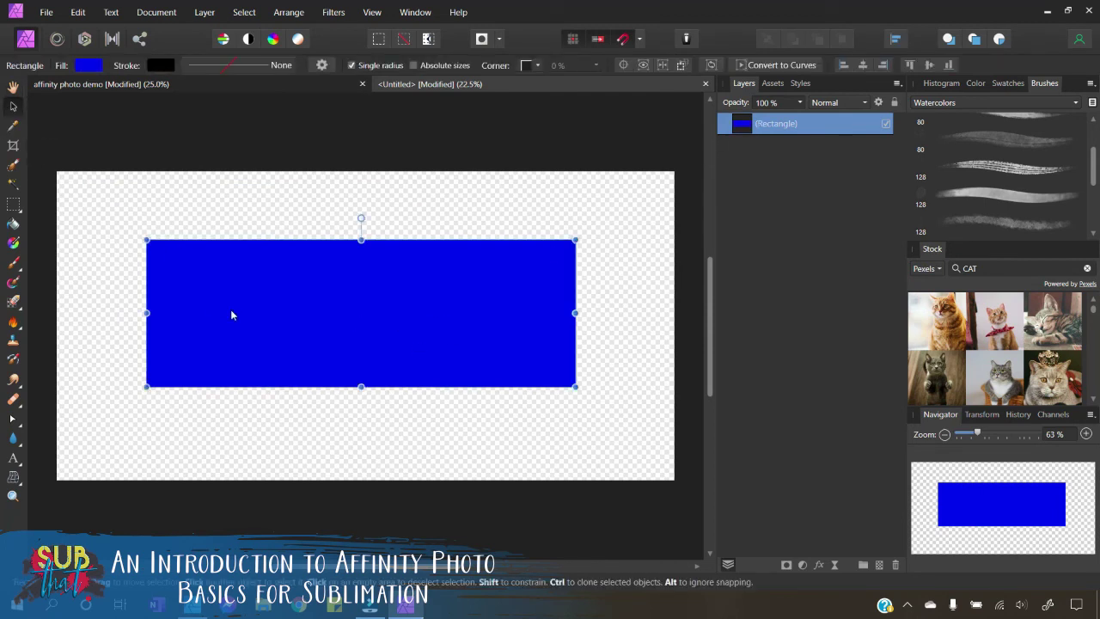
click(230, 311)
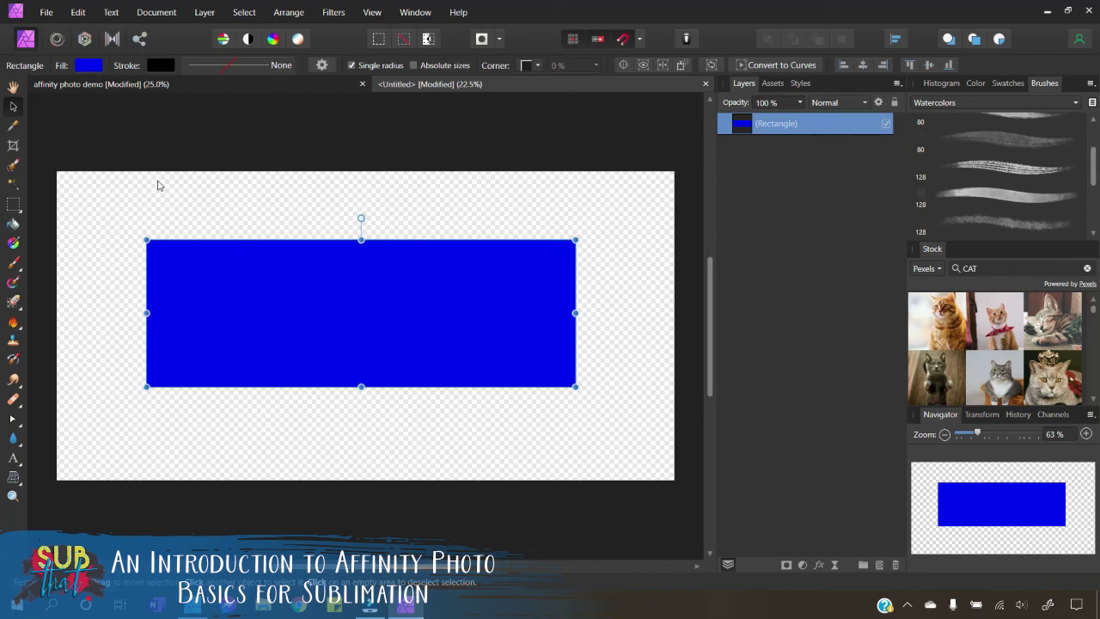
Mesh-warp the blue rectangle by raising its top-right corner and pulling that corner's top-edge handle down into a curve
click(13, 477)
drag(576, 240, 576, 192)
drag(432, 189, 441, 305)
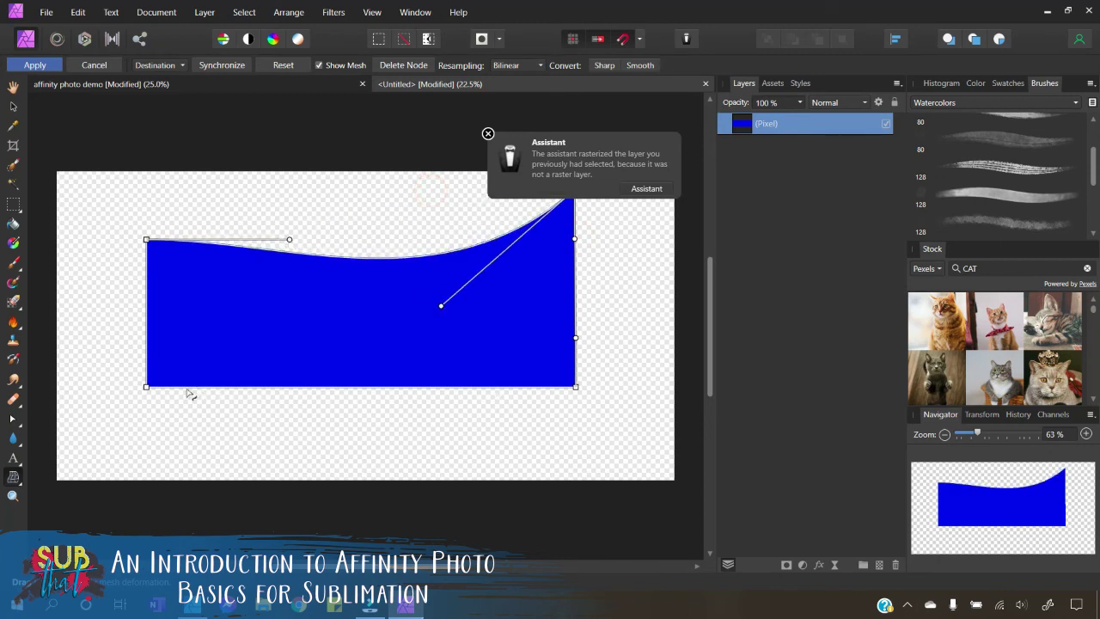
Pull the mesh's bottom-left corner down, raise its bottom-edge handle to curve the lower edge upward, and apply the warp
drag(146, 387, 142, 422)
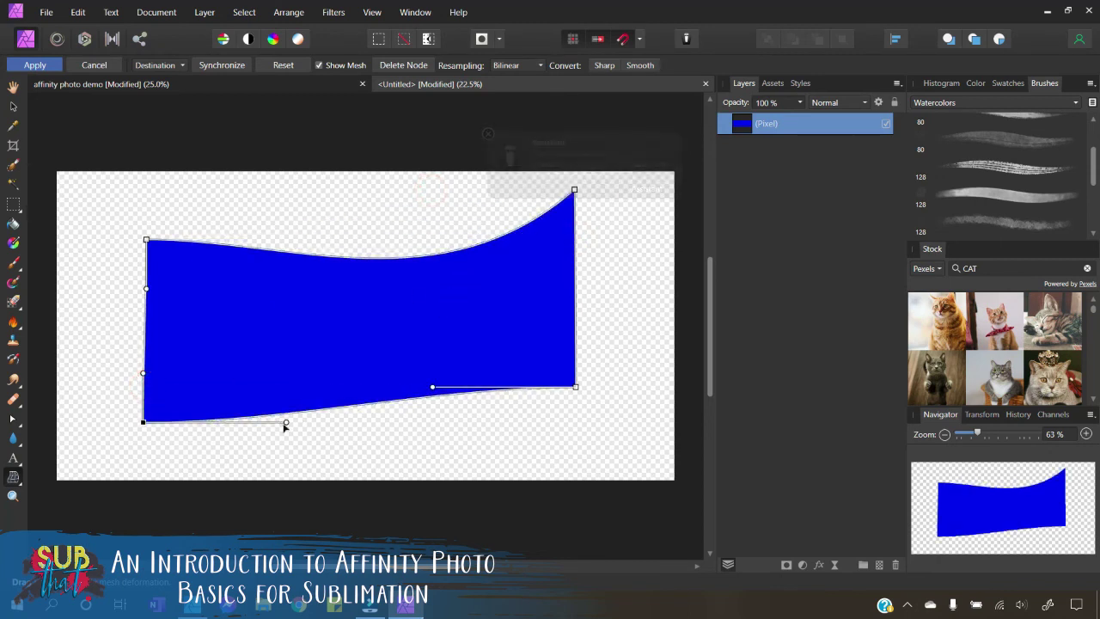
drag(282, 425, 276, 317)
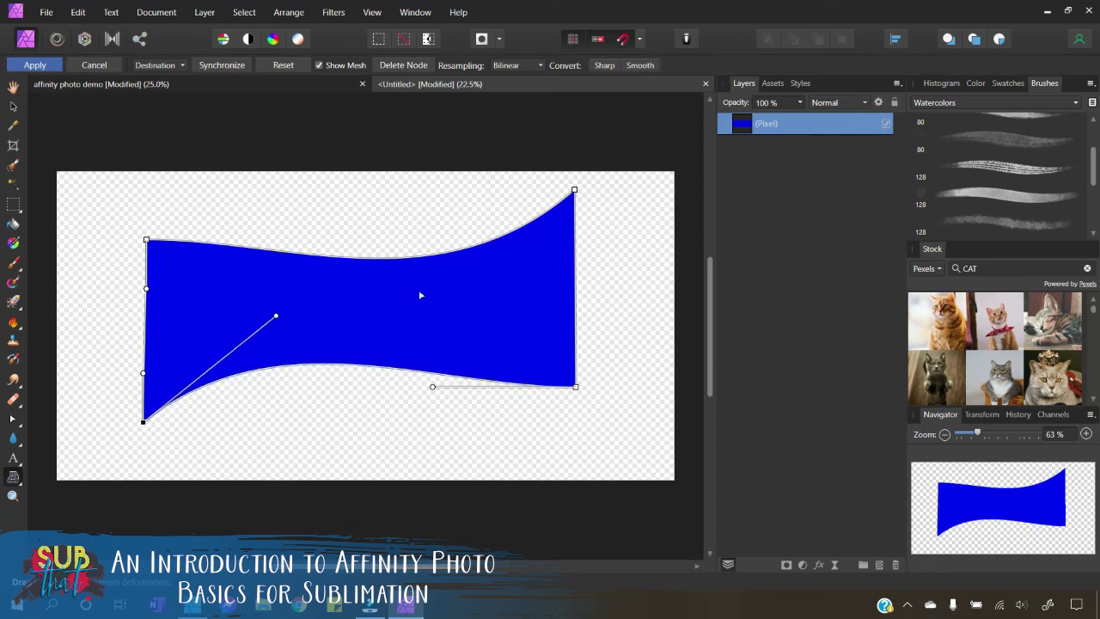
click(38, 65)
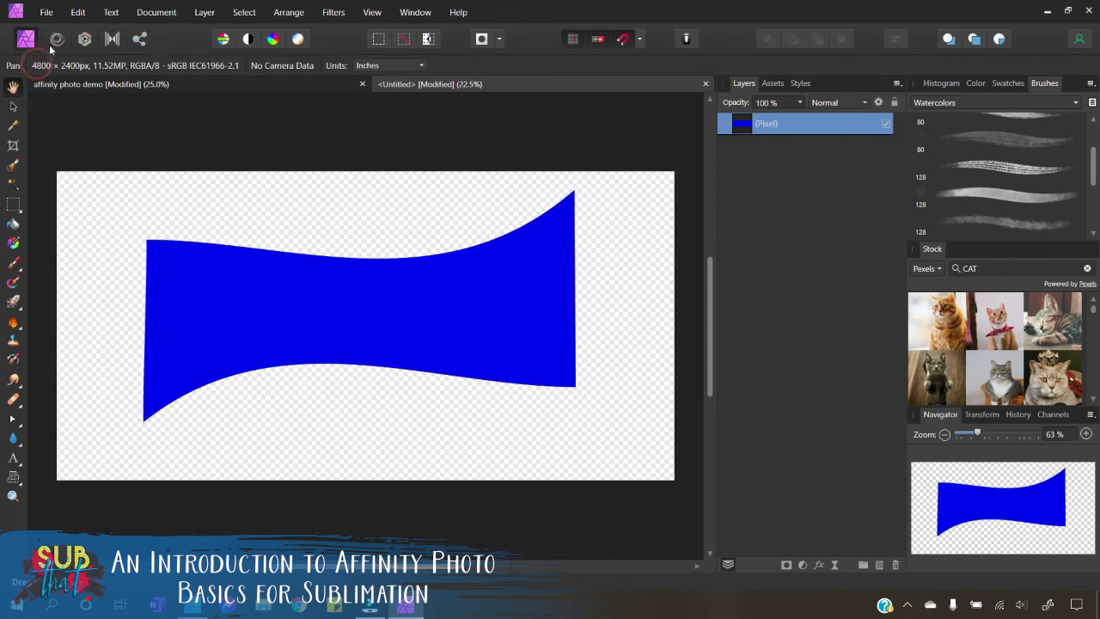
Send the warped shape back to Affinity Designer for editing and move it slightly down on the canvas
click(48, 13)
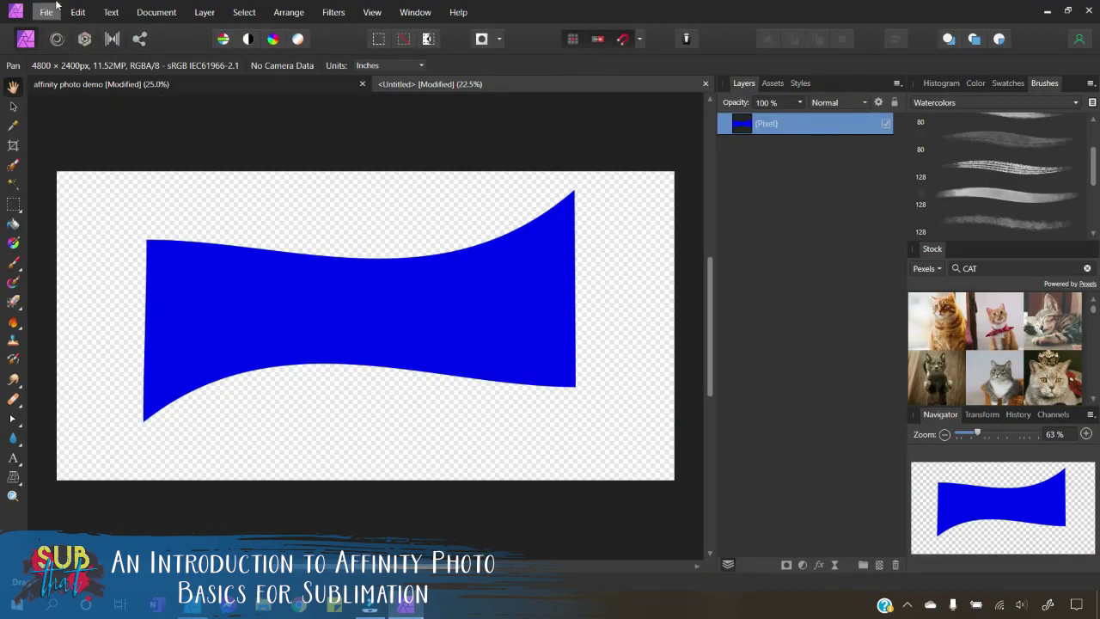
click(43, 14)
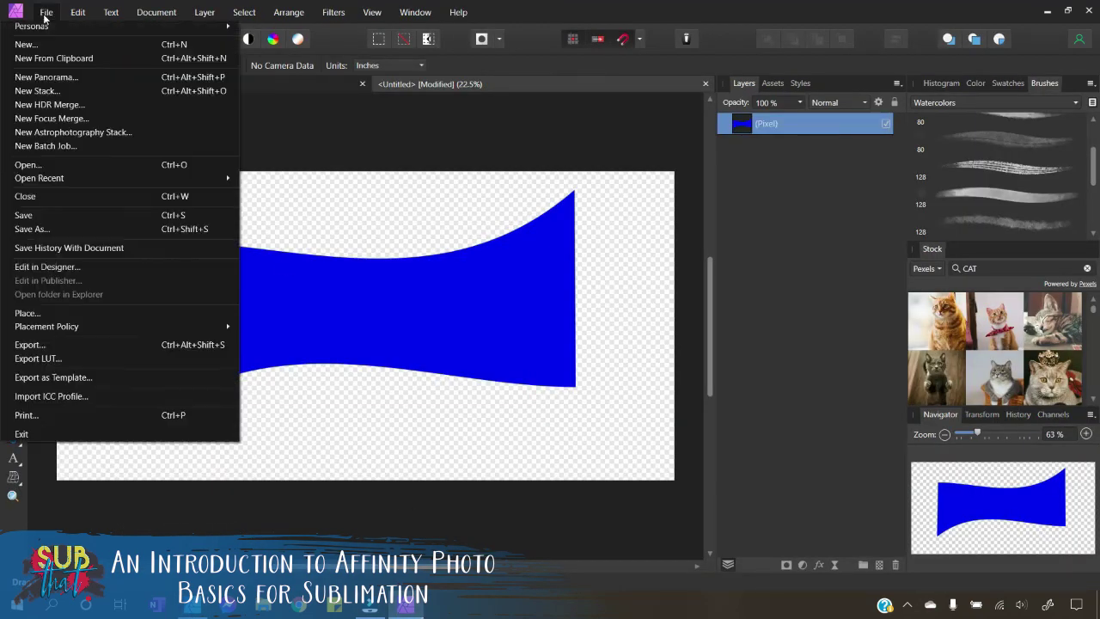
click(75, 269)
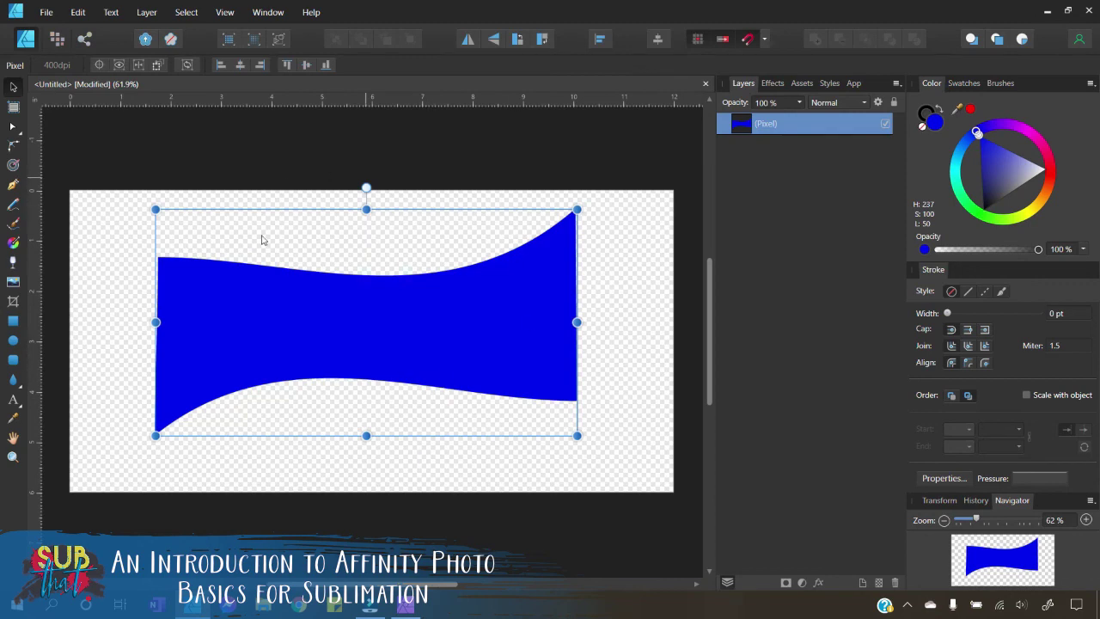
mouse_move(409, 327)
mouse_down()
mouse_move(337, 337)
mouse_move(424, 329)
mouse_move(413, 348)
mouse_up()
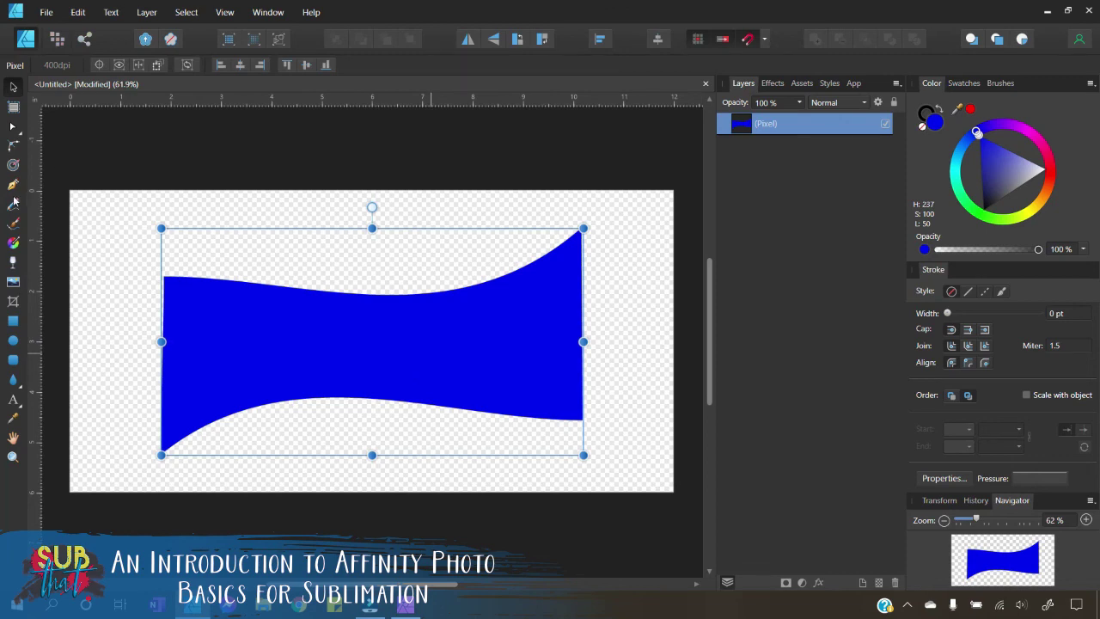
Switch back to the HELLO document in Affinity Photo, bring the full word into view, and display the Histogram
click(407, 607)
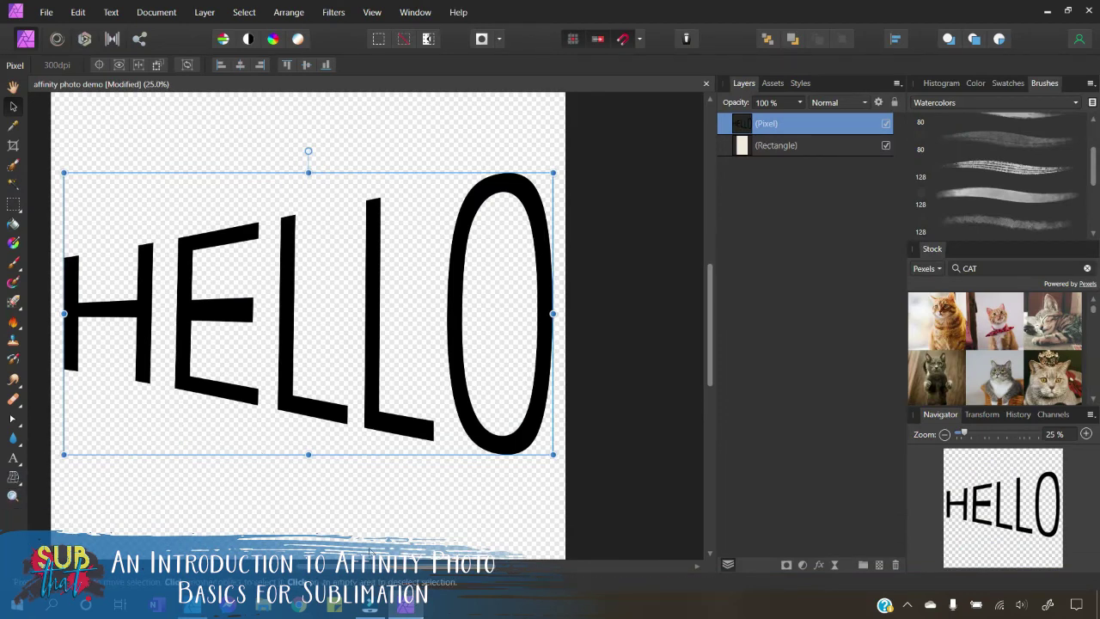
scroll(360, 506, left, 2)
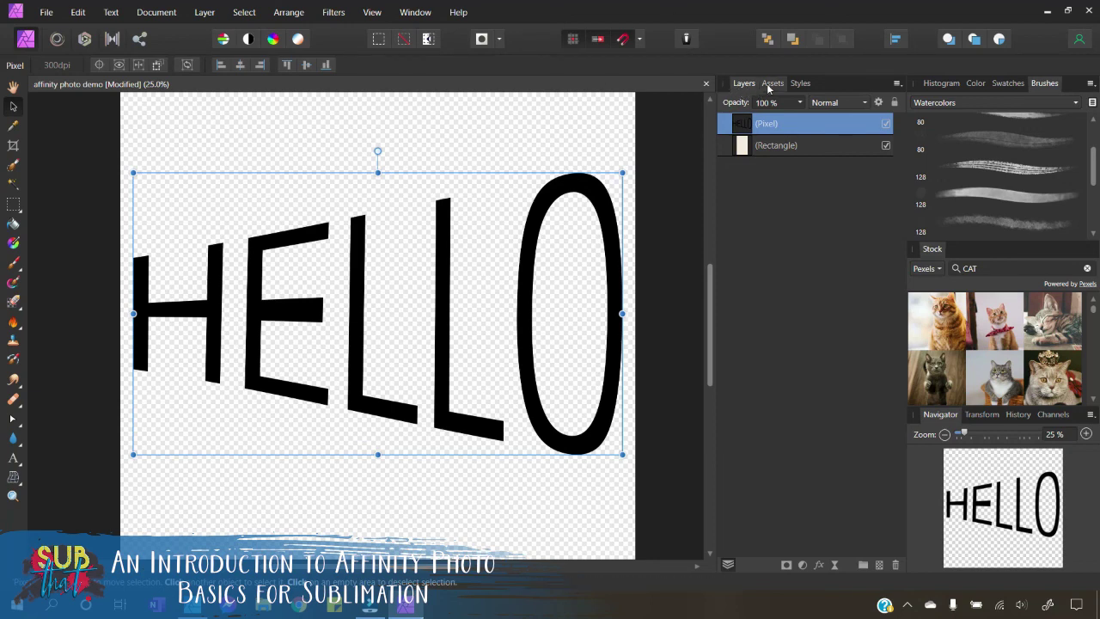
click(941, 83)
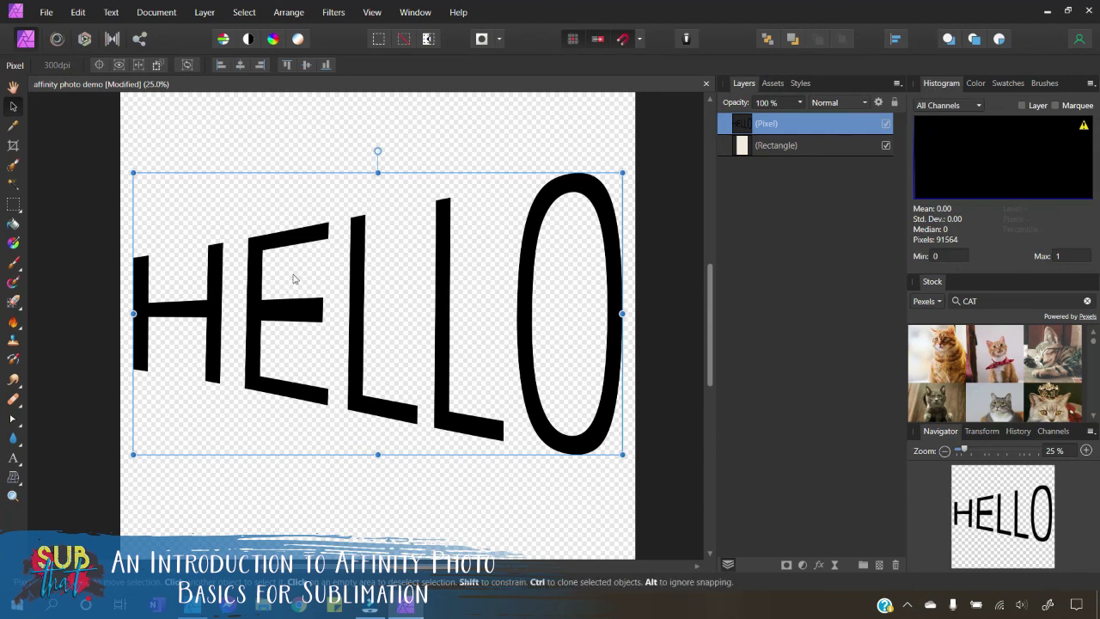
scroll(277, 372, down, 2)
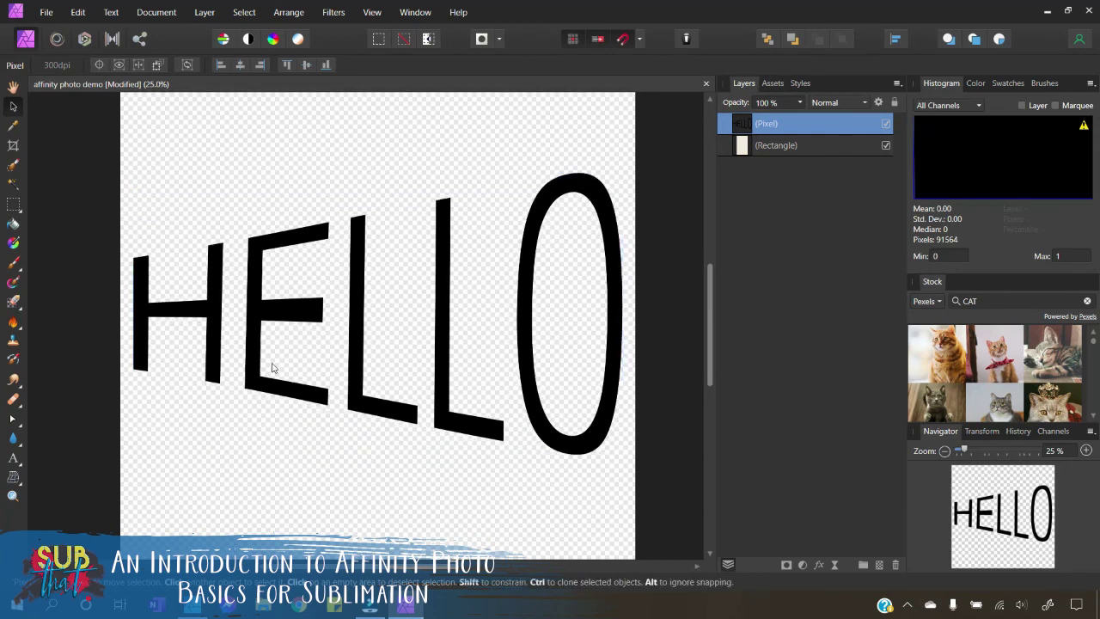